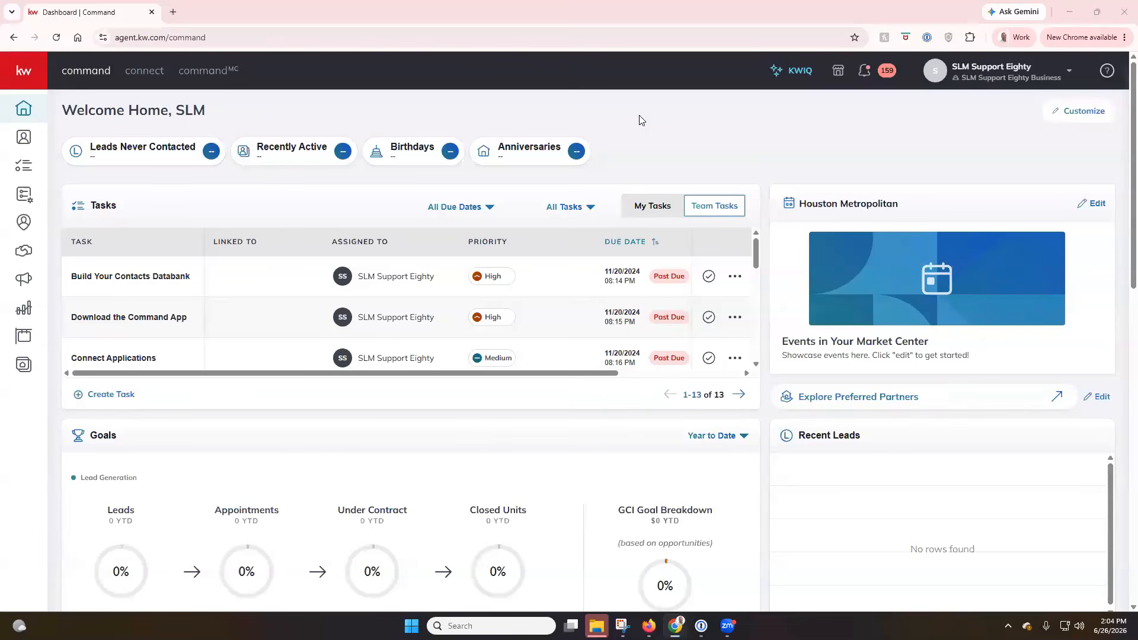
Go to the account Settings page from the header account menu
click(997, 85)
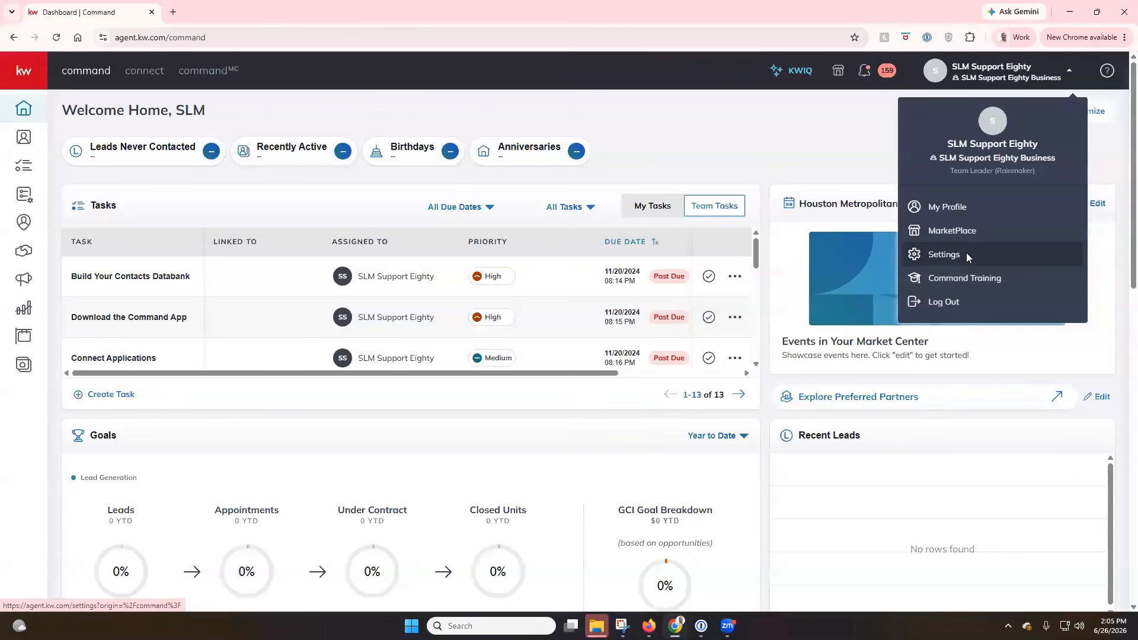
click(968, 259)
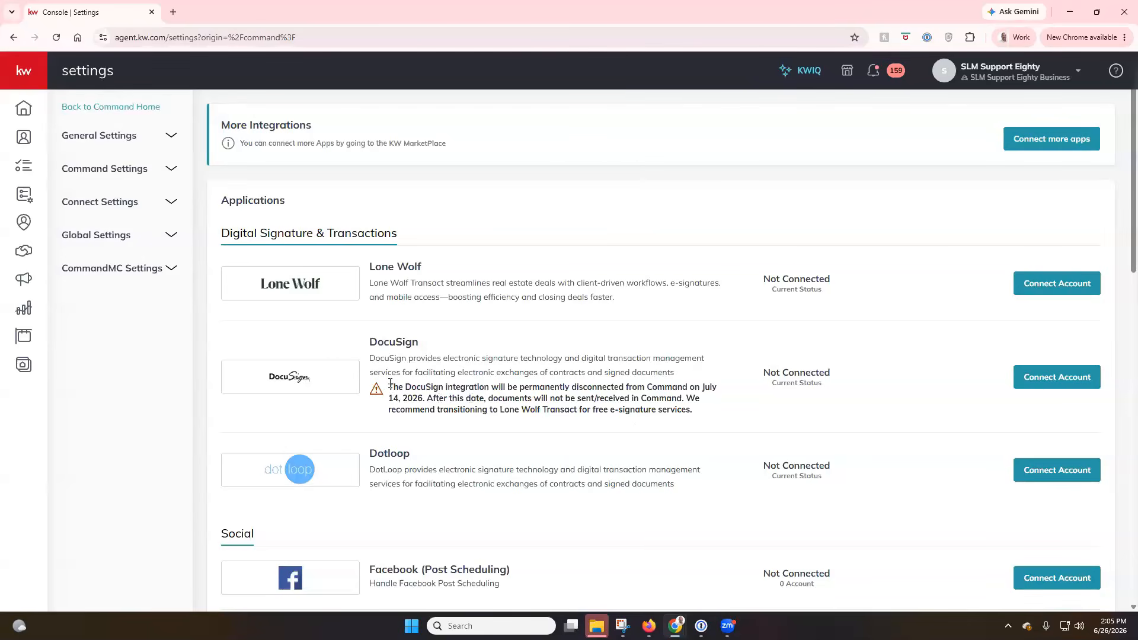
drag(390, 382, 733, 418)
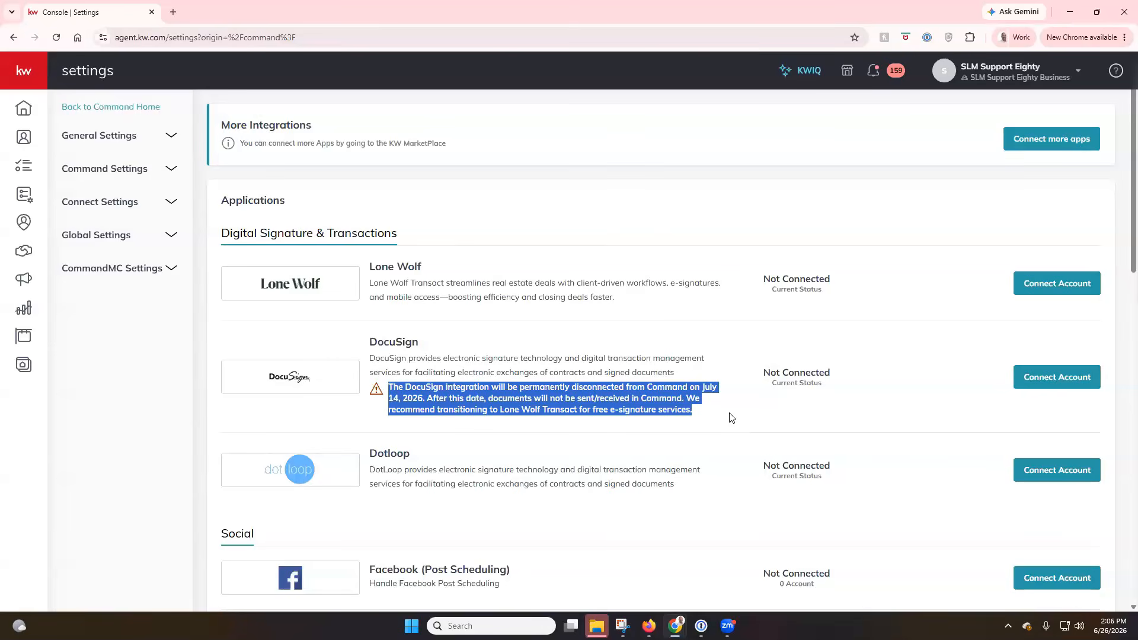
click(535, 457)
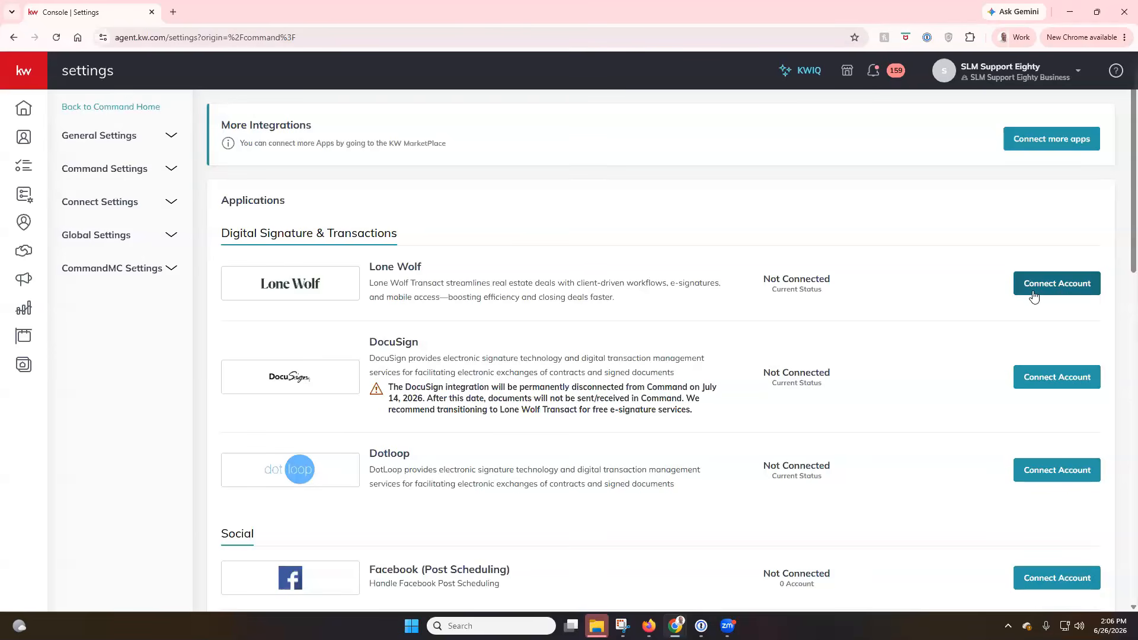
click(1053, 85)
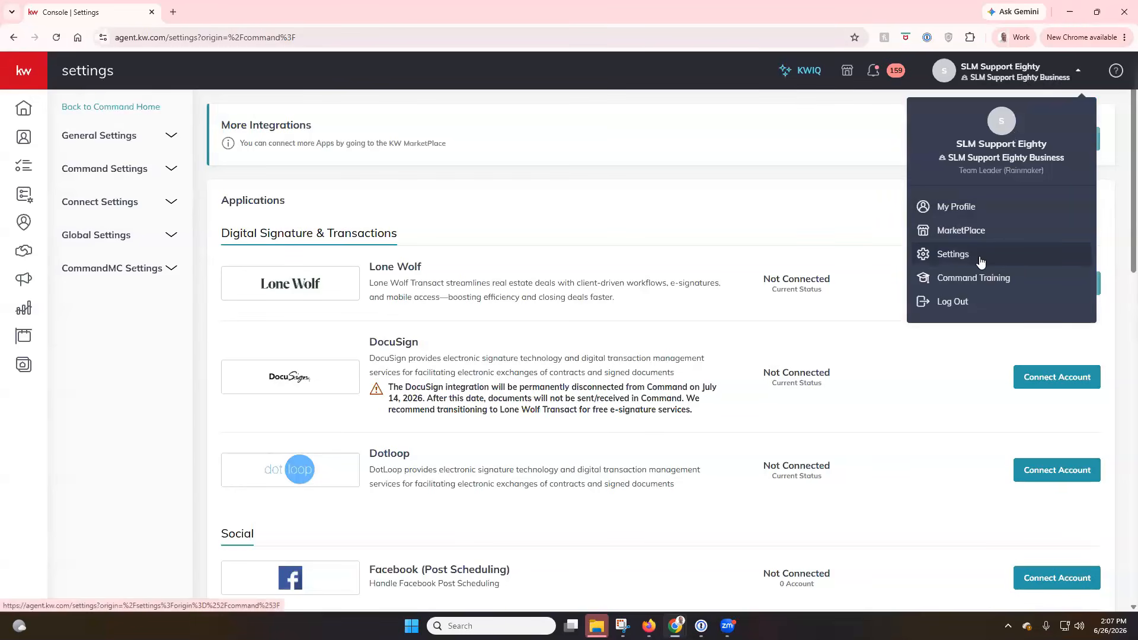
click(762, 212)
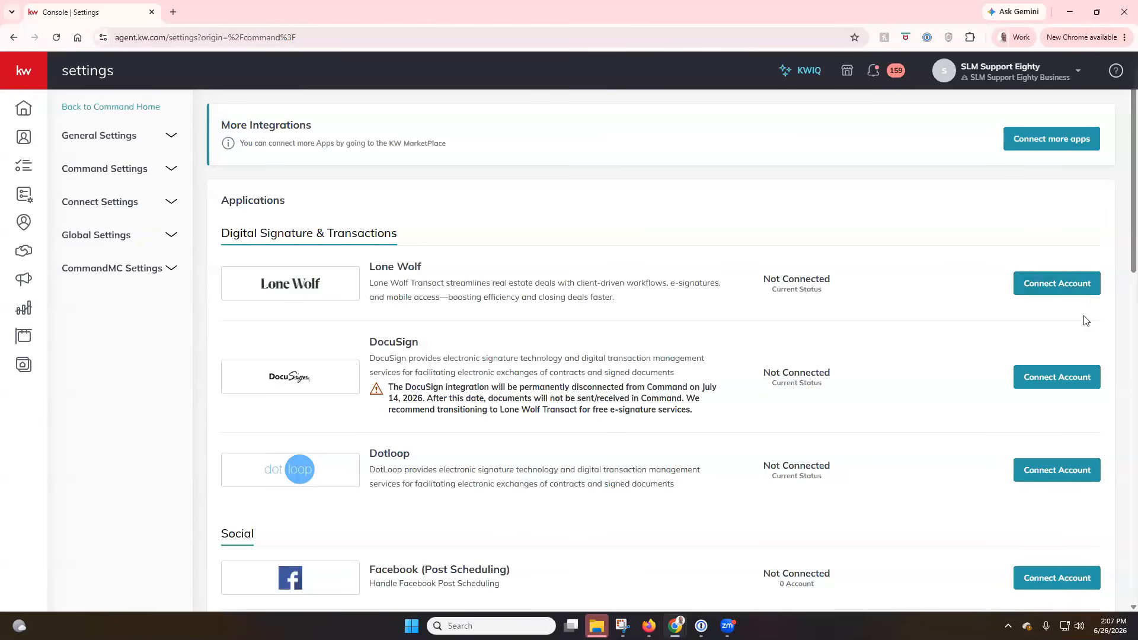
Start the Lone Wolf Connect Account flow, closing failed connection windows and retrying until one loads
click(1084, 289)
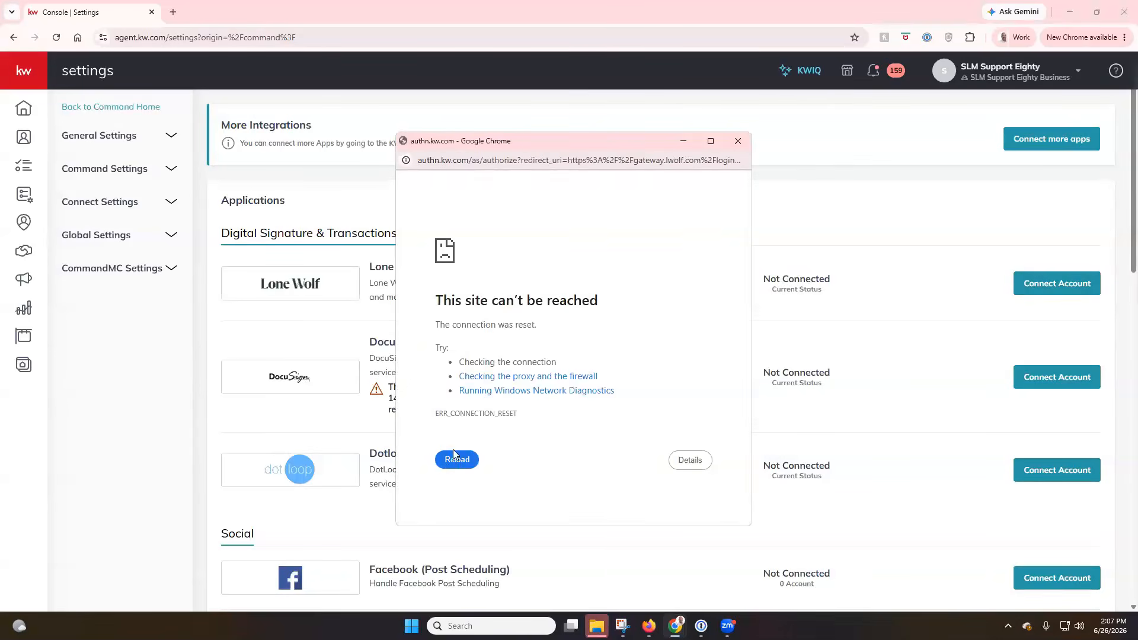
click(457, 461)
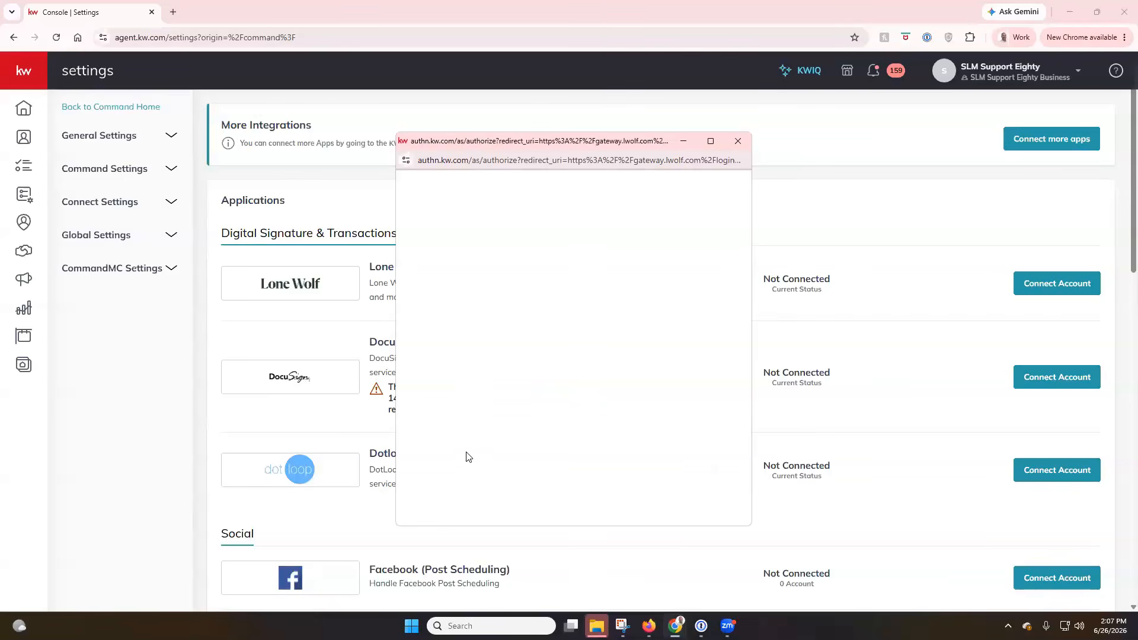
click(738, 140)
click(1067, 283)
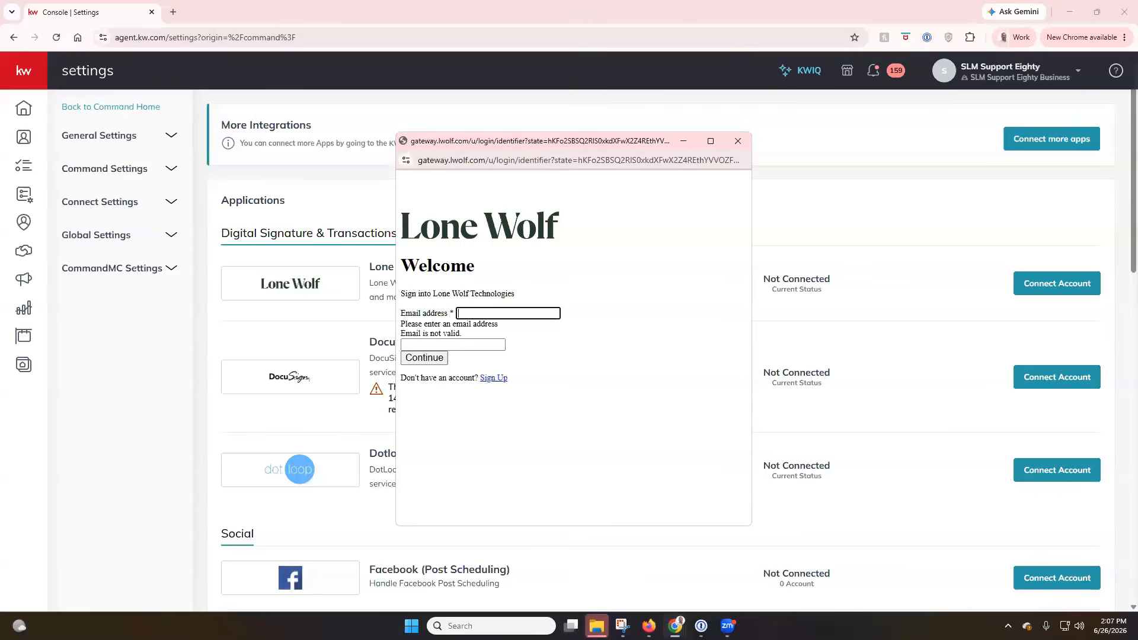
click(735, 141)
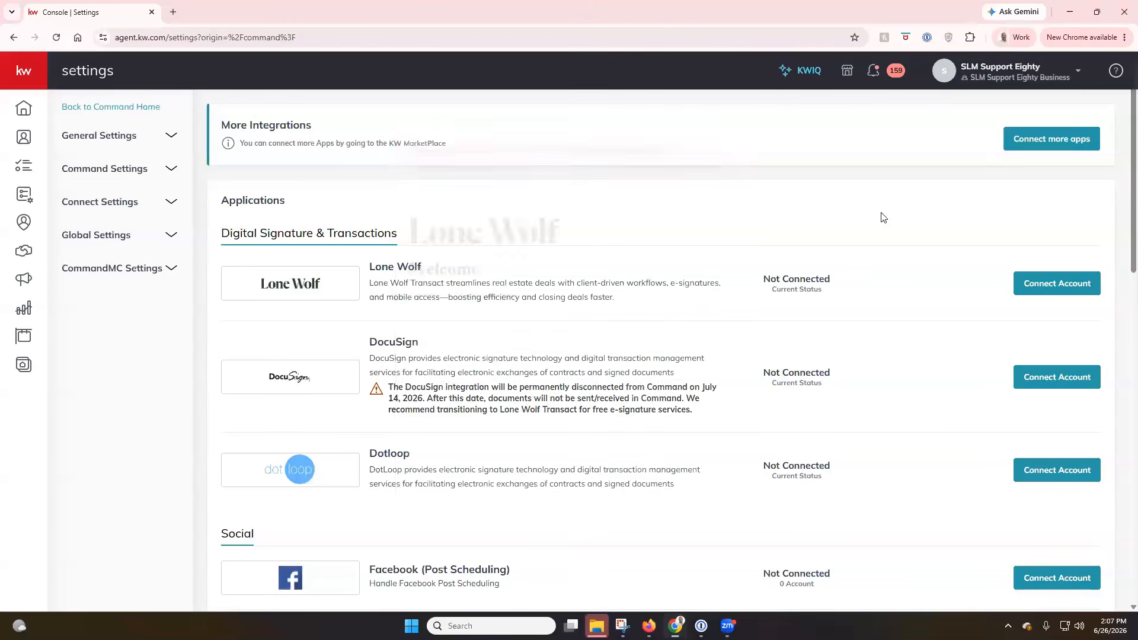
click(1028, 284)
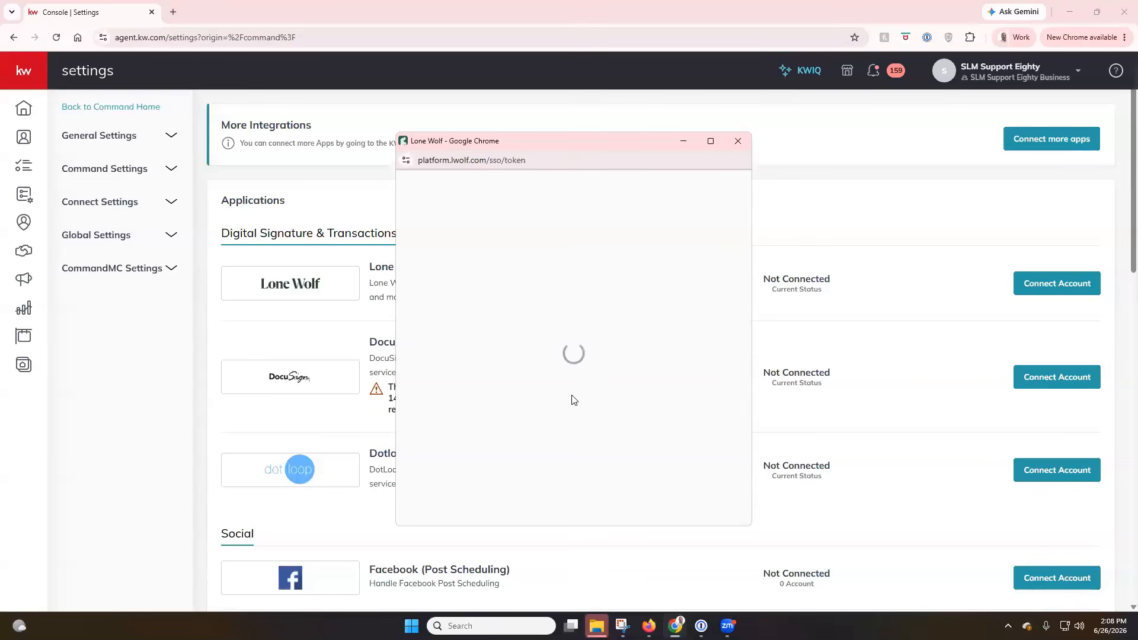
Replace the stalled Lone Wolf window with a fresh one and dismiss the saved email suggestions
click(738, 141)
click(1059, 285)
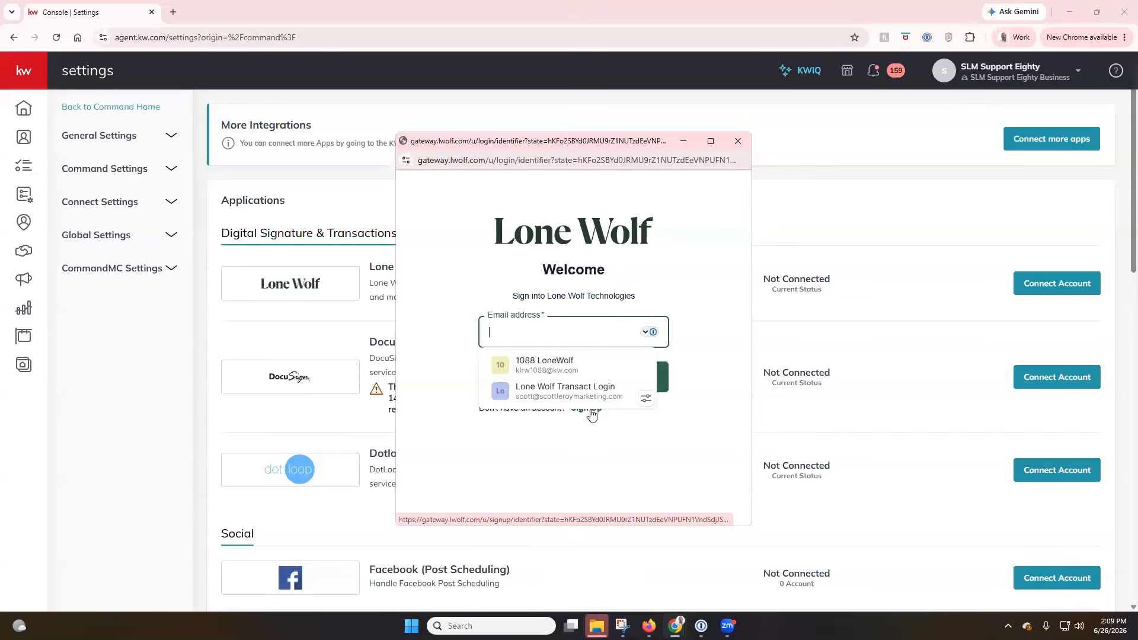
click(674, 281)
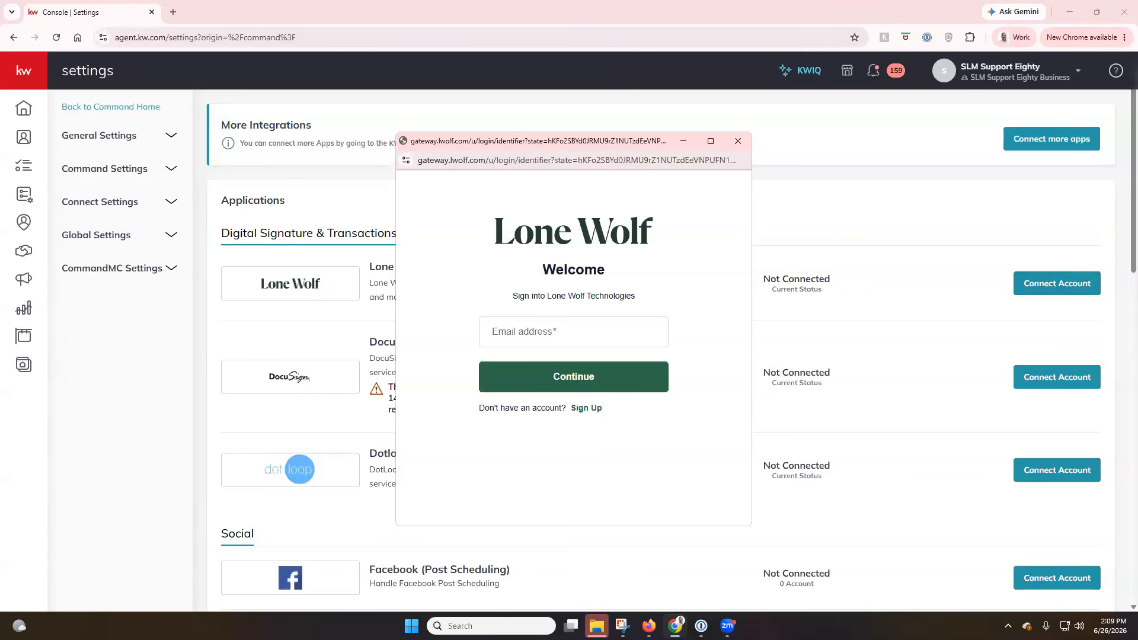
Choose Sign Up and submit the user's email address for a new Lone Wolf account
click(598, 409)
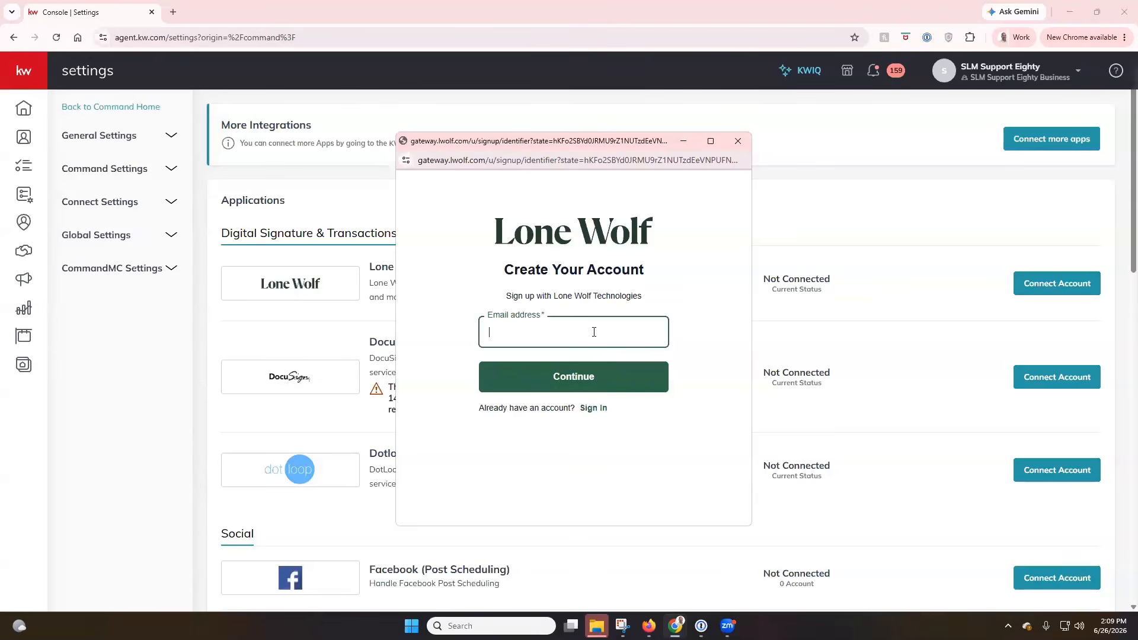
key(Return)
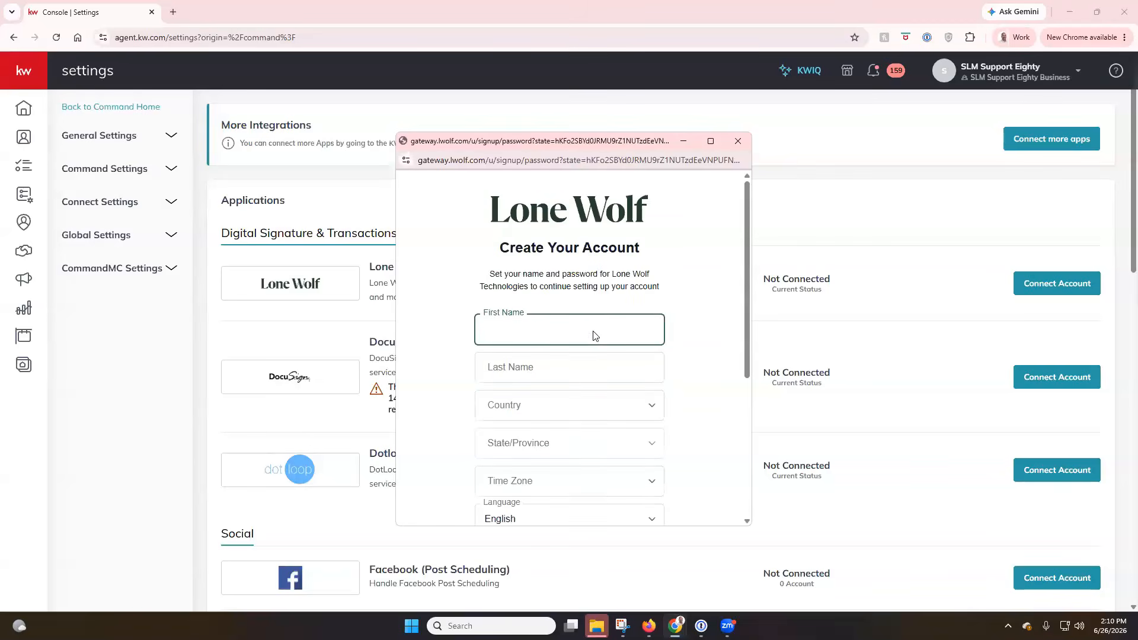
Enter the user's first and last name, find the country list empty, and close the sign-up window
scroll(685, 294, down, 1)
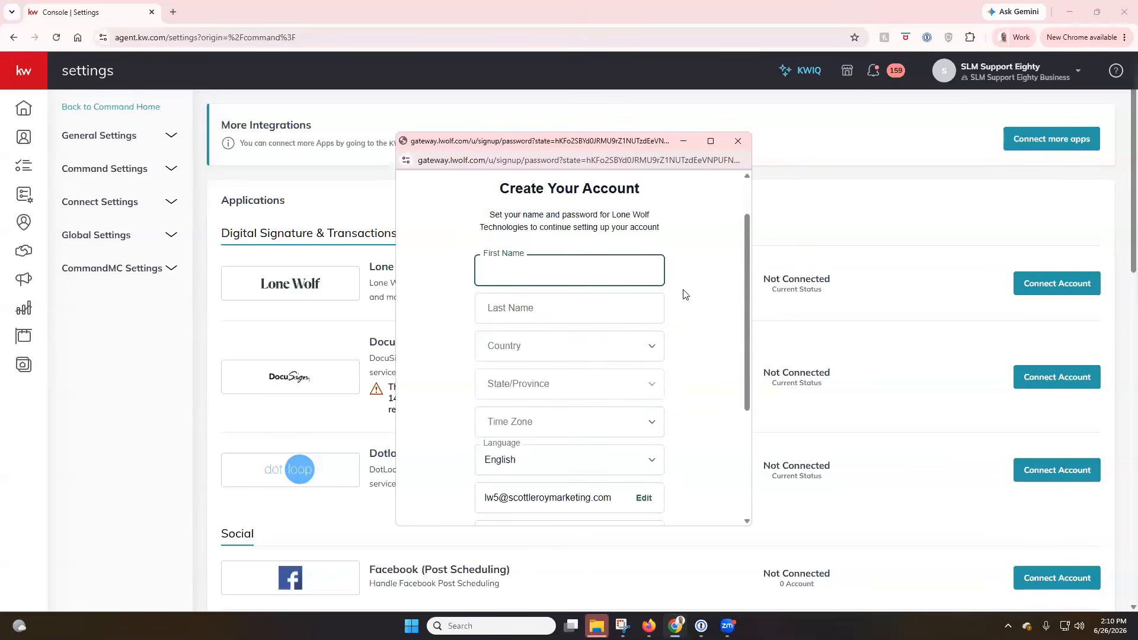
text(Scot)
key(Tab)
text(Le Roy)
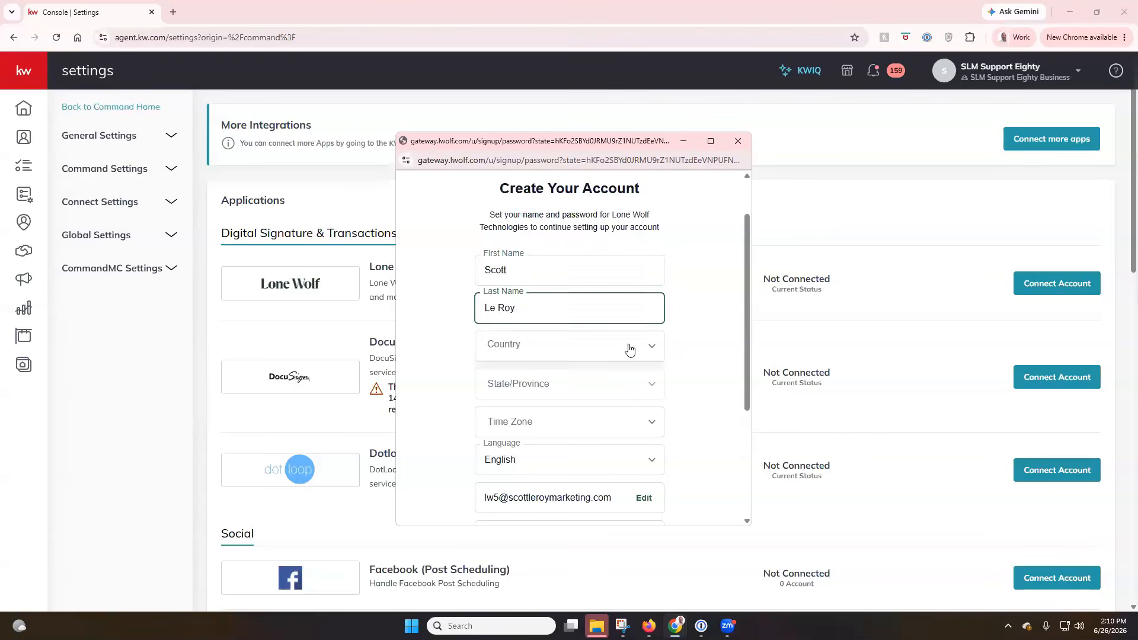
click(630, 349)
scroll(631, 350, down, 2)
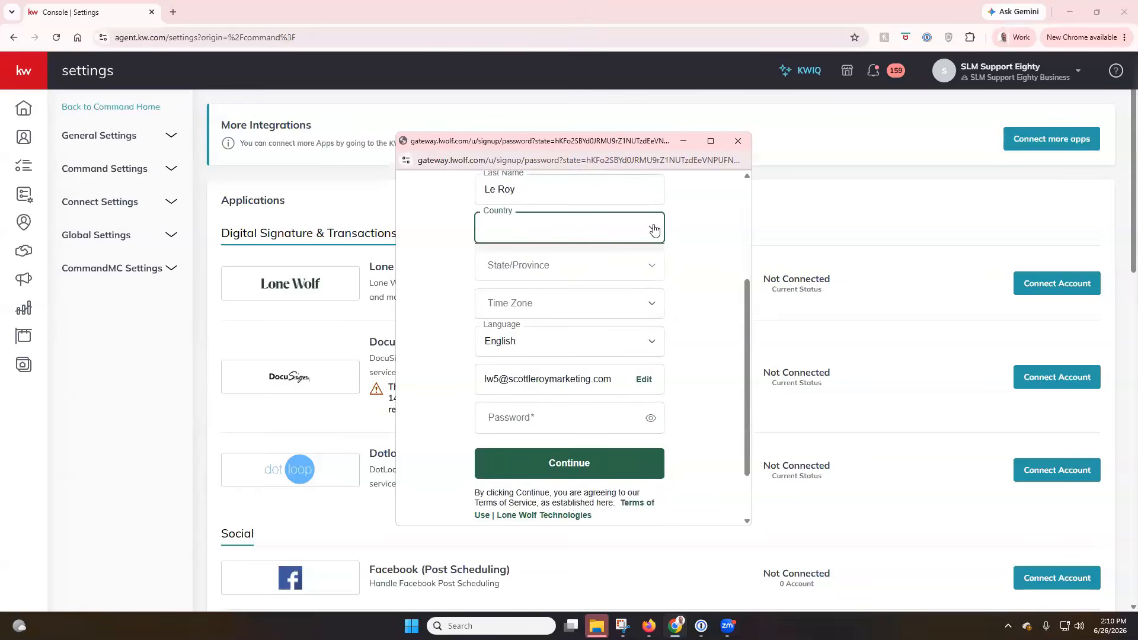
click(653, 266)
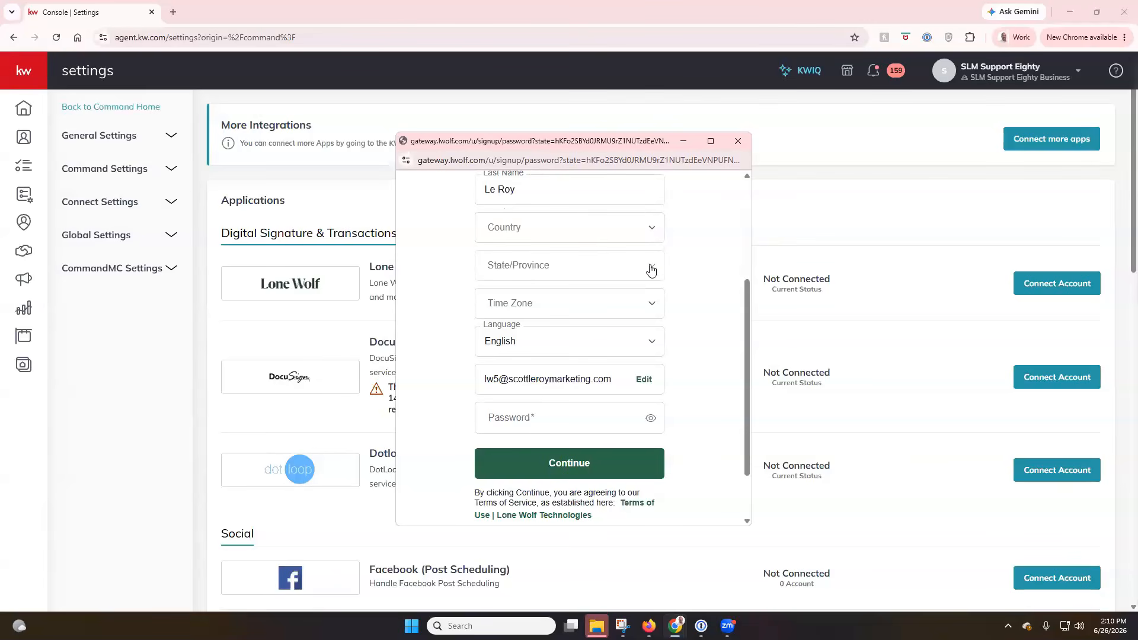
scroll(674, 272, up, 2)
click(737, 141)
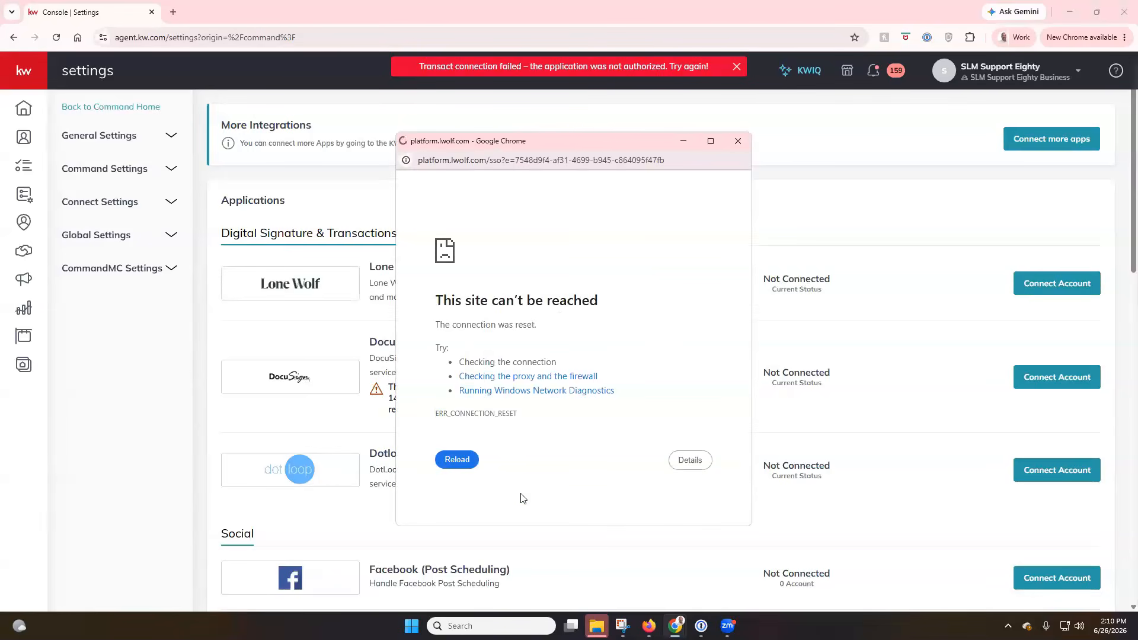
Reload the unreachable connection page, close it, and reload the new Lone Wolf connection window
click(468, 461)
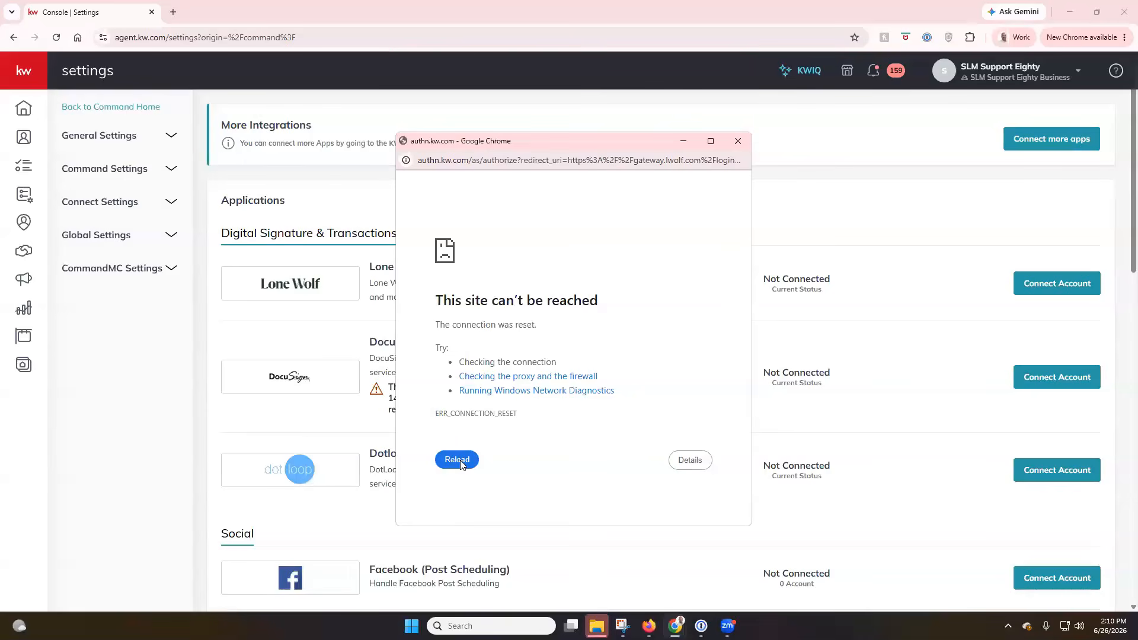
click(739, 141)
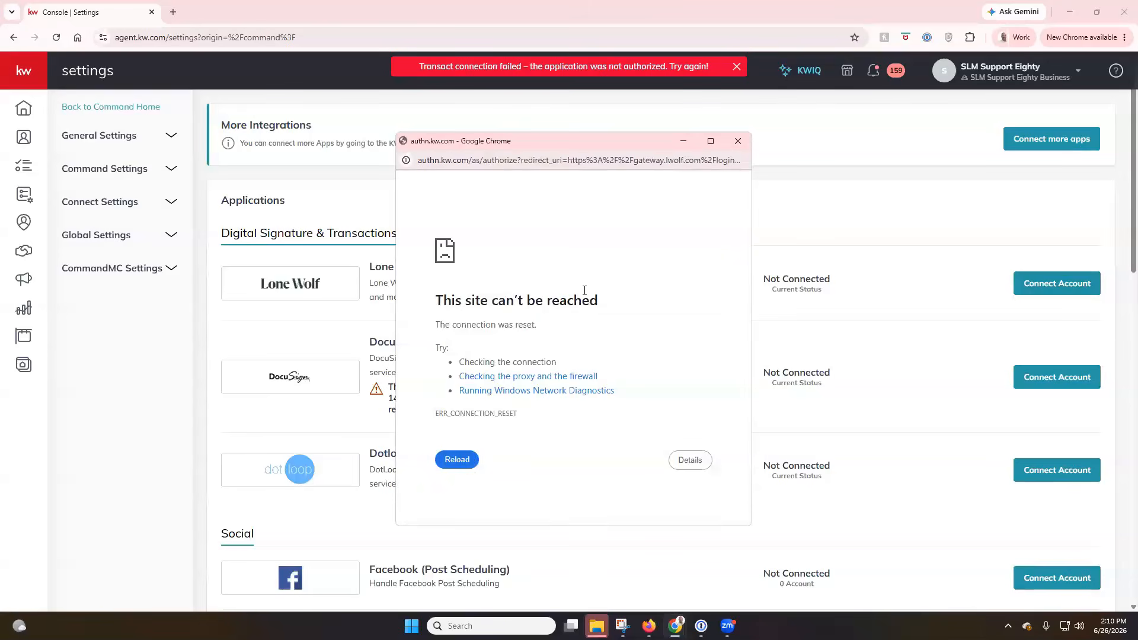
click(457, 460)
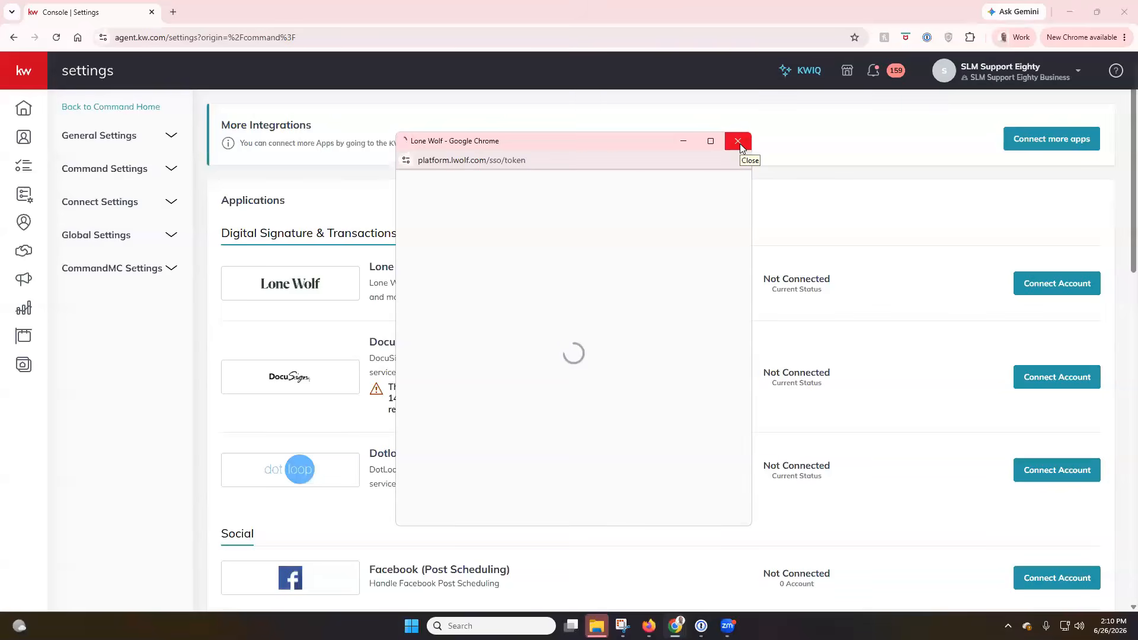
Choose Sign Up again and submit the user's email address to reach the account details step
click(599, 410)
click(562, 342)
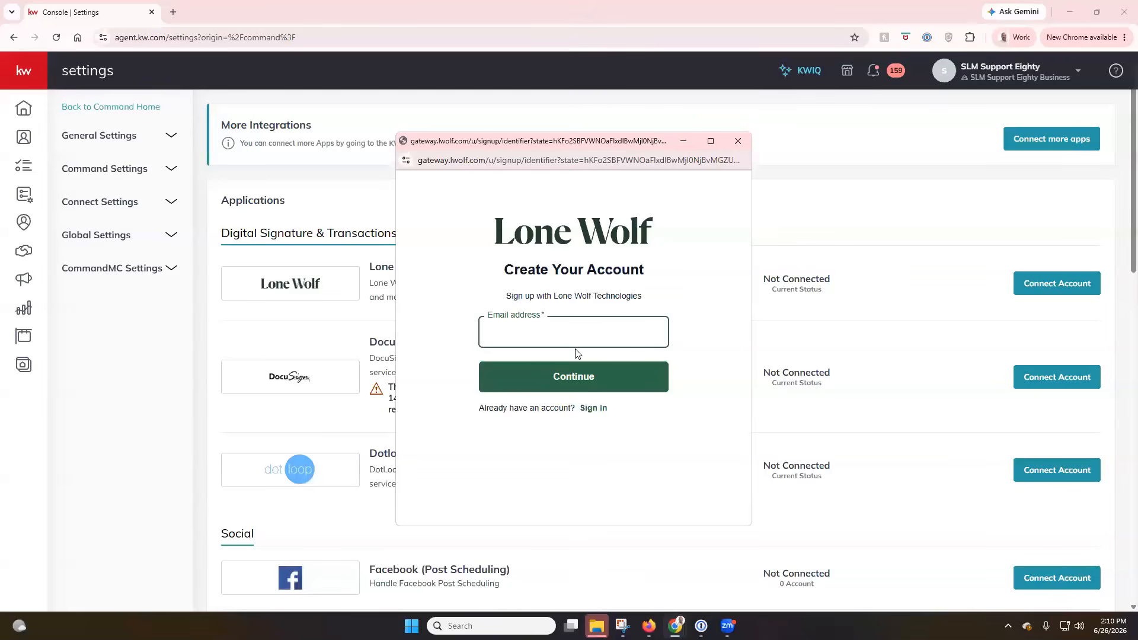
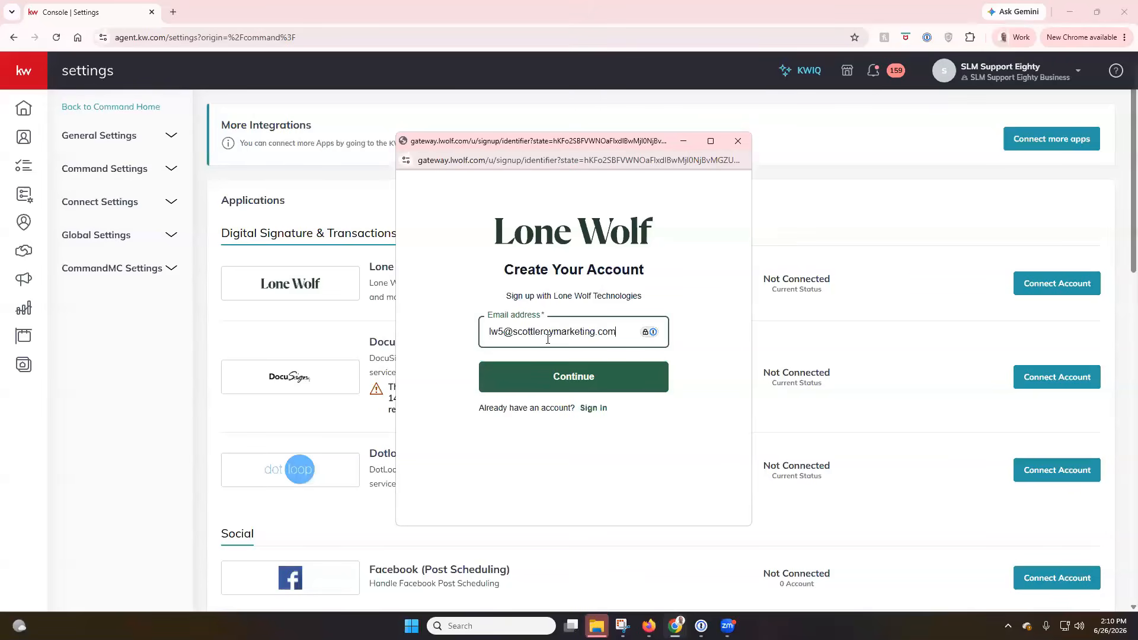
key(Return)
click(563, 400)
click(561, 327)
Enter the user's first and last name, with country United States of America and state Florida
text(Scott)
key(Tab)
text(Le Roy)
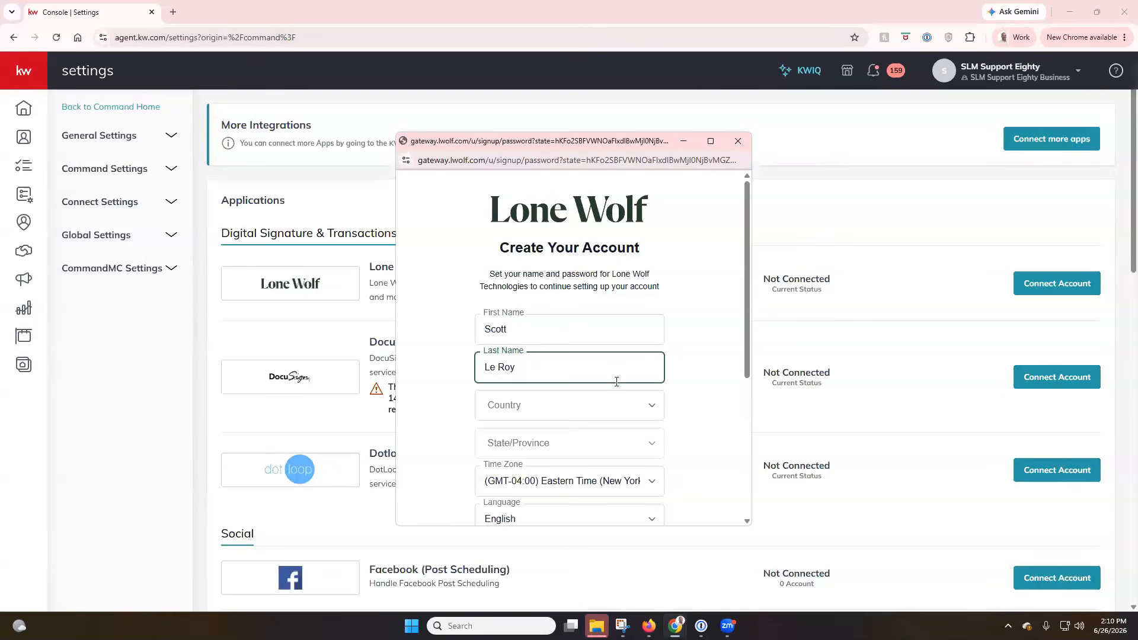
click(612, 405)
click(592, 444)
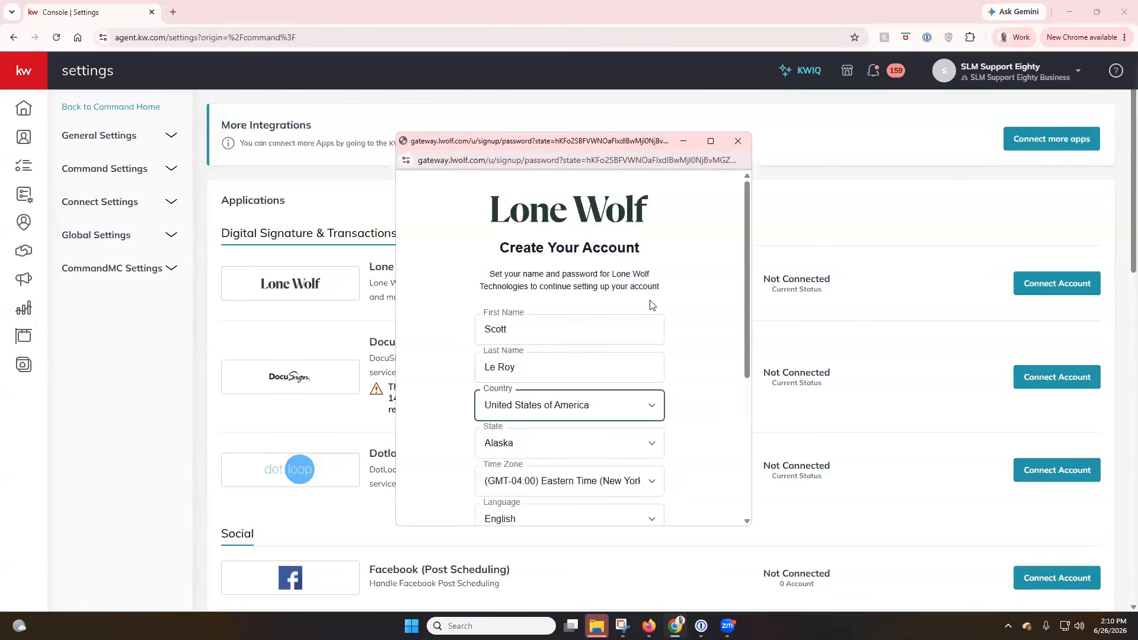
scroll(634, 326, down, 2)
click(593, 321)
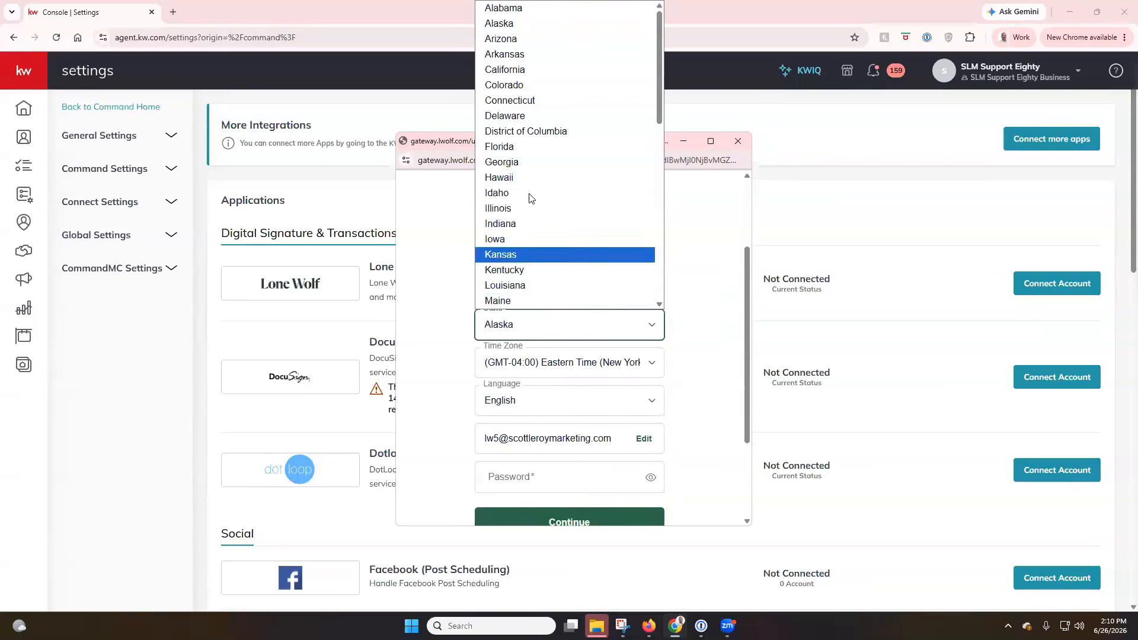
click(533, 146)
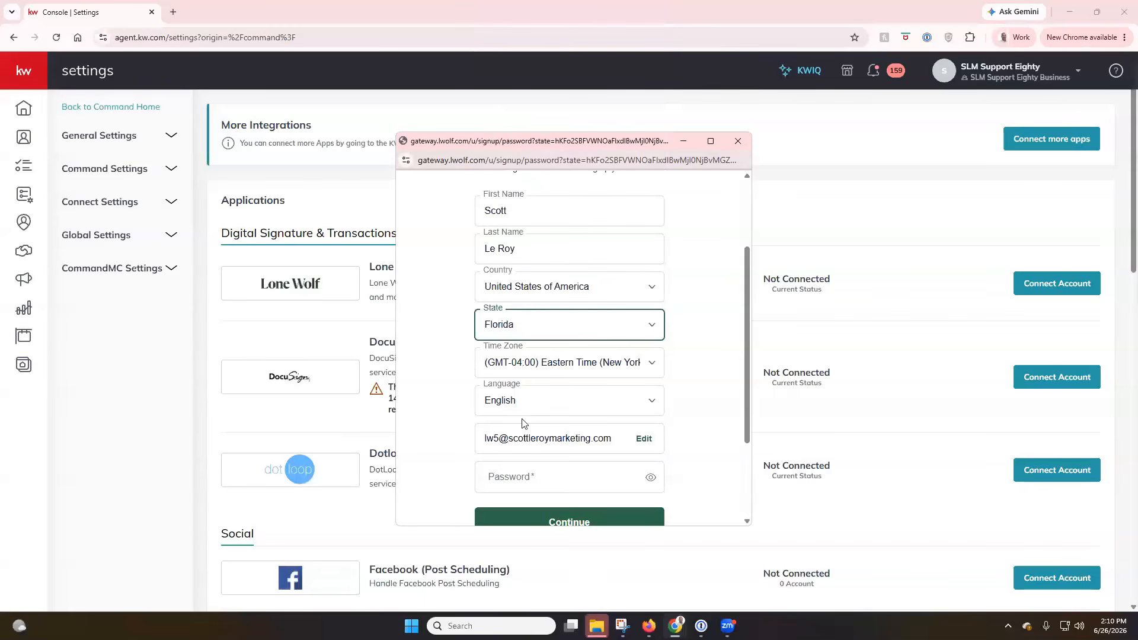
Enter an account password that meets all the listed requirements
click(522, 474)
scroll(563, 428, down, 2)
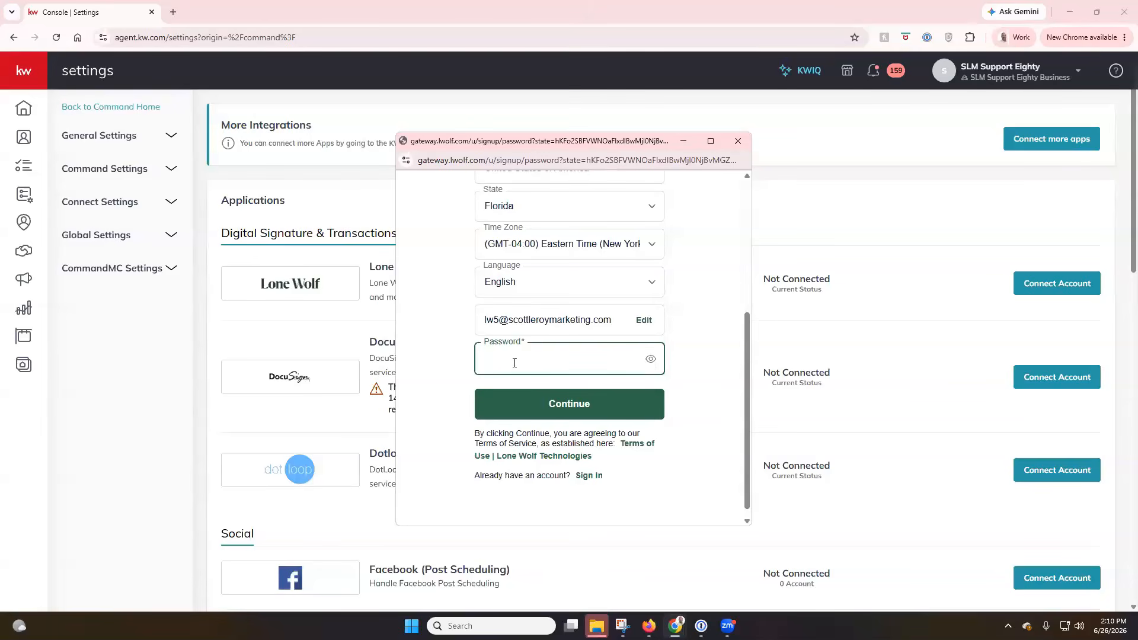
scroll(513, 252, up, 1)
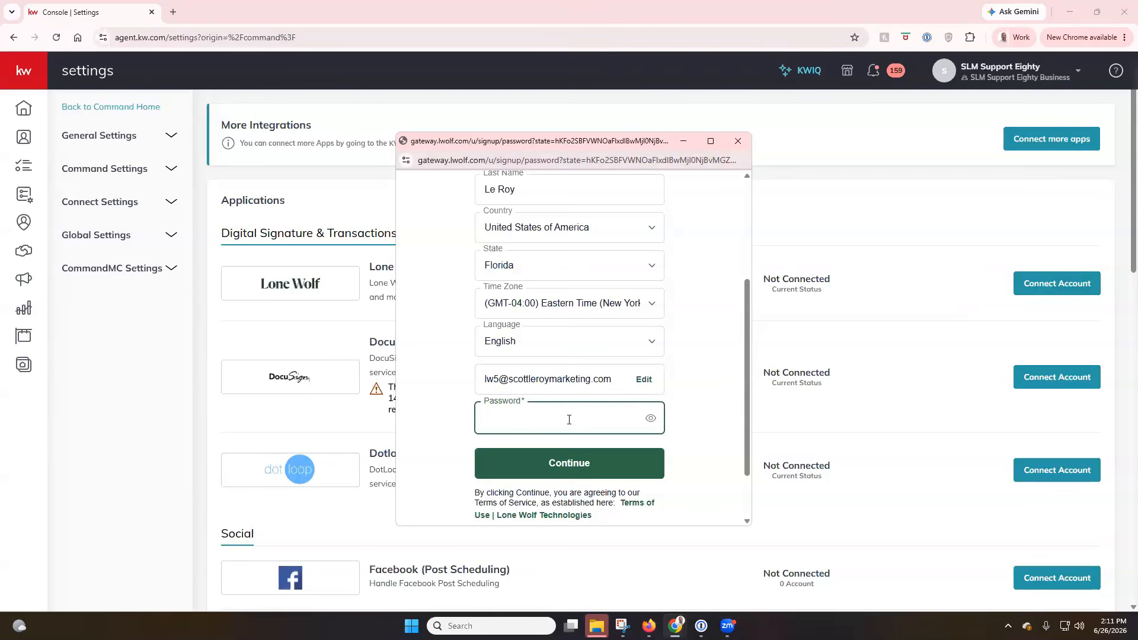
text(•••••••)
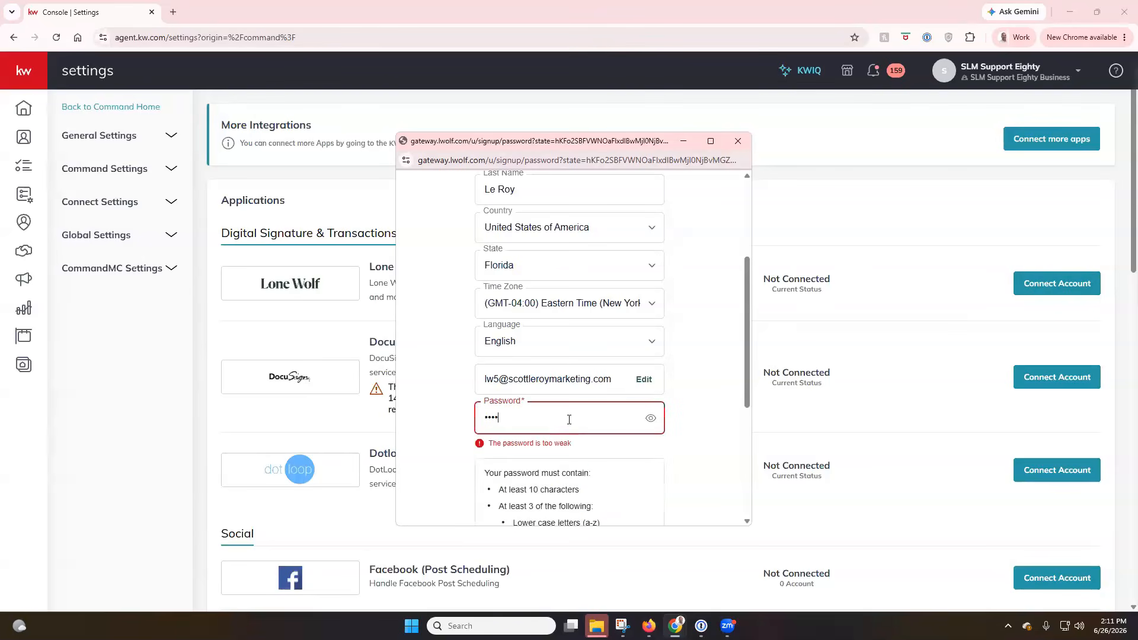
text(•••••••••)
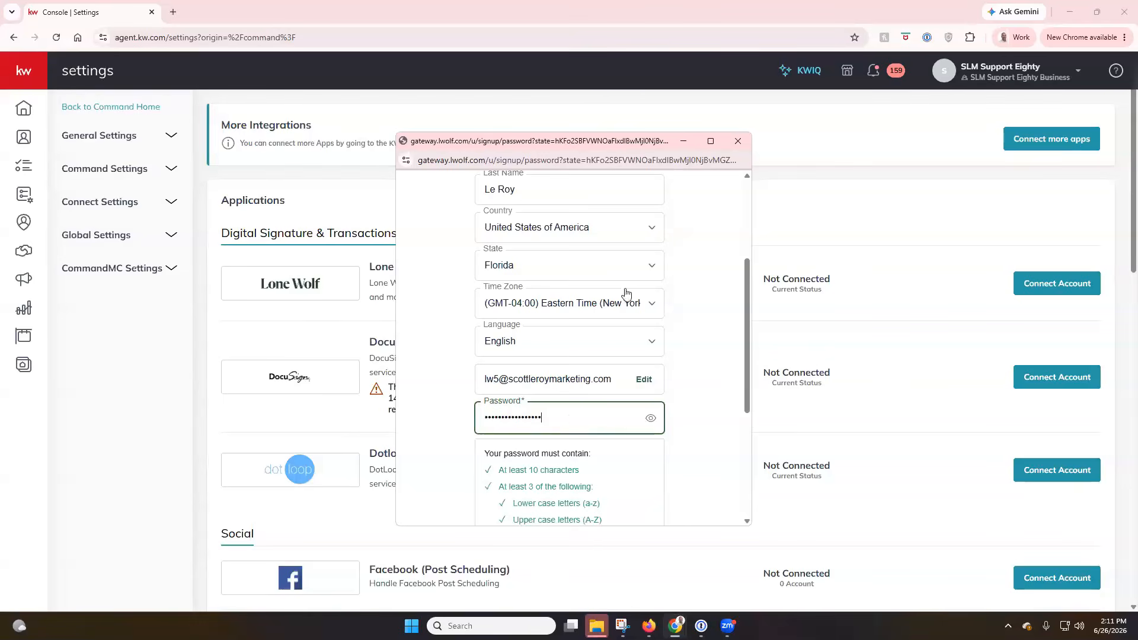
scroll(630, 287, down, 3)
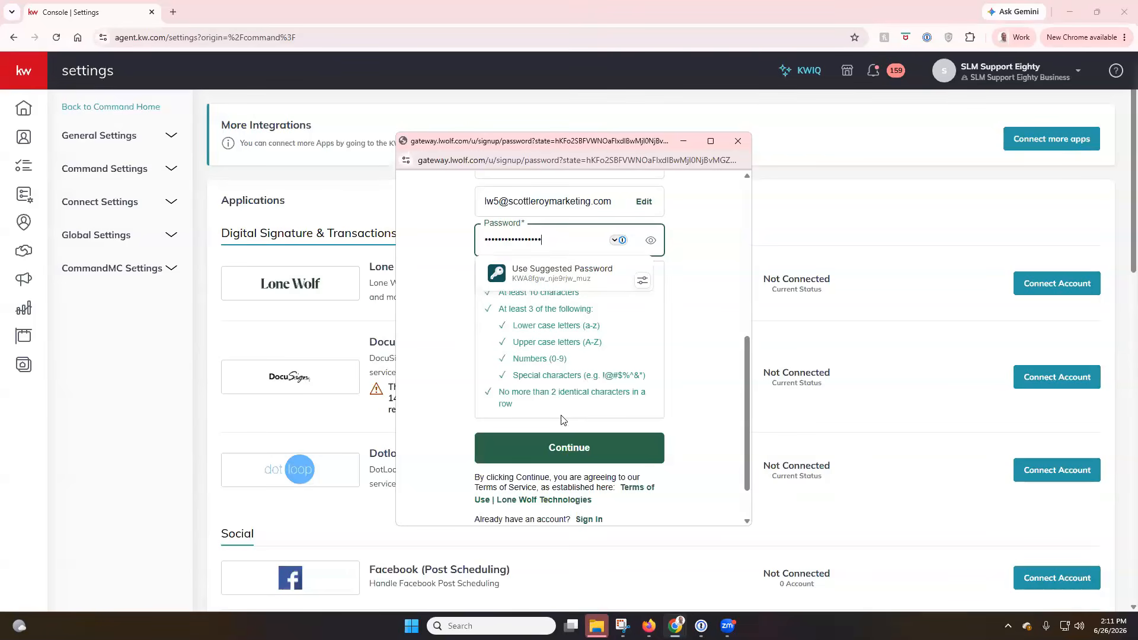
Submit the Lone Wolf sign-up form and switch to the email window
click(569, 449)
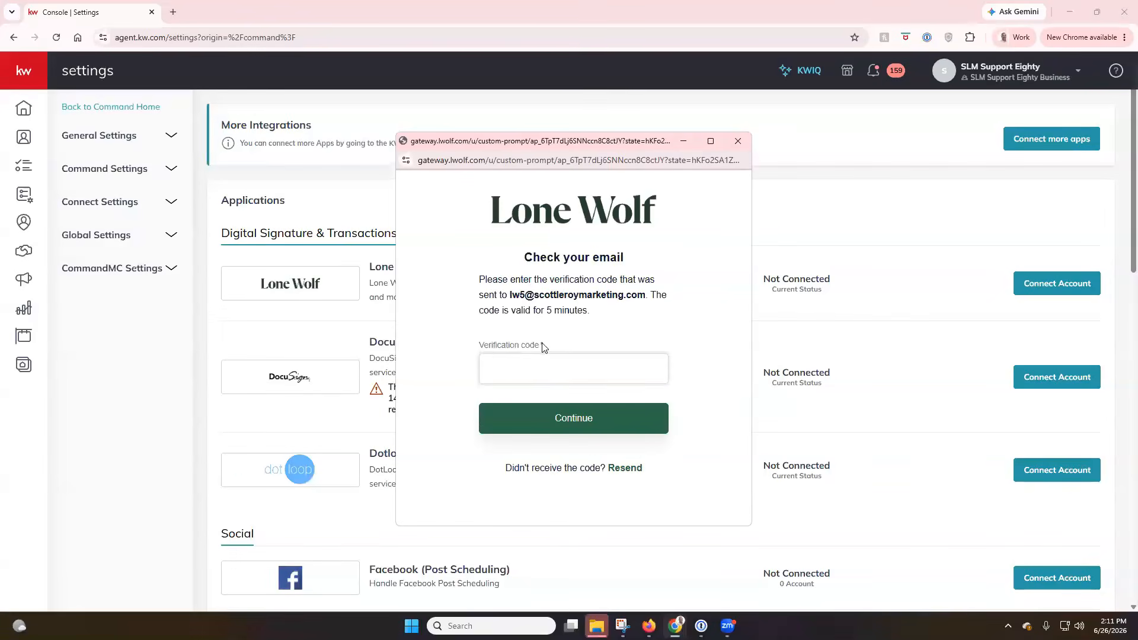
key(alt+Tab)
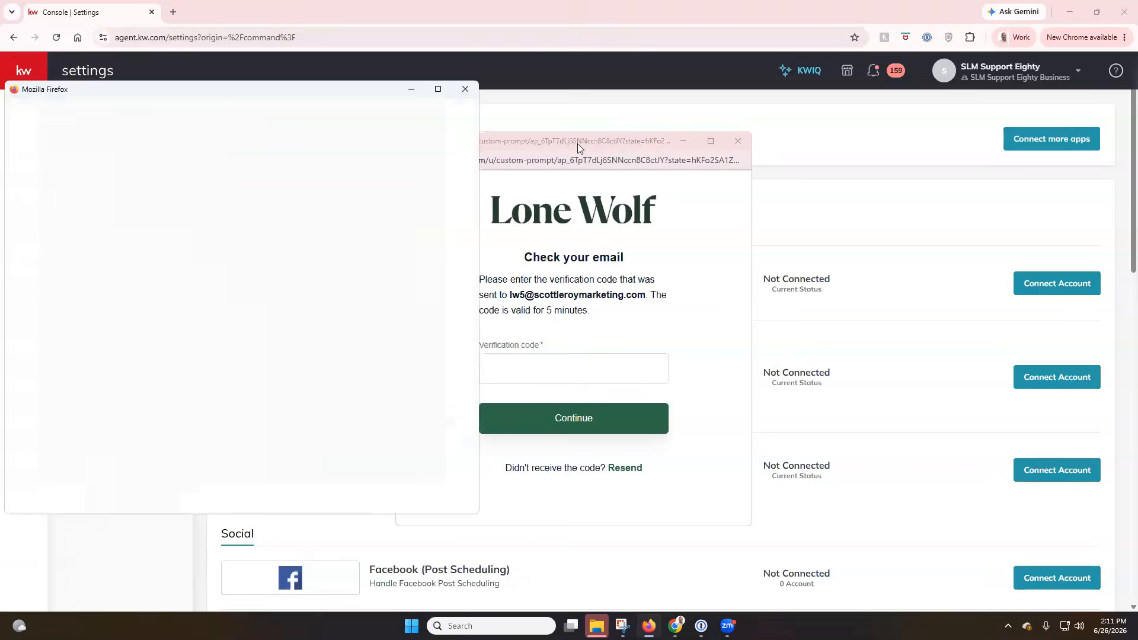
Copy the verification code from the Lone Wolf email into the sign-up's code field
click(437, 88)
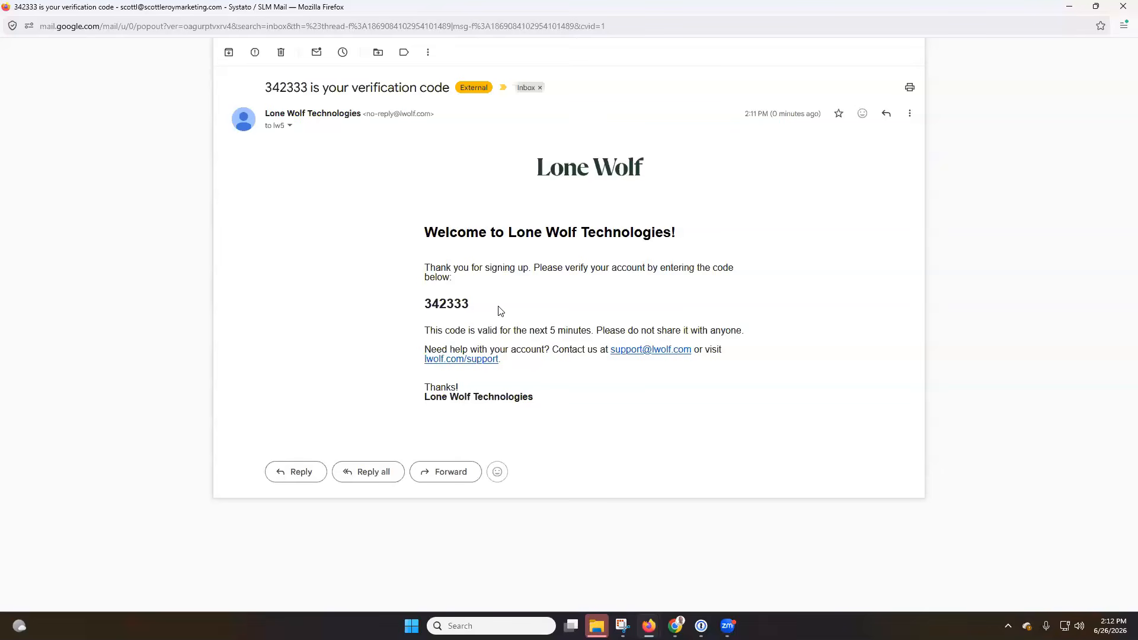
drag(470, 306, 425, 306)
key(ctrl+c)
click(1122, 8)
click(578, 359)
key(ctrl+v)
Submit the verification code and close the Lone Wolf Foundation window
click(574, 420)
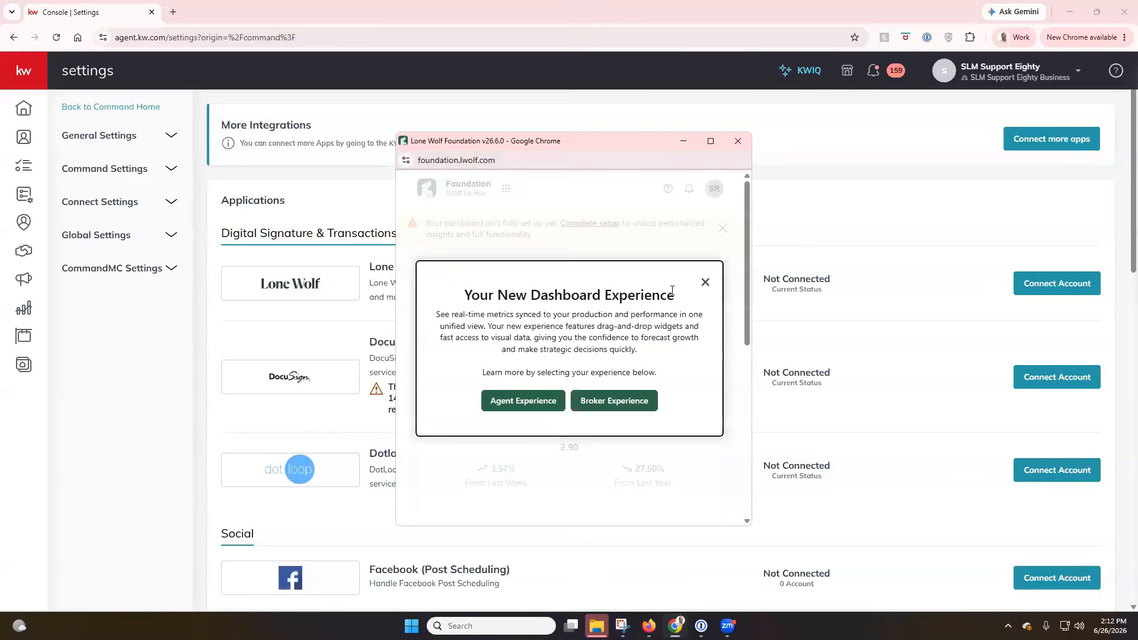
click(739, 141)
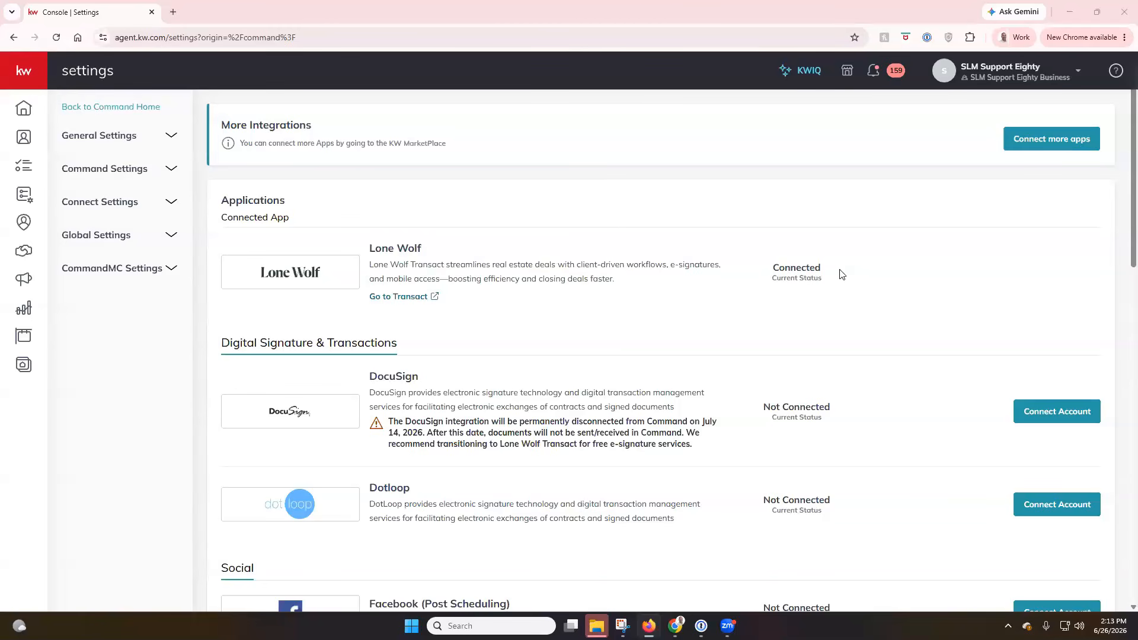
Expand the side navigation and return to the KW Command Home dashboard
click(34, 77)
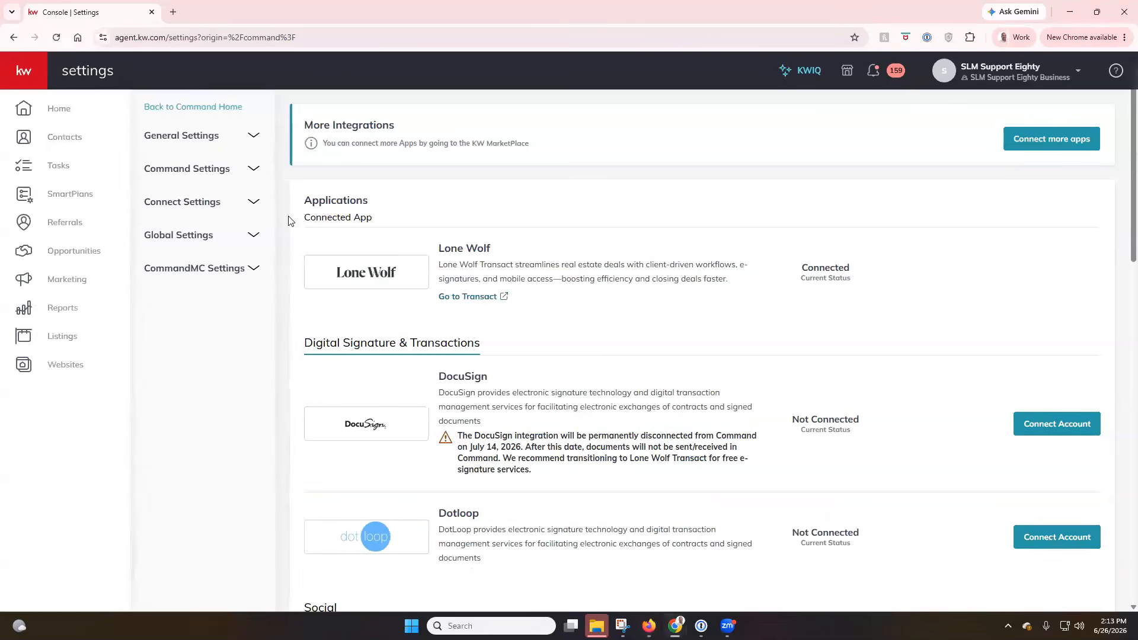
click(64, 111)
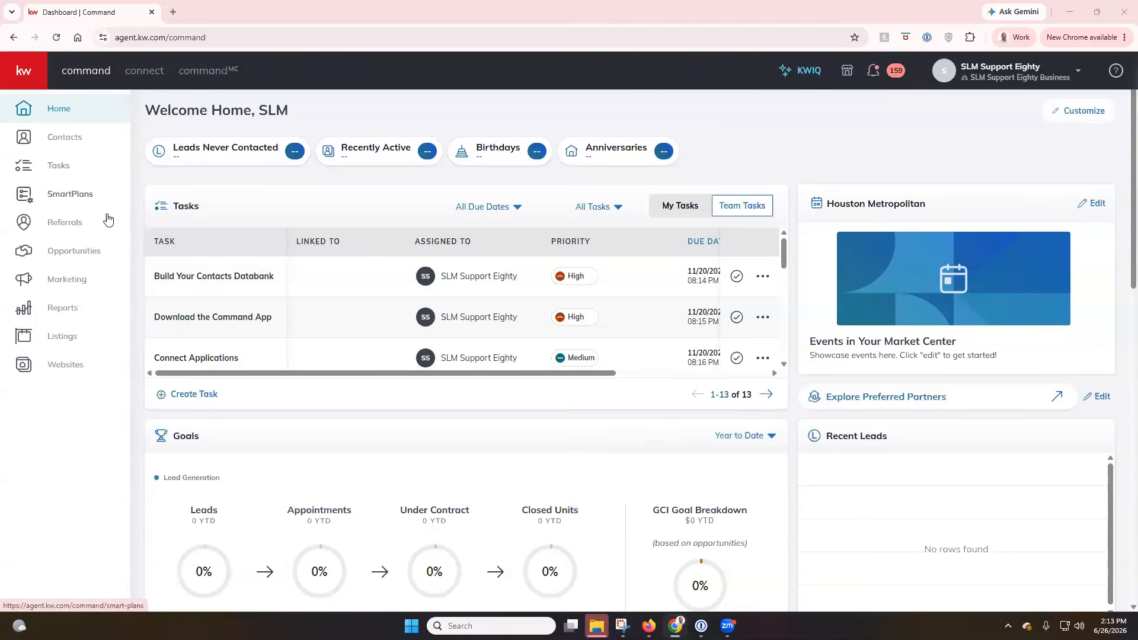
Look over Opportunities and its Create menu, then bring the other agent's dashboard window into view
click(91, 255)
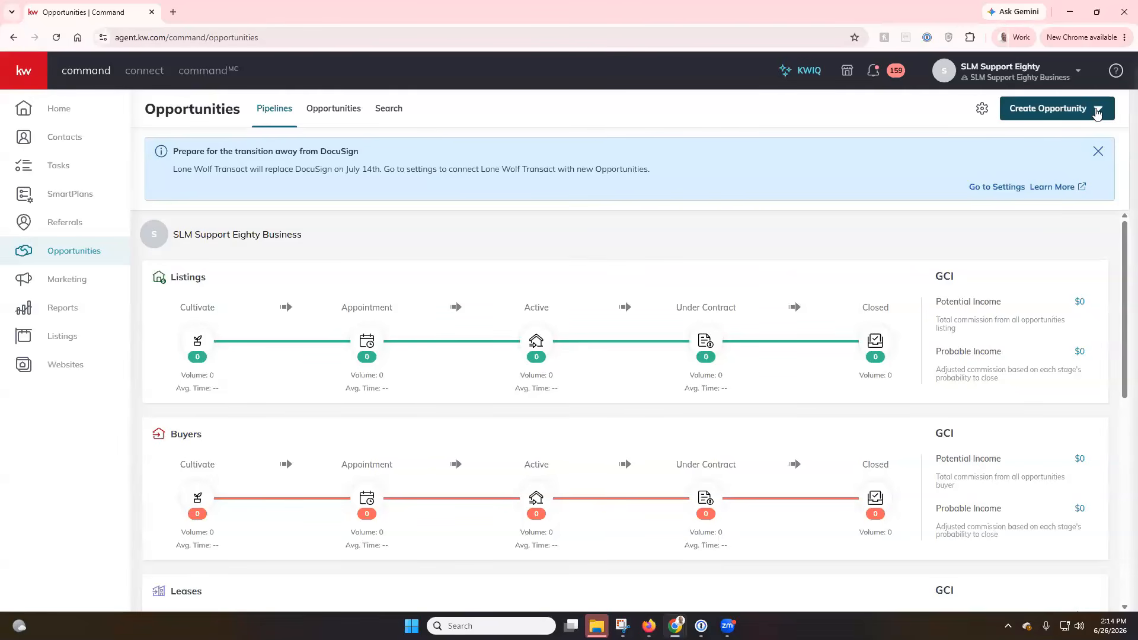
click(1099, 112)
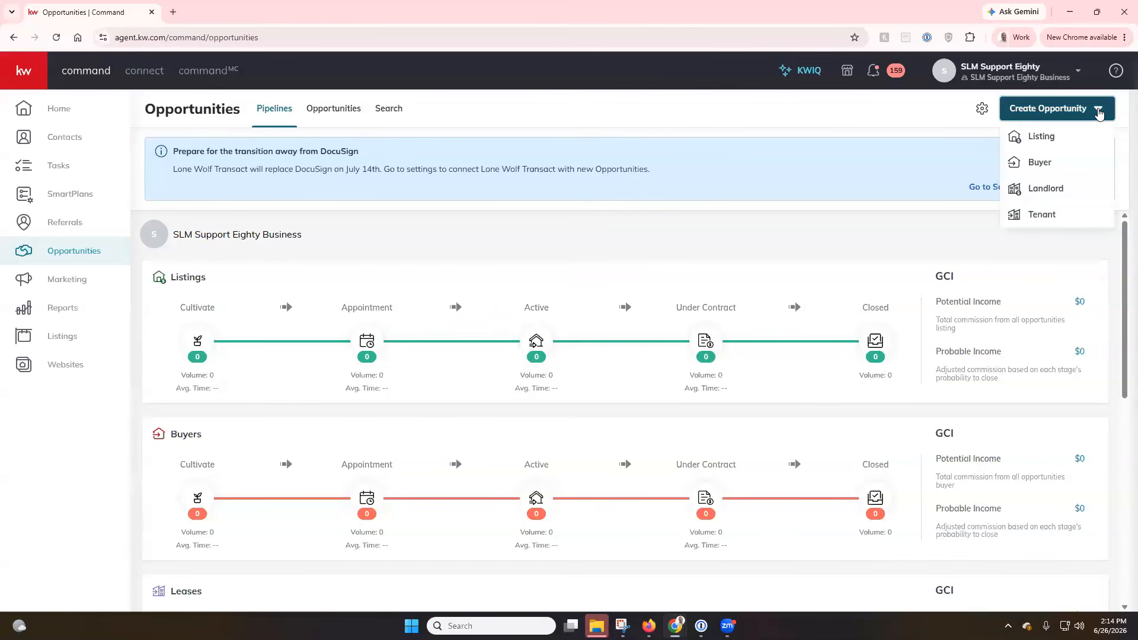
click(748, 123)
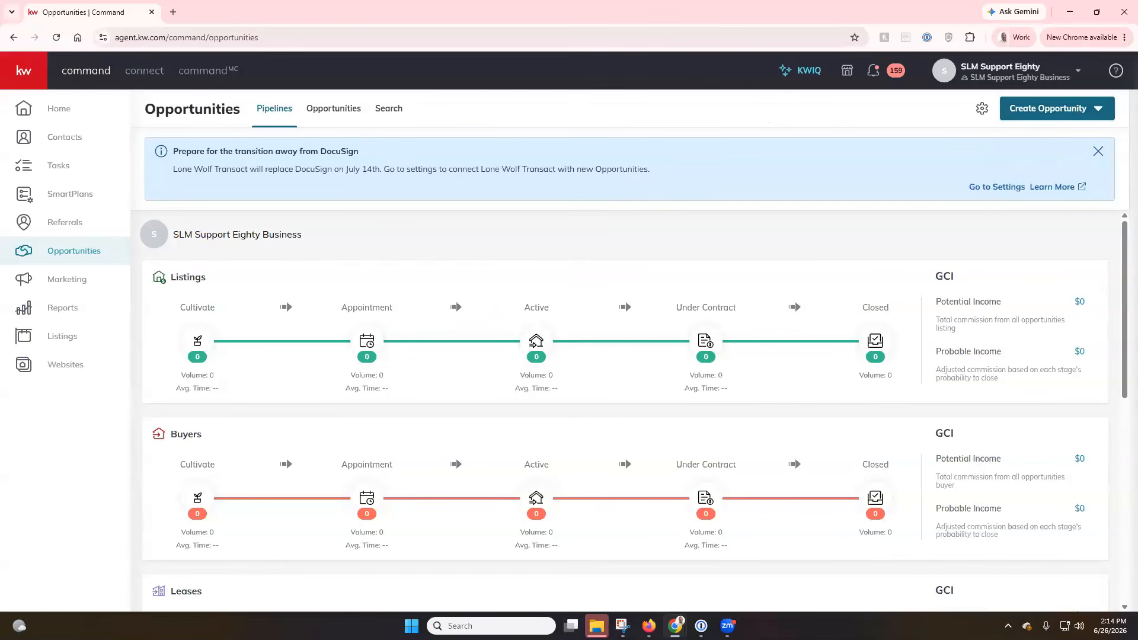
key(alt+Tab)
drag(1137, 119, 555, 127)
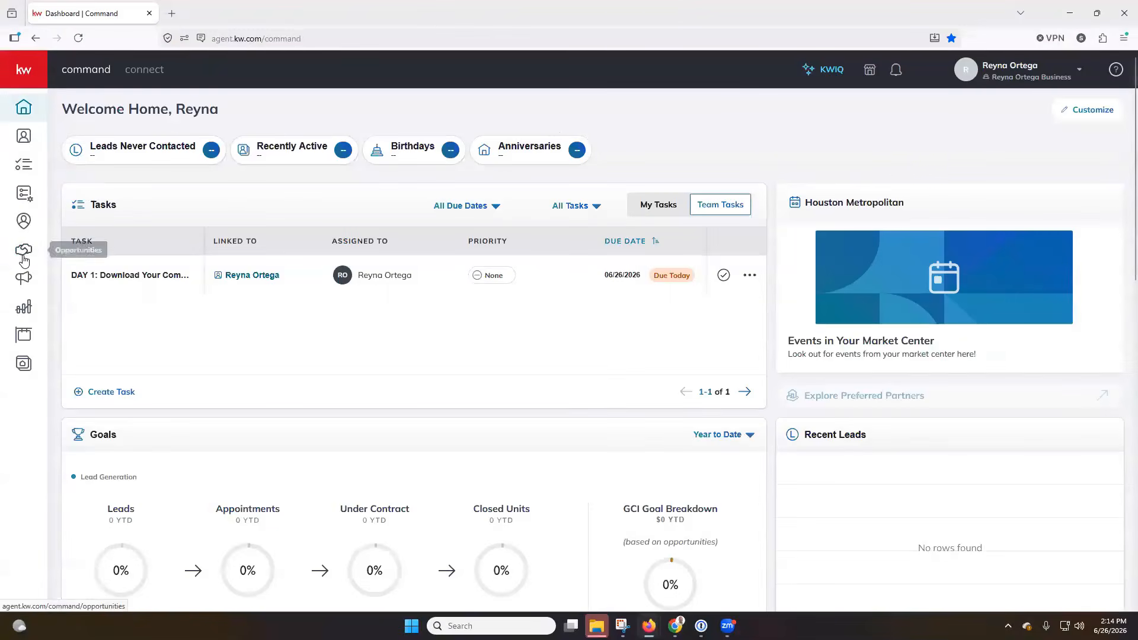
In the second agent's account, go to Opportunities and start a new Listing opportunity
click(23, 261)
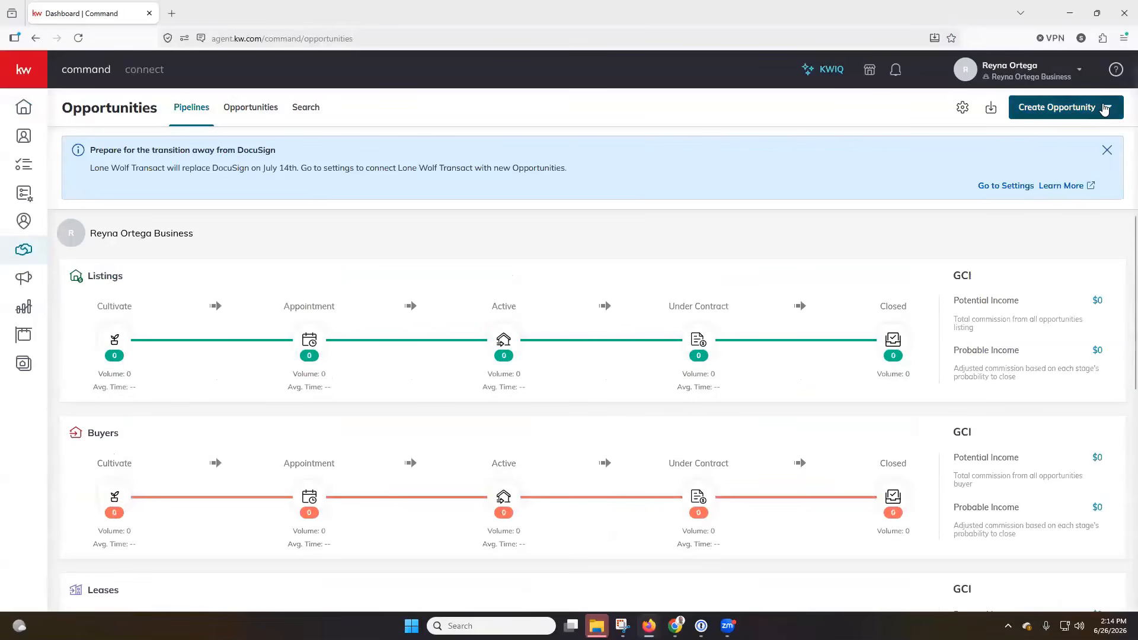
click(1104, 109)
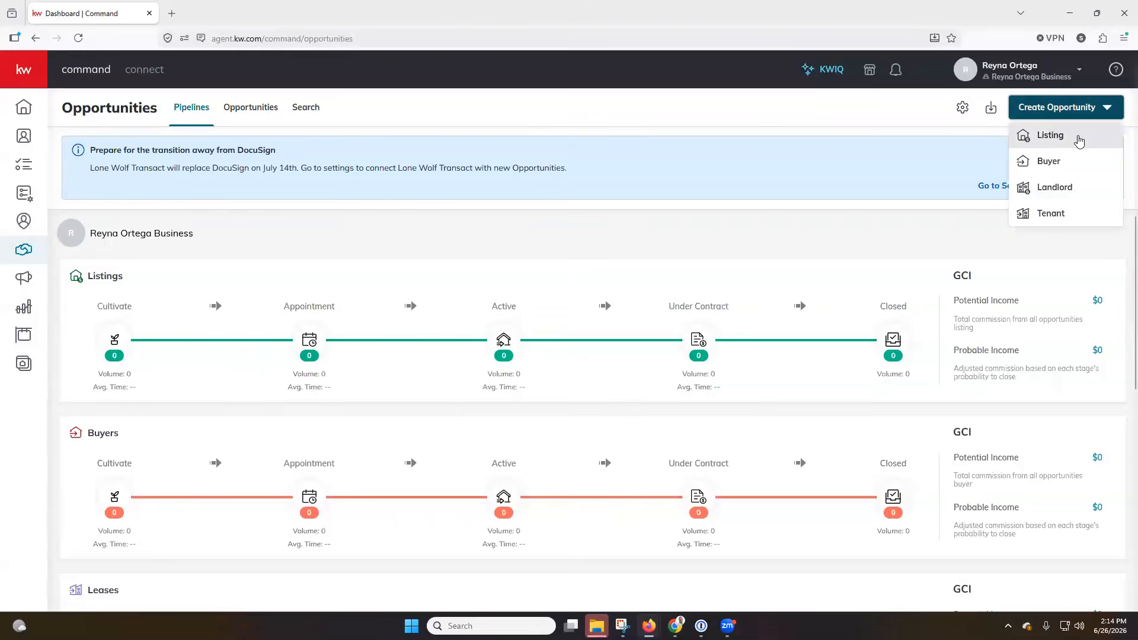
click(1079, 138)
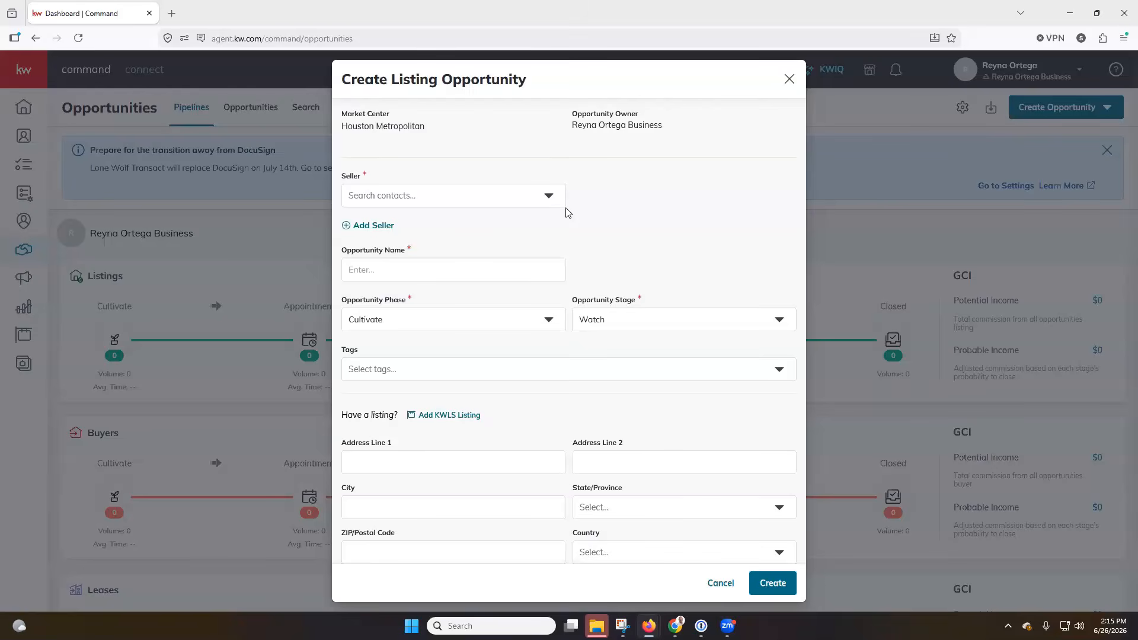
Choose the seller contact and enter 123 Main Street, picking the Windermere, FL suggestion
click(497, 197)
text(Scott LE)
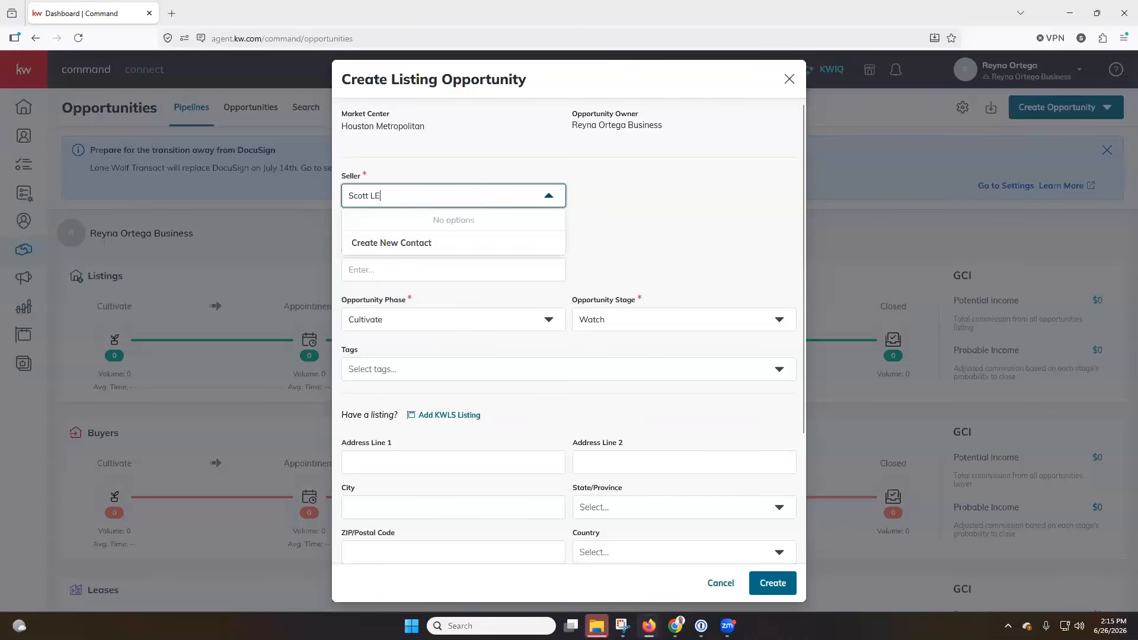
key(BackSpace)
text(e)
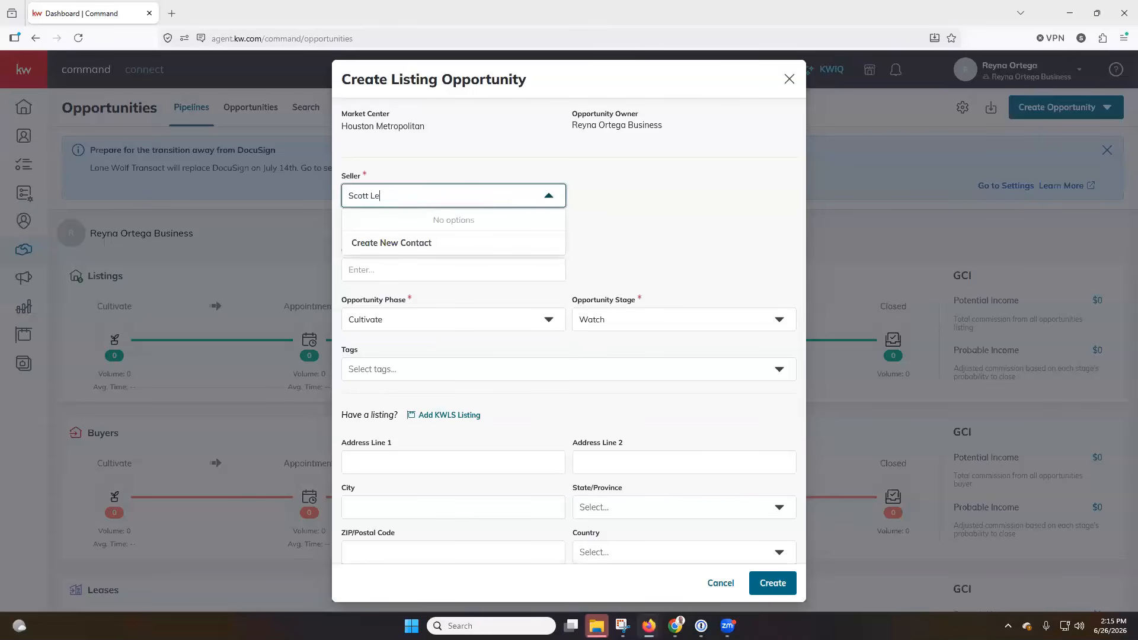
click(456, 228)
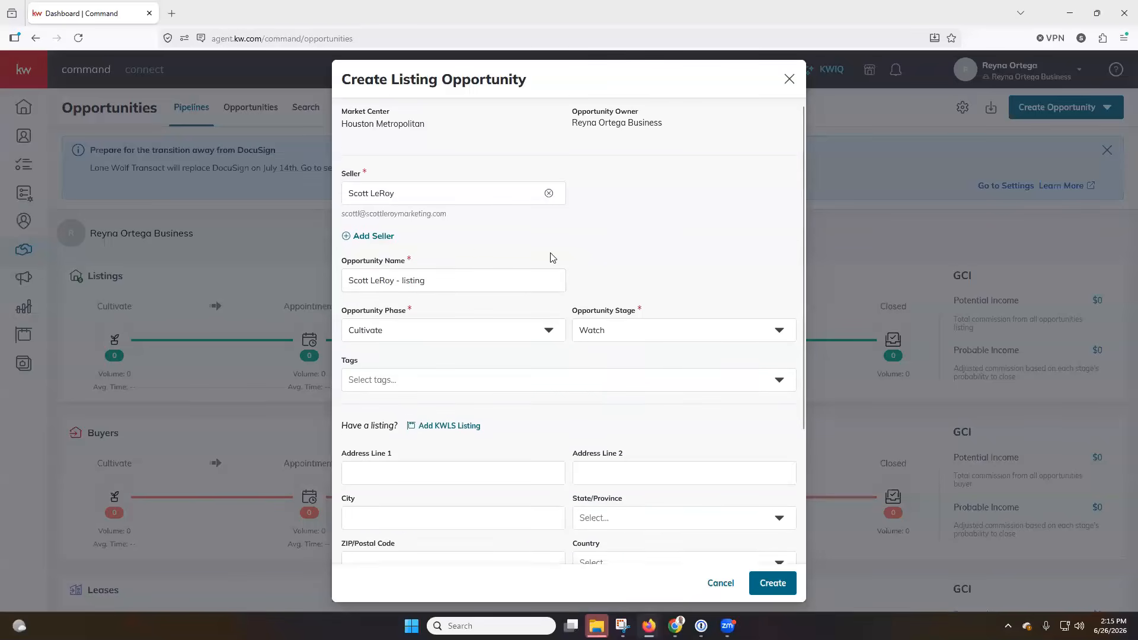
scroll(550, 256, down, 3)
click(469, 266)
text(123 Man)
key(BackSpace)
key(BackSpace)
text(ain Street)
key(Tab)
key(Tab)
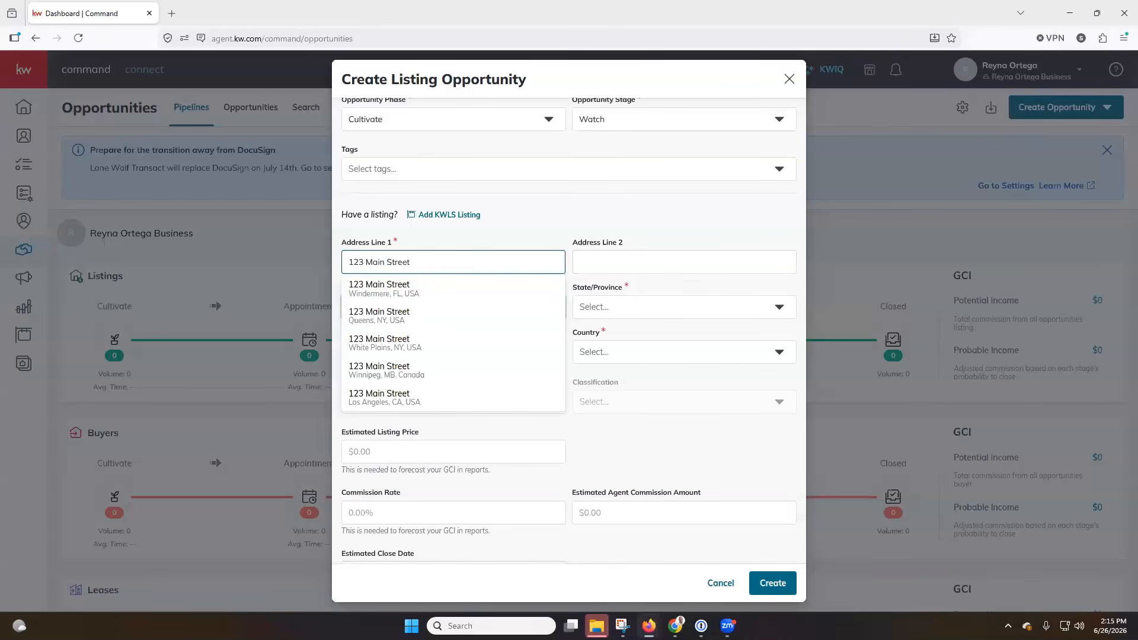
click(397, 291)
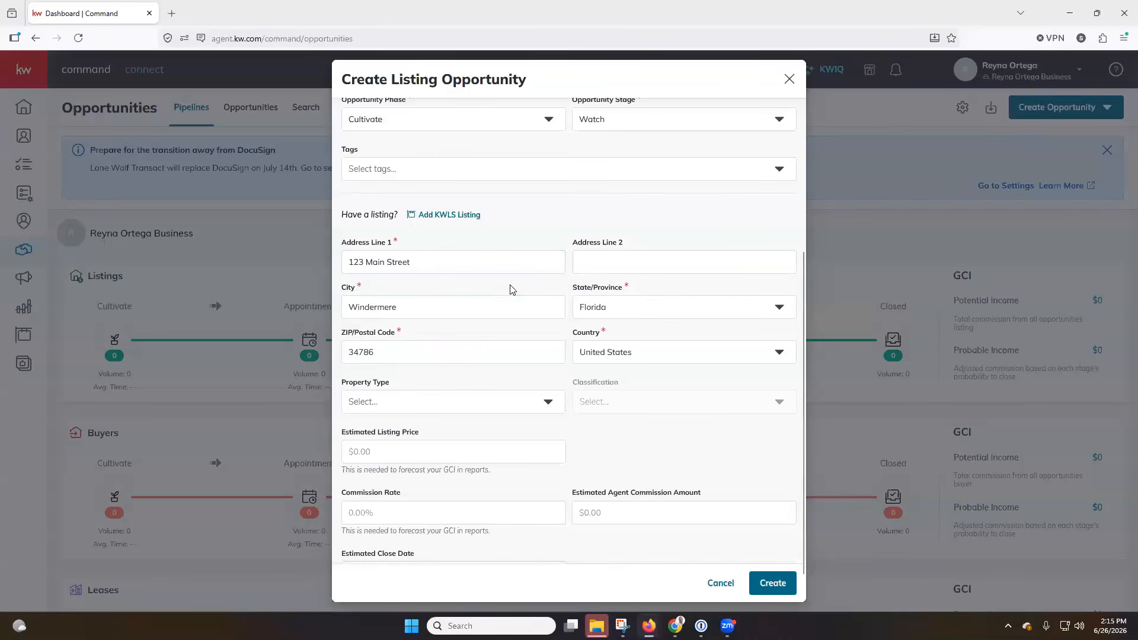
Enter a 500000 estimated listing price and a 3% commission rate
click(414, 452)
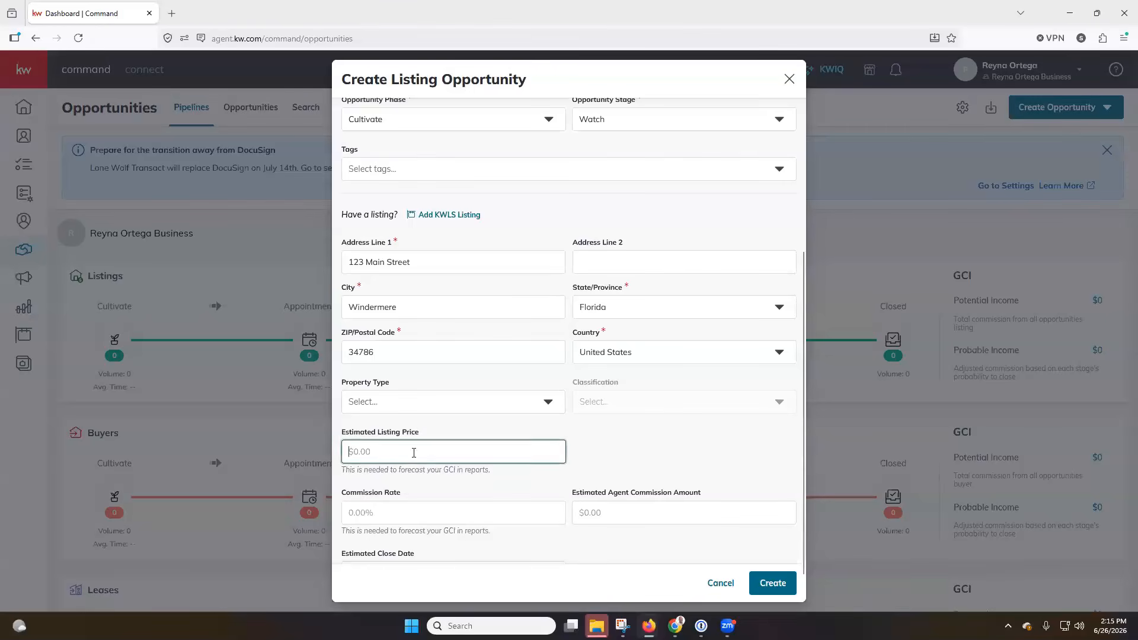
text(5000000)
click(418, 512)
text(3)
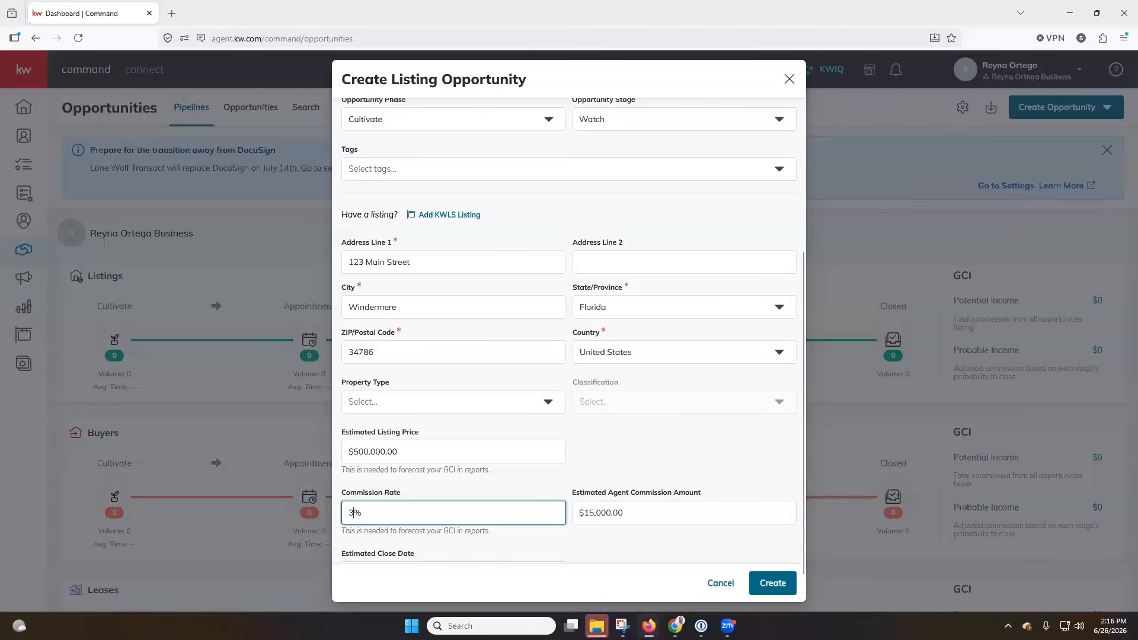
click(699, 454)
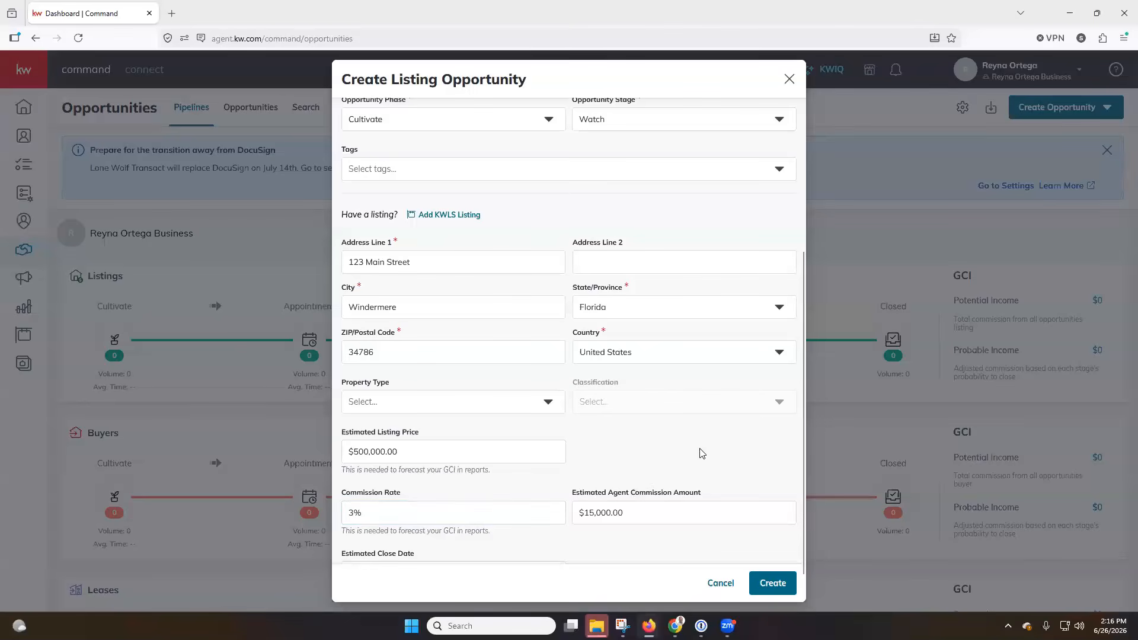
Set the property type to Residential and the estimated close date to 07/31/2026
click(510, 407)
click(462, 428)
scroll(719, 432, down, 1)
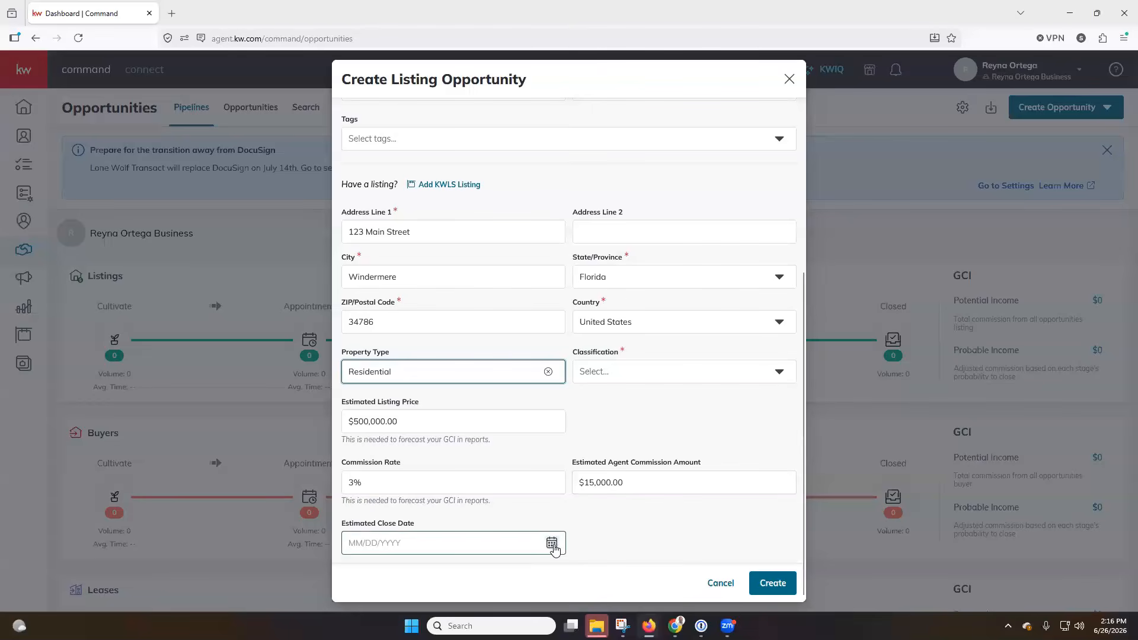
click(552, 544)
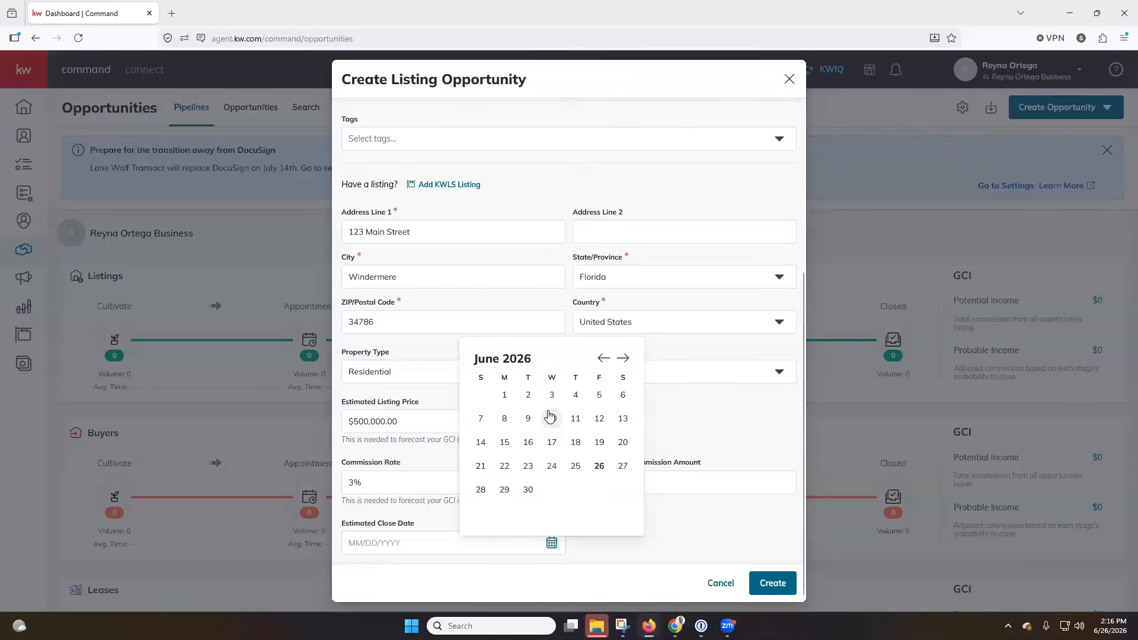
click(623, 358)
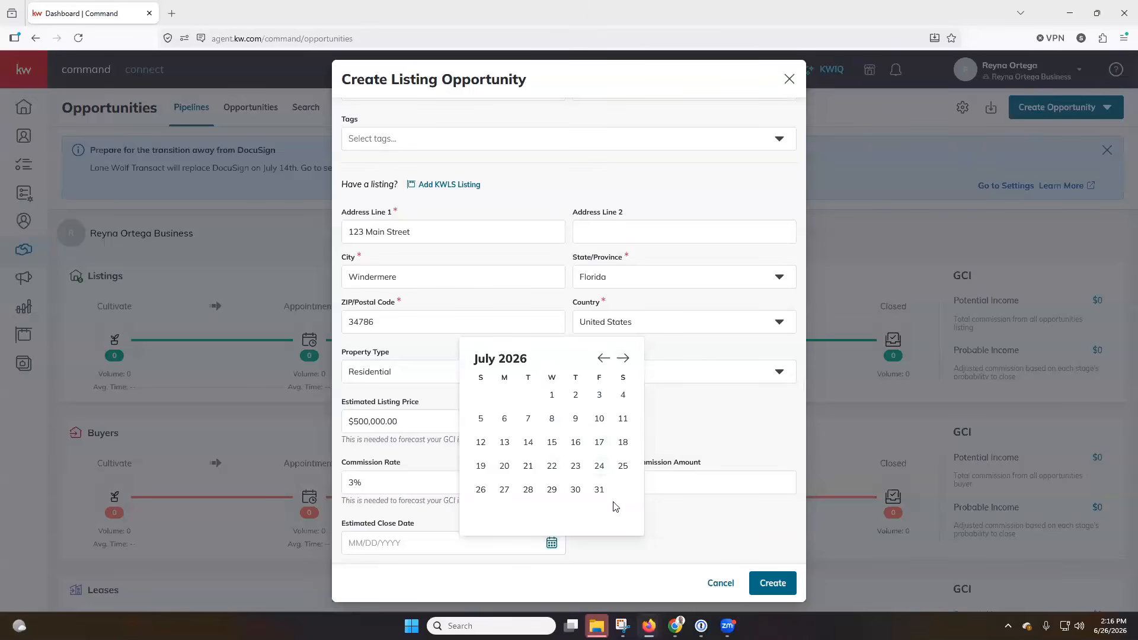
click(600, 489)
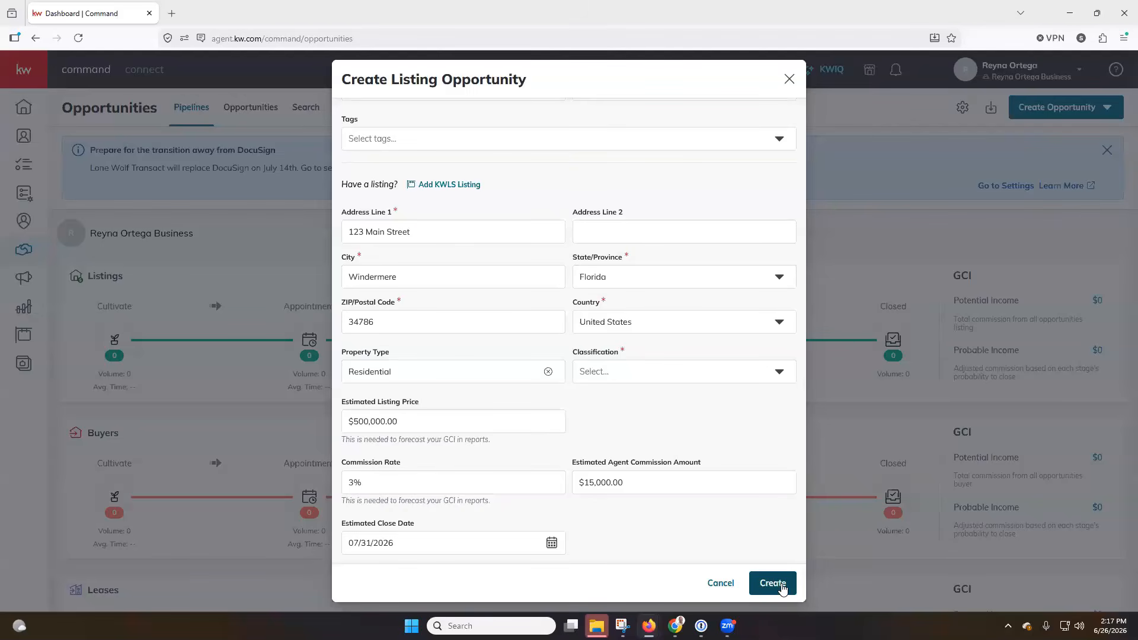
Set the classification to Resale and create the listing opportunity
click(772, 584)
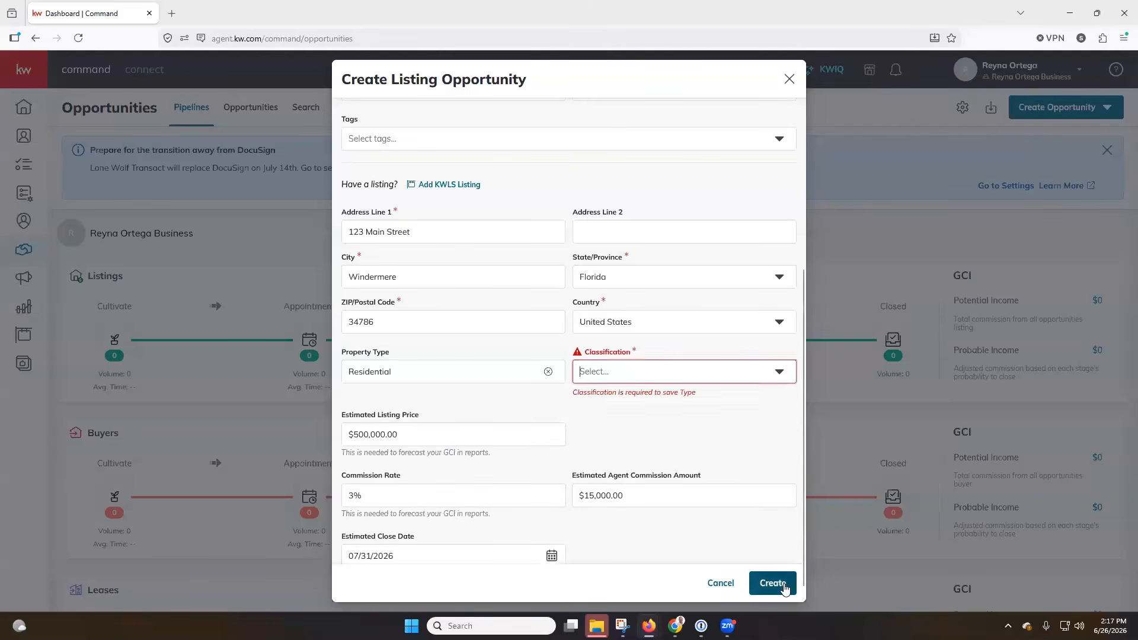
click(683, 375)
click(608, 399)
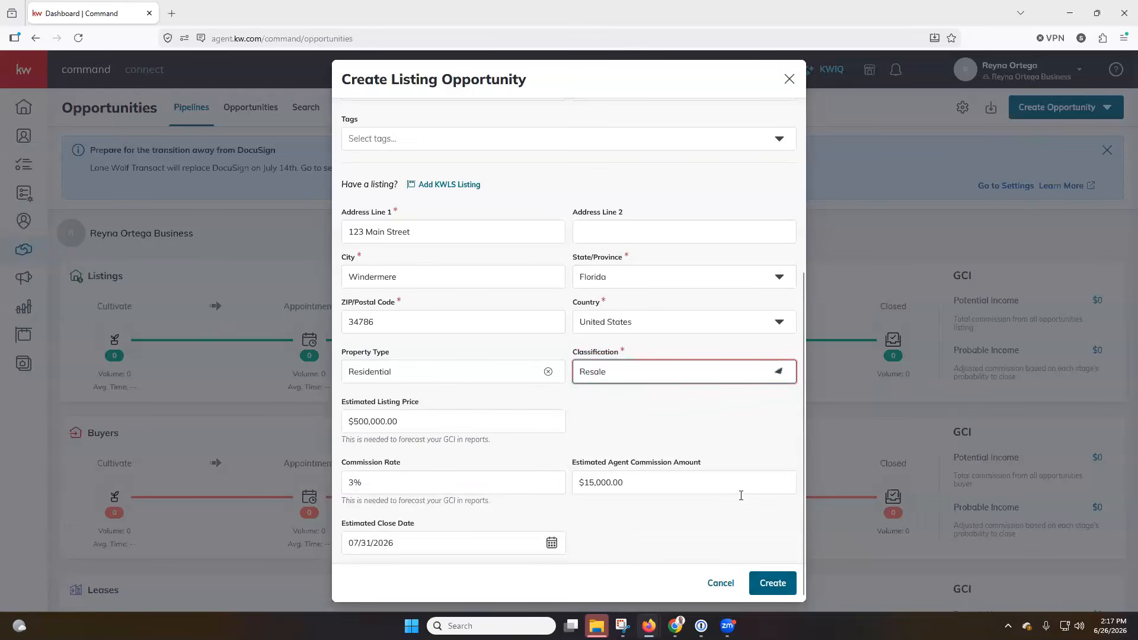
click(774, 584)
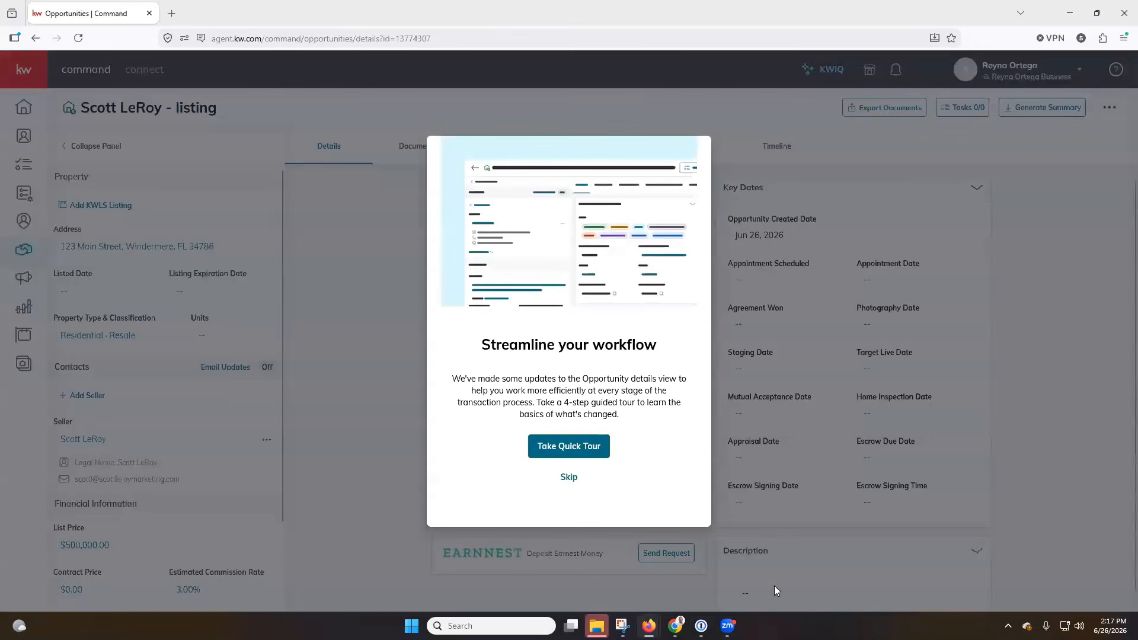
Skip the workflow tour and open the listing's Documents tab
click(578, 483)
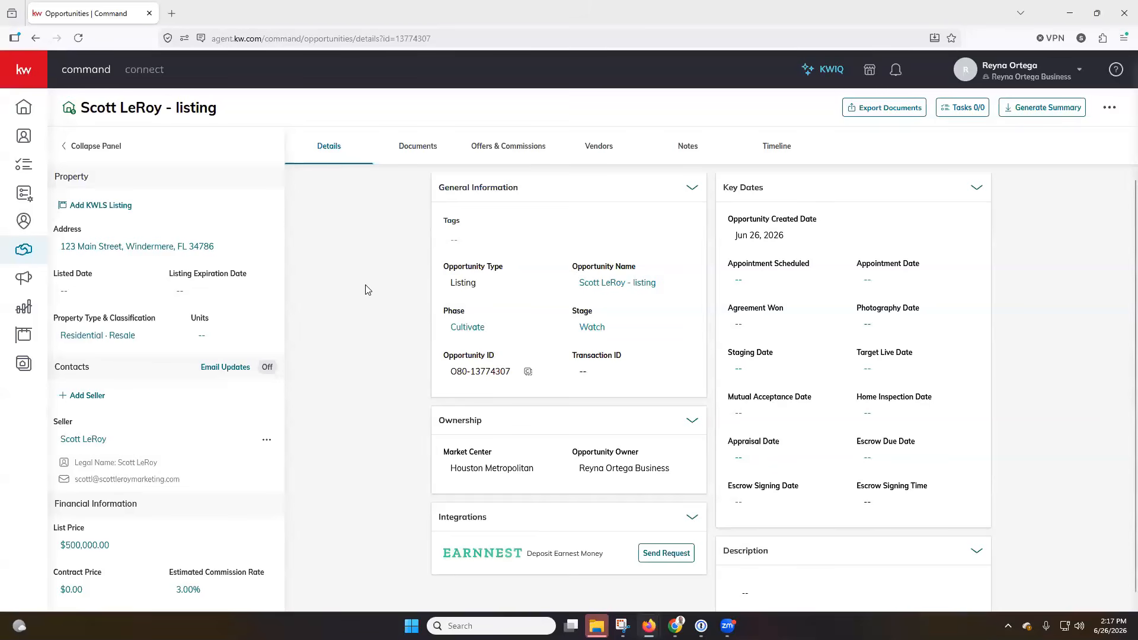
click(422, 153)
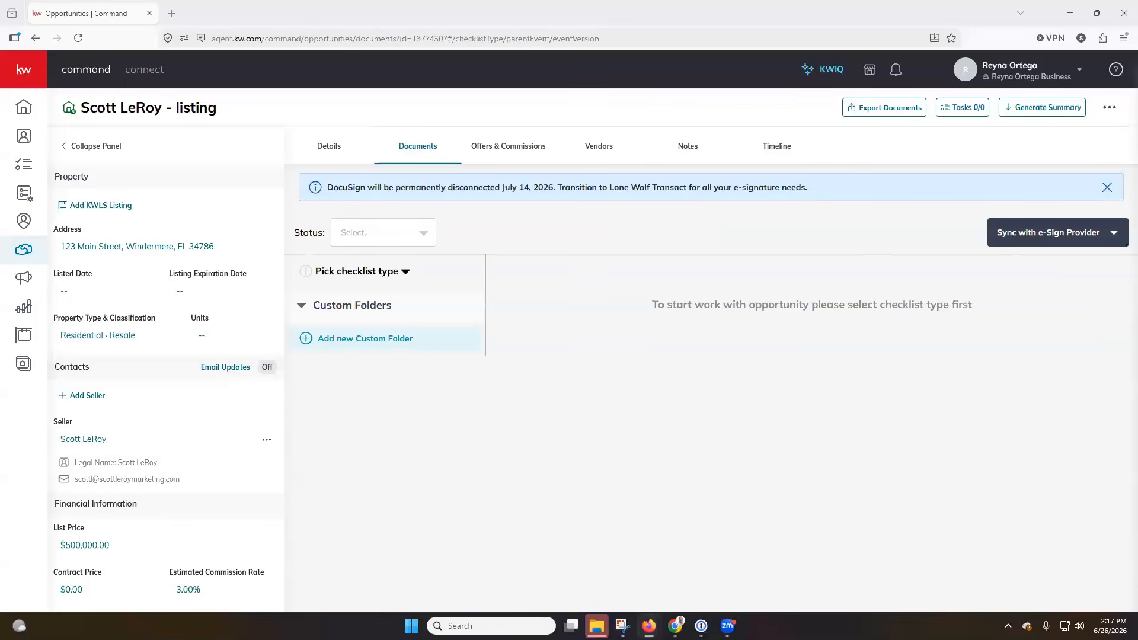
click(1114, 235)
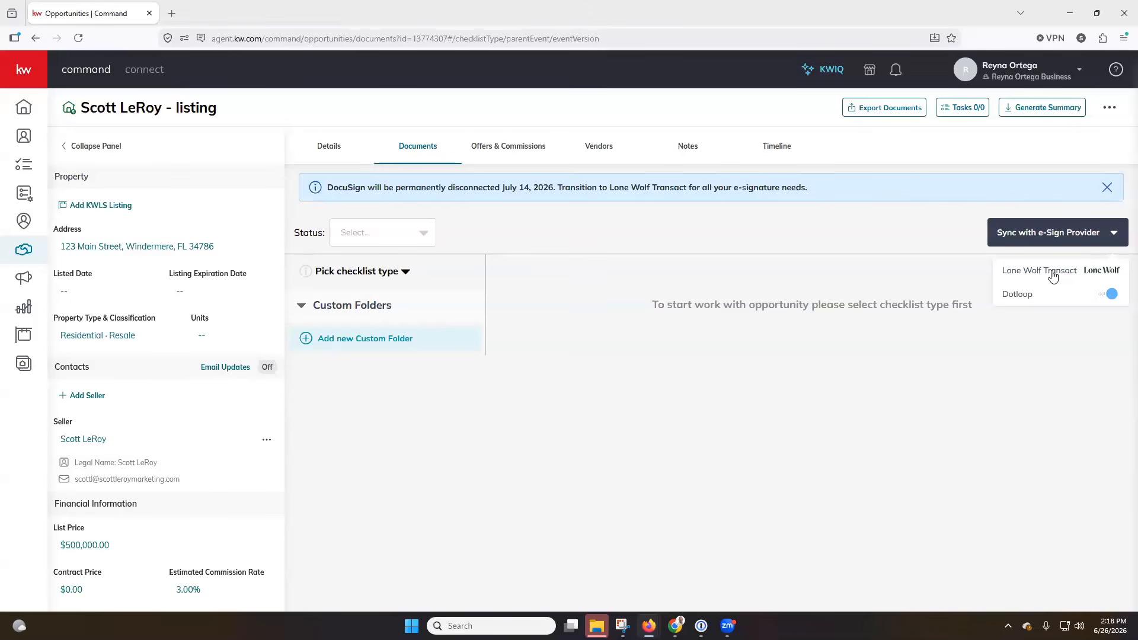
click(1053, 276)
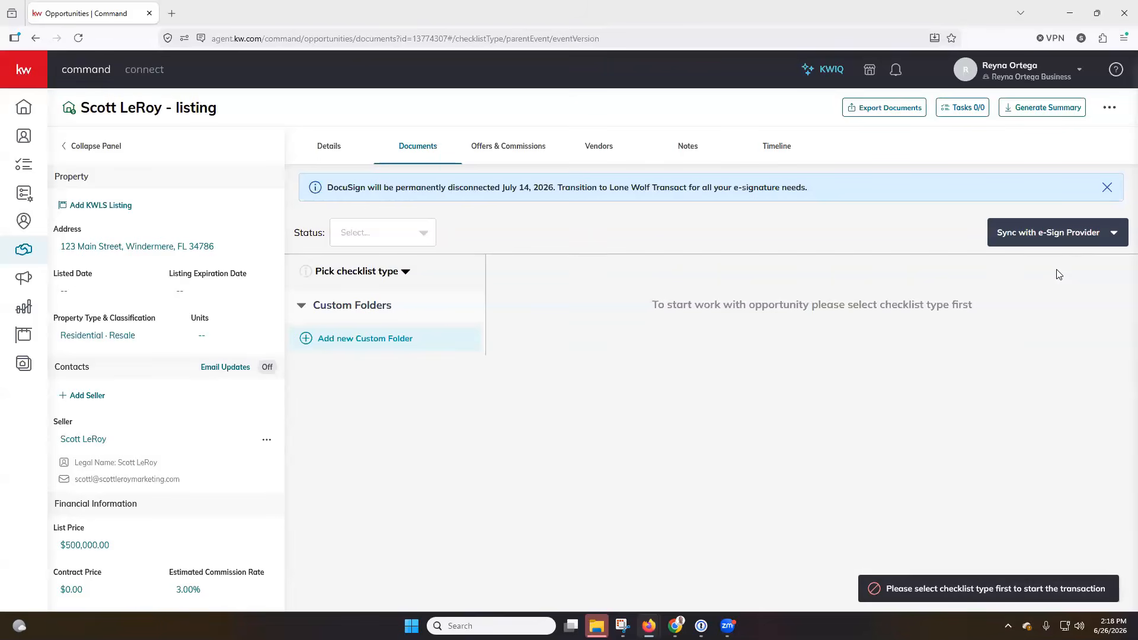
Pick the Residential checklist and sync the listing with Lone Wolf Transact for e-Sign
click(386, 272)
click(363, 307)
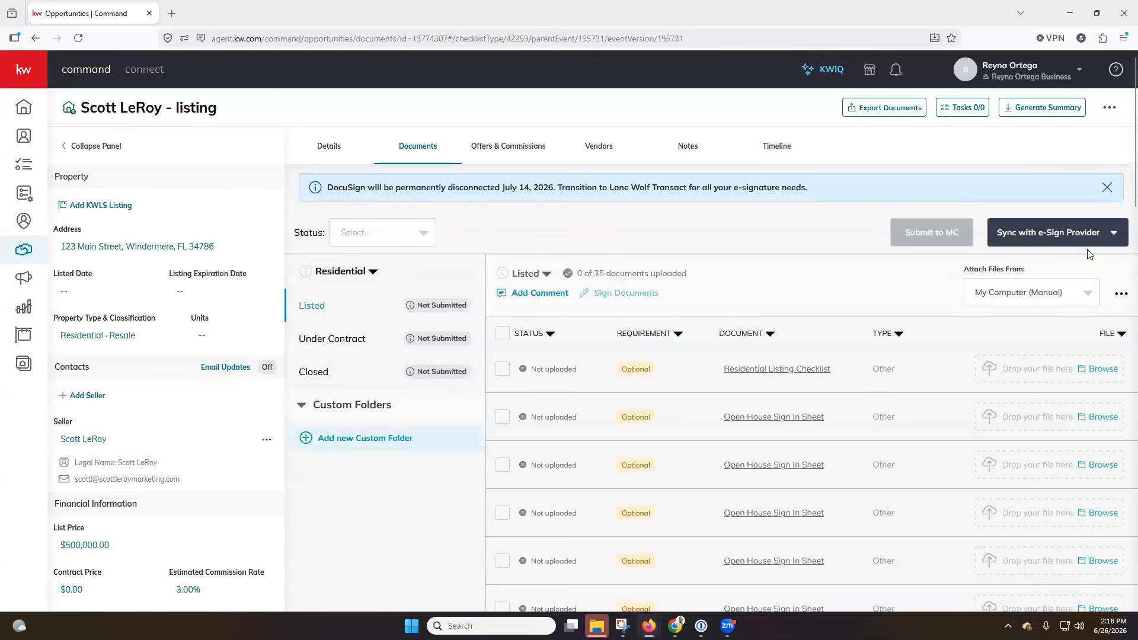
click(1115, 235)
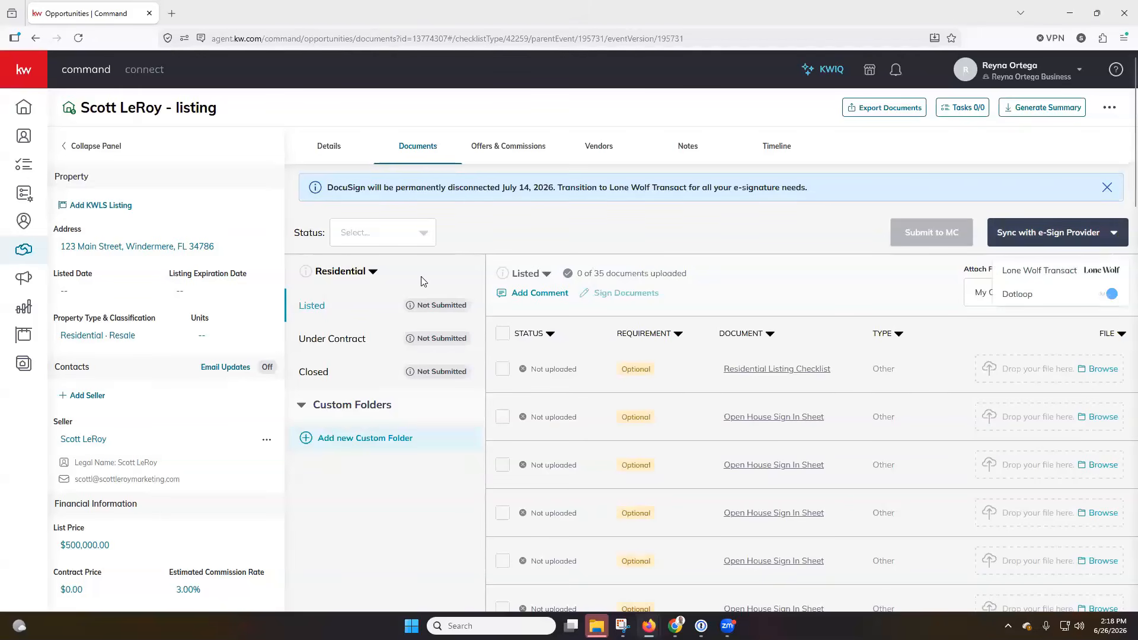
click(1043, 273)
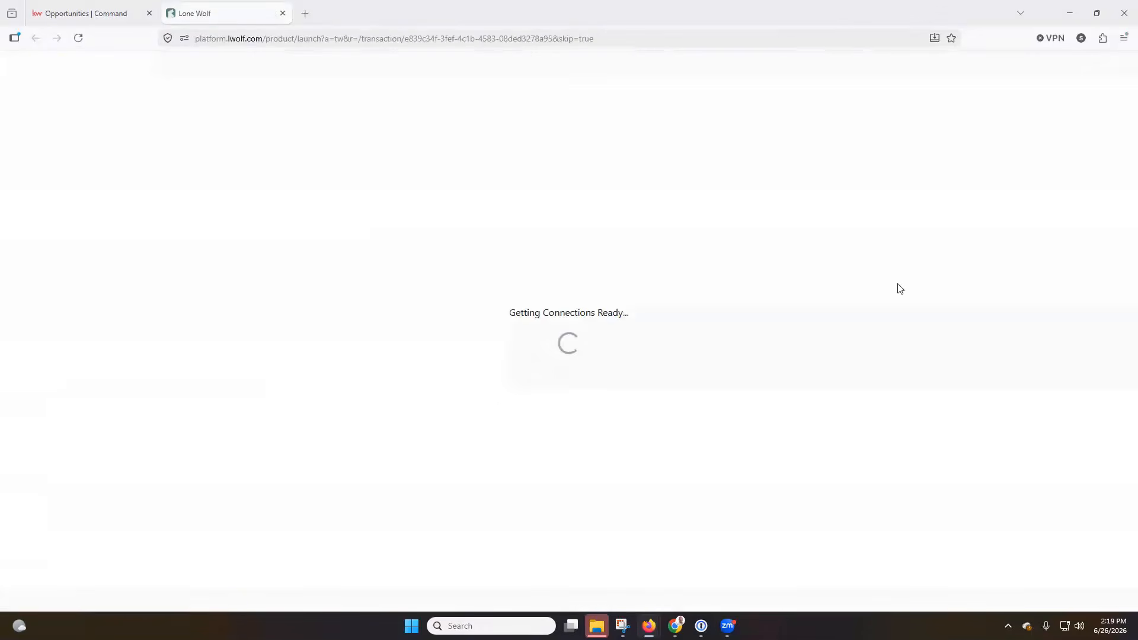
Check the synced Residential checklist in Command, then switch to the 123 Main Street Transact tab
click(112, 11)
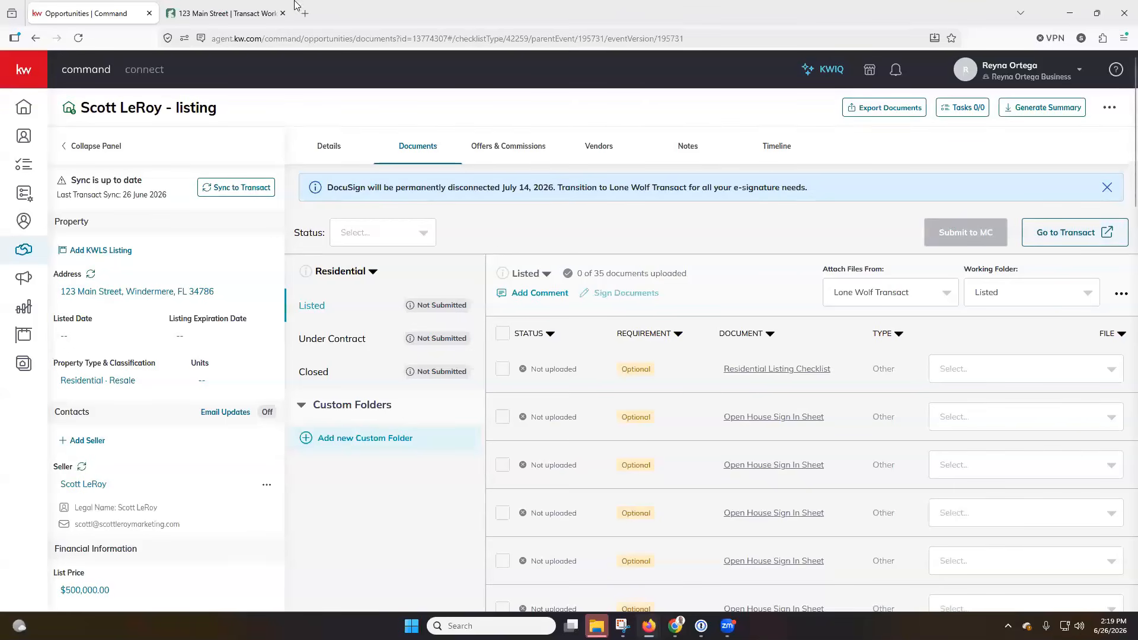
click(229, 14)
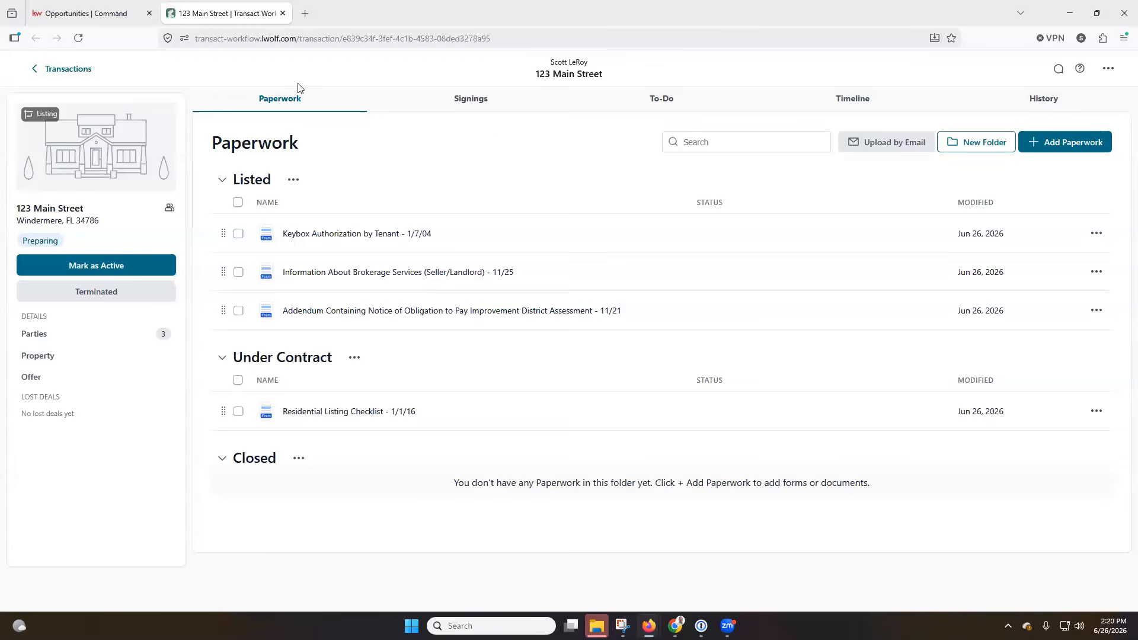
click(83, 7)
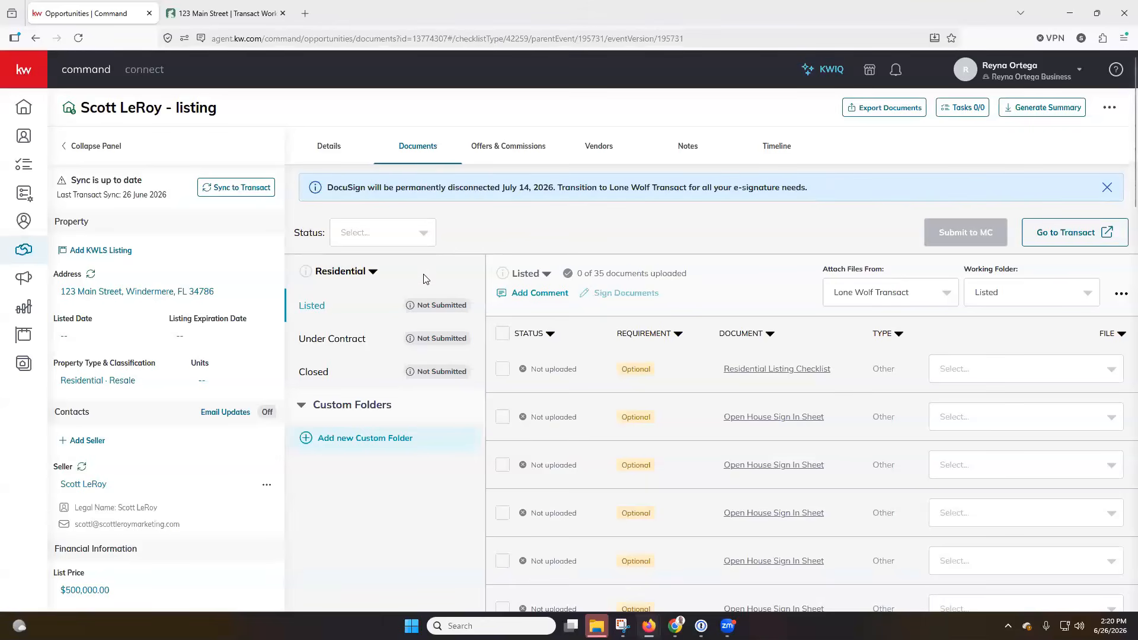
click(374, 274)
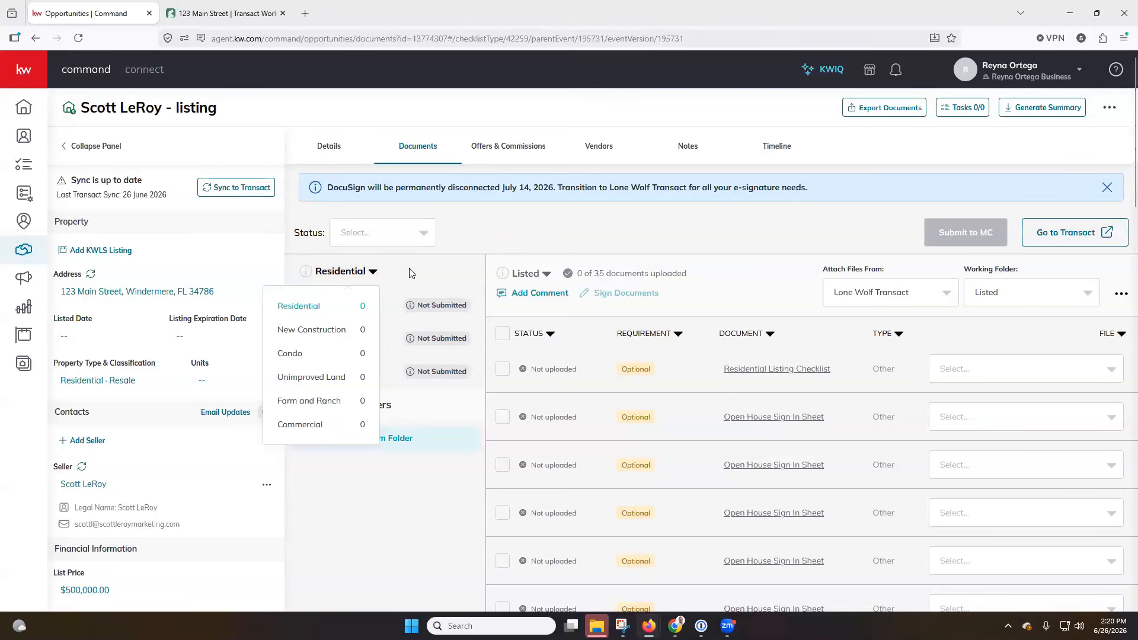
click(514, 240)
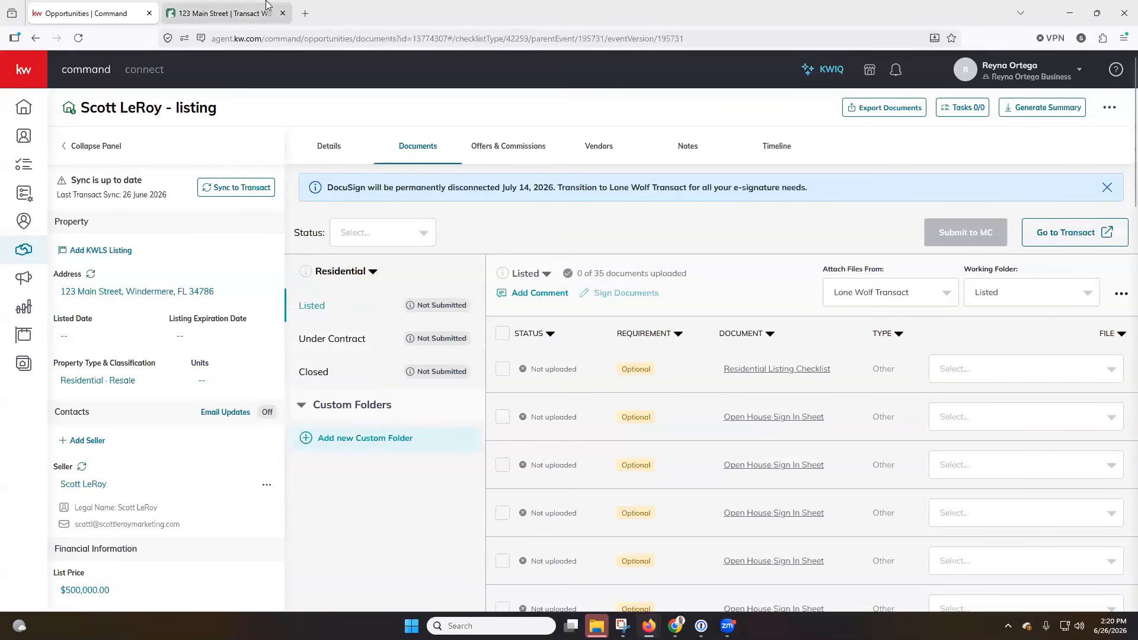
click(241, 7)
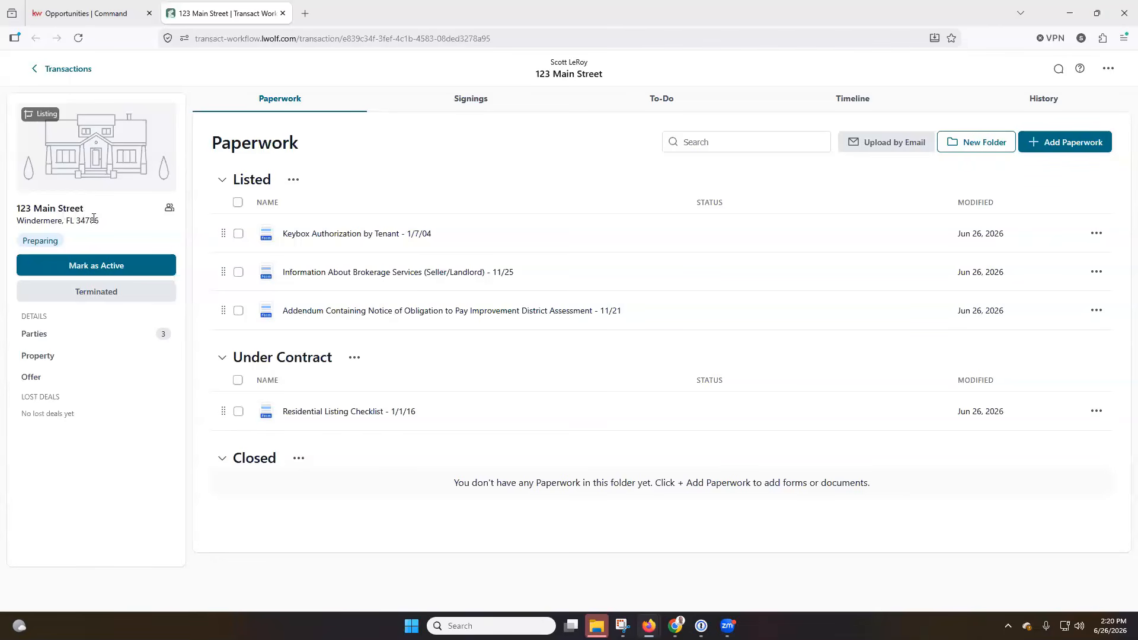
Mark the 123 Main Street transaction as Active from the Paperwork page
drag(109, 226, 28, 210)
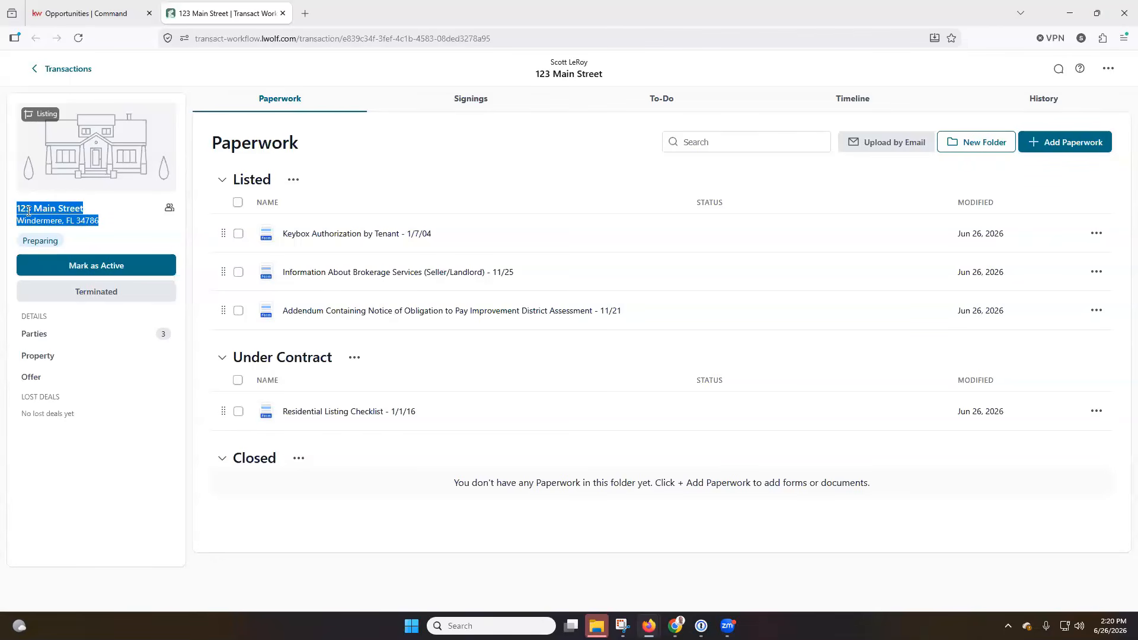
click(46, 212)
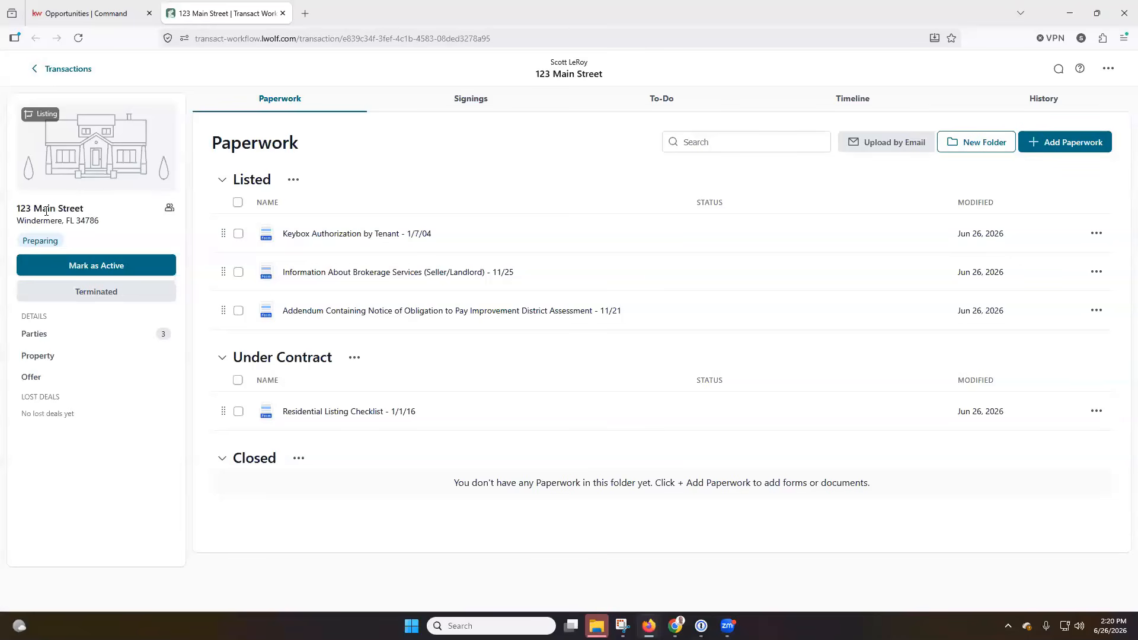
click(111, 267)
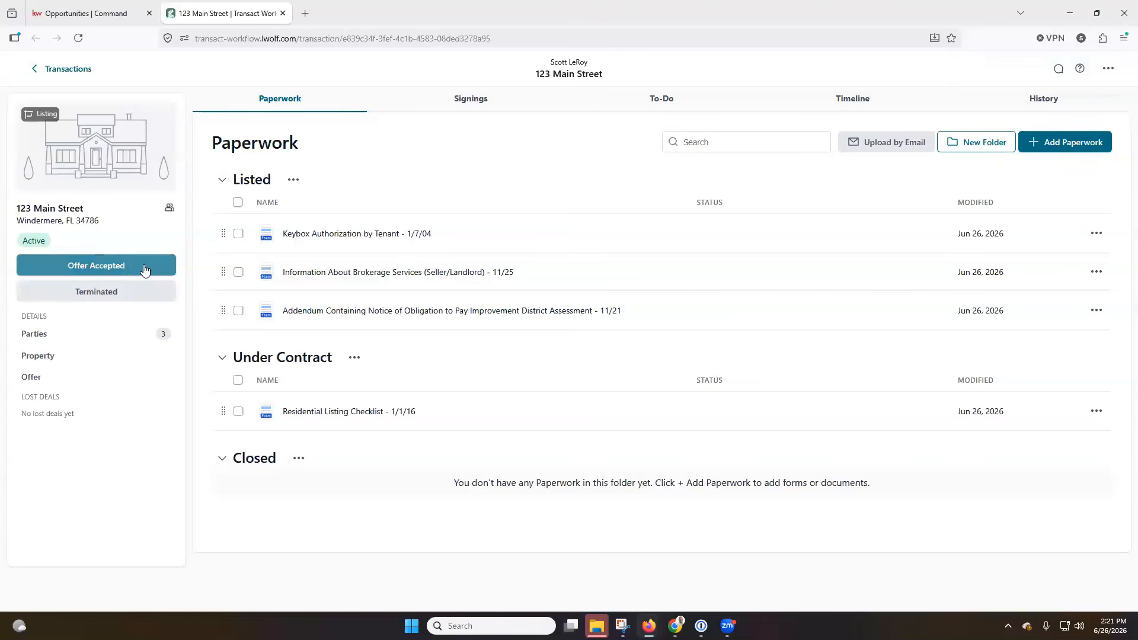
Undo the status update, confirming the return to Preparing, then view the transaction's parties
click(1107, 70)
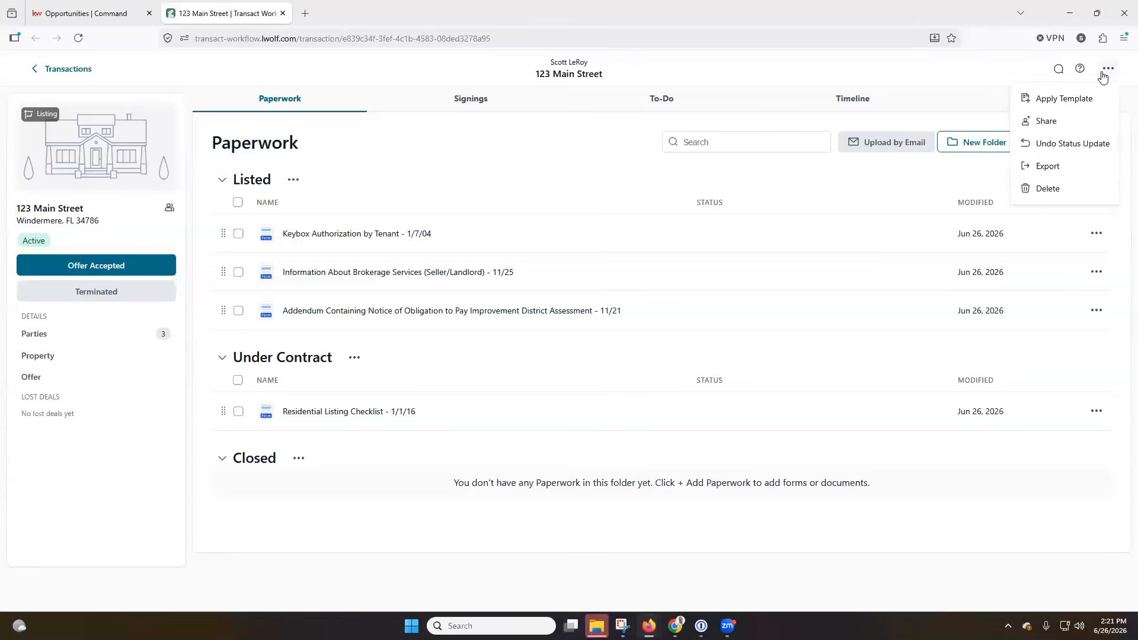
click(1087, 155)
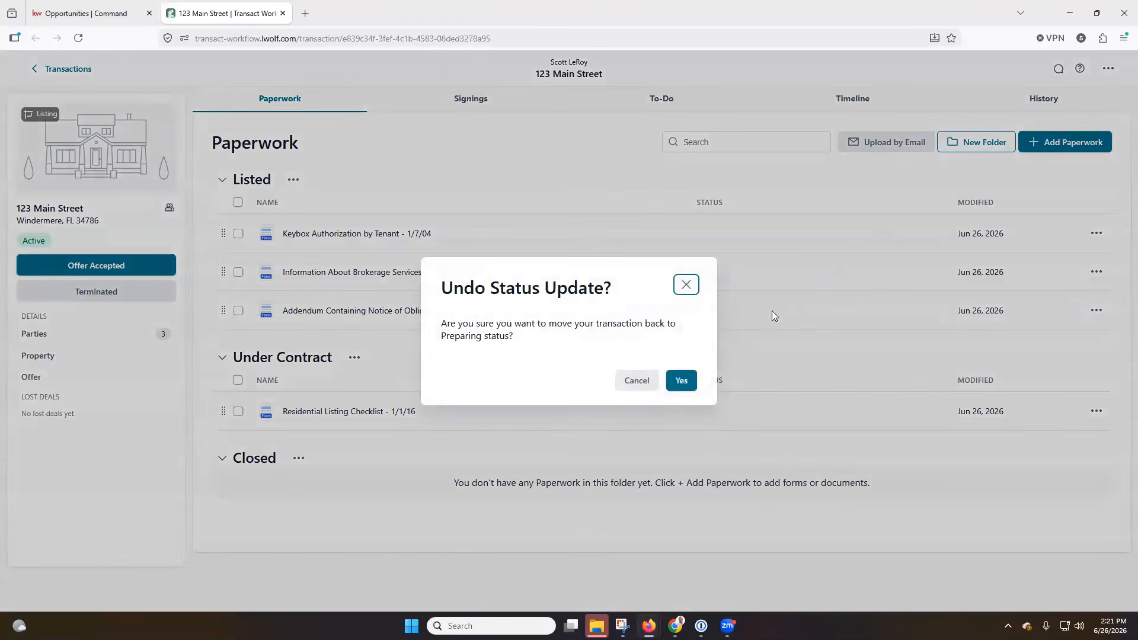
click(677, 381)
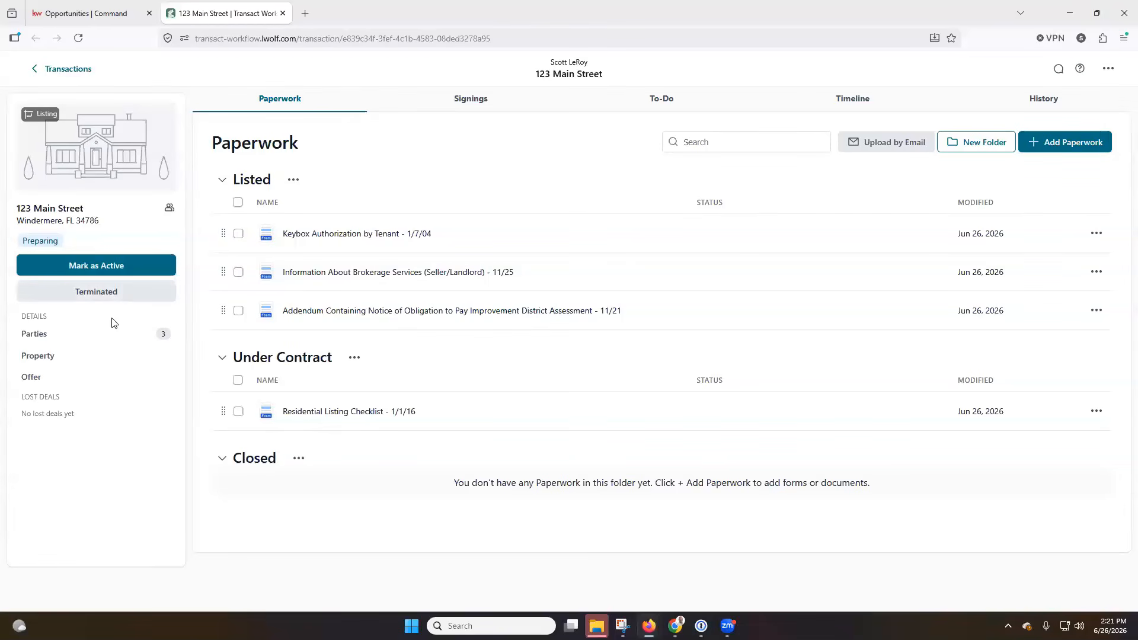
click(69, 343)
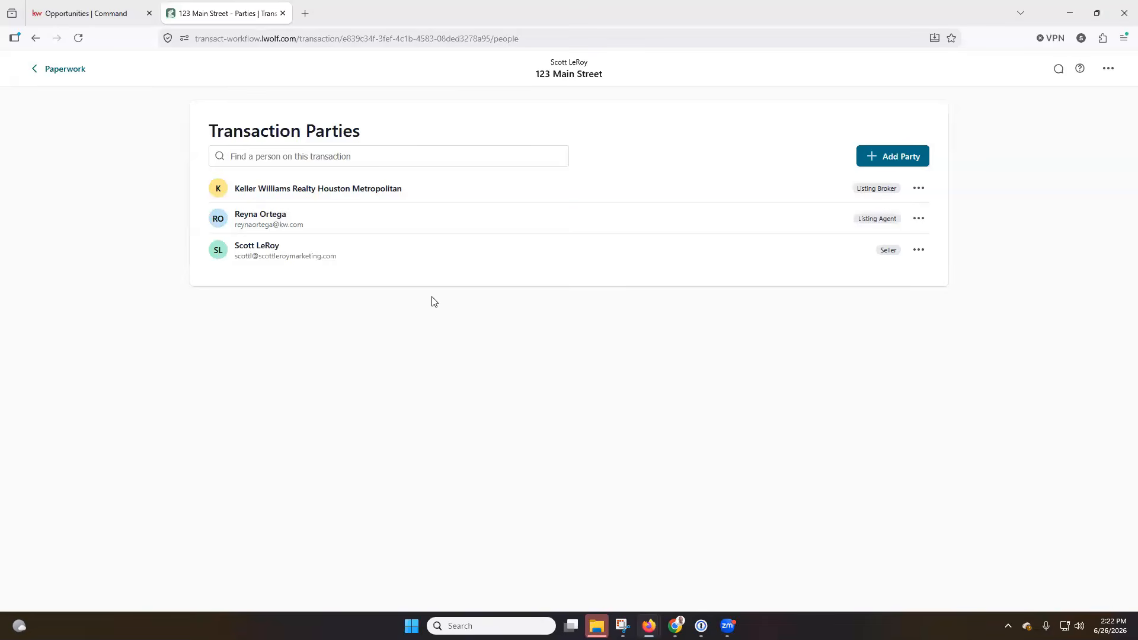
Open Add Party, close it without adding anyone, and return to the Paperwork overview
click(887, 159)
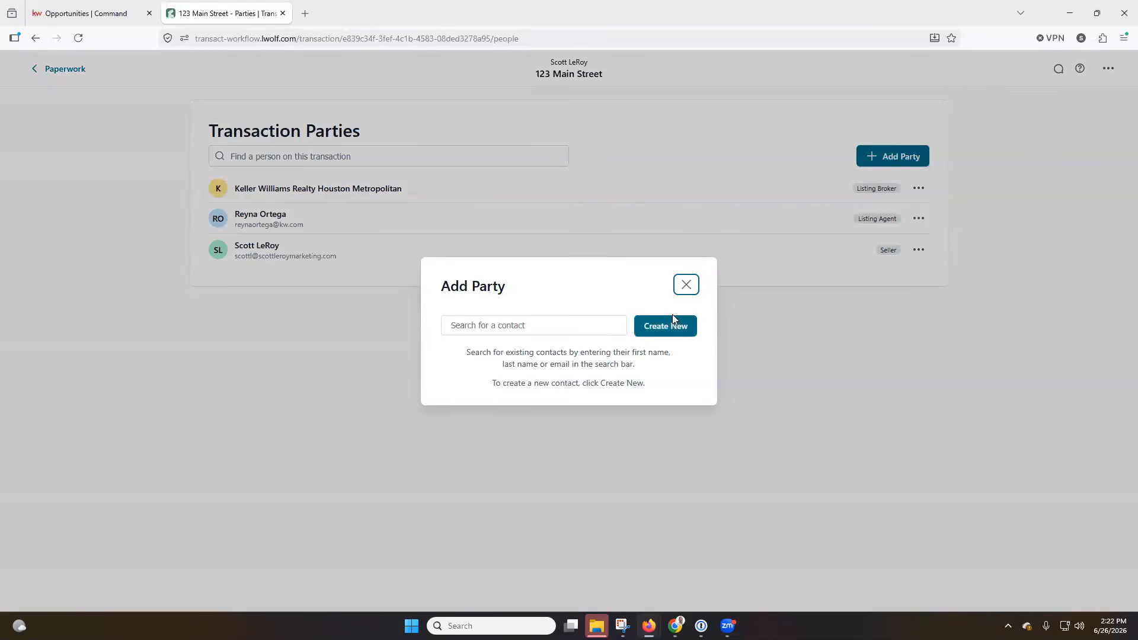
click(687, 284)
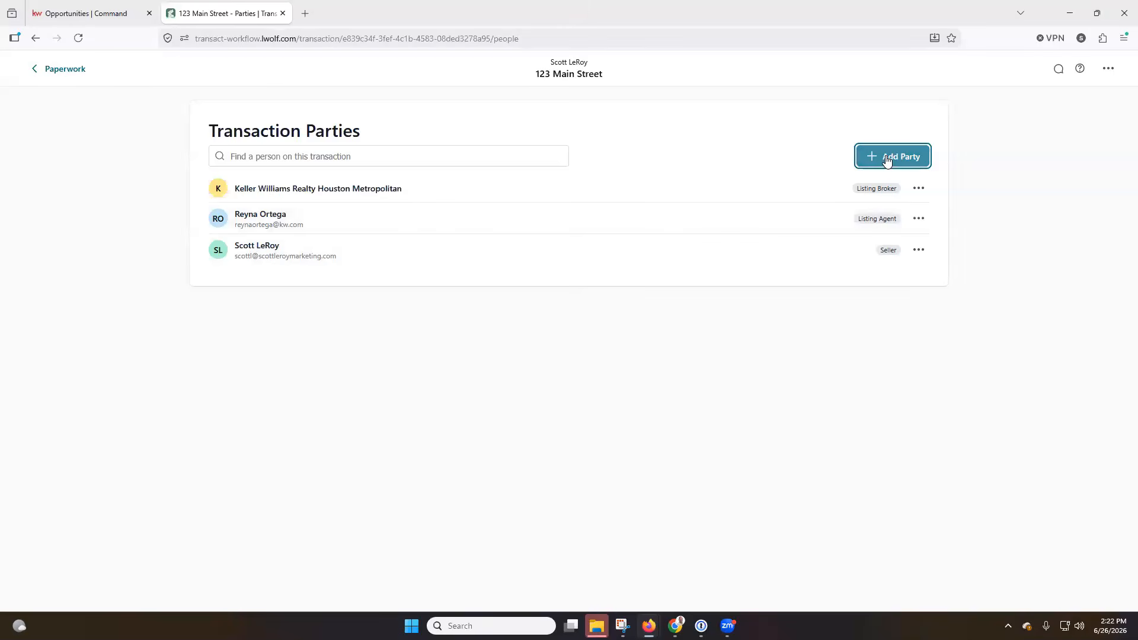
click(52, 69)
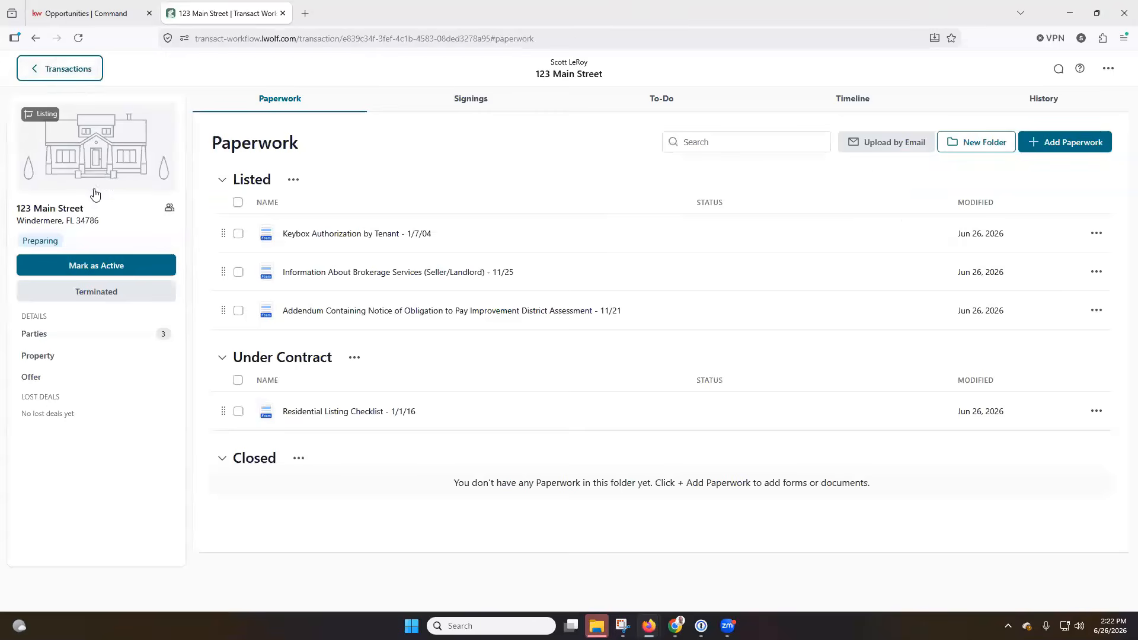
click(92, 355)
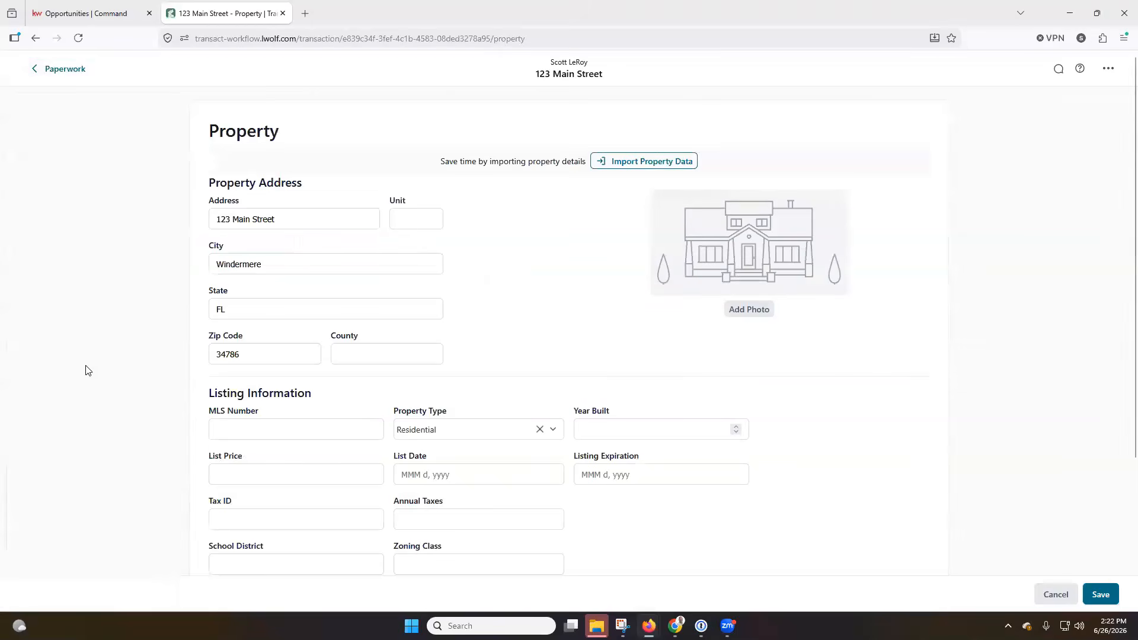
click(642, 167)
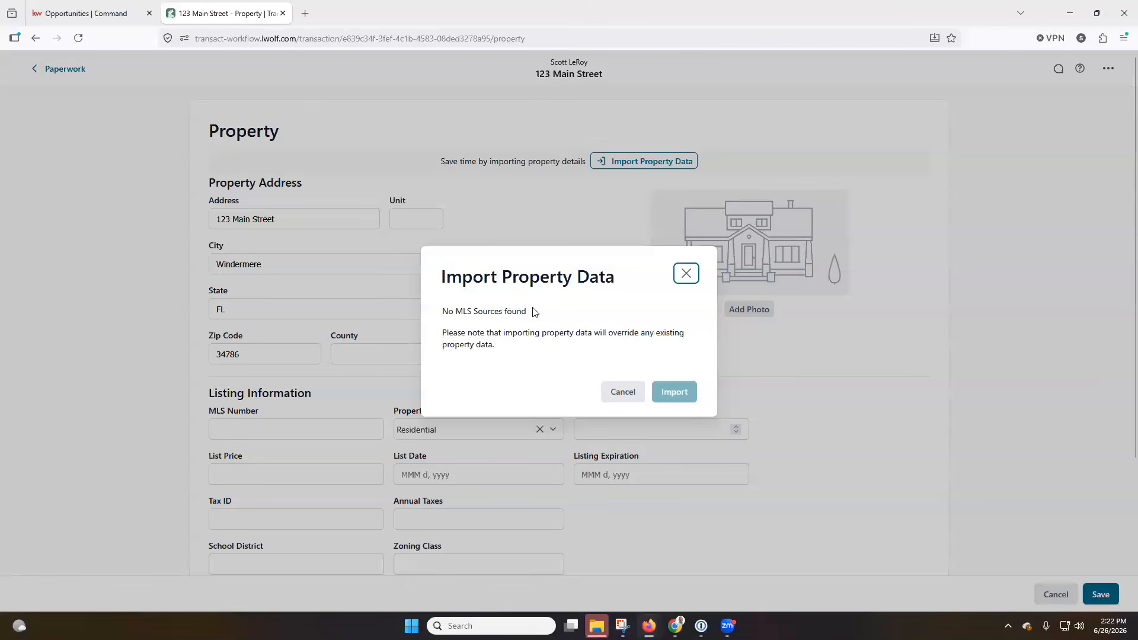
click(688, 274)
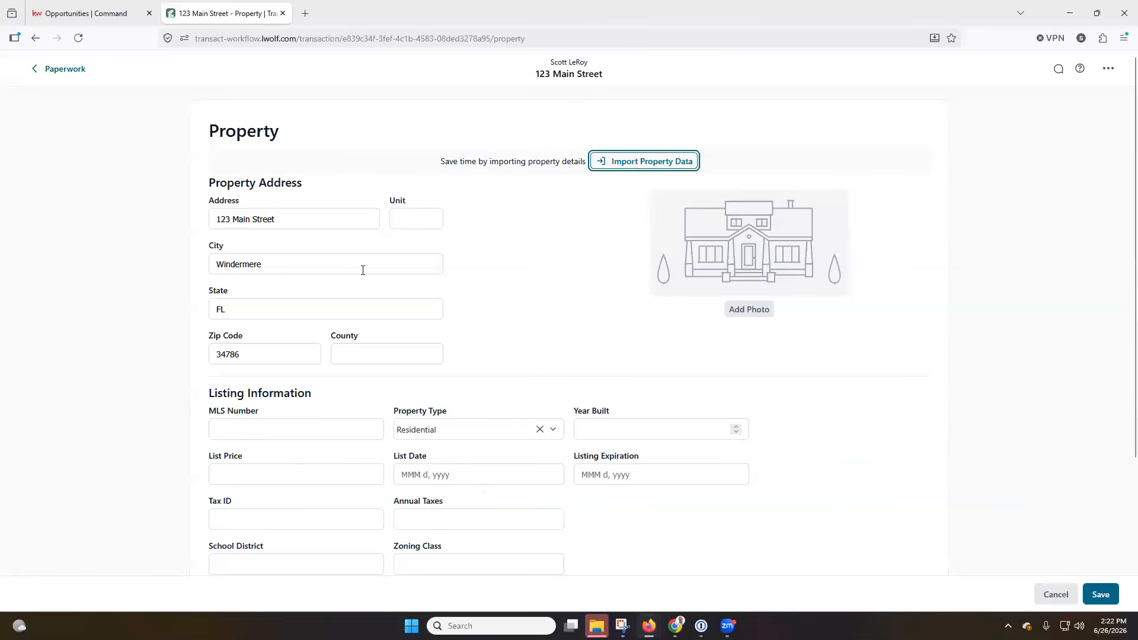
scroll(489, 274, down, 2)
scroll(490, 278, down, 1)
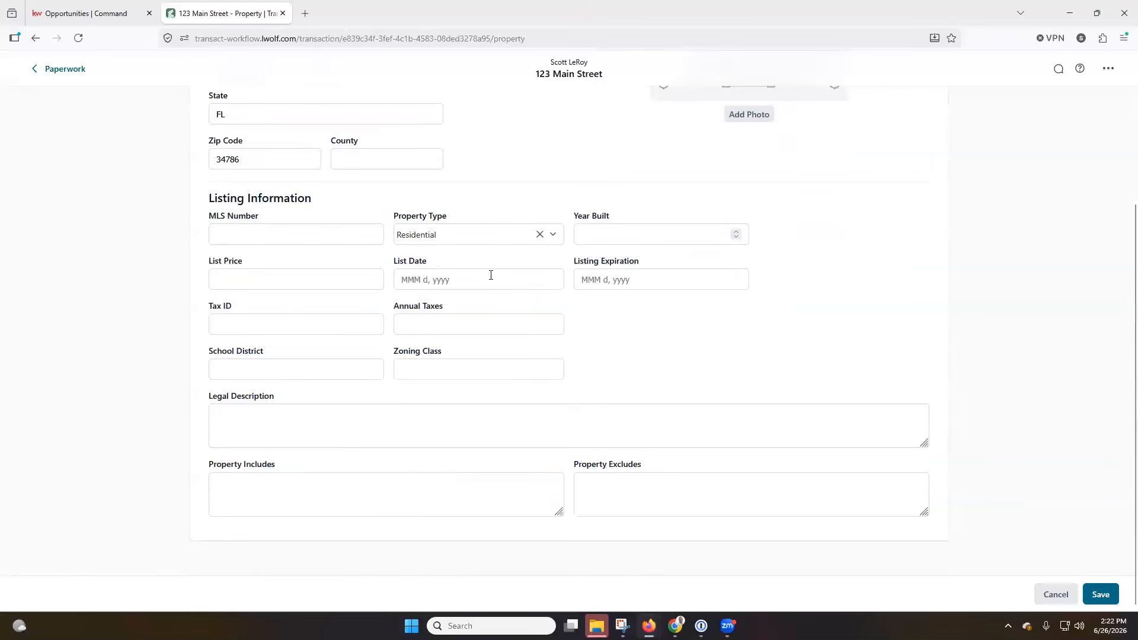
scroll(533, 399, up, 3)
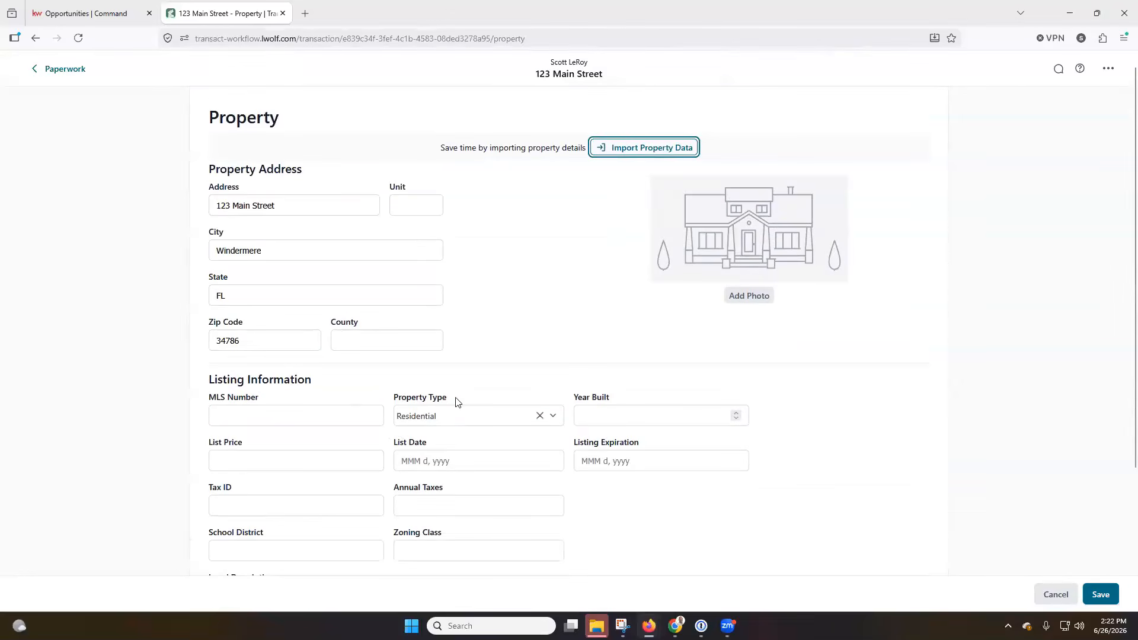
scroll(502, 428, down, 1)
scroll(503, 432, down, 1)
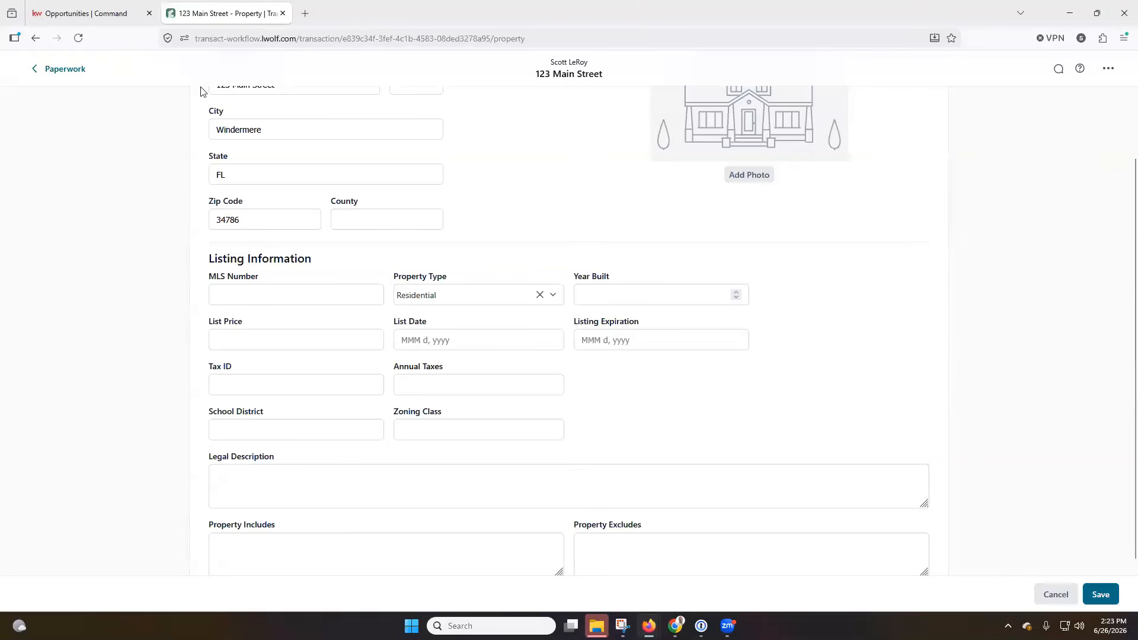
click(56, 76)
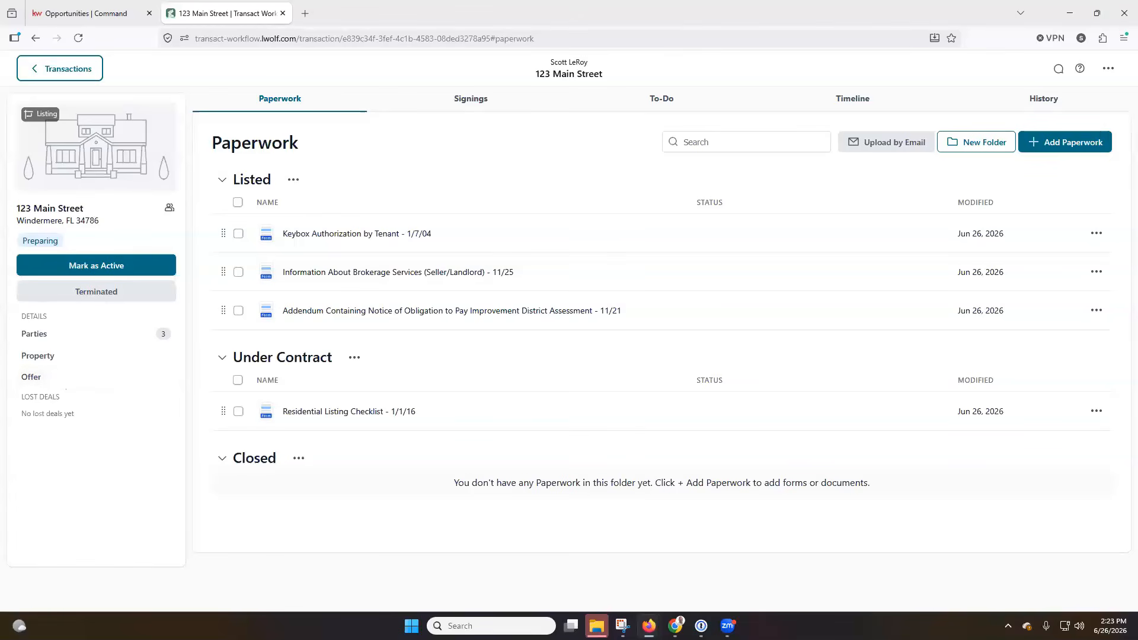
click(80, 13)
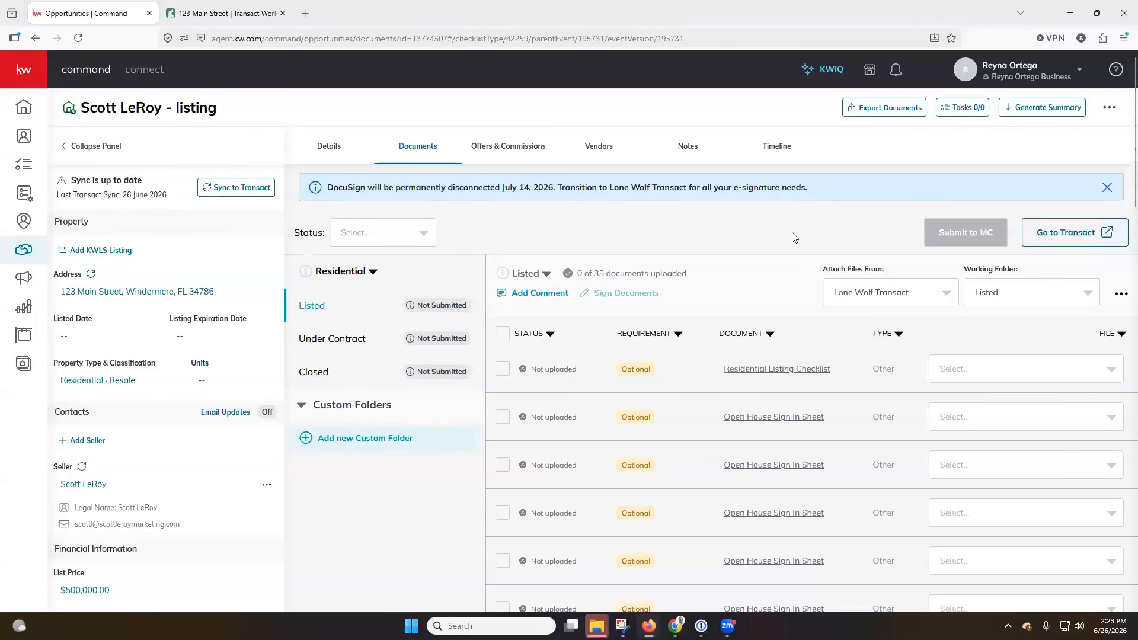
click(1020, 80)
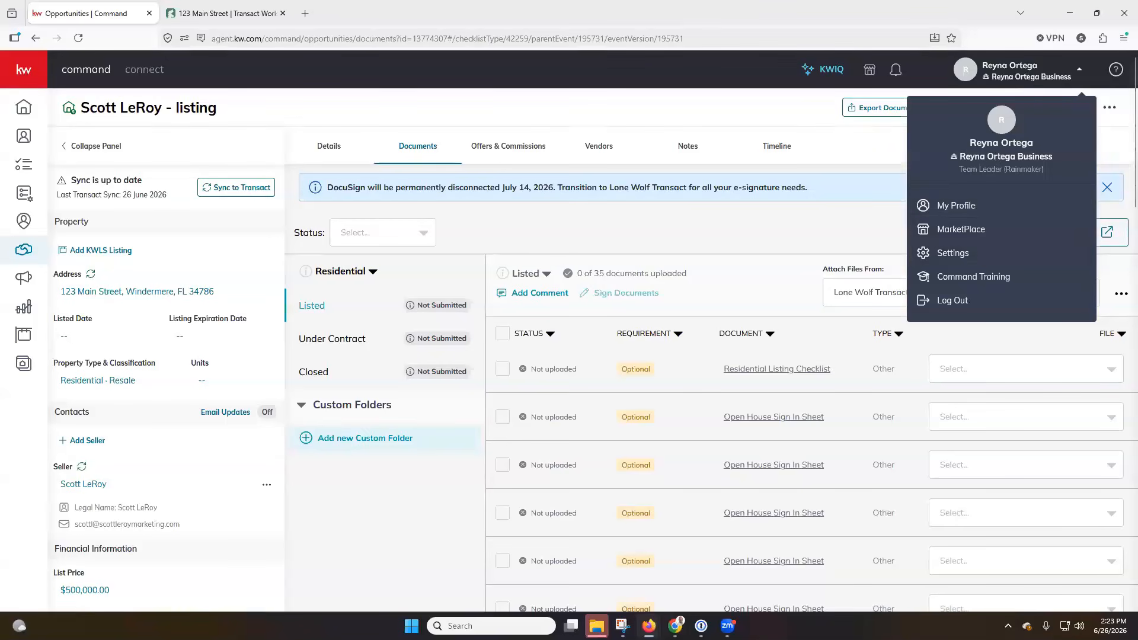
click(391, 109)
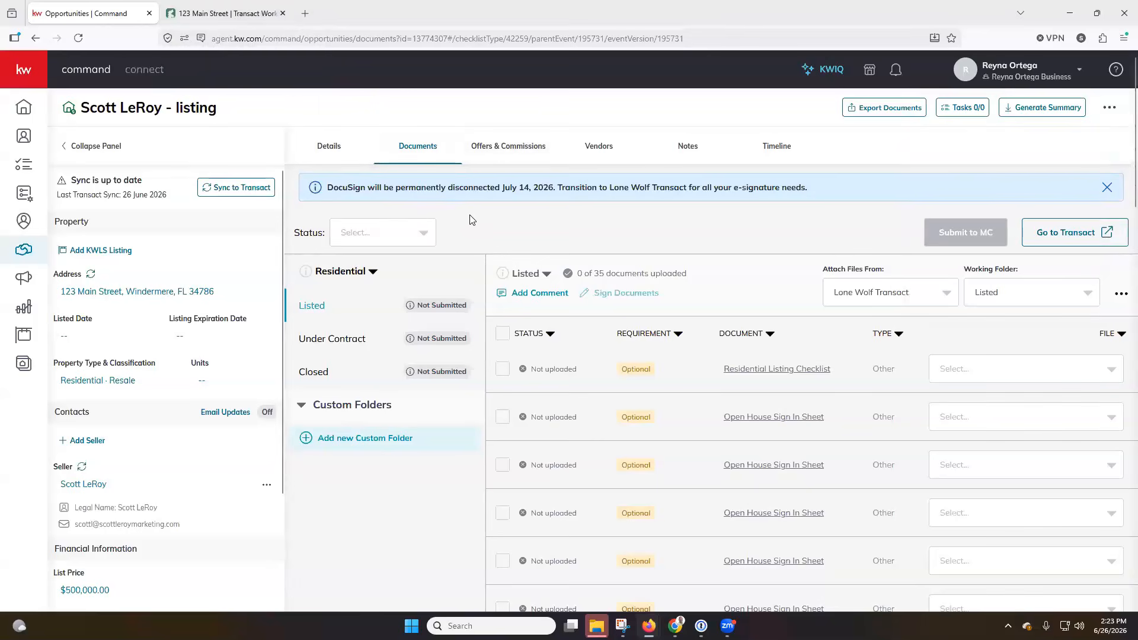
click(992, 367)
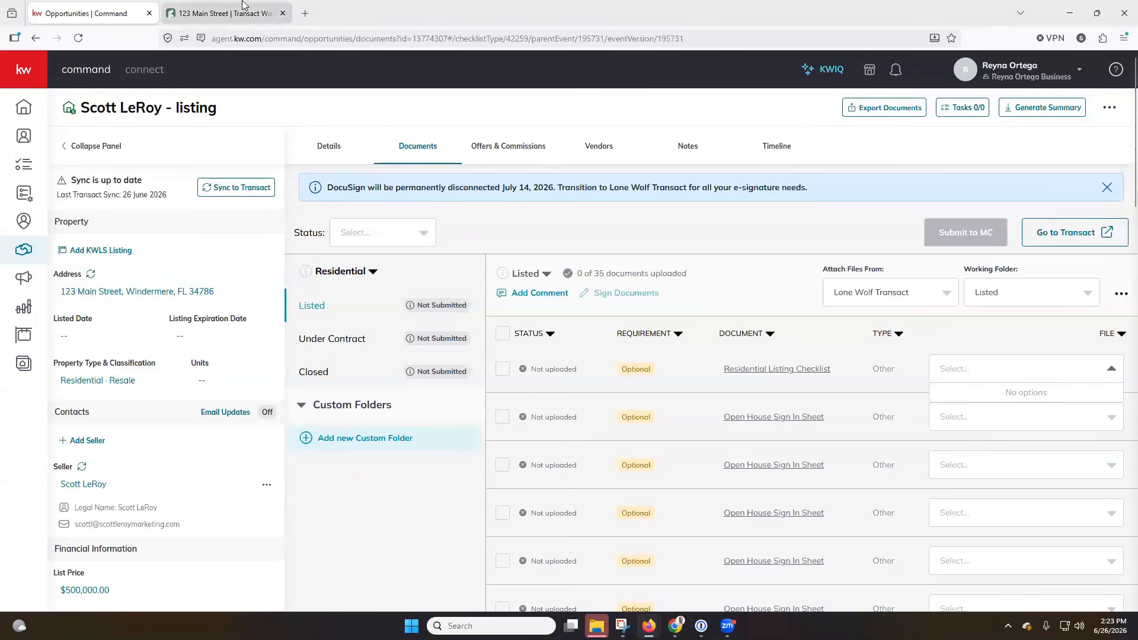
click(218, 16)
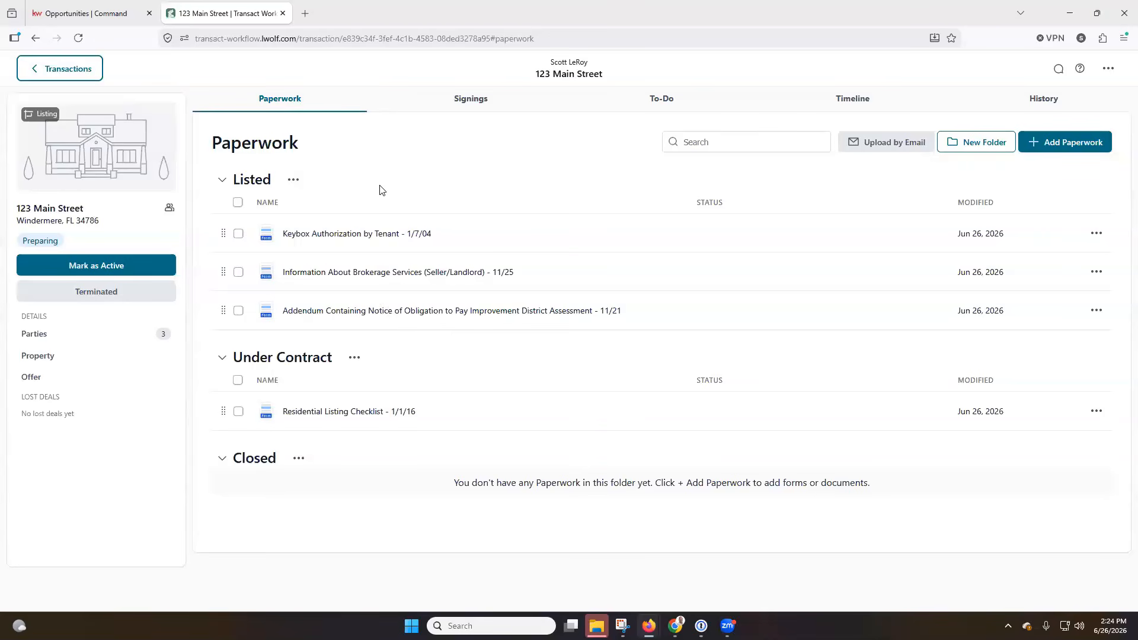
Check the Listed folder's options, then copy the transaction's upload-by-email address and close the dialog
click(294, 180)
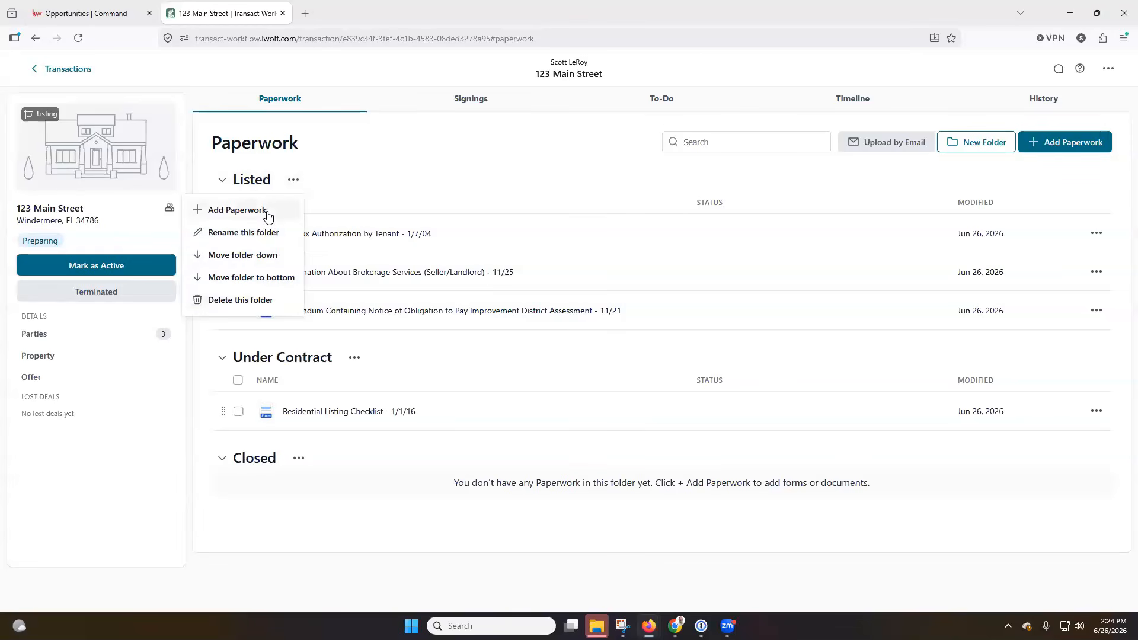
click(390, 172)
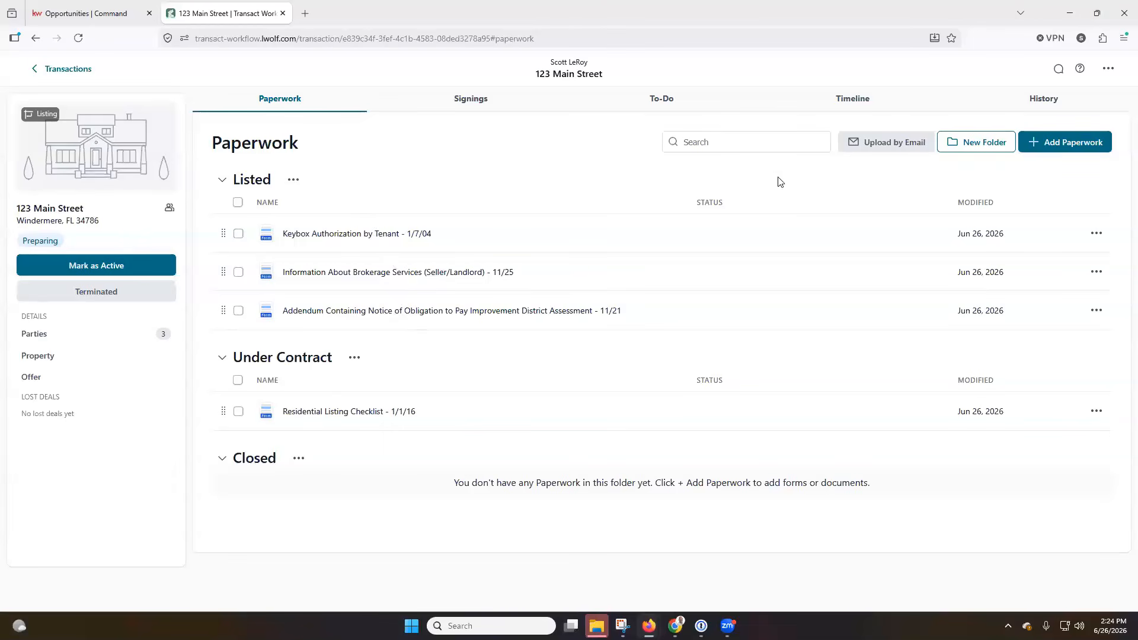
click(881, 146)
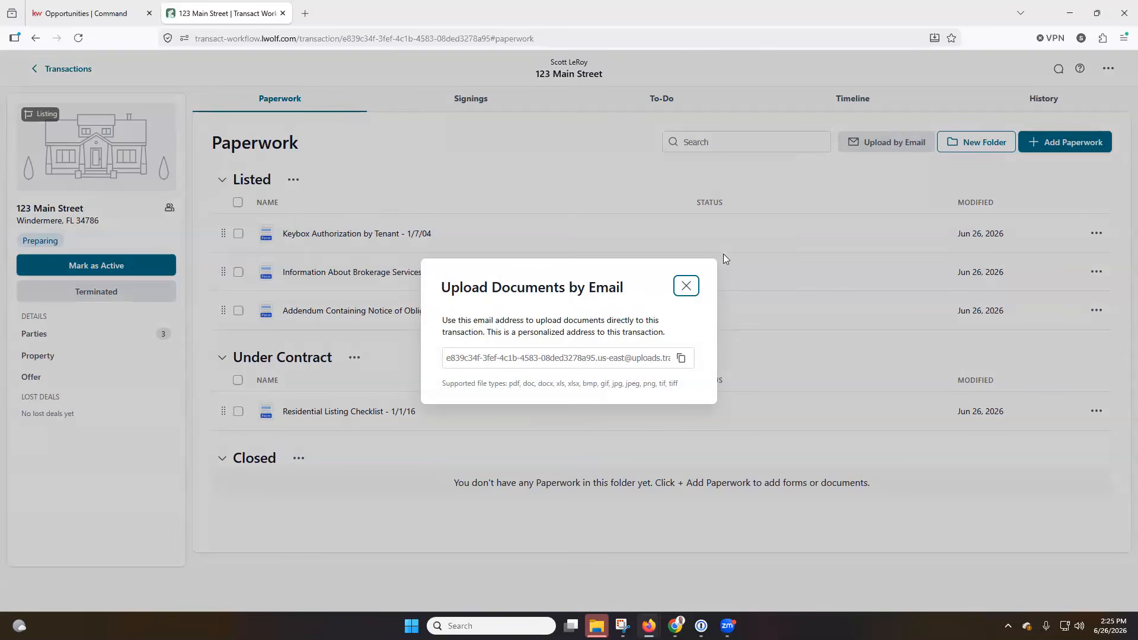
click(641, 357)
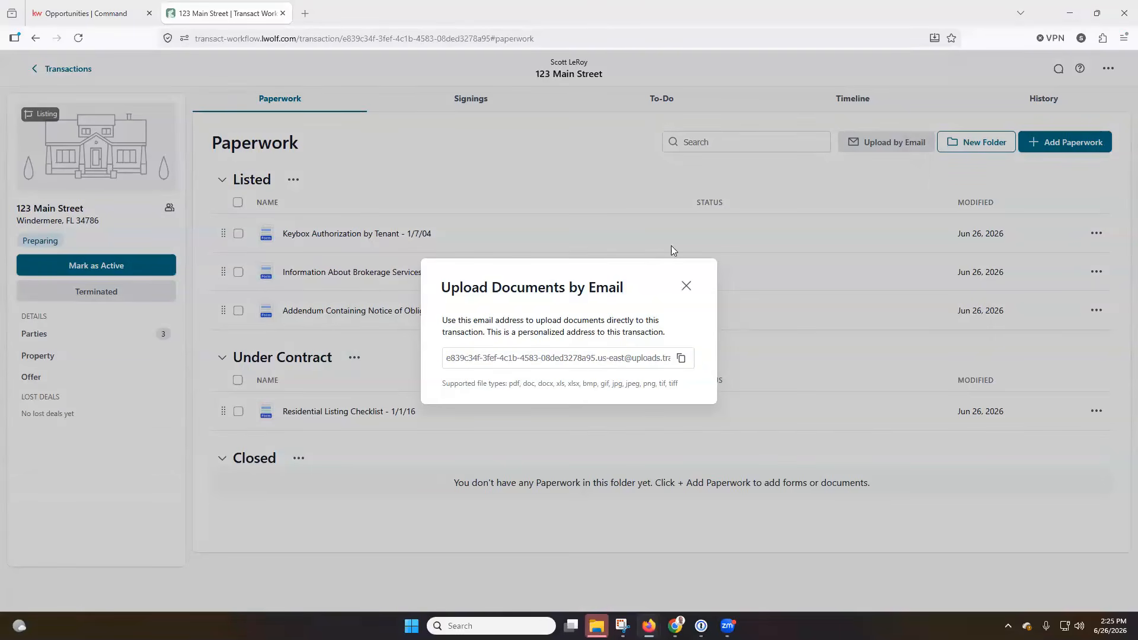
click(686, 288)
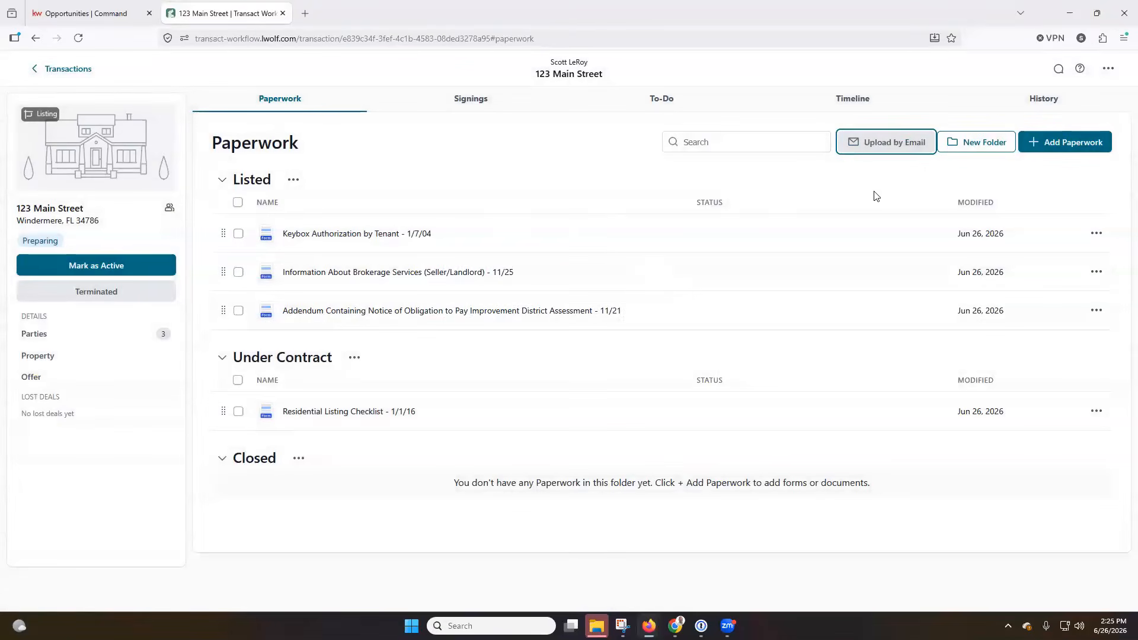
Create a paperwork folder named 'Test Listing Folder' and bring up the Add Form or Document library
click(993, 148)
click(589, 342)
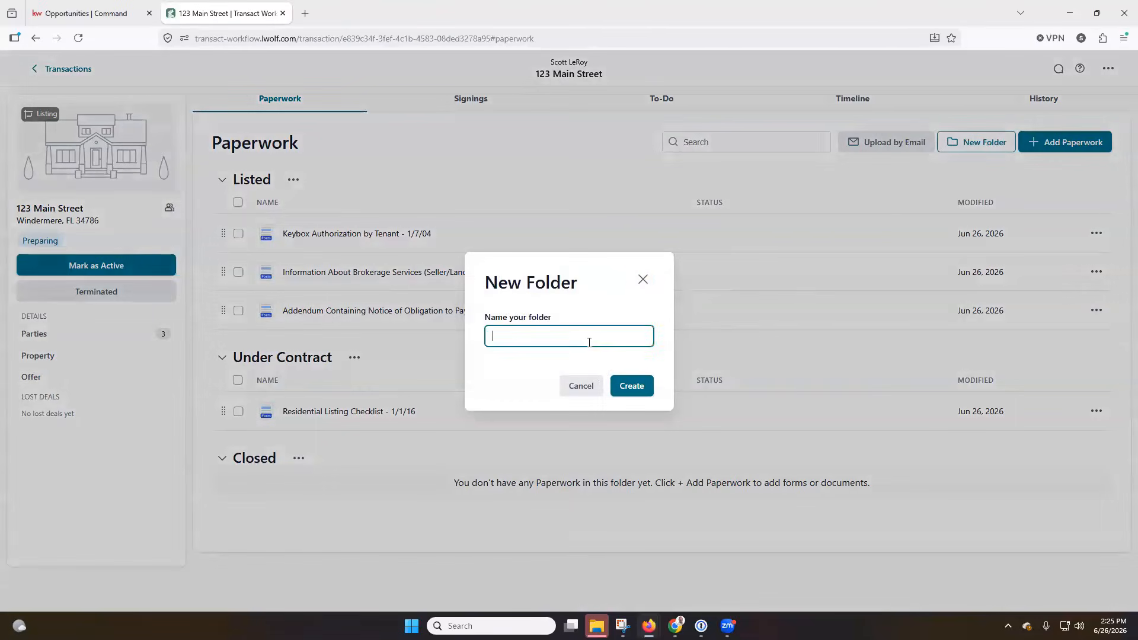
text(Test Listing Folder)
key(Return)
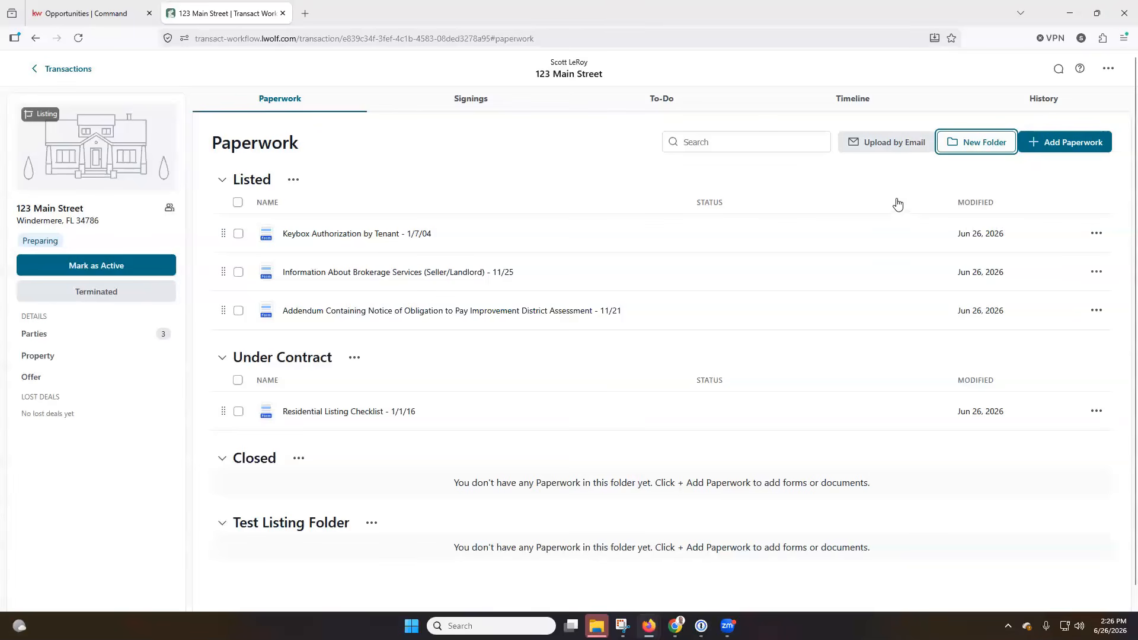
click(1048, 146)
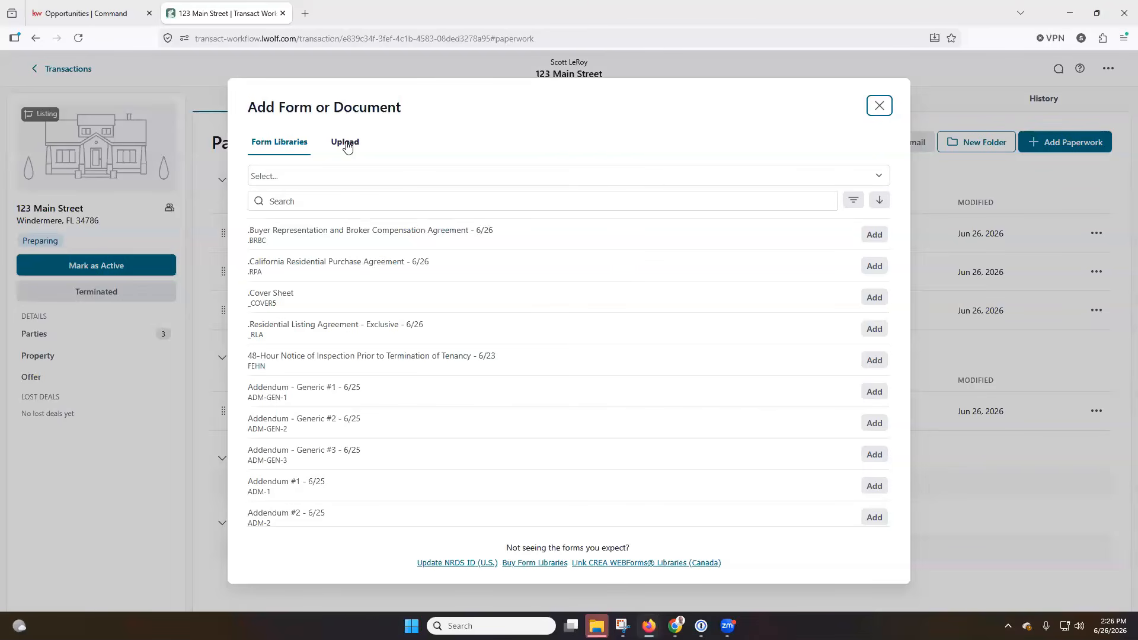
Look through the form library list and the Upload tab, then close the window without adding anything
scroll(373, 287, down, 3)
scroll(373, 287, up, 3)
click(614, 178)
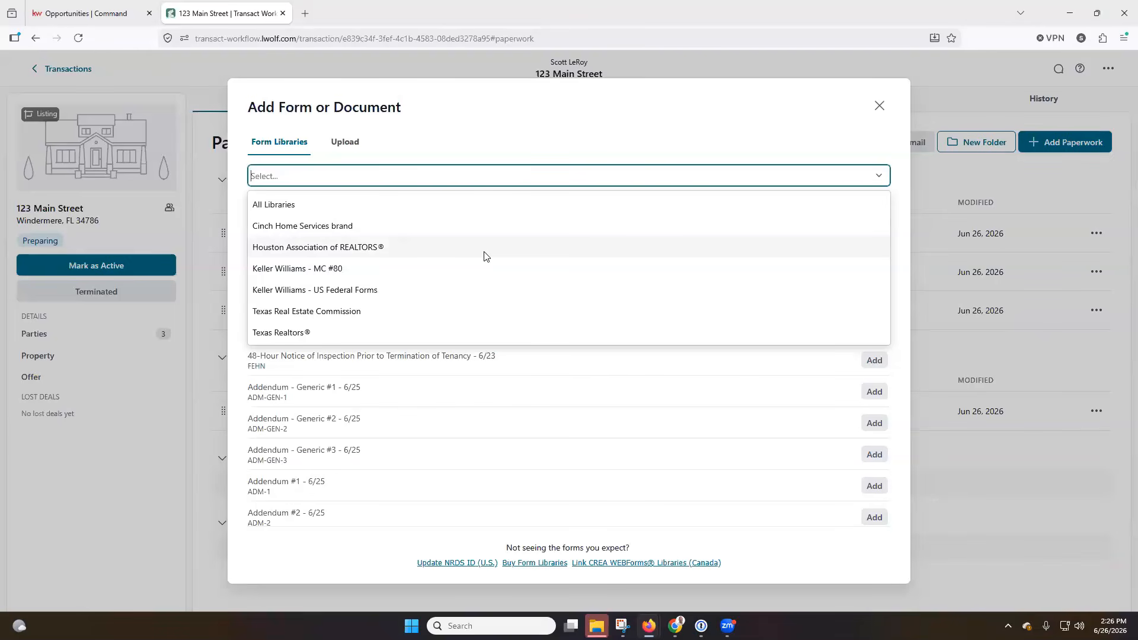
click(527, 128)
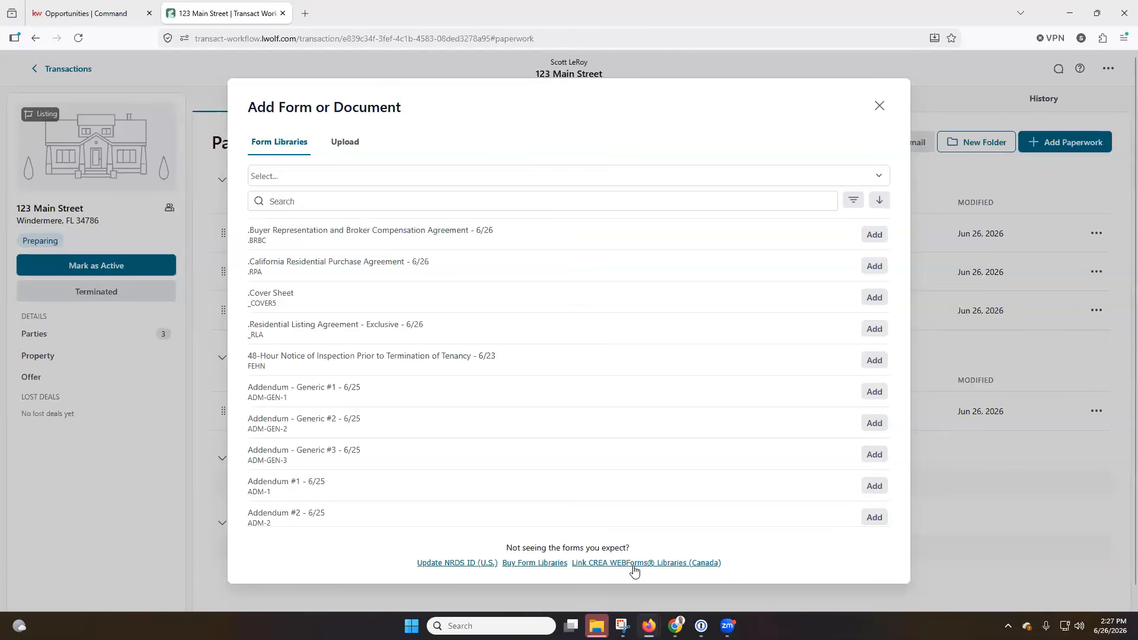
click(340, 148)
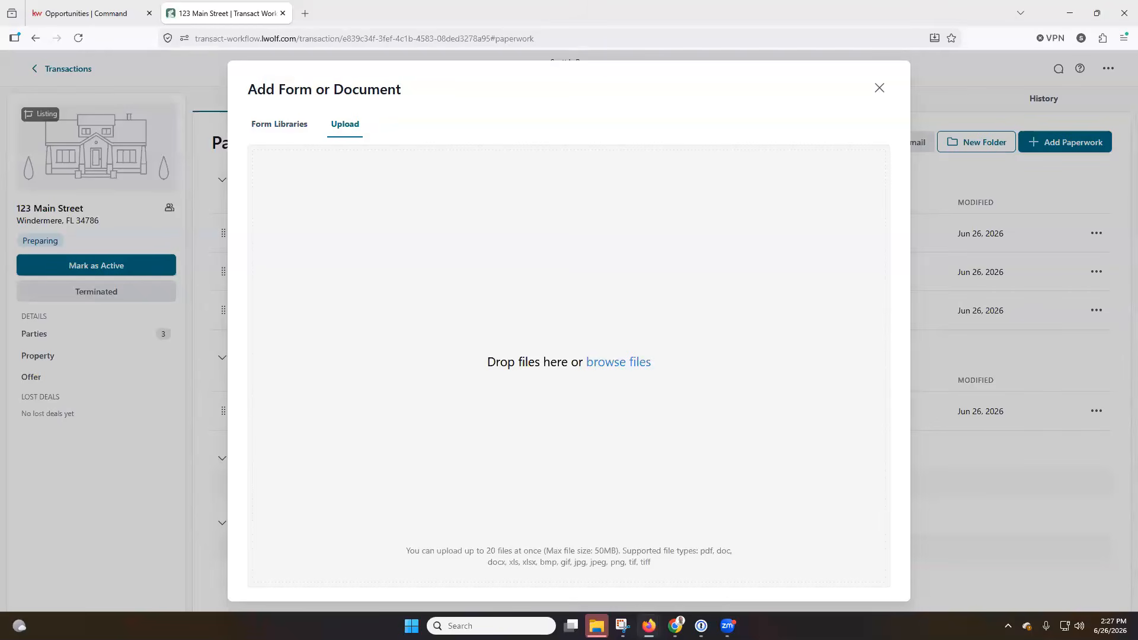
click(880, 89)
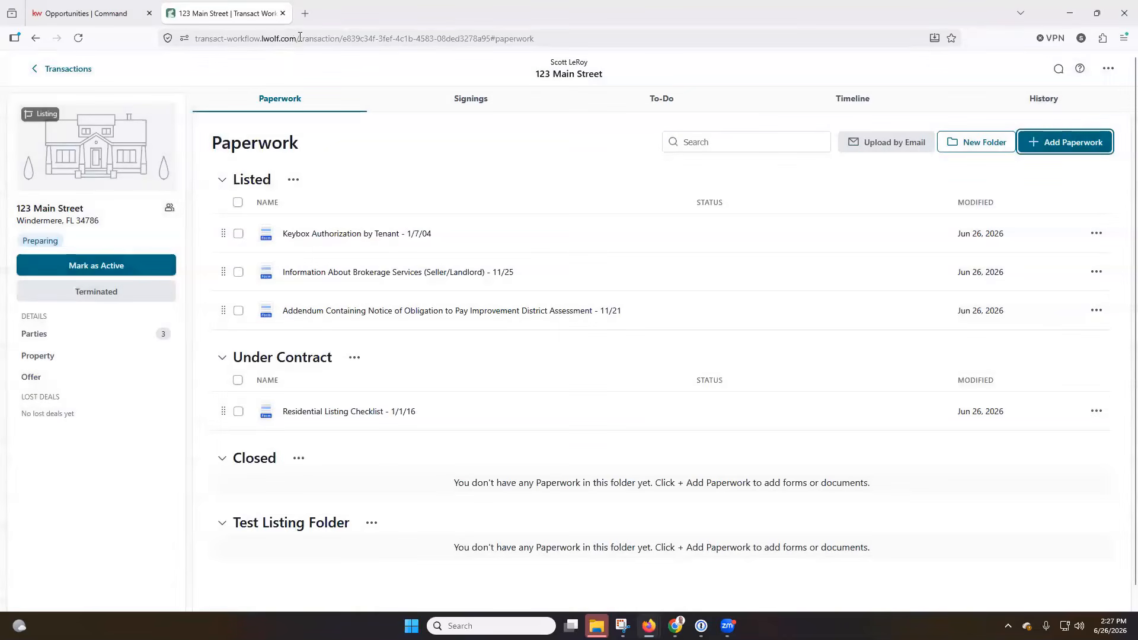
drag(298, 39, 168, 39)
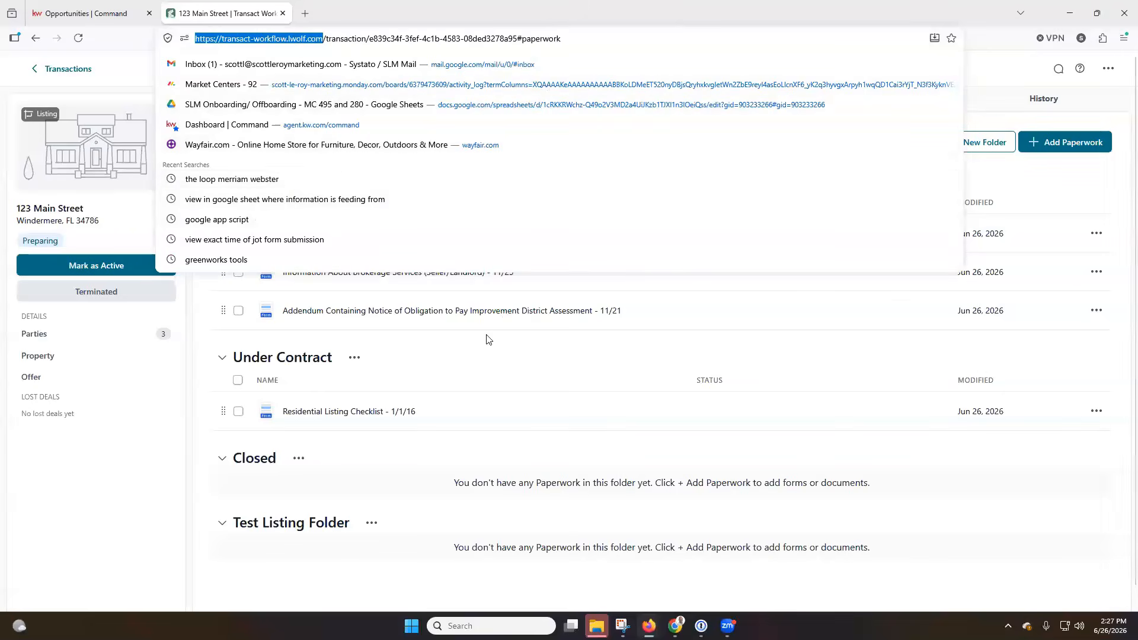
click(146, 419)
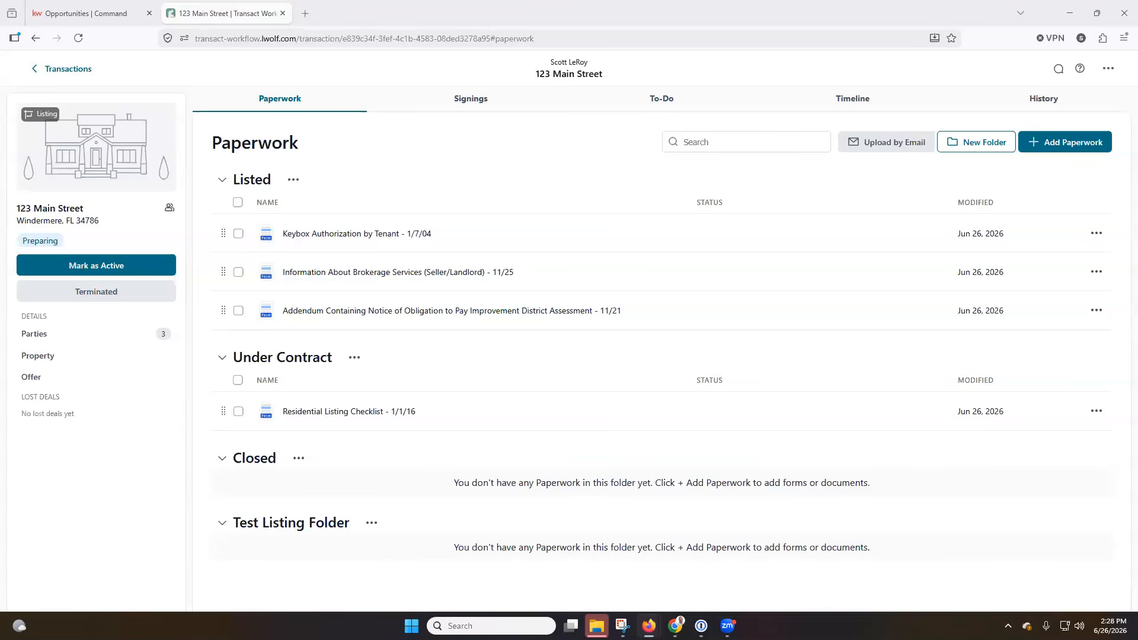
Switch back to the browser window showing the 123 Main Street Paperwork tab
key(alt+Tab)
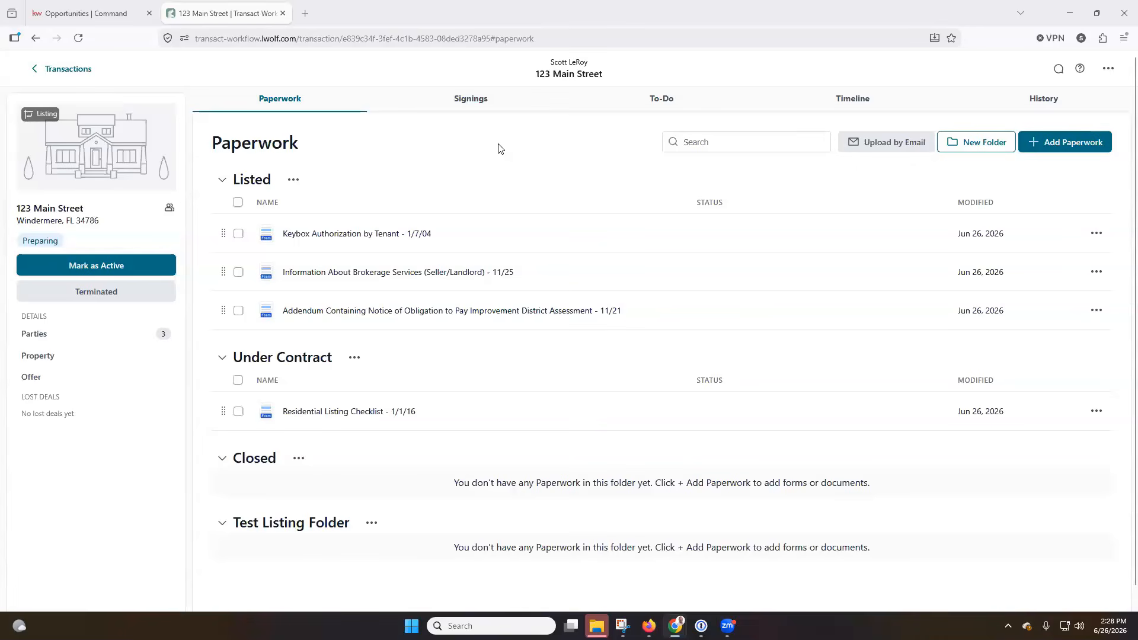
Confirm the transaction has no signings, then view its empty To-Do page
click(478, 108)
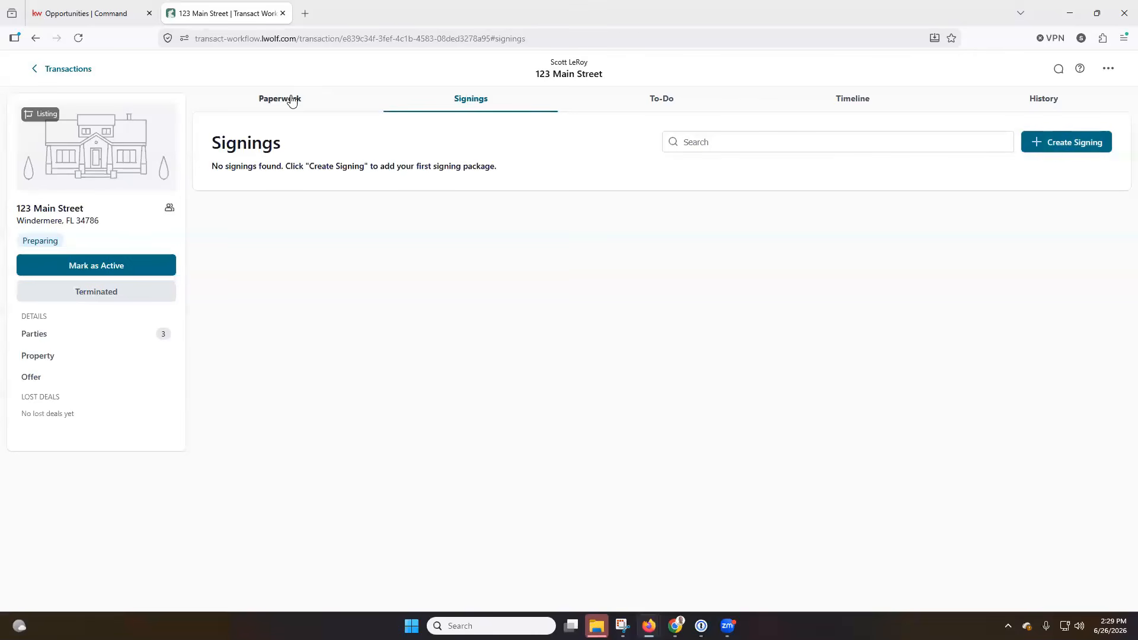
click(1075, 146)
click(661, 100)
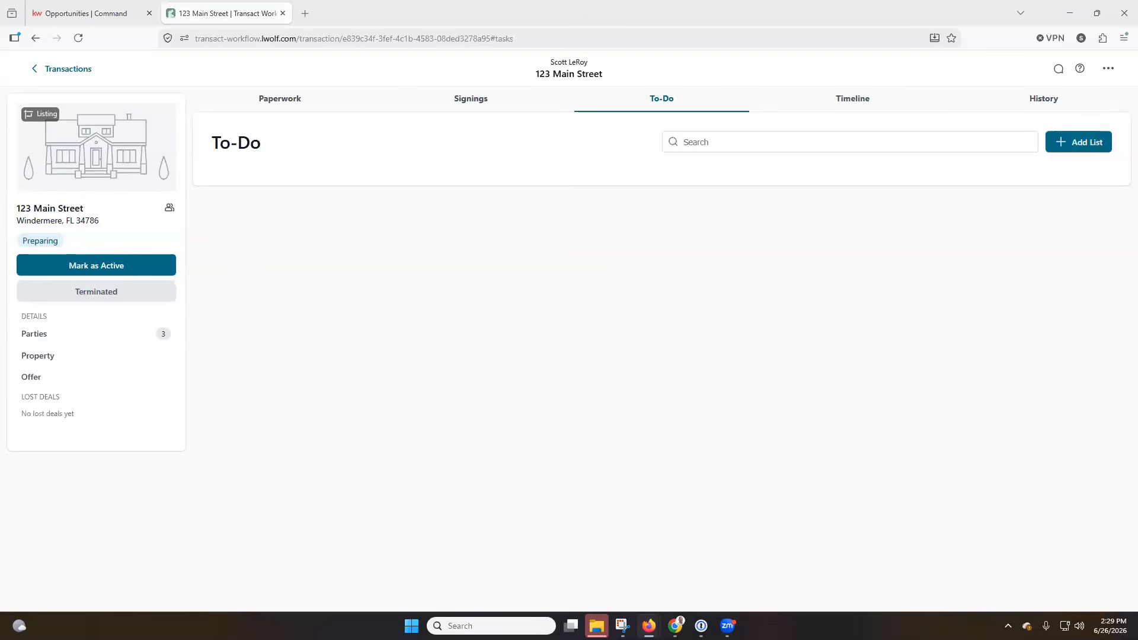
Create a to-do list named 'Seller To Do Tasks'
click(1079, 144)
click(615, 331)
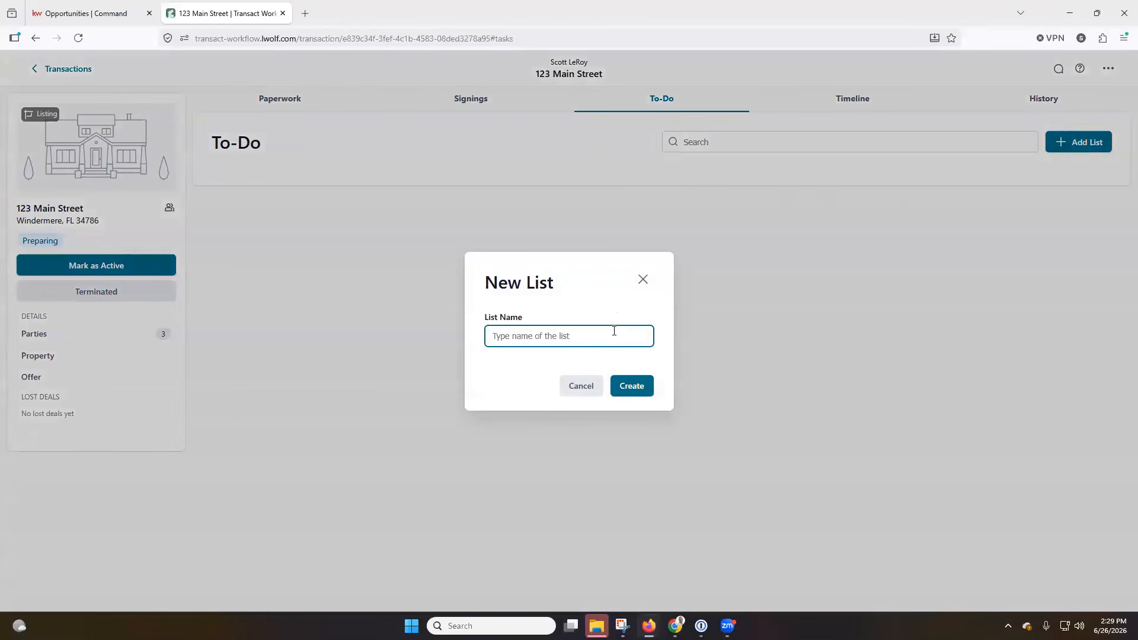
text(Sel)
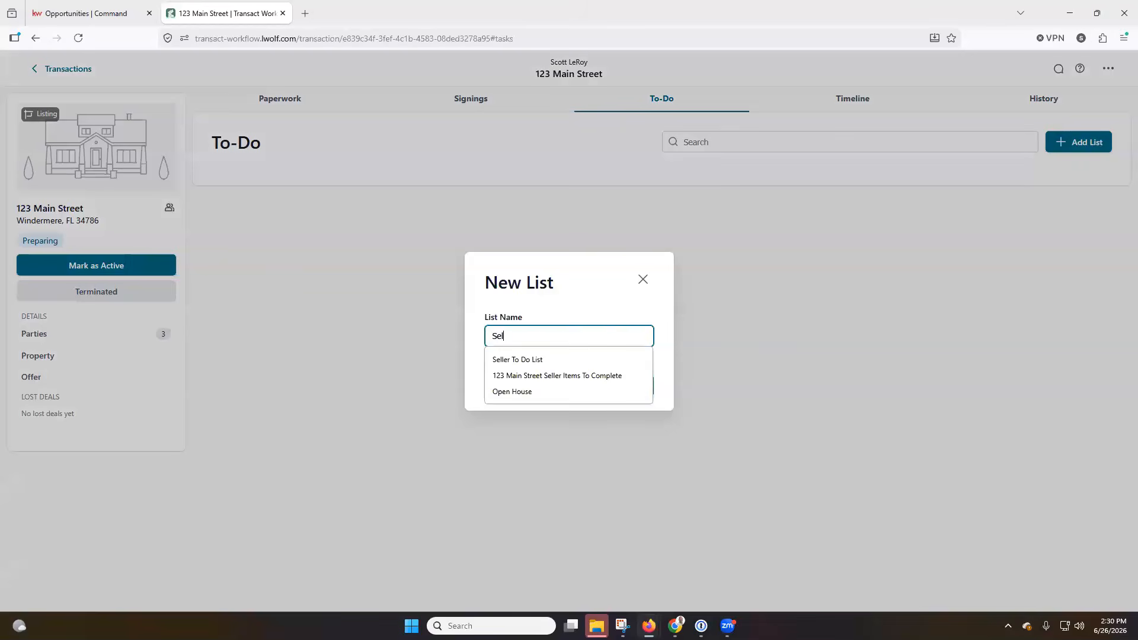
text(ler To Do Tasks)
click(628, 395)
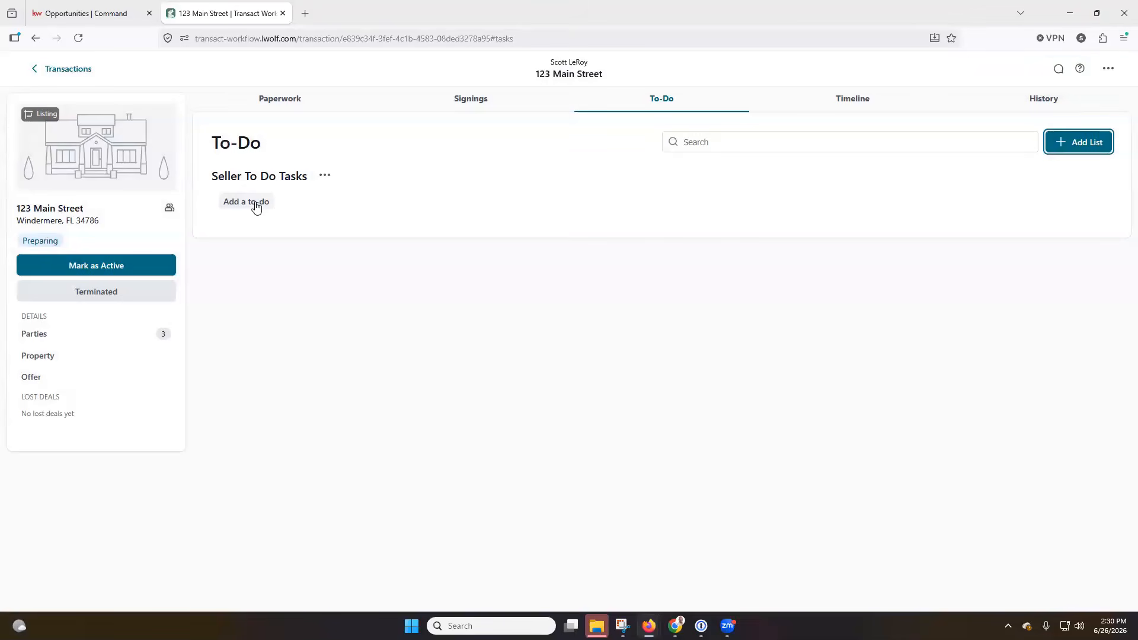
Glance at the Seller To Do Tasks options unchanged and begin adding a to-do to it
click(320, 179)
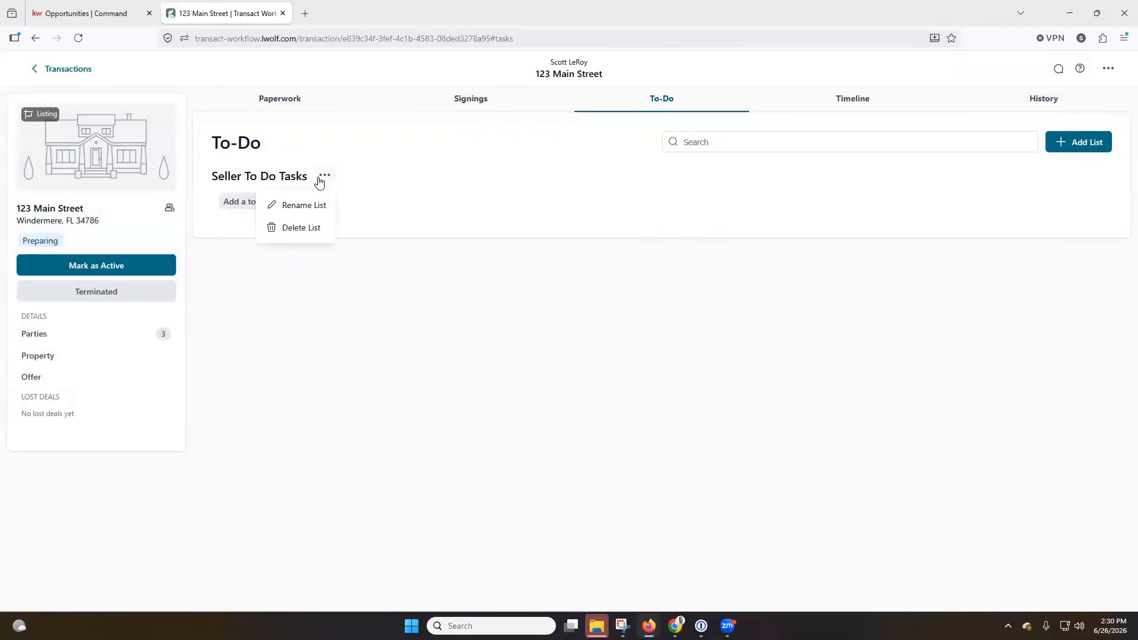
click(483, 199)
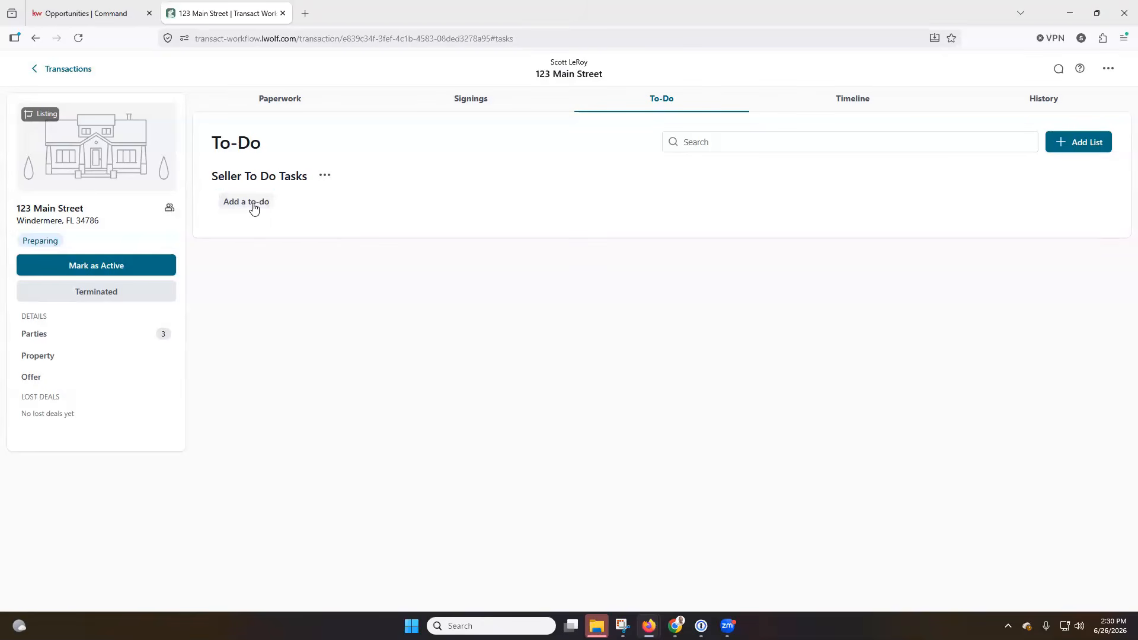
click(254, 208)
Start a to-do titled 'Host Open House' with its due date relative to the List Date
click(363, 175)
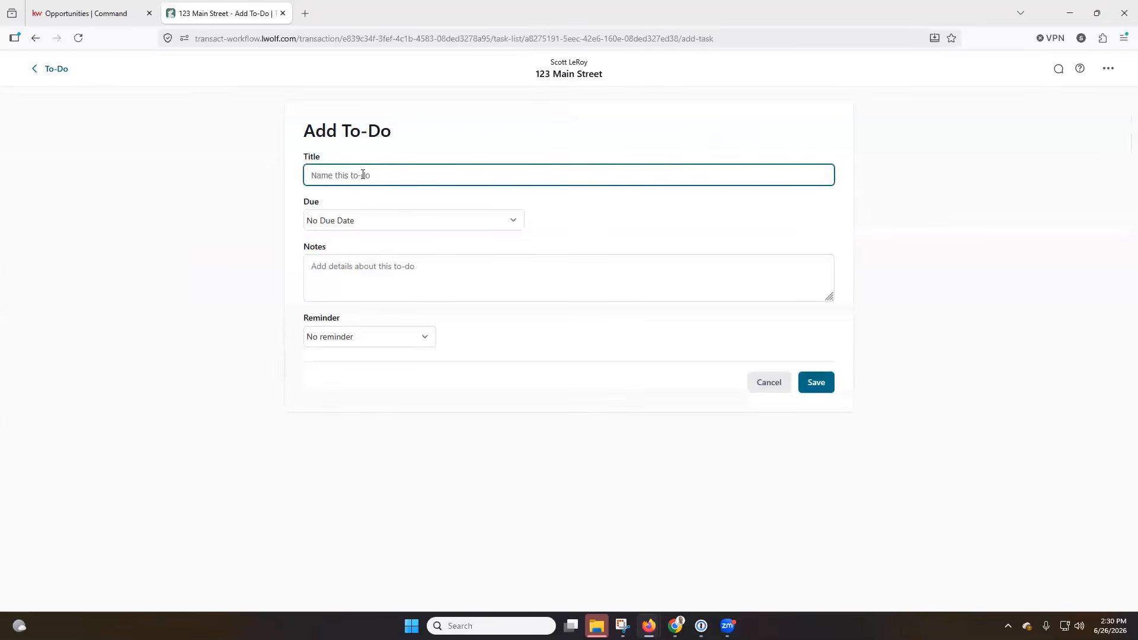
text(Host Open House)
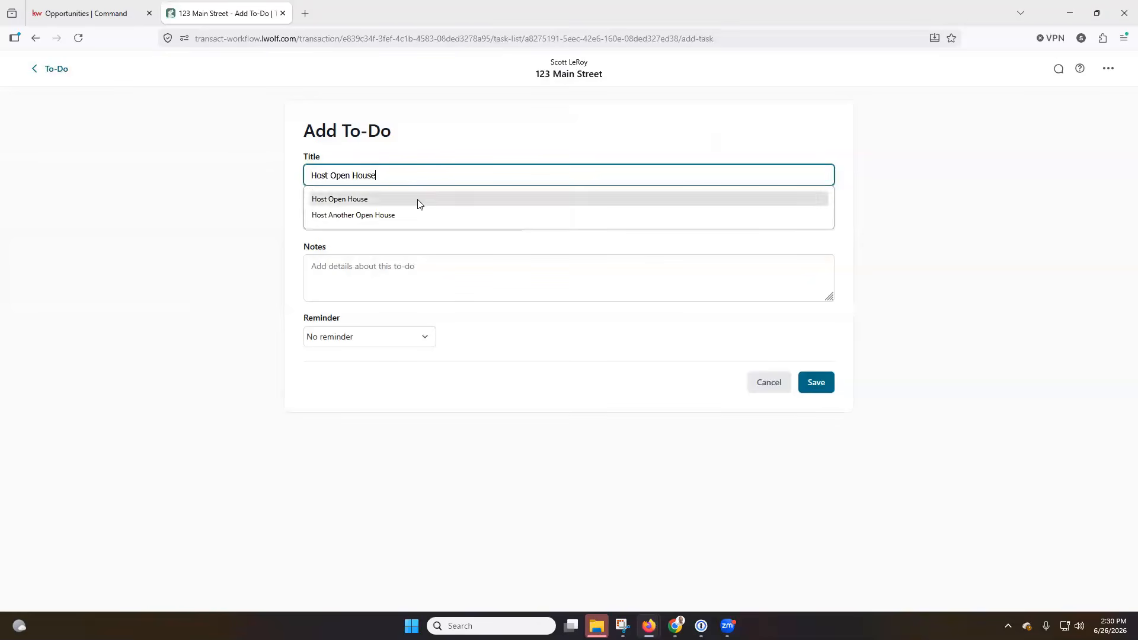
click(452, 154)
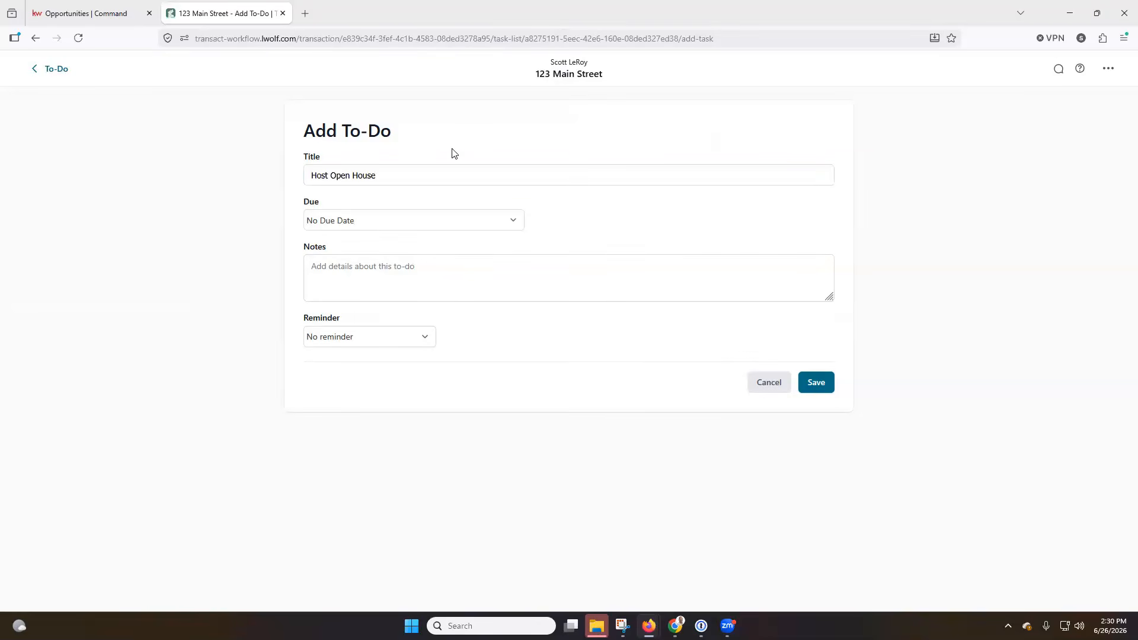
click(380, 223)
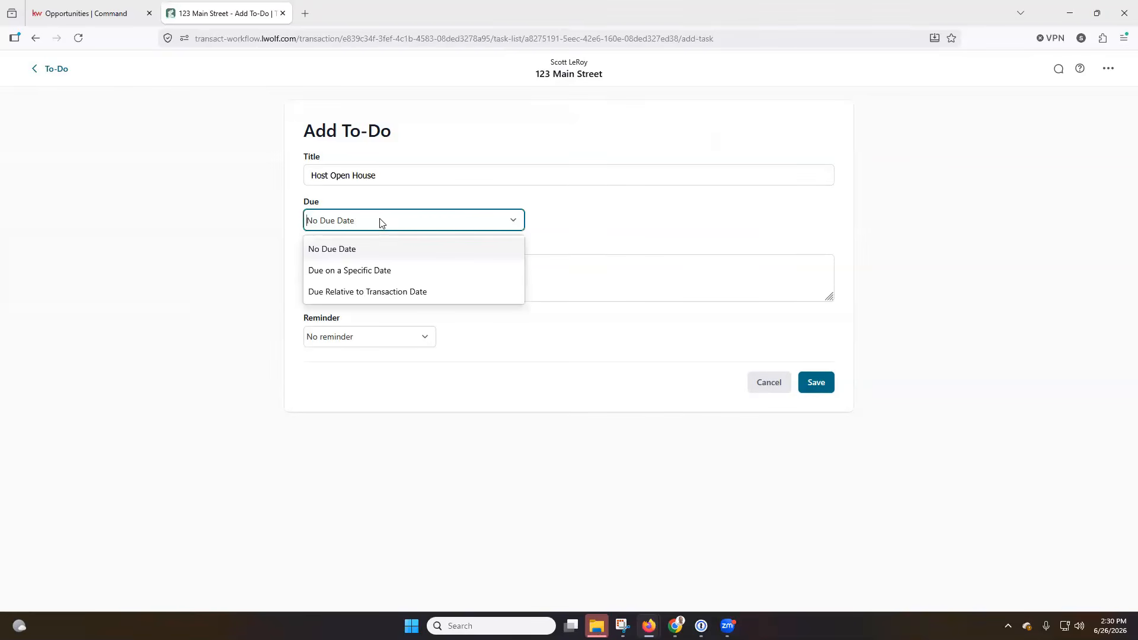
click(370, 293)
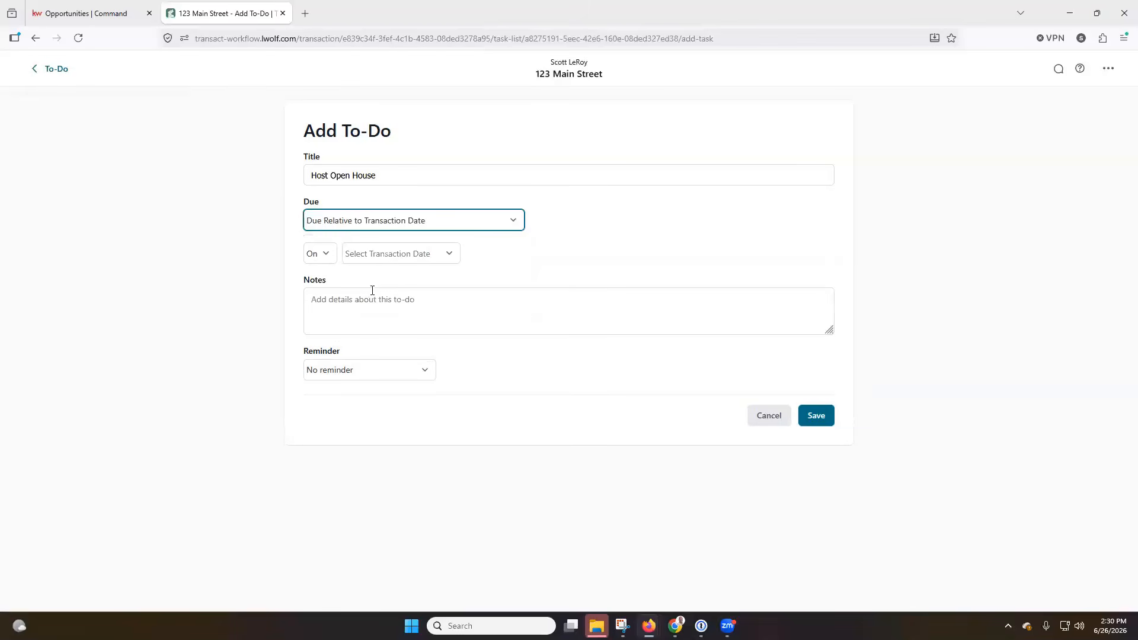
click(436, 262)
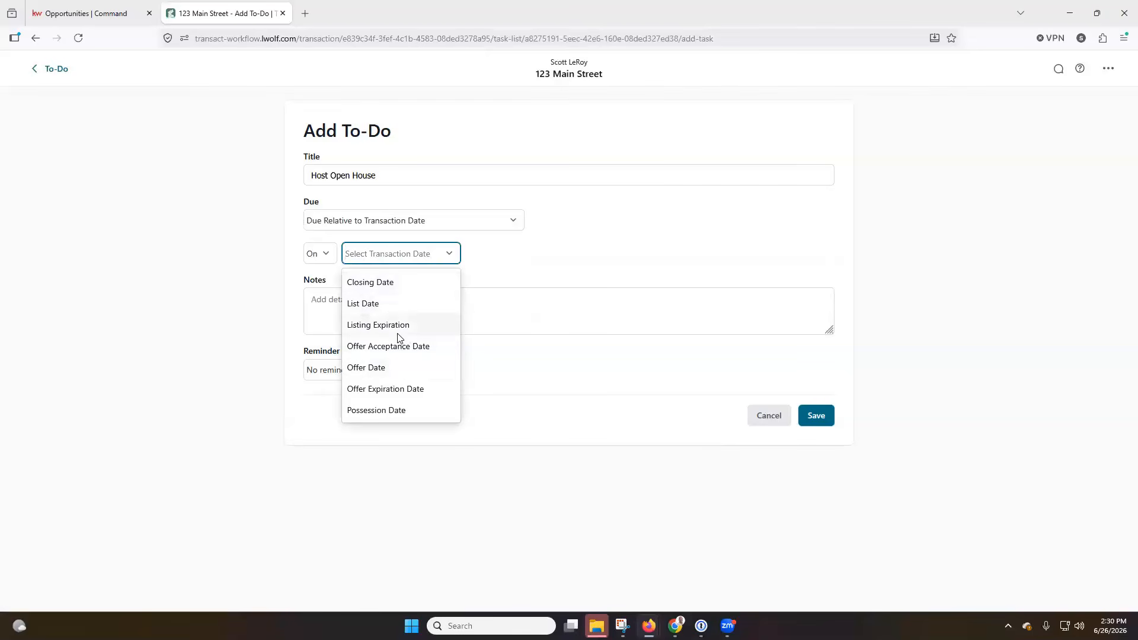
click(390, 309)
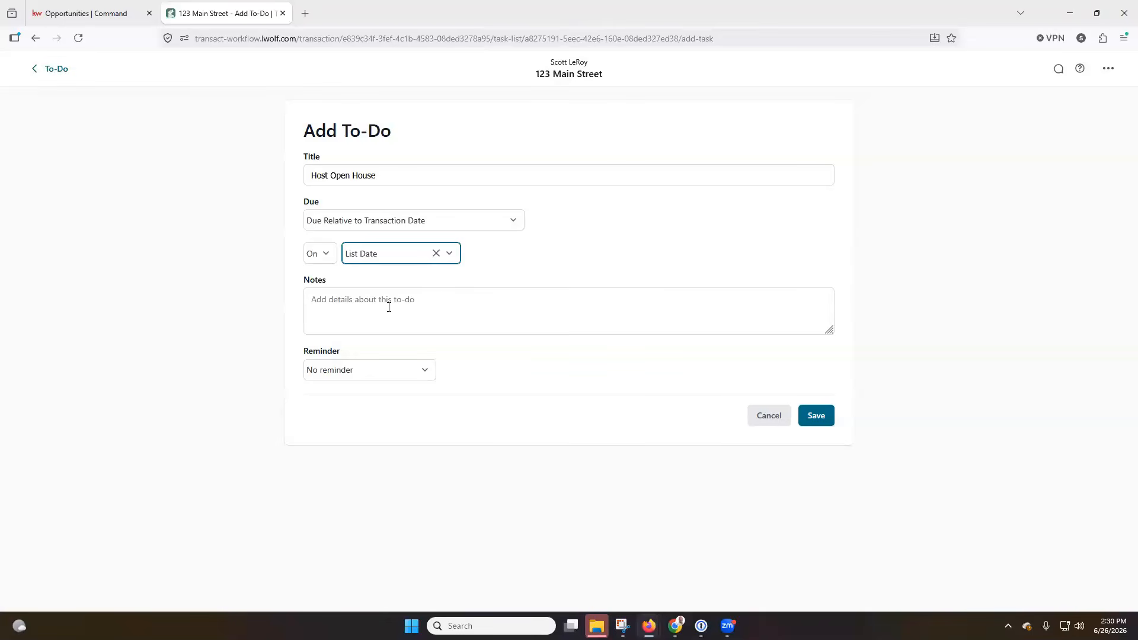
click(398, 259)
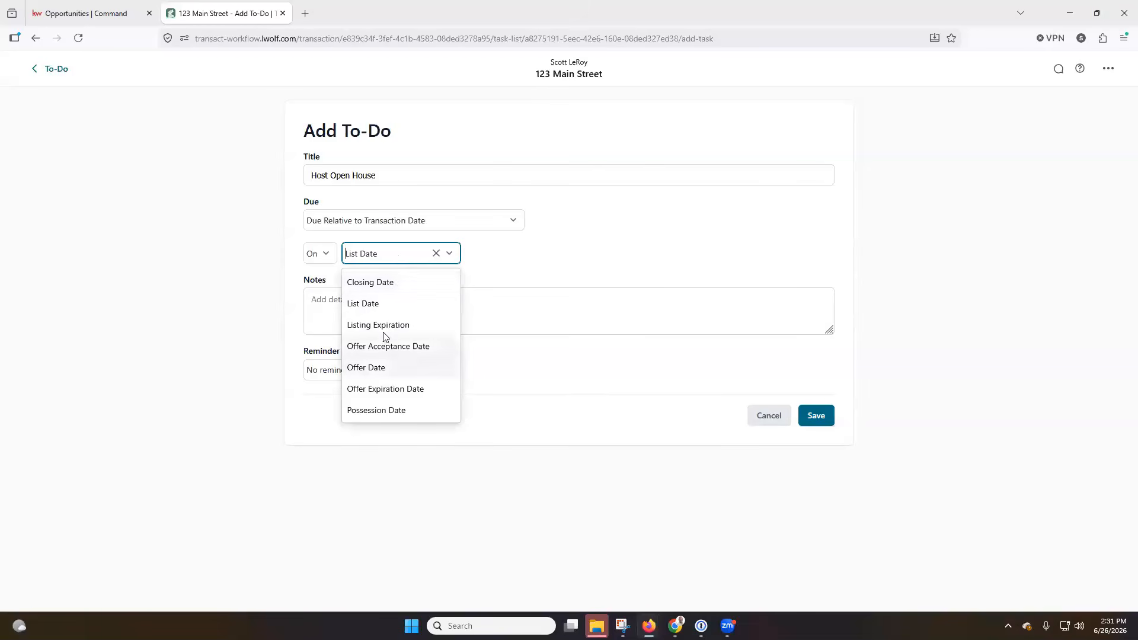
click(562, 252)
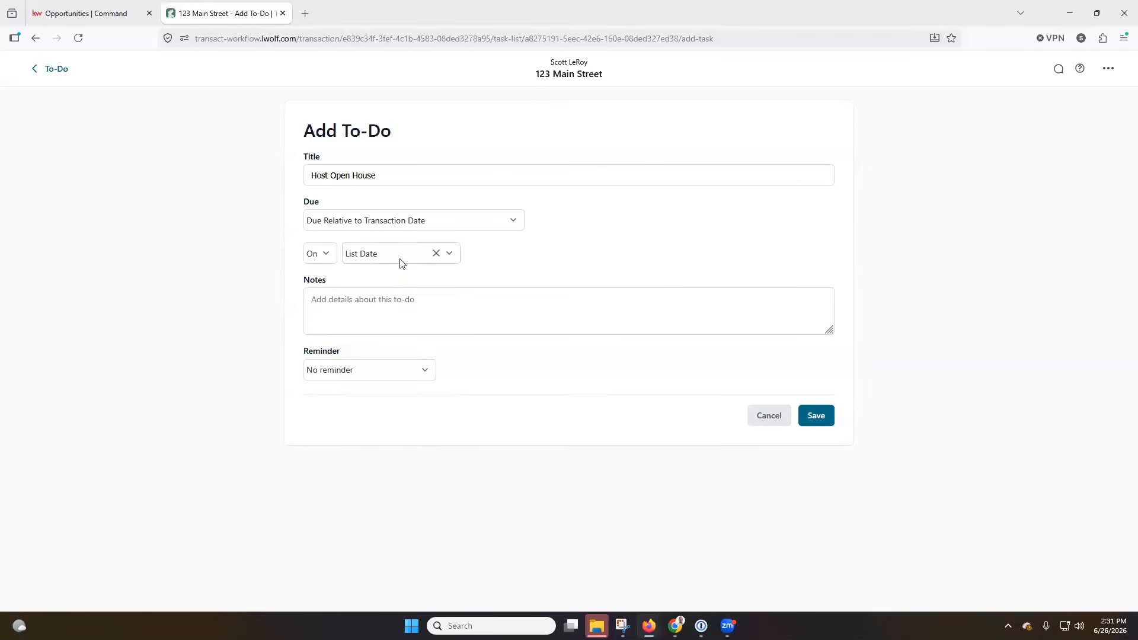
Make it due 7 days after the List Date, leave the reminder at none, and save
click(332, 259)
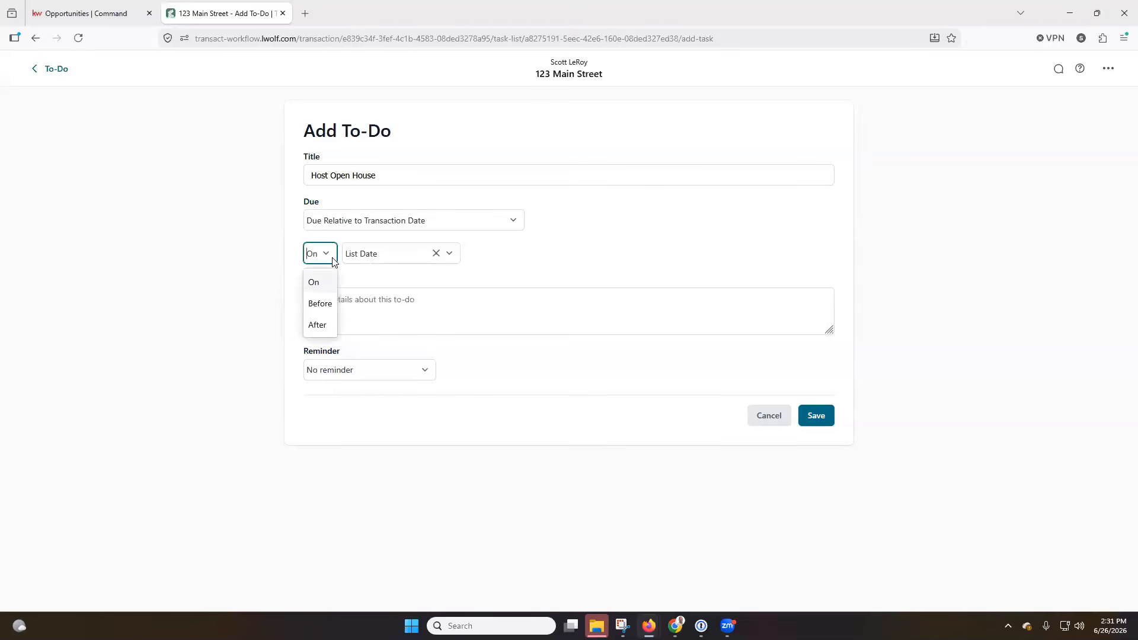
click(318, 325)
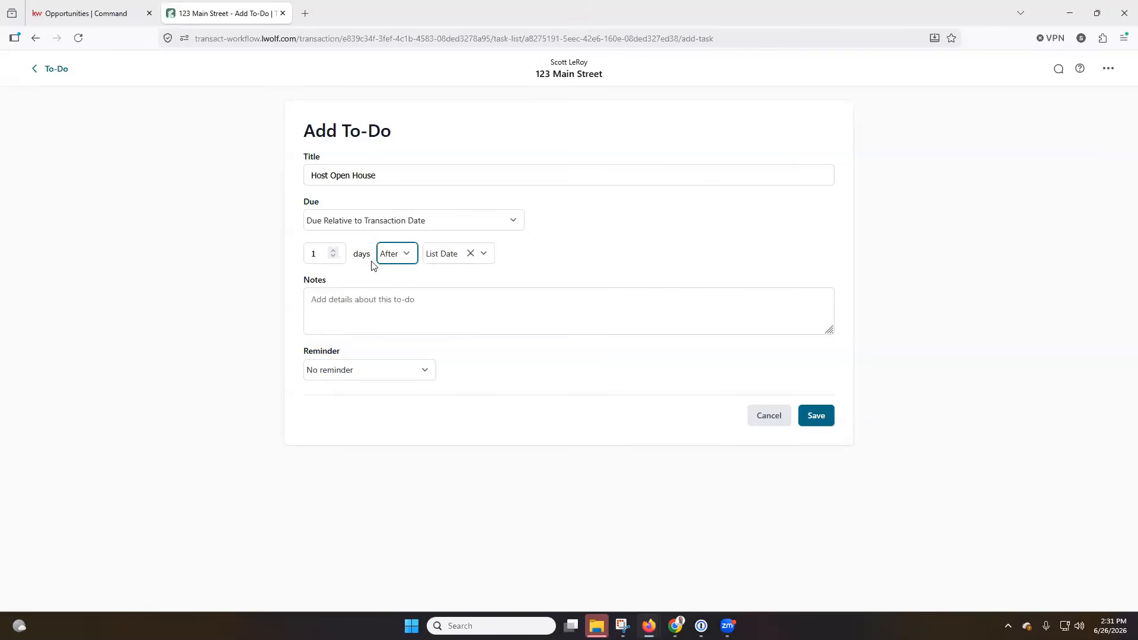
click(332, 257)
click(401, 300)
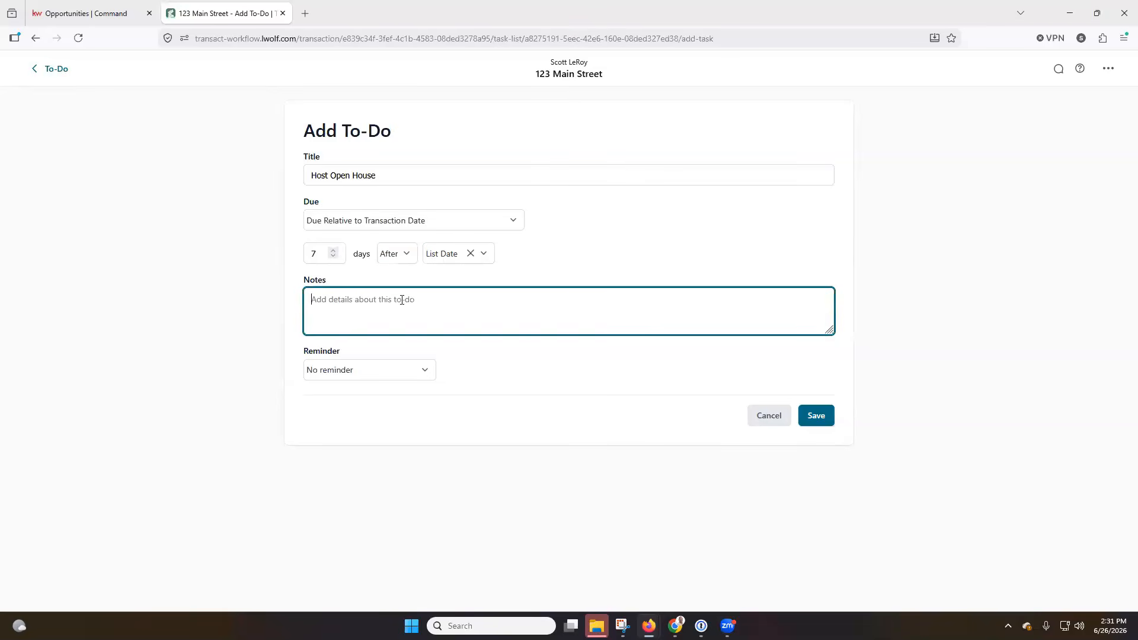
click(427, 371)
click(427, 371)
click(817, 416)
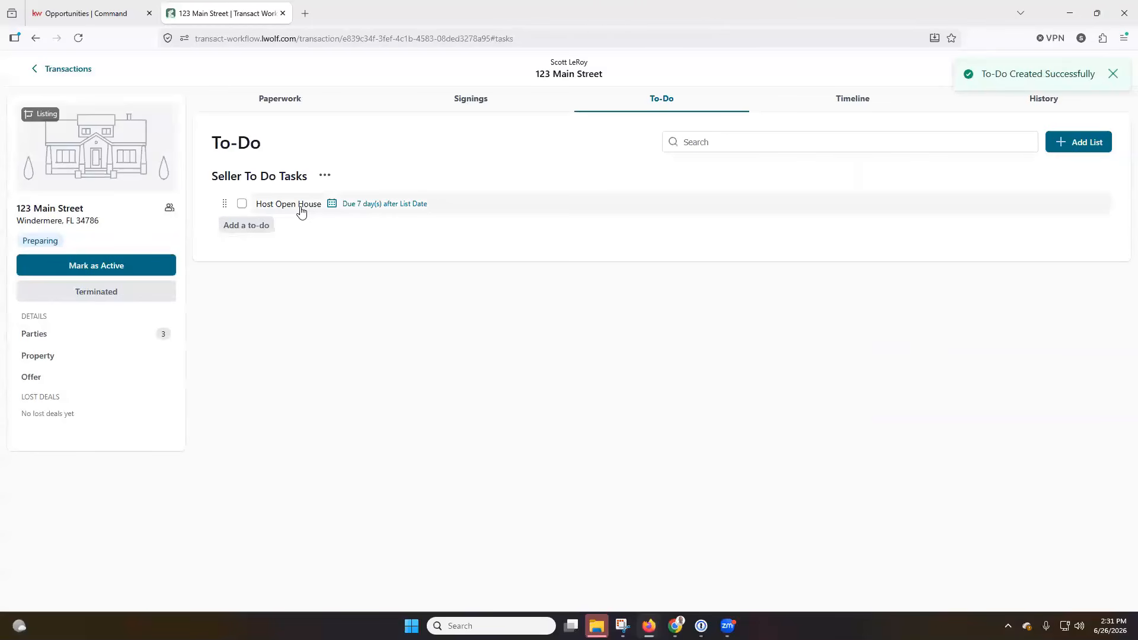
Open the Host Open House to-do, return unchanged, then view the Timeline with no Jun 26 events
click(333, 204)
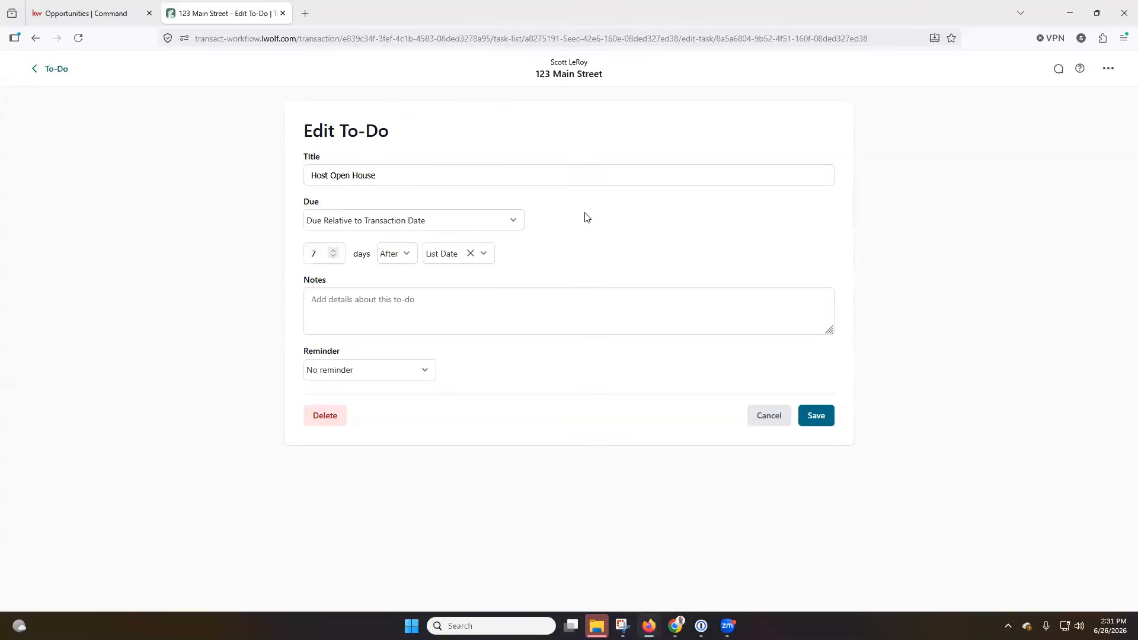
click(50, 70)
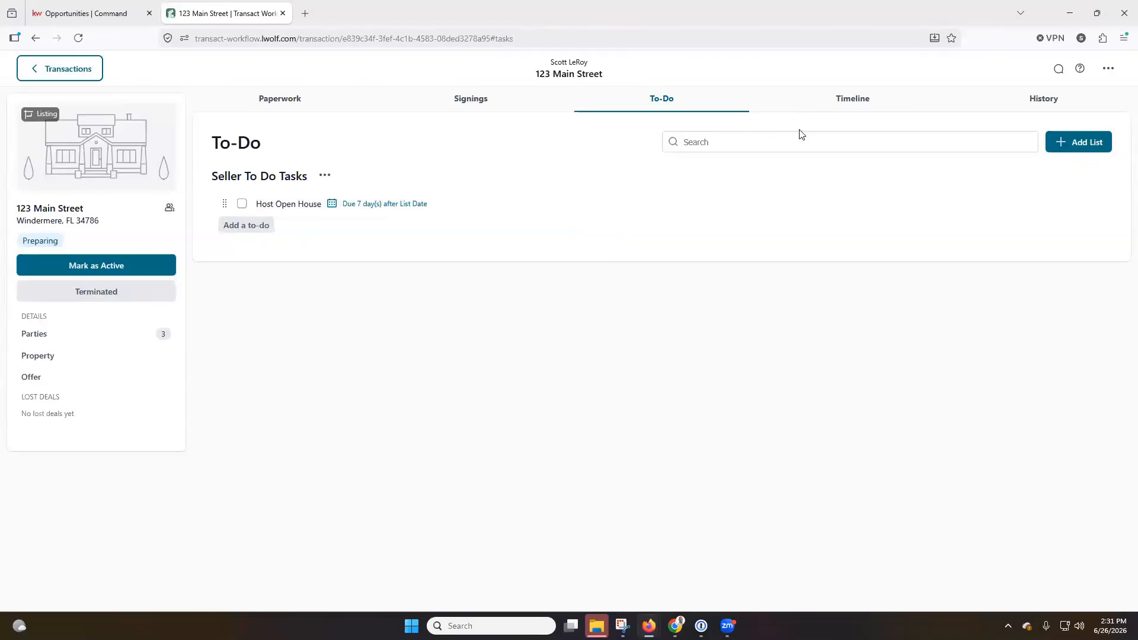
click(846, 106)
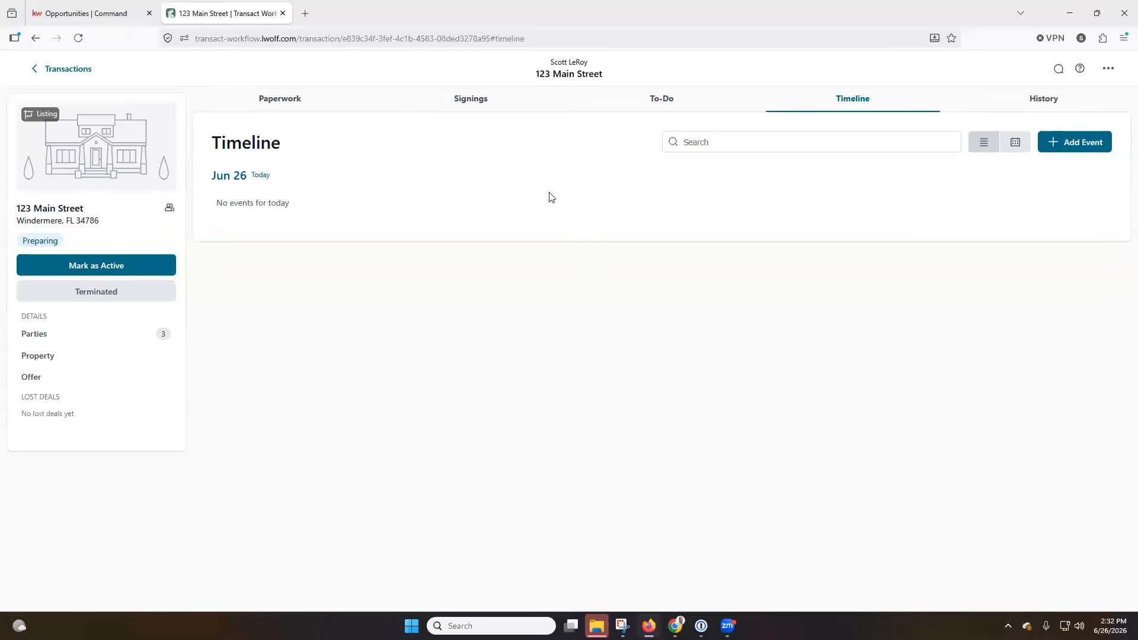
click(1015, 144)
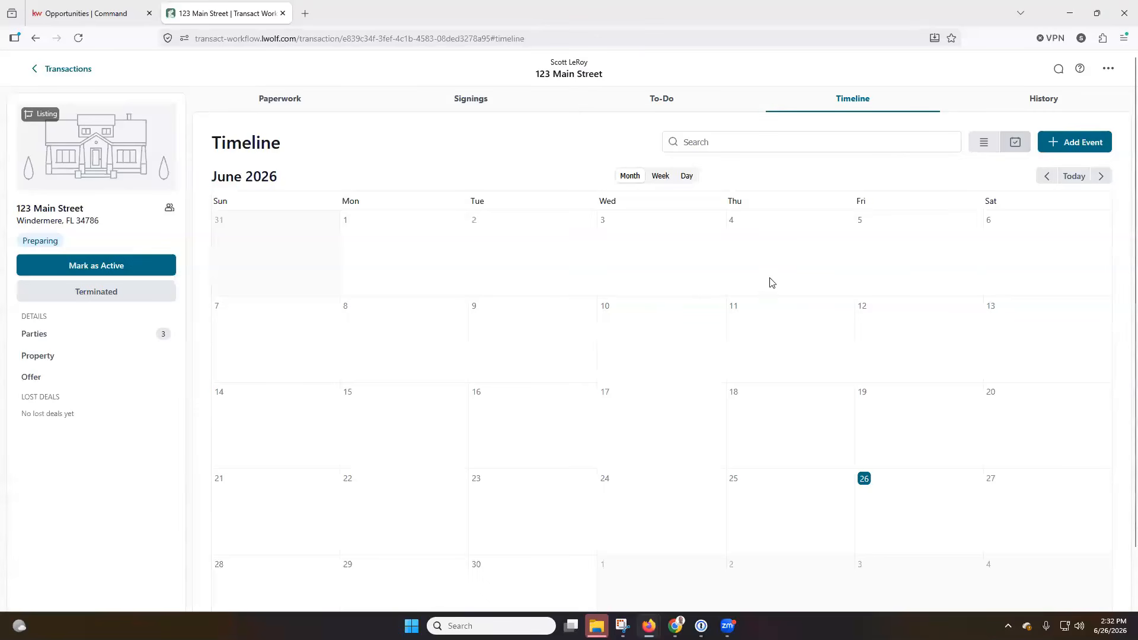
click(135, 277)
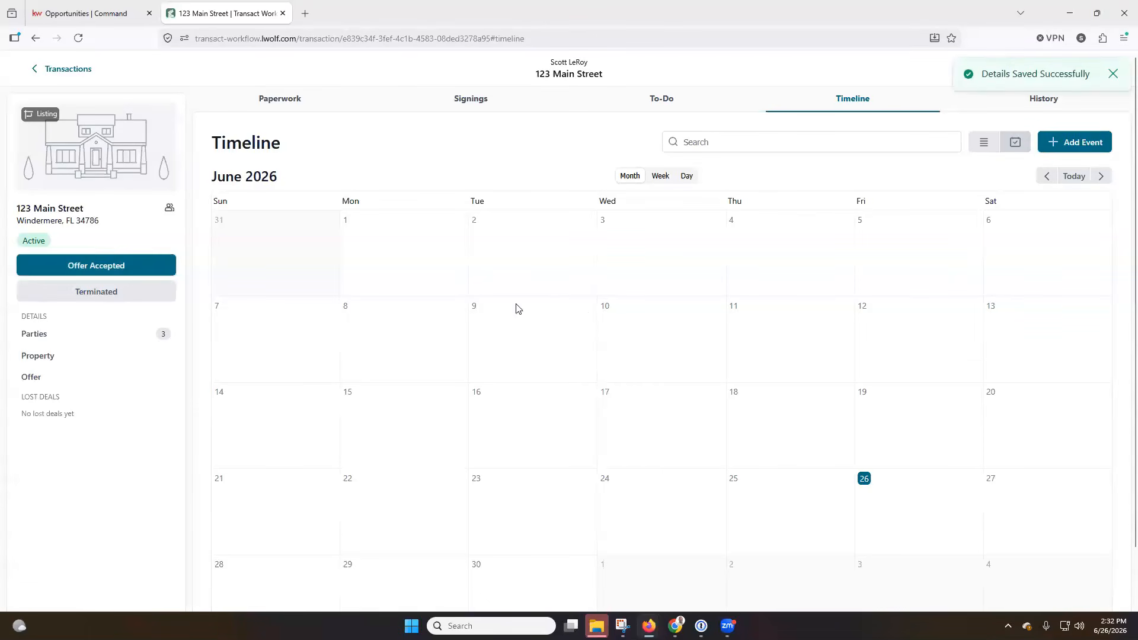
scroll(852, 323, down, 2)
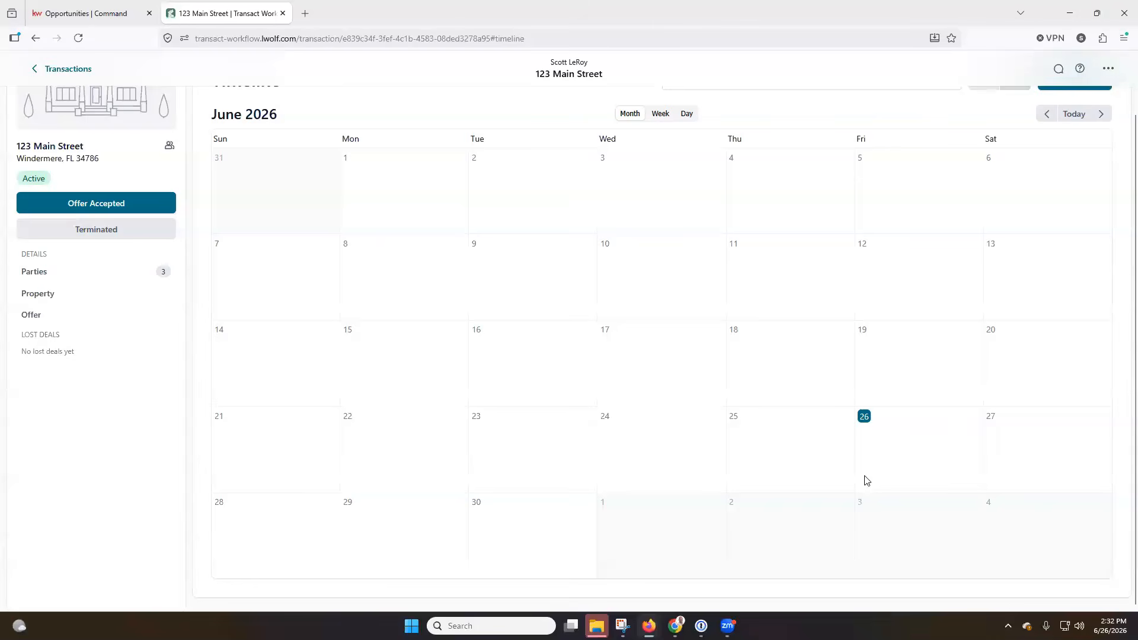
scroll(866, 463, up, 2)
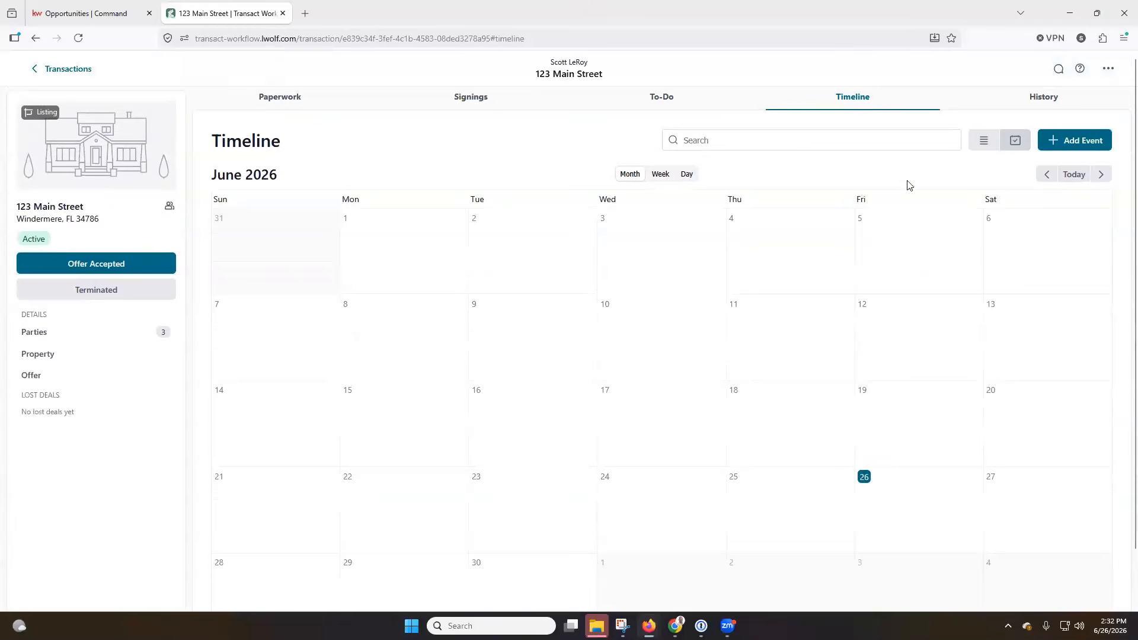
click(983, 148)
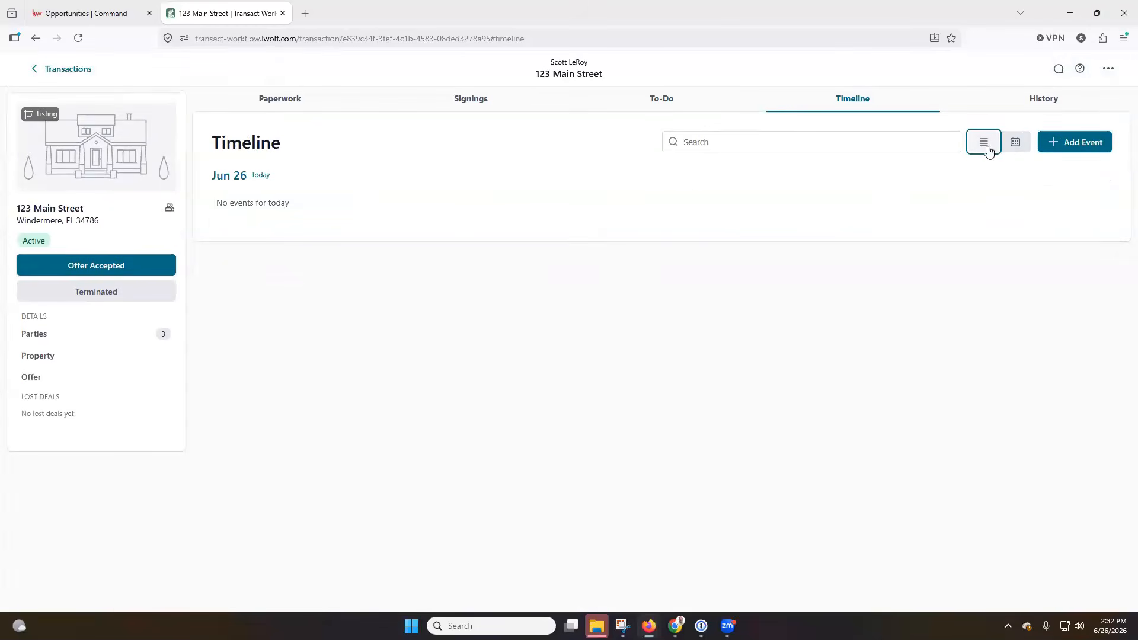
click(1016, 142)
scroll(1011, 242, down, 1)
scroll(1011, 242, up, 1)
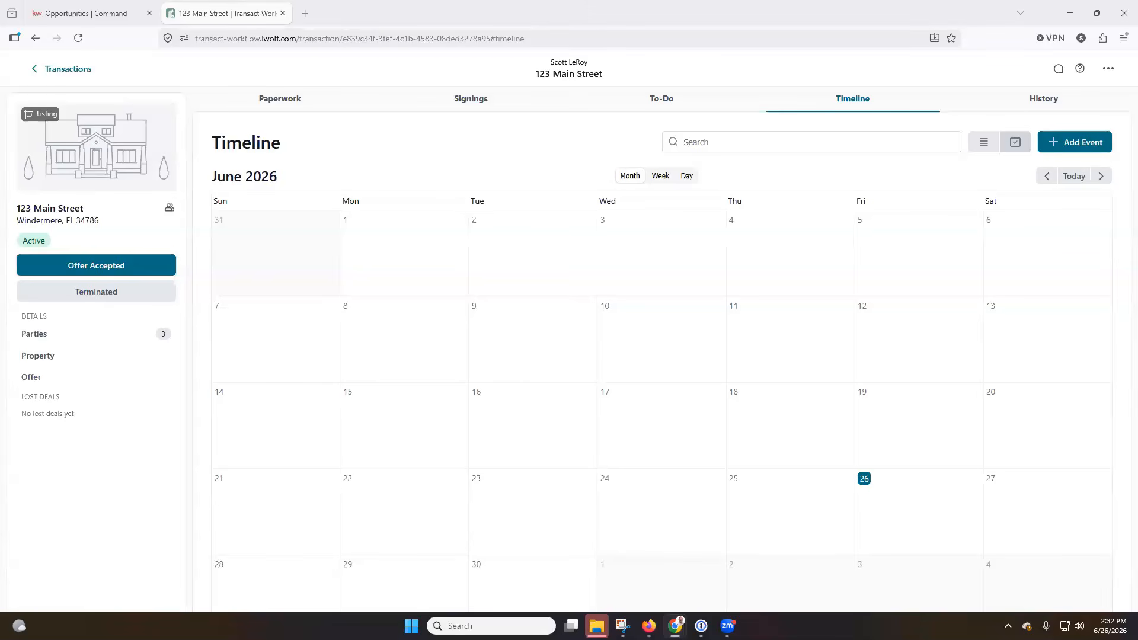
Add a timeline event titled 'Loan Approval Deadline' dated Jul 3, 2026, and save it
click(1095, 151)
click(480, 178)
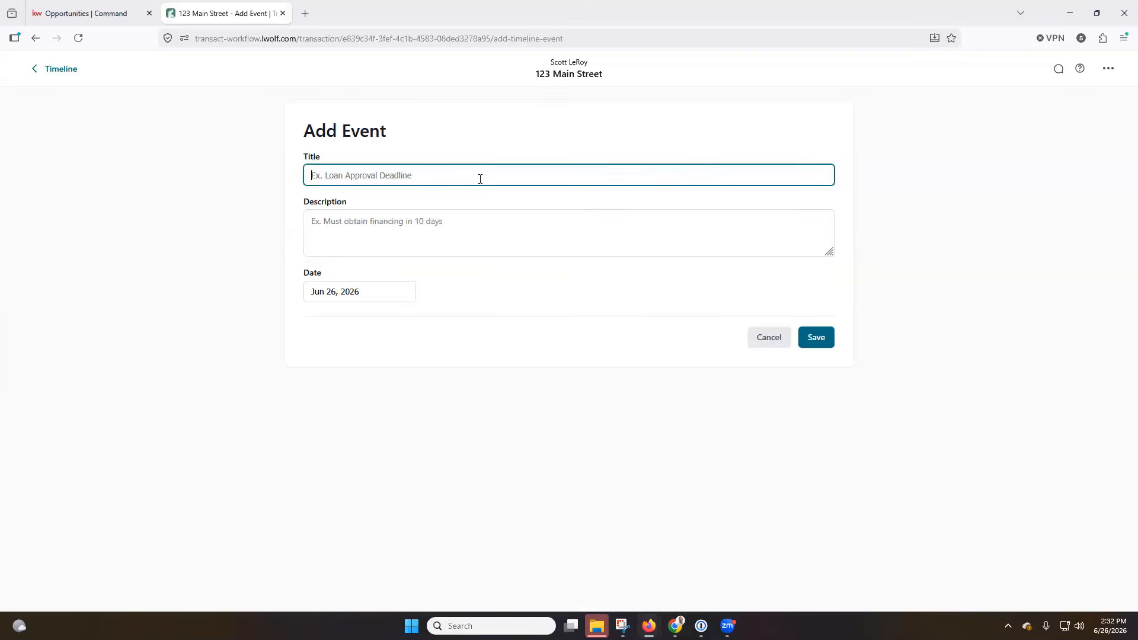
text(Loan Approval de)
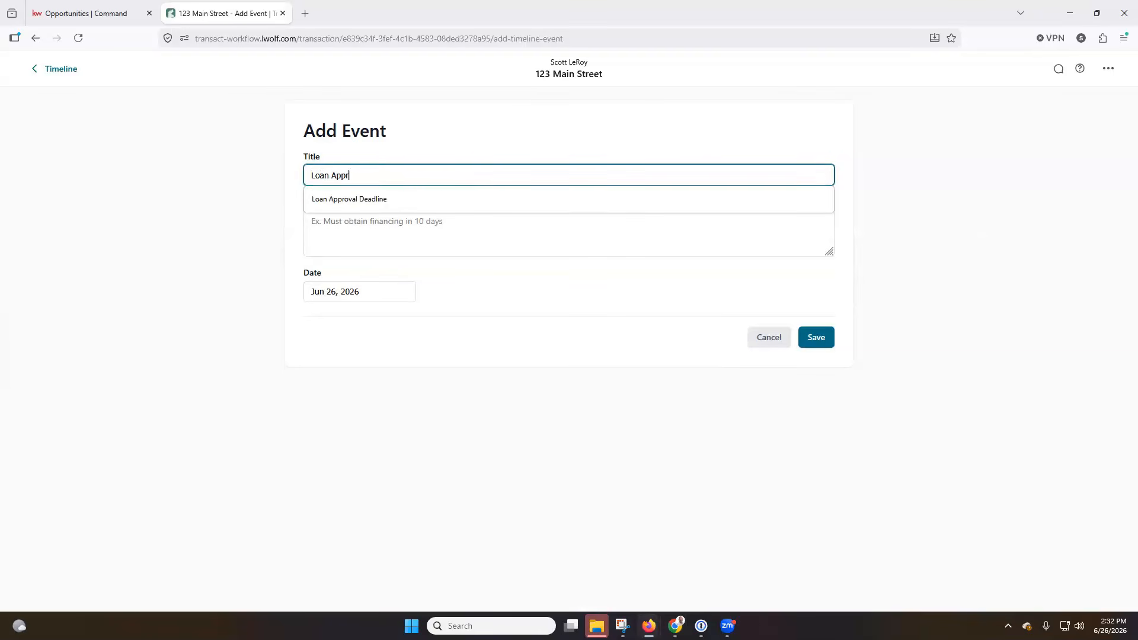
key(BackSpace)
key(BackSpace)
text(Deadline)
click(475, 300)
click(374, 295)
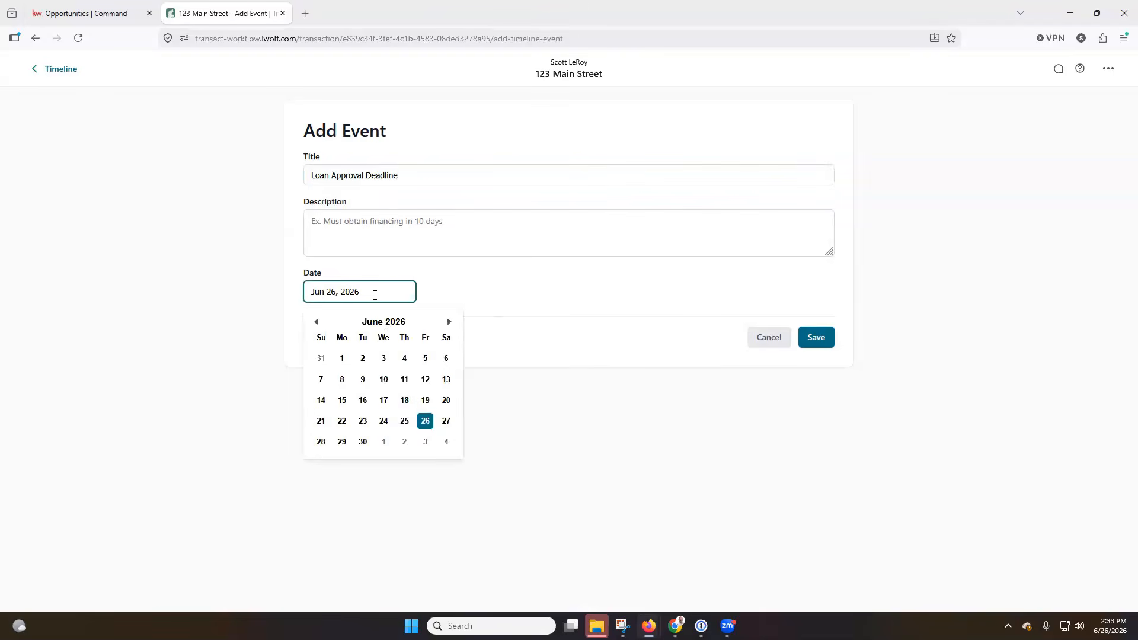
click(426, 444)
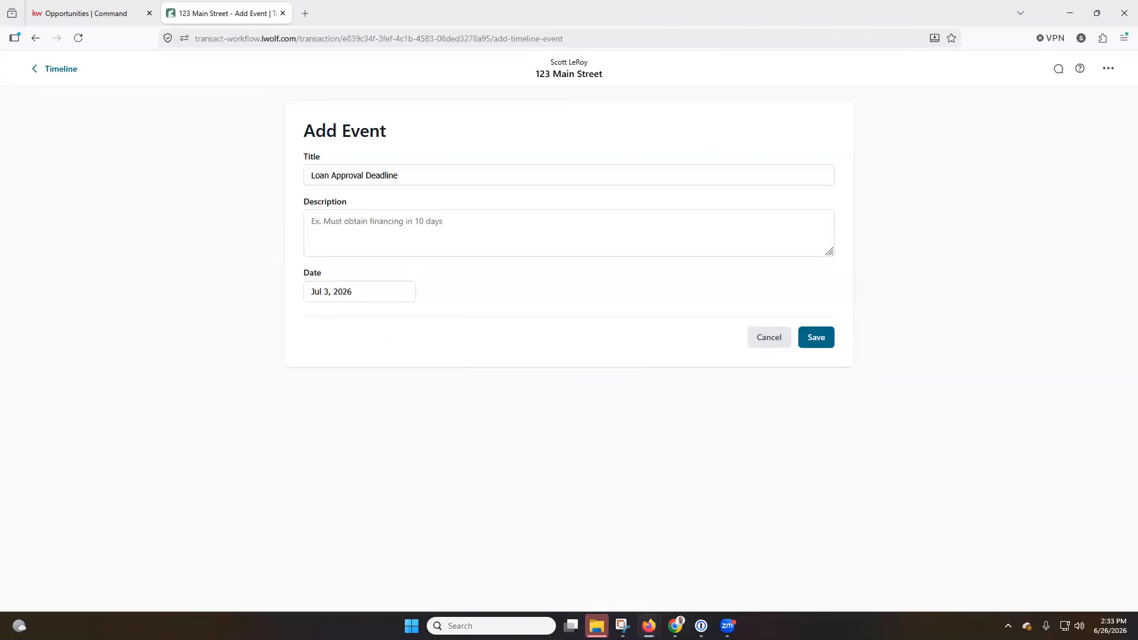
click(818, 339)
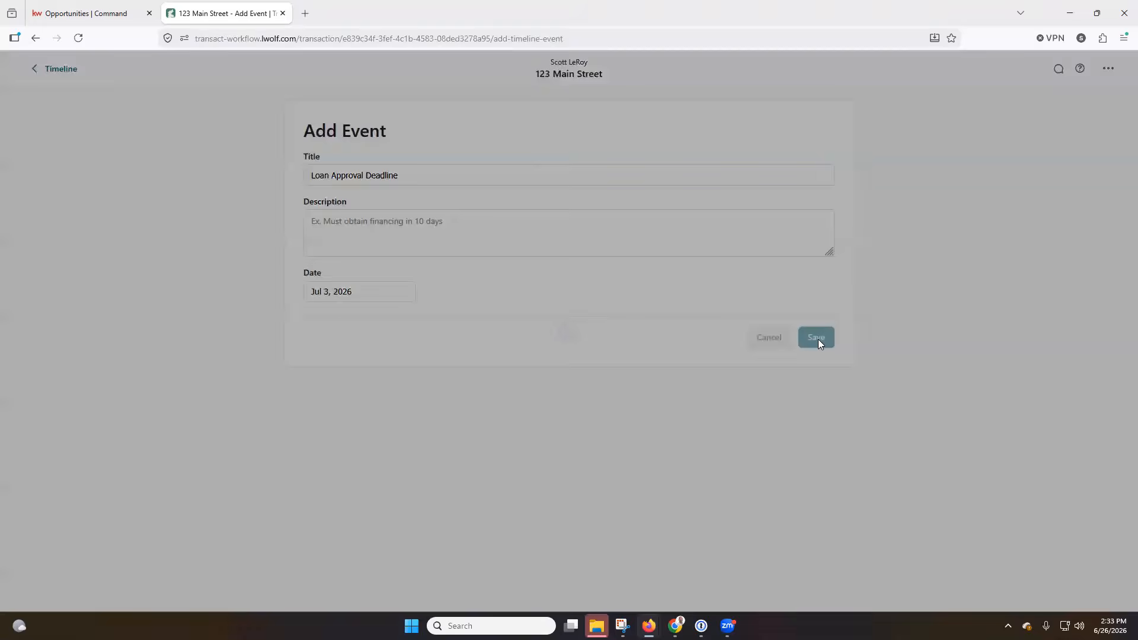
scroll(889, 450, down, 2)
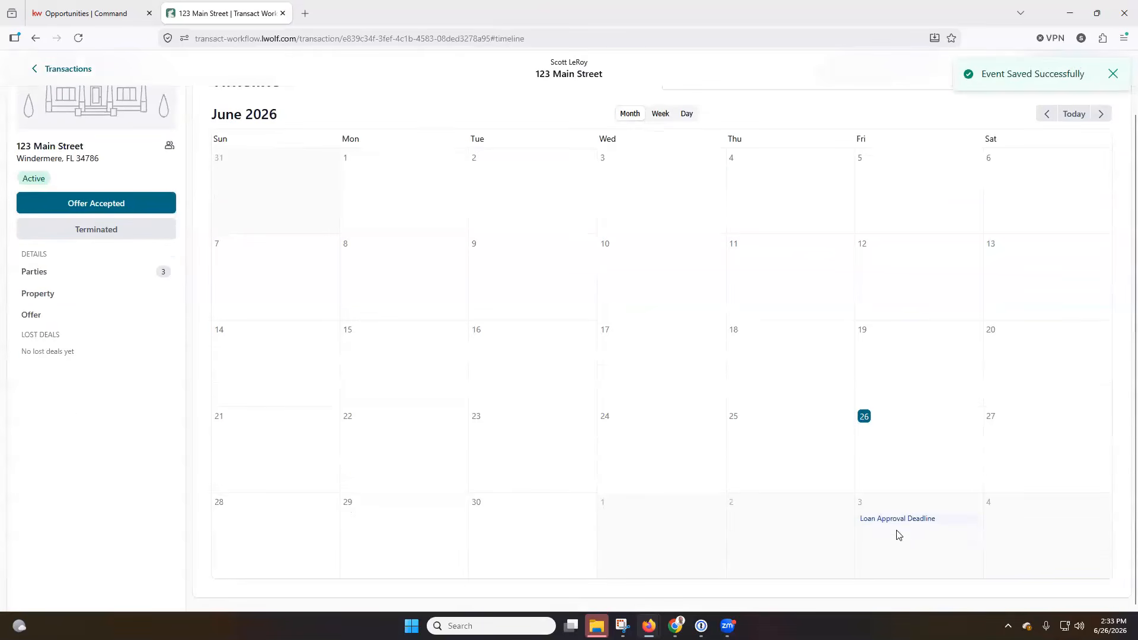
scroll(907, 521, up, 1)
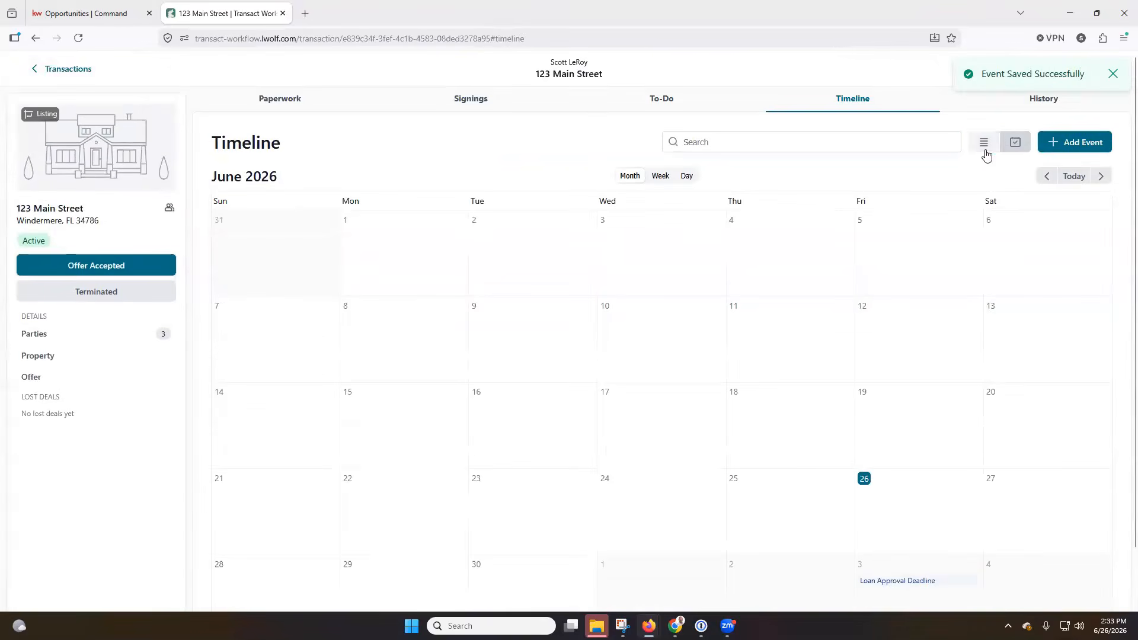
Show the Timeline as a list, then view History with Timeline Event Created as the latest action
click(985, 148)
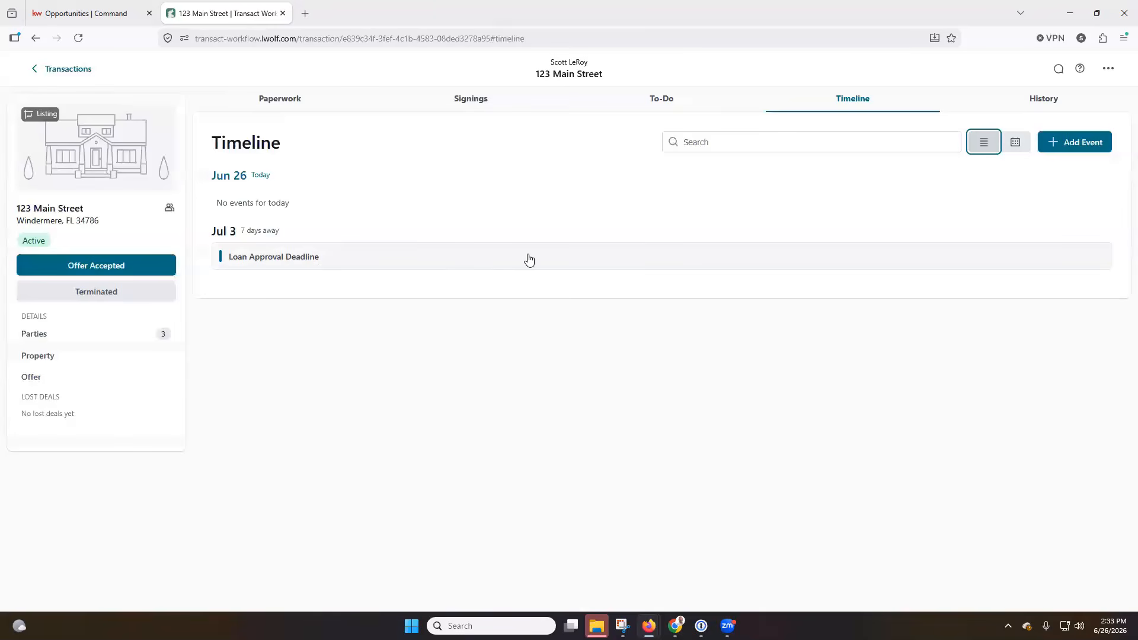
click(1044, 102)
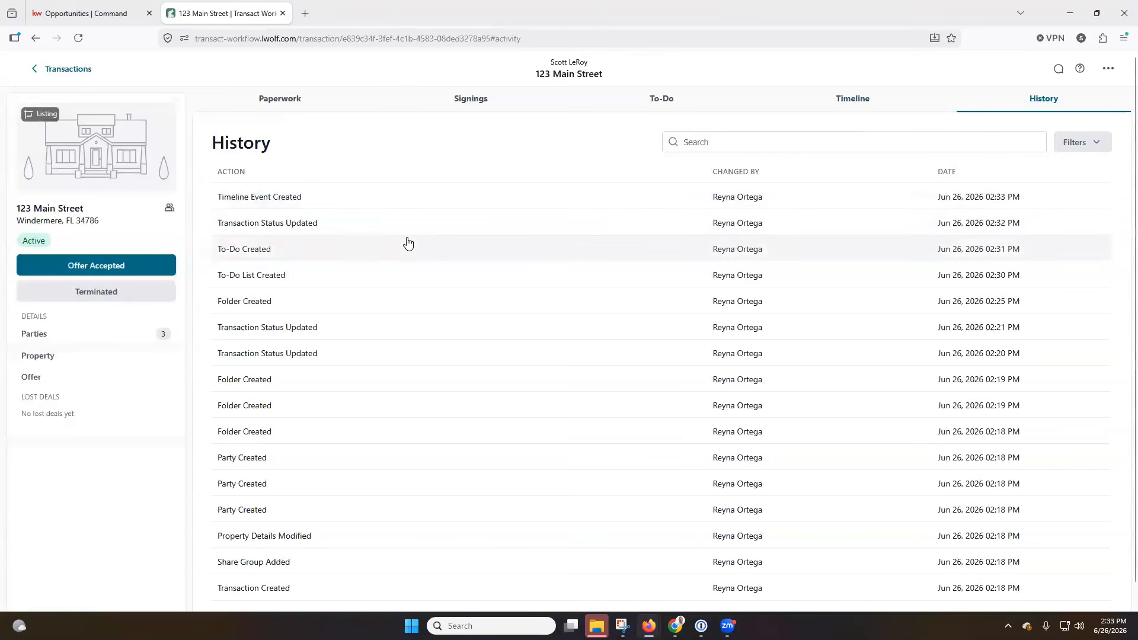
Review the To-Do and History tabs, then return to the Timeline showing Loan Approval Deadline on Jul 3
scroll(406, 247, down, 1)
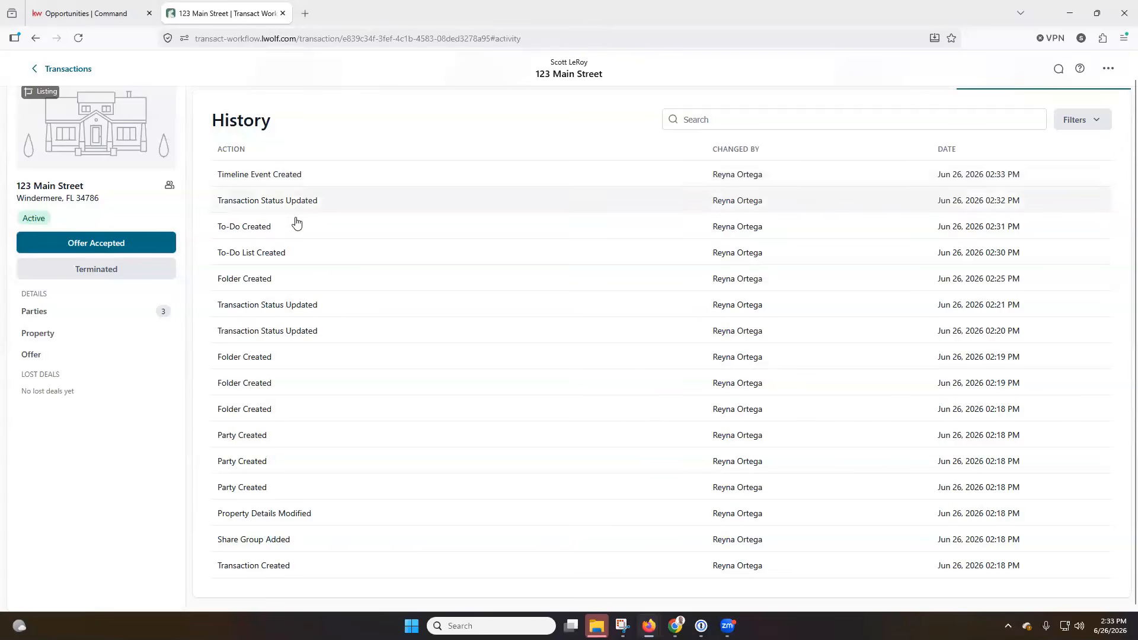
scroll(509, 291, up, 1)
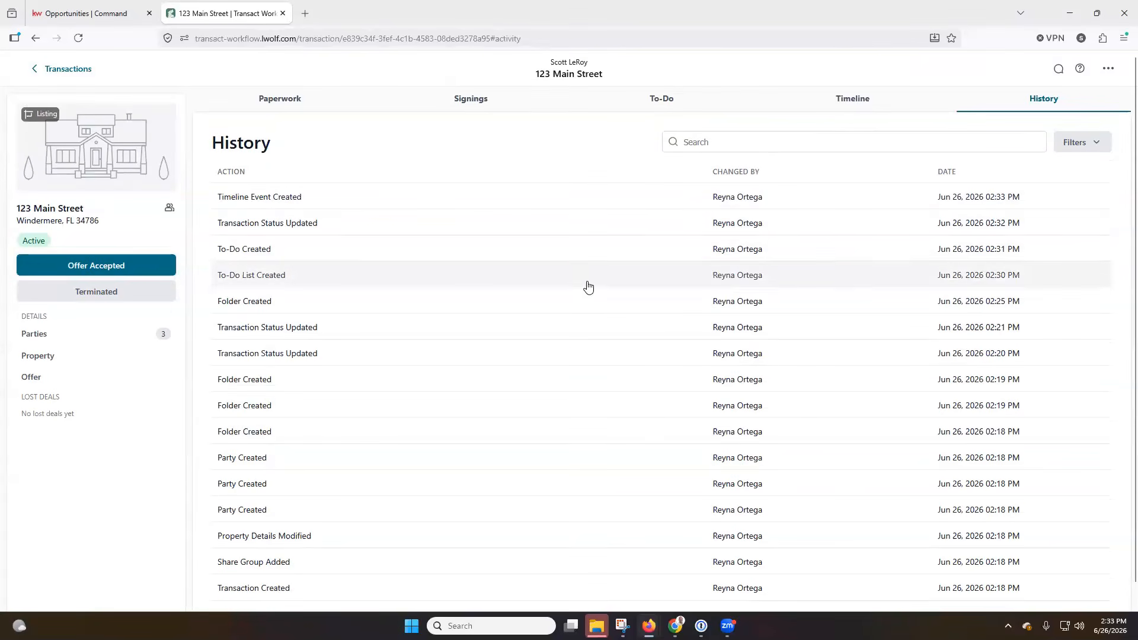
click(676, 101)
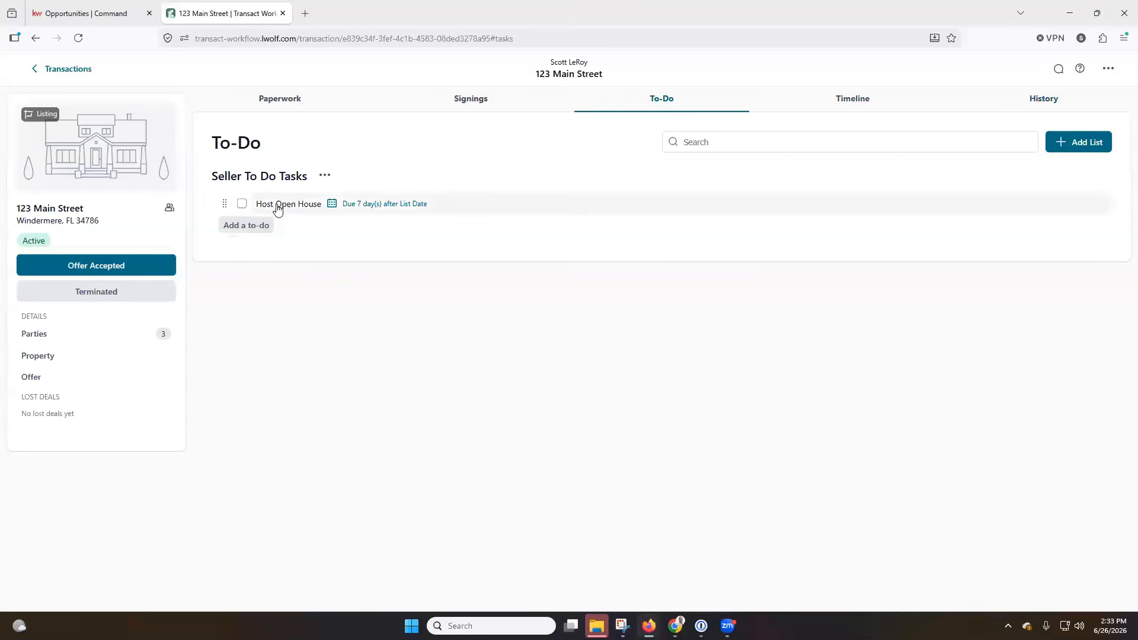
click(1045, 101)
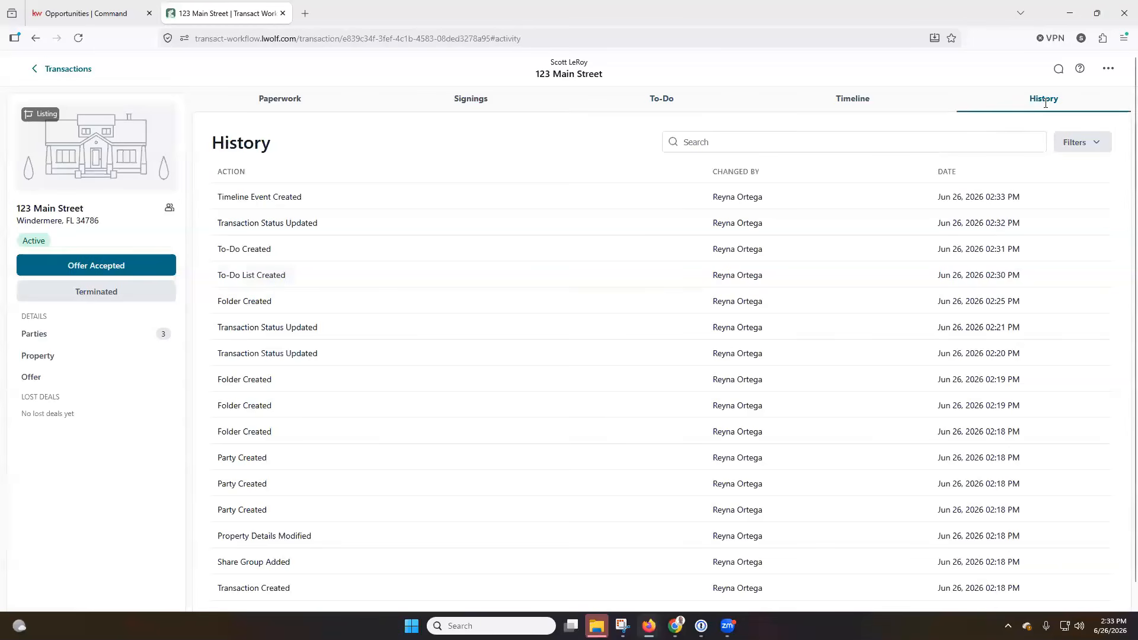
click(867, 98)
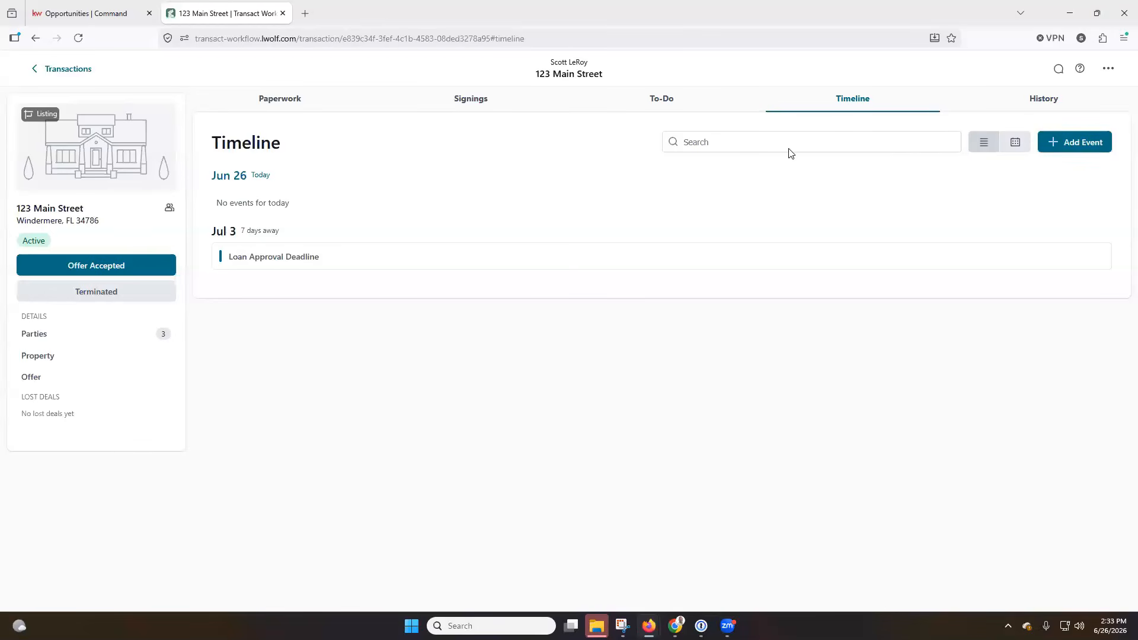
click(1060, 72)
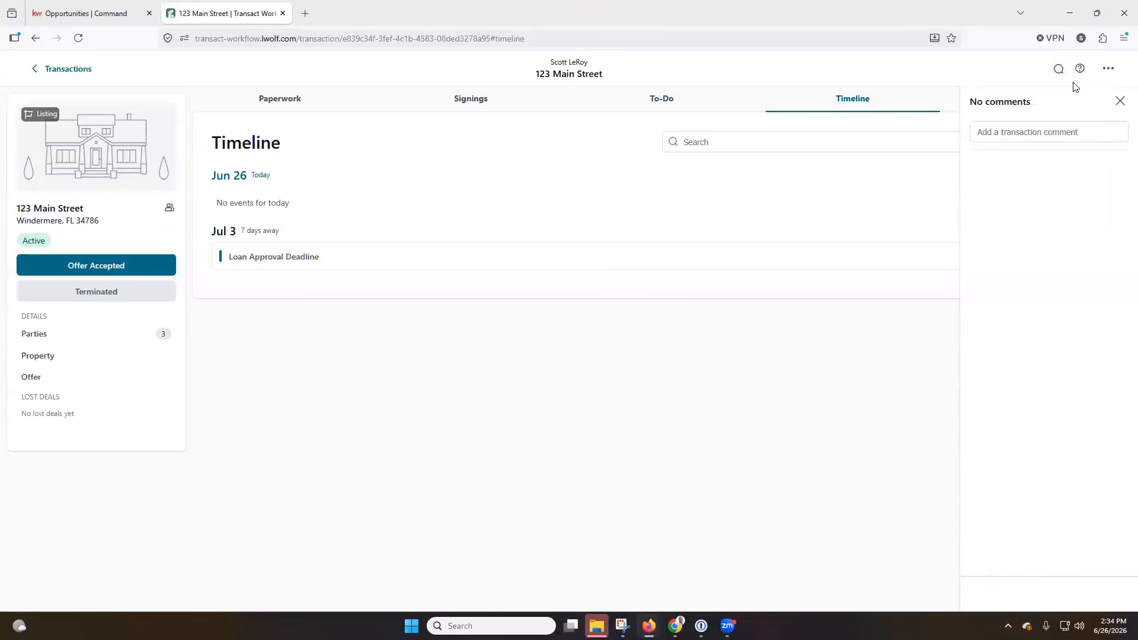
click(1119, 105)
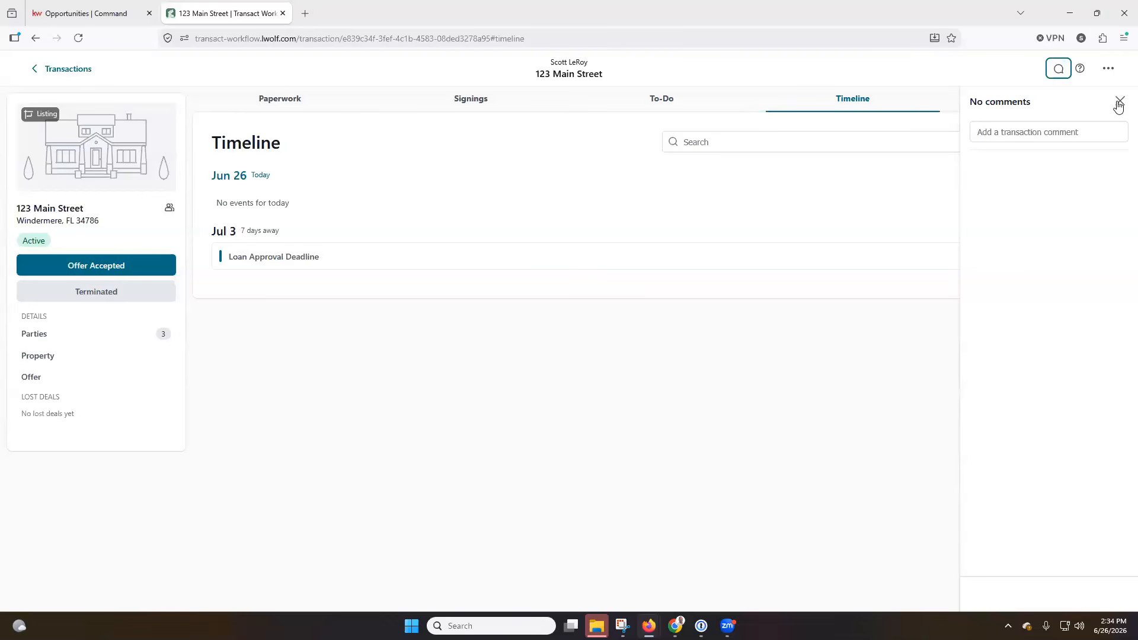
click(1081, 69)
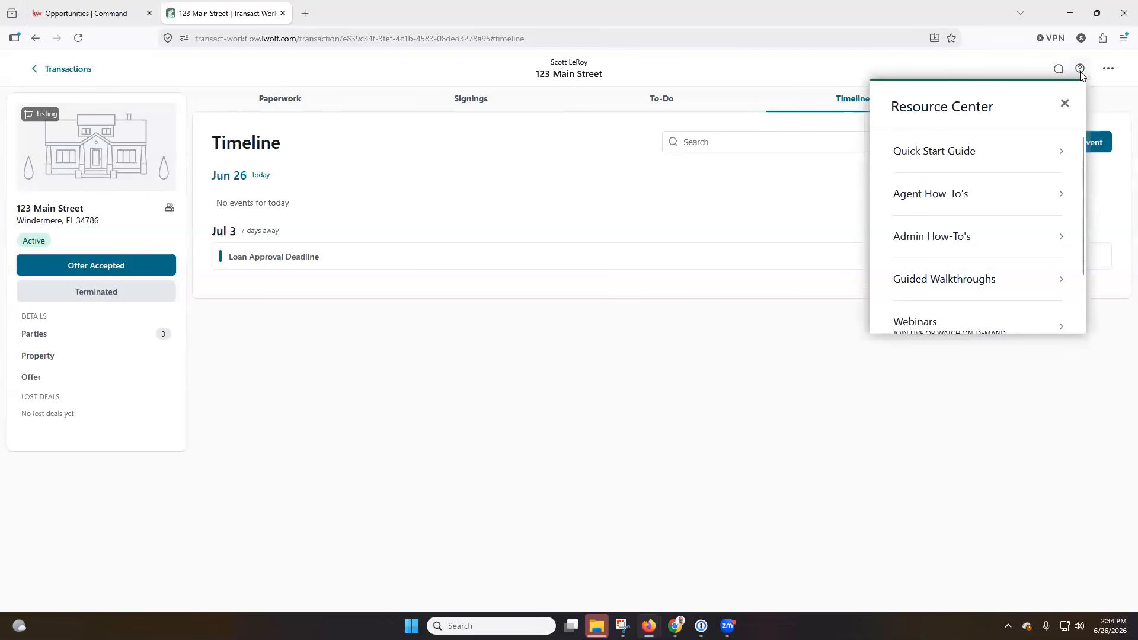
scroll(1009, 169, down, 2)
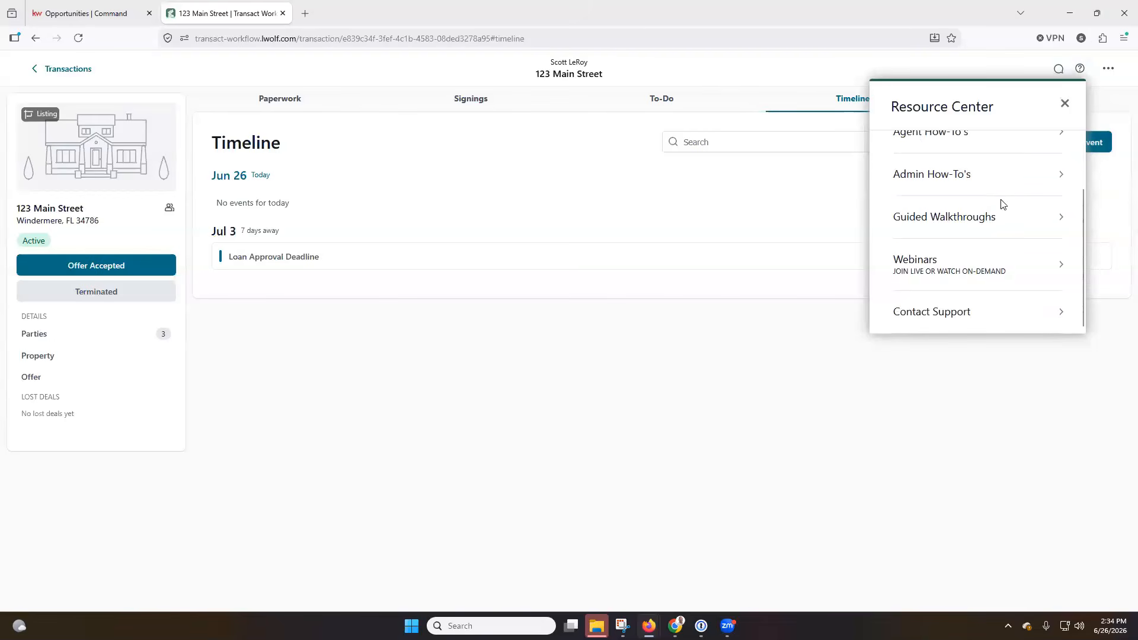
scroll(1002, 206, up, 2)
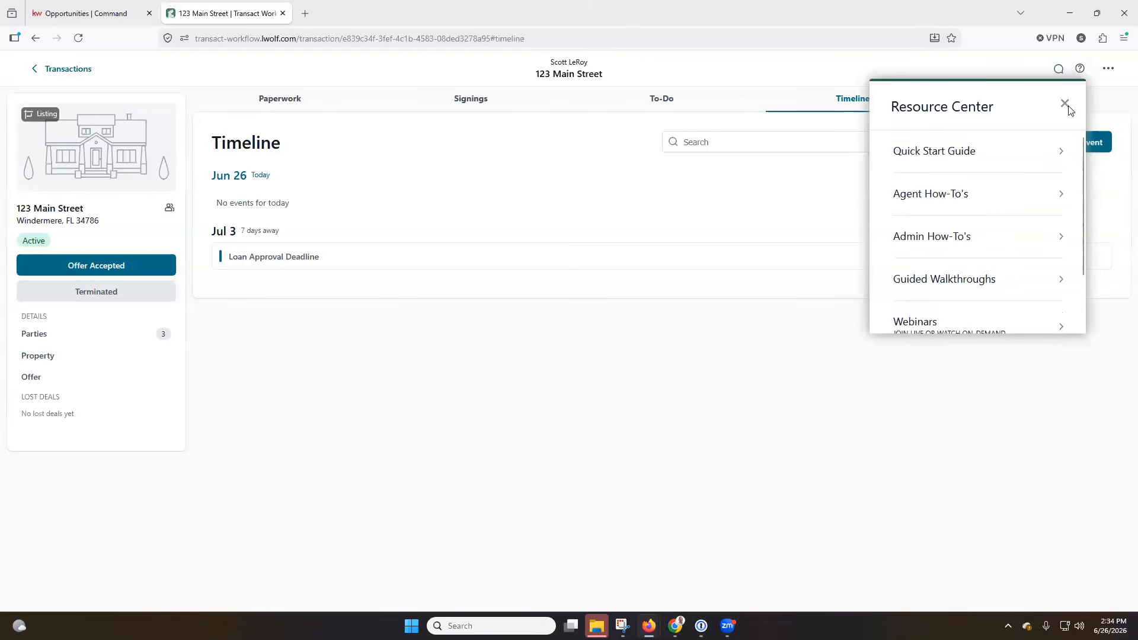
click(1065, 106)
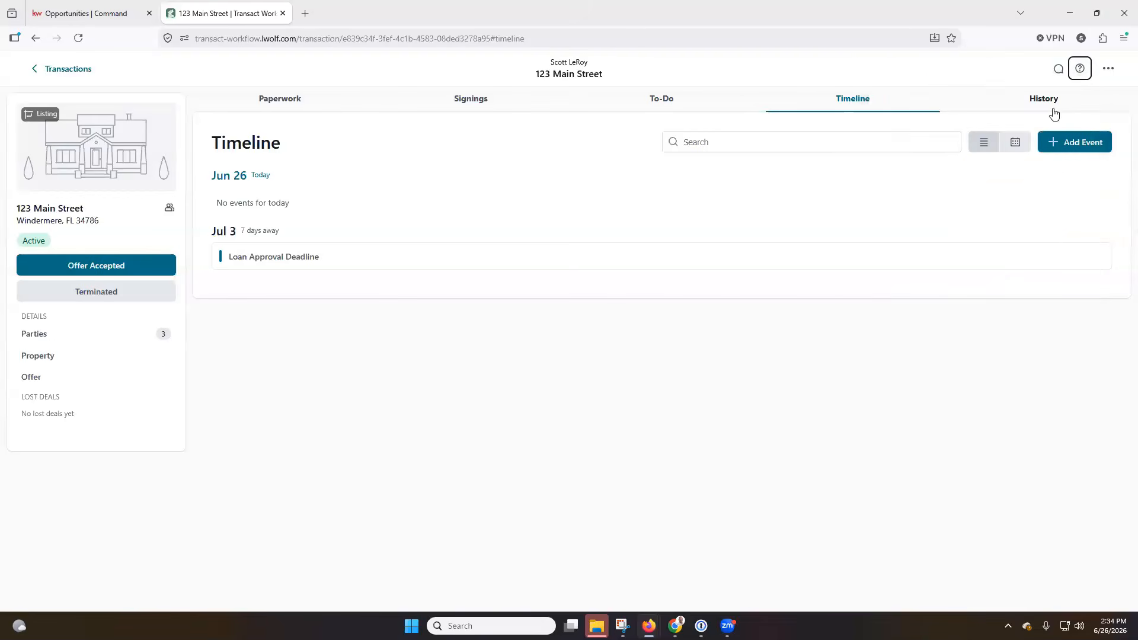
click(1109, 69)
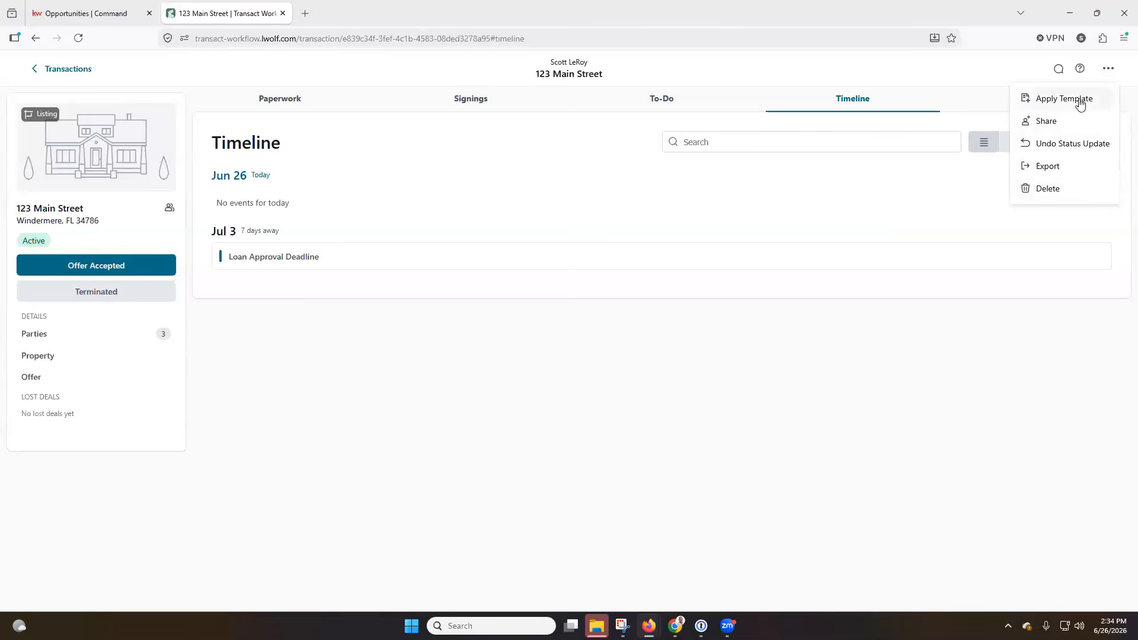
Dismiss the actions menu and show 123 Main Street's Paperwork with its four forms and folders
click(937, 79)
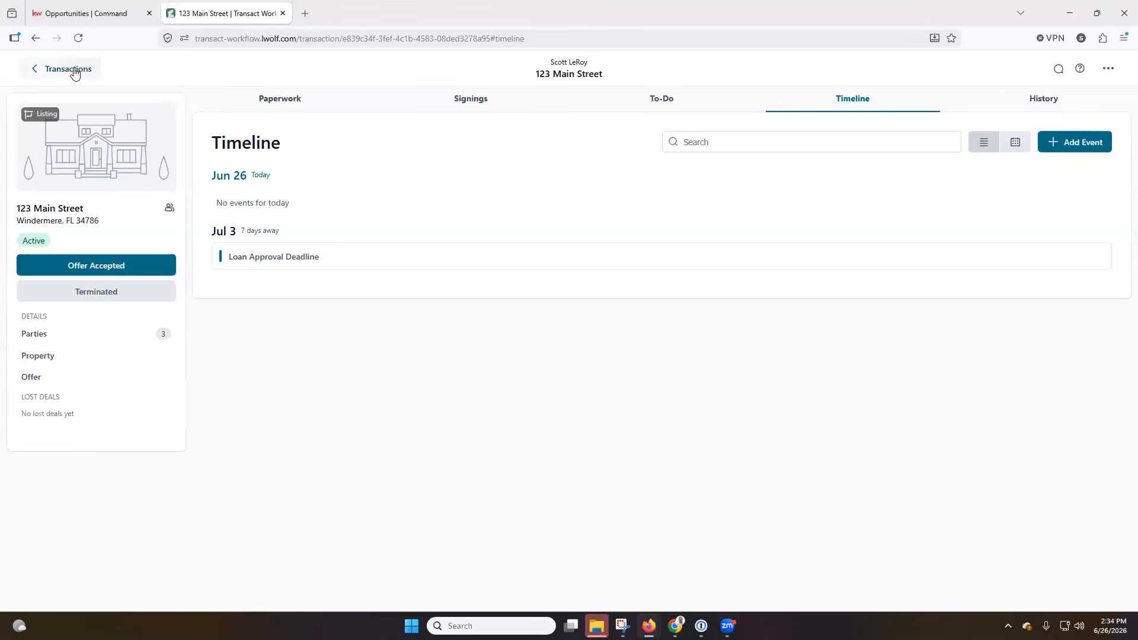
click(279, 97)
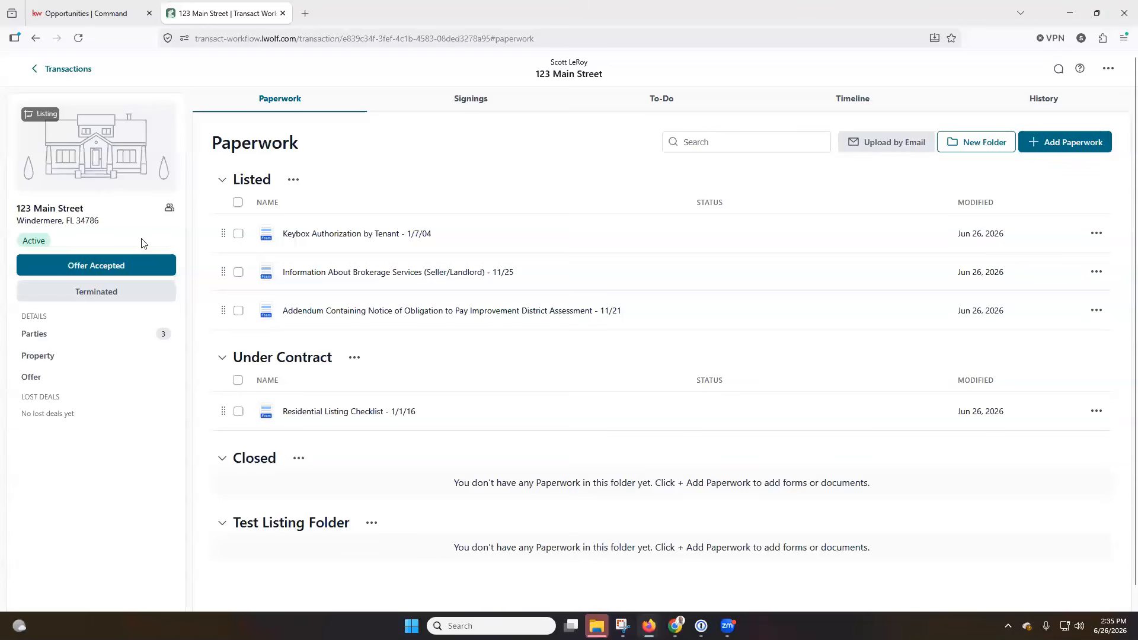
Switch to the KW Command listing Documents checklist, which shows 0 of 35 uploaded
click(109, 16)
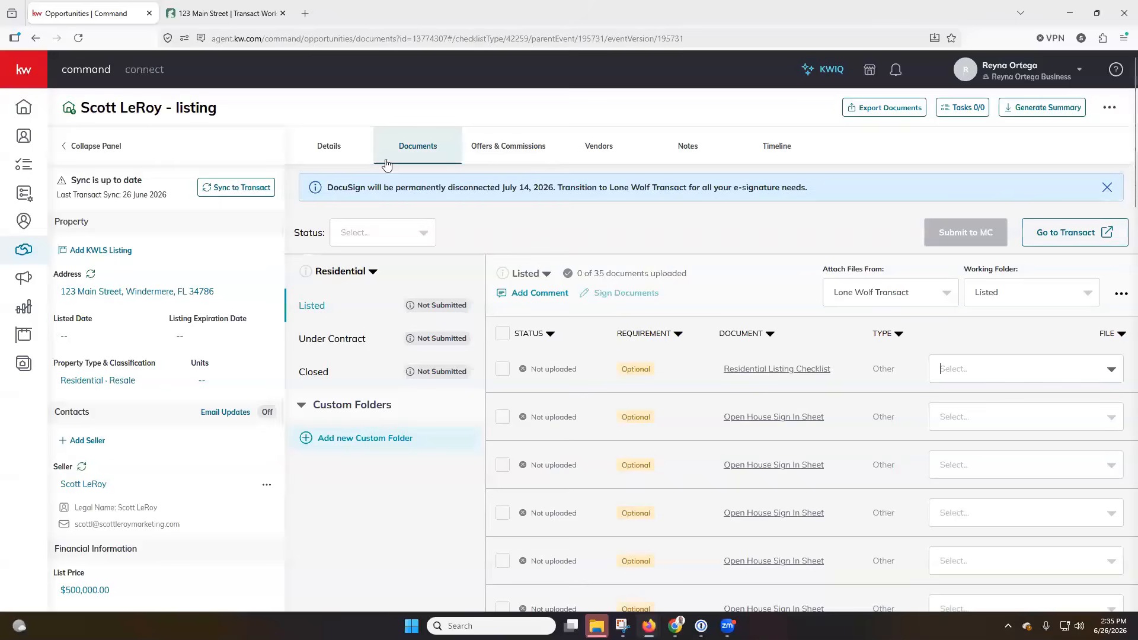
Return to the 123 Main Street Paperwork page in Transact
click(258, 17)
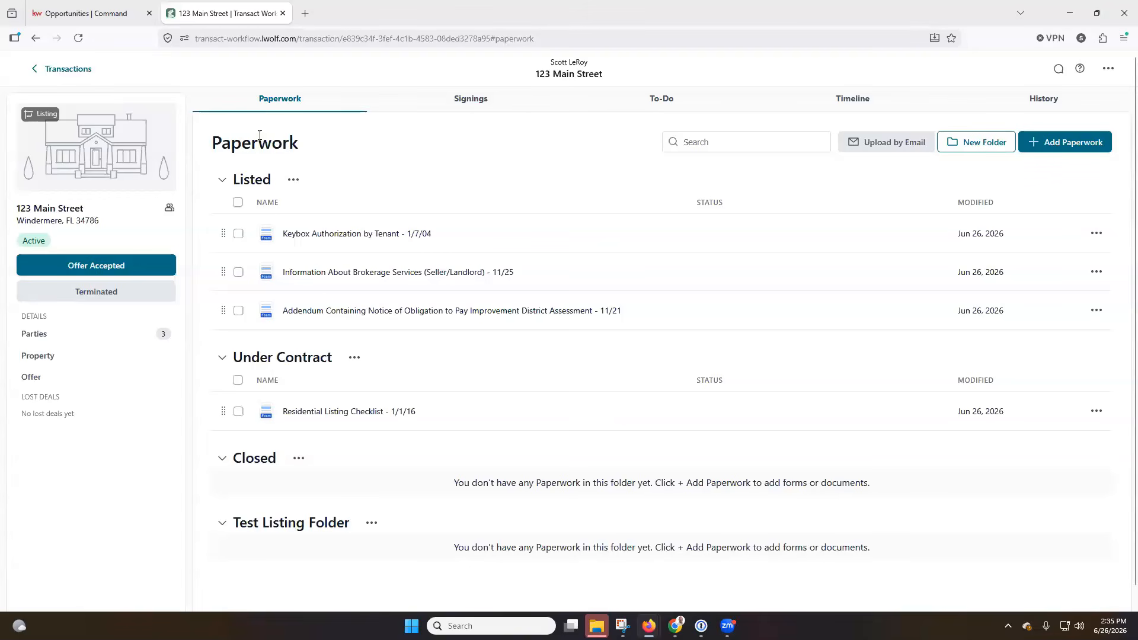
Go back to the Transactions list showing the 123 Main Street, Windermere listing card
click(80, 72)
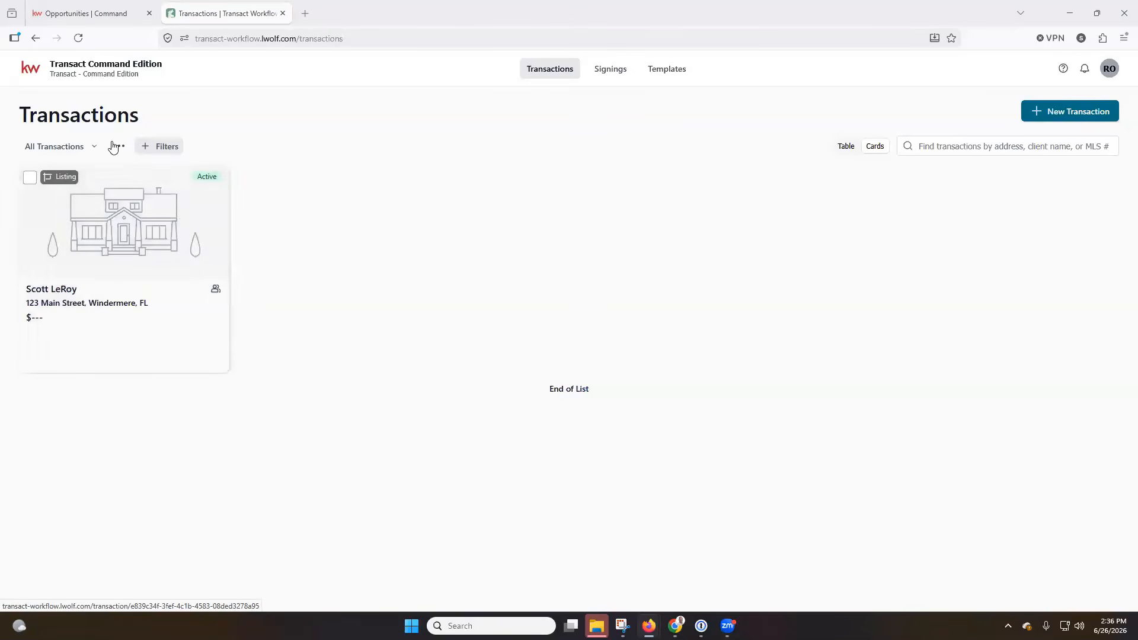
click(92, 148)
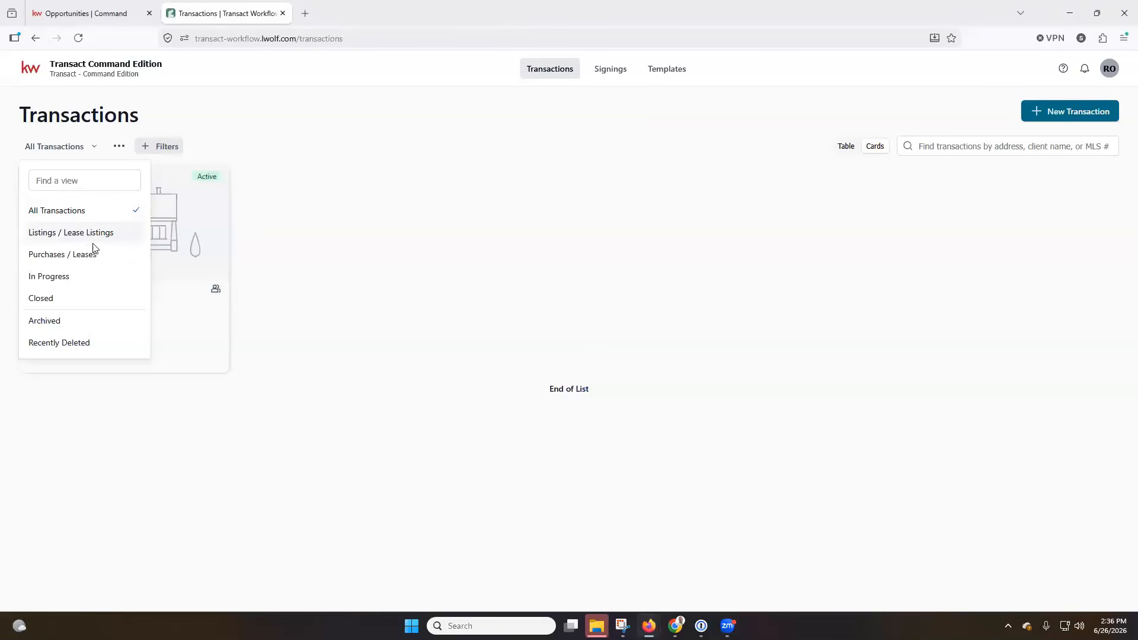
click(324, 151)
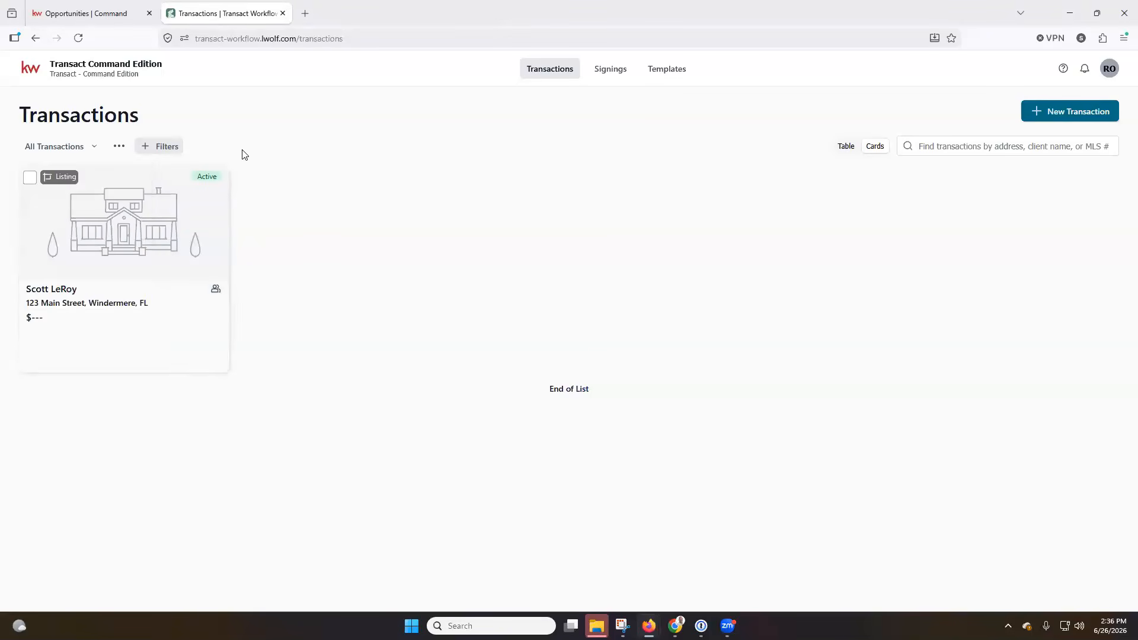
click(119, 147)
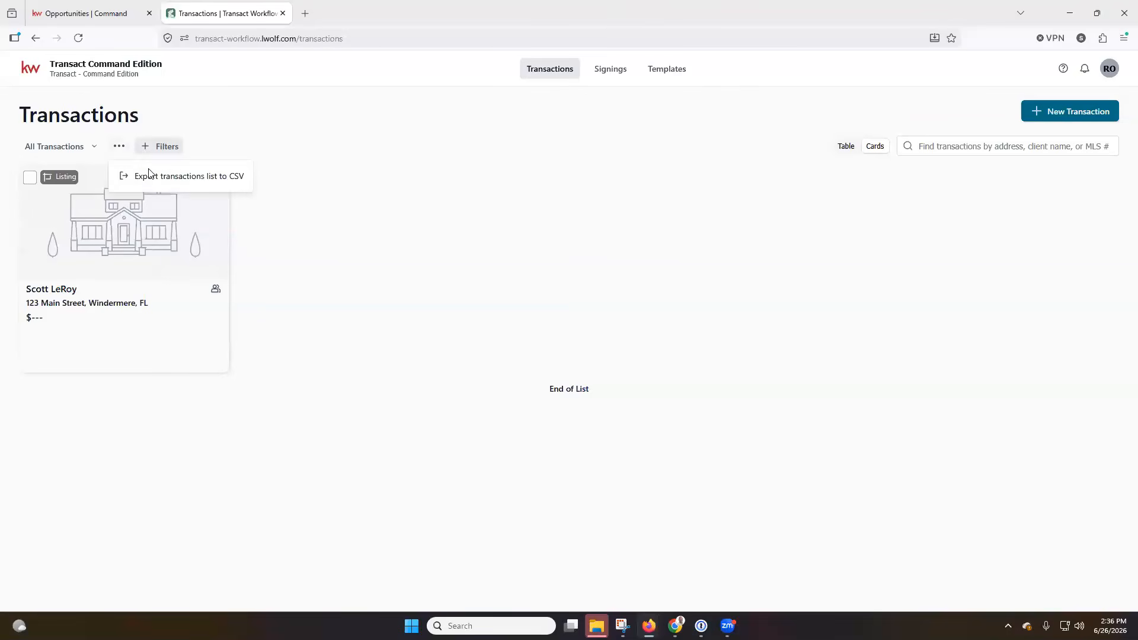
click(204, 172)
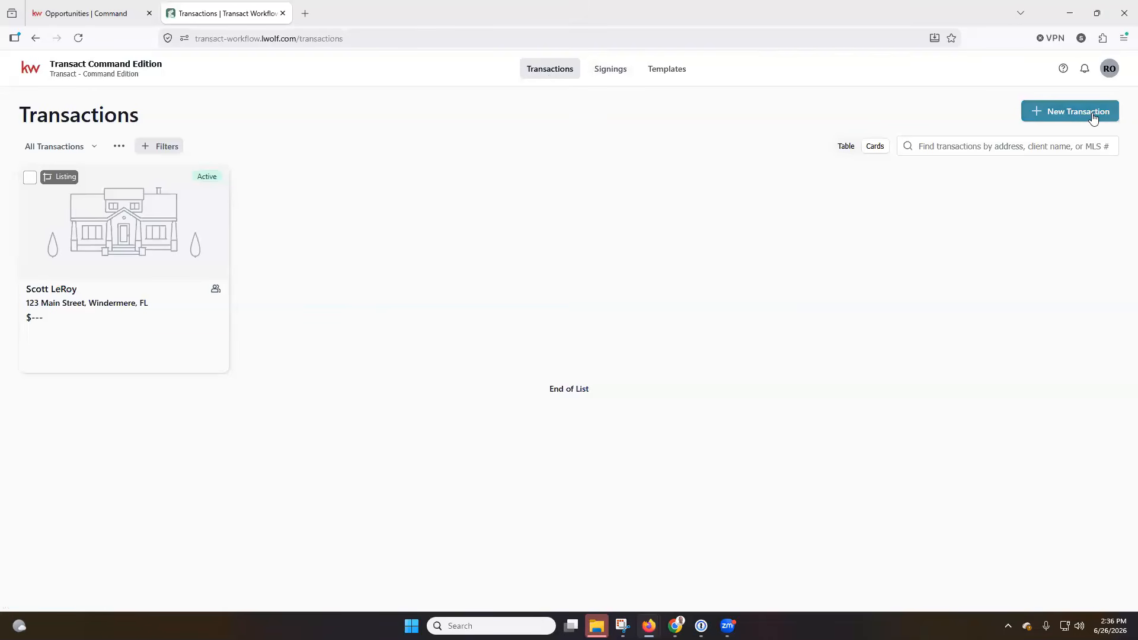
click(79, 11)
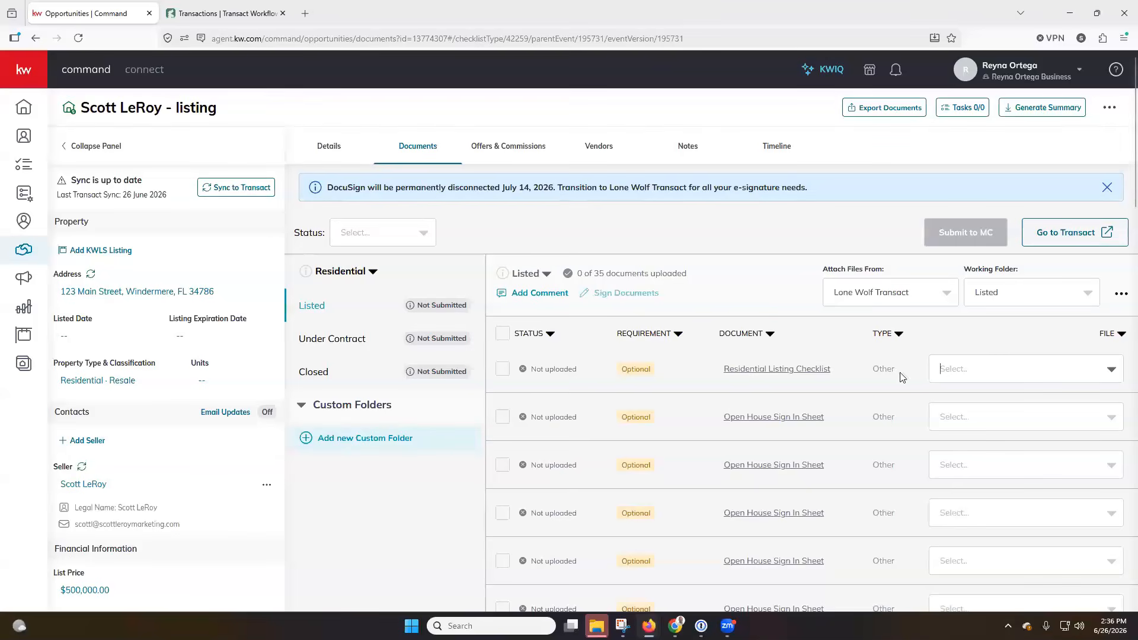
click(1121, 295)
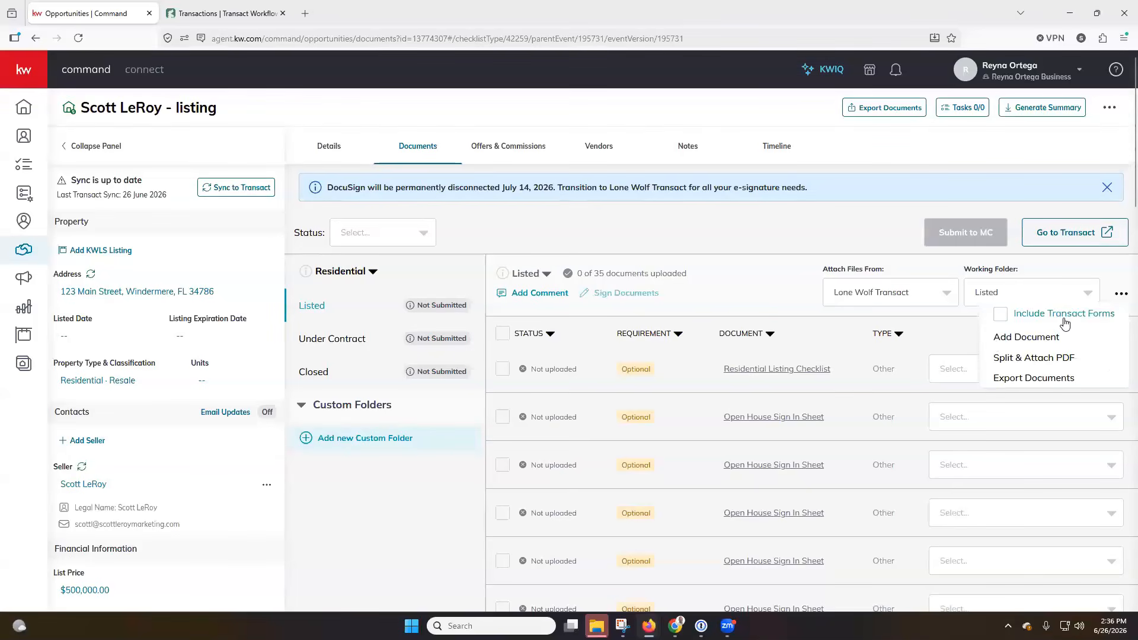
click(986, 365)
click(986, 365)
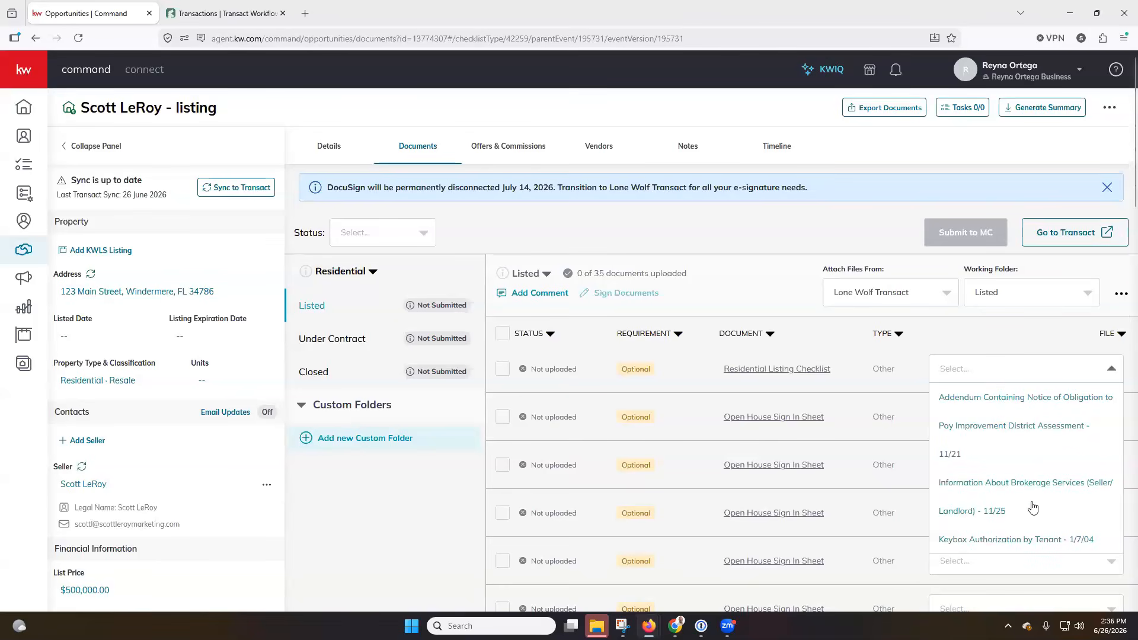
click(1002, 340)
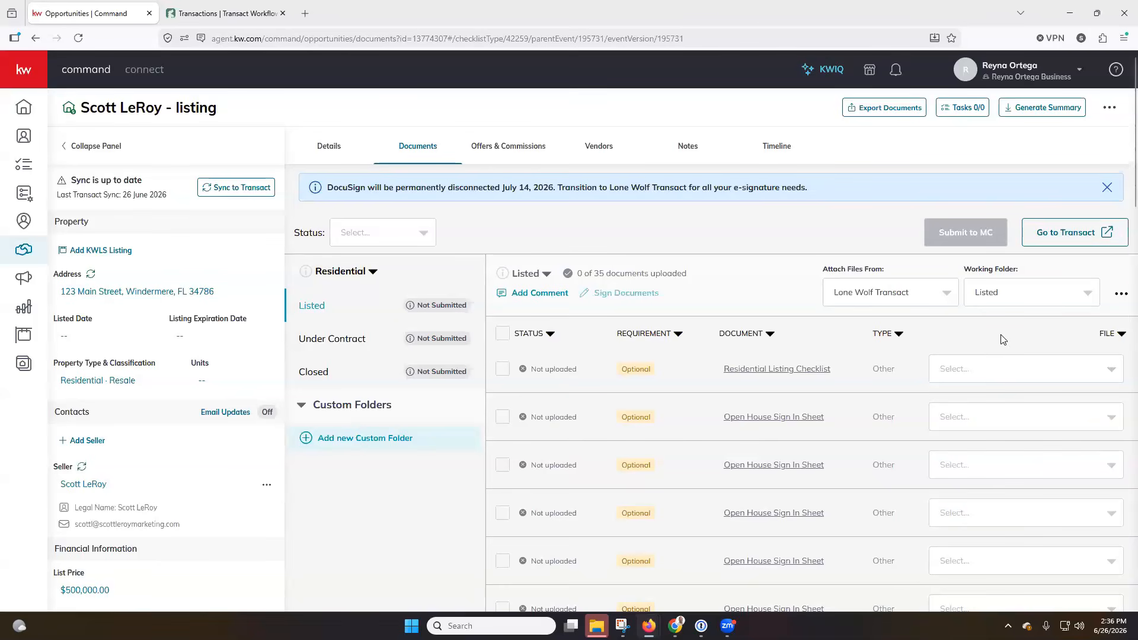
click(237, 15)
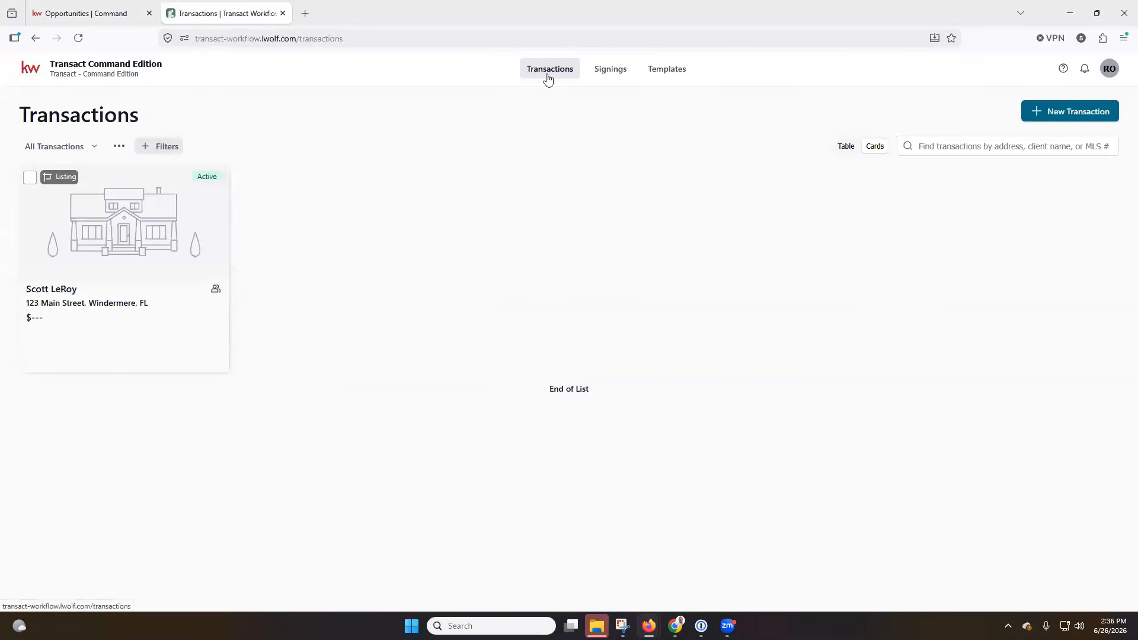
Go through Signings to the Templates page, which has no templates yet
click(609, 77)
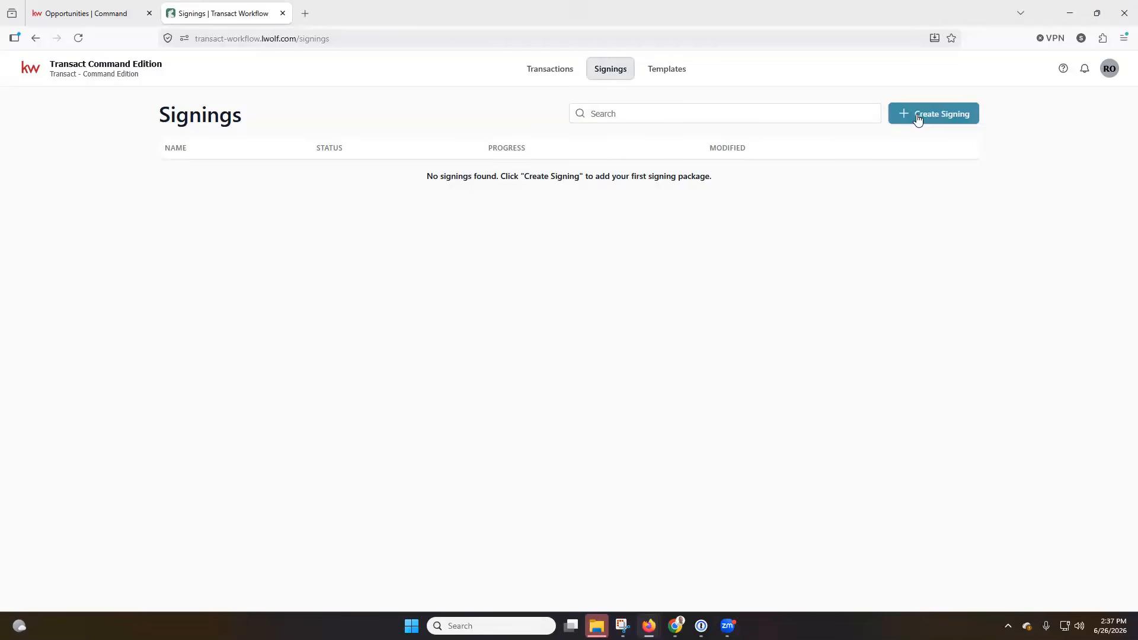
click(678, 74)
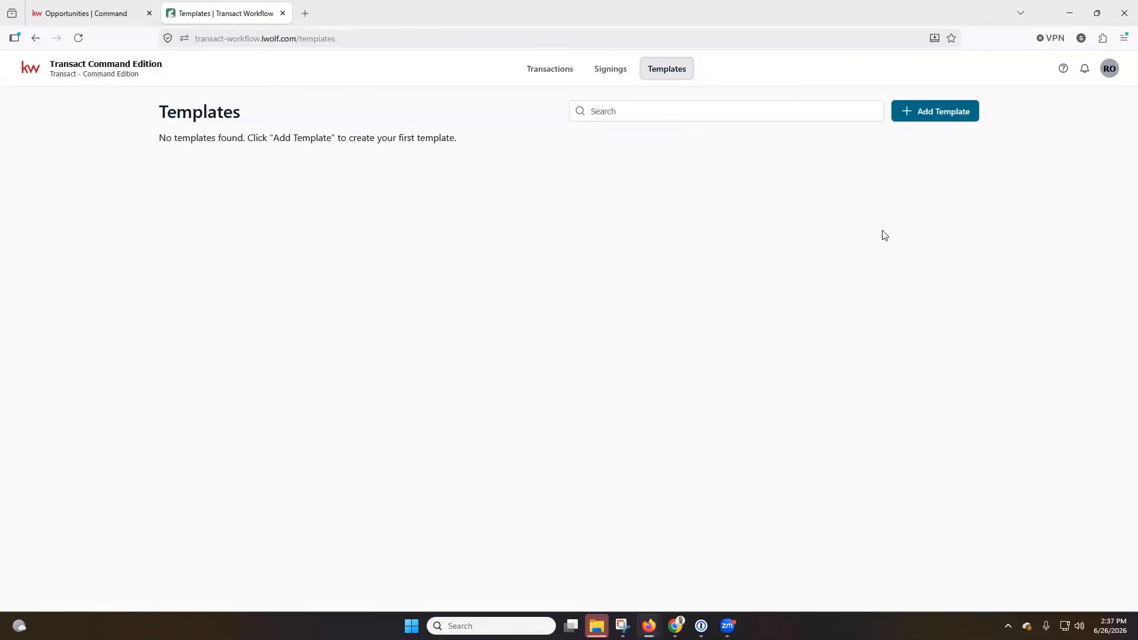
Start a new Personal template named Residential Listing, described 'Residential Templates To Use'
click(949, 122)
click(555, 174)
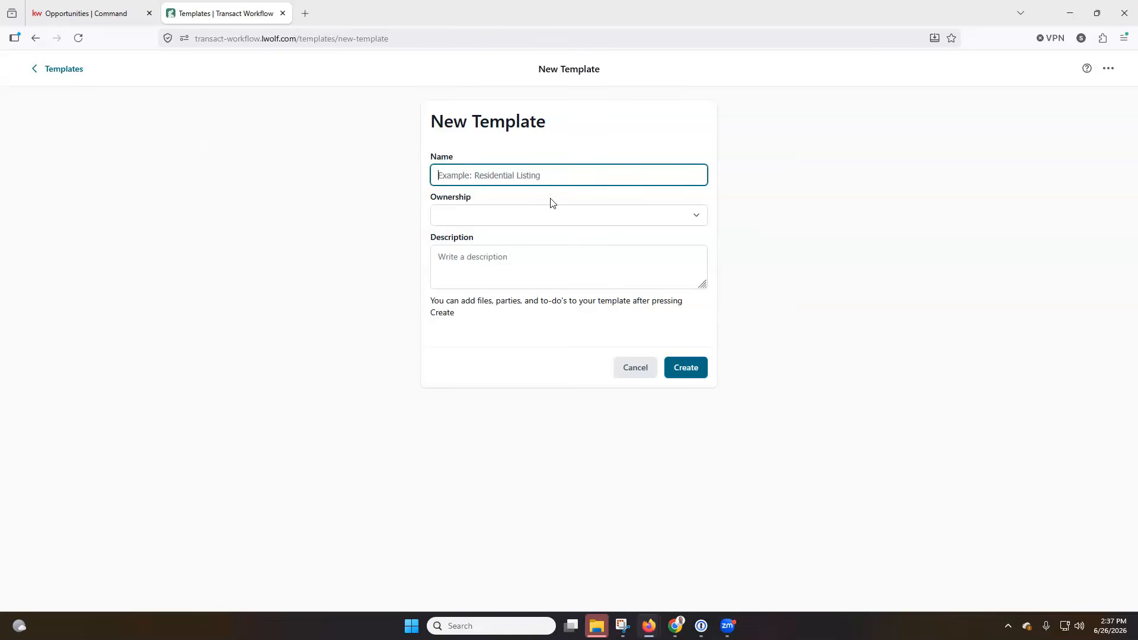
click(546, 176)
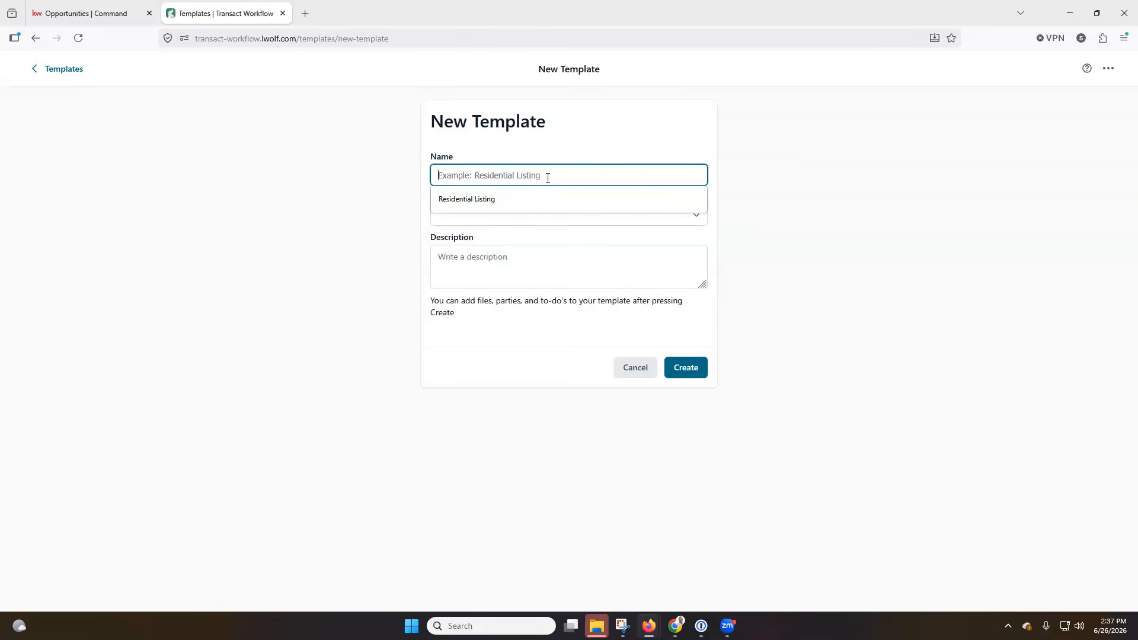
click(531, 197)
click(515, 219)
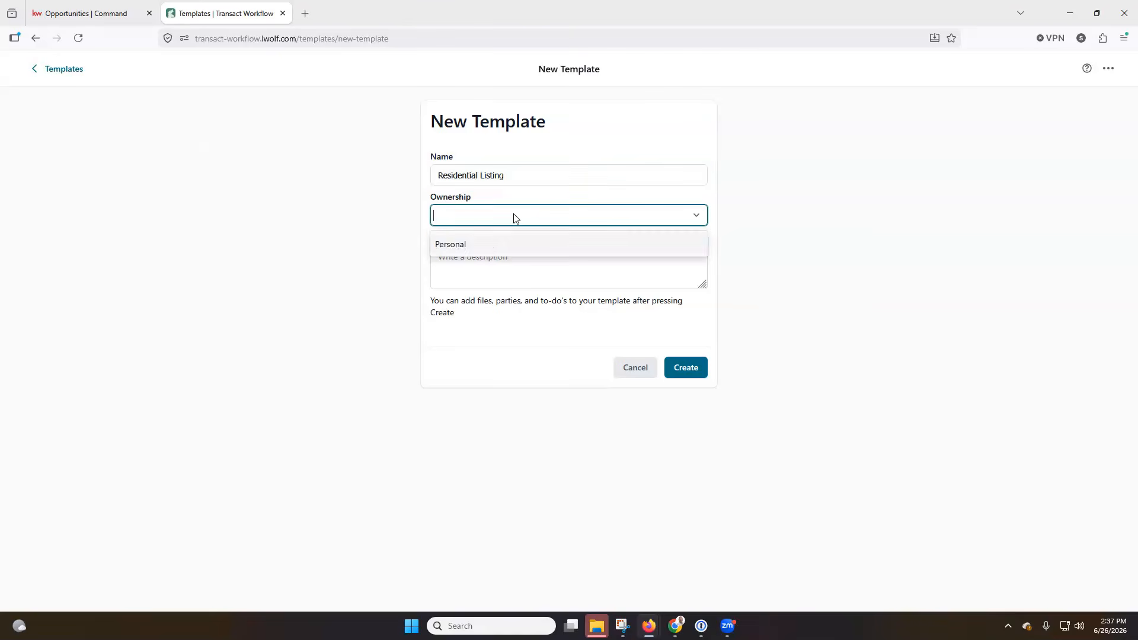
click(509, 244)
click(511, 261)
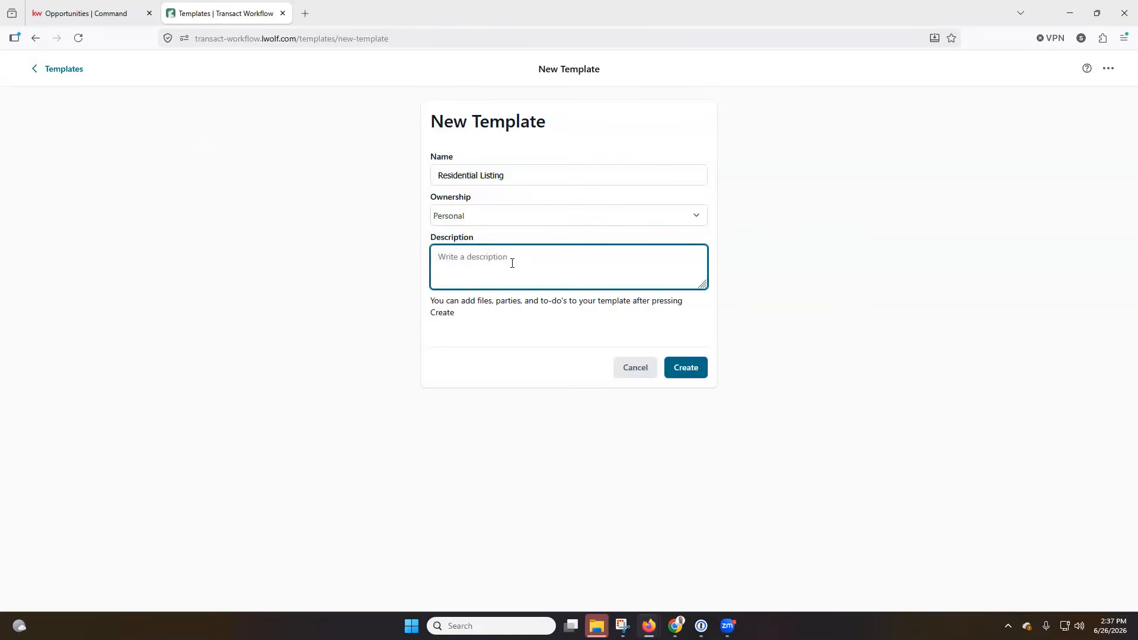
text(Residential Templates T oU)
key(BackSpace)
key(BackSpace)
key(BackSpace)
text(o Use)
Create the Residential Listing template and land on its empty Paperwork page
click(689, 366)
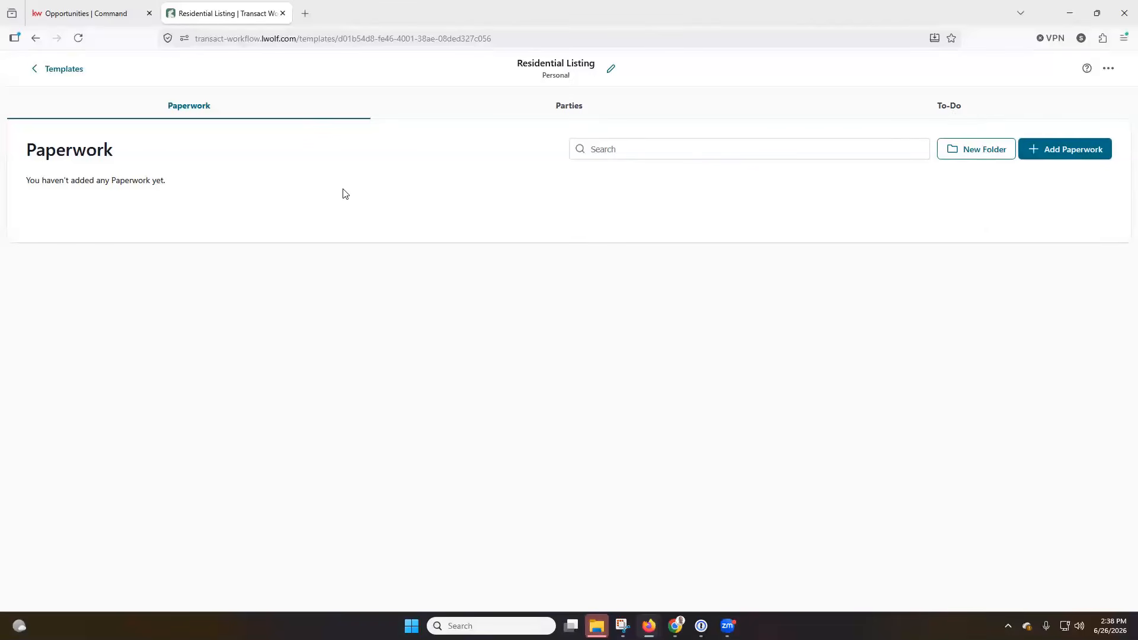
Create a new folder named 'Lisitng Docs For Residential' in the template paperwork
click(973, 152)
click(584, 344)
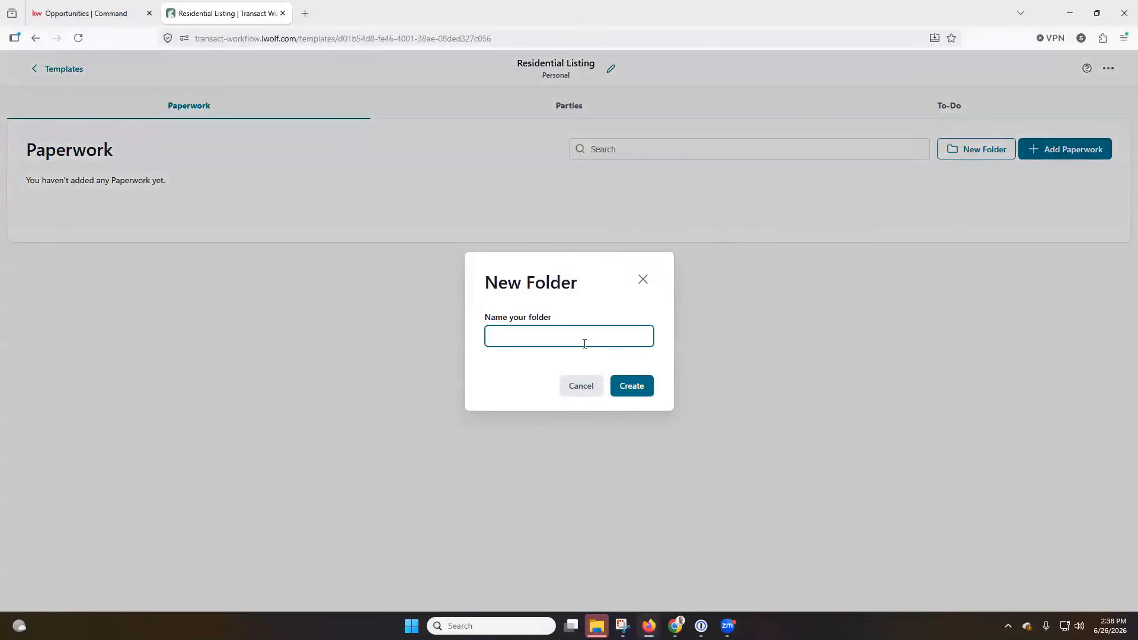
text(a)
key(BackSpace)
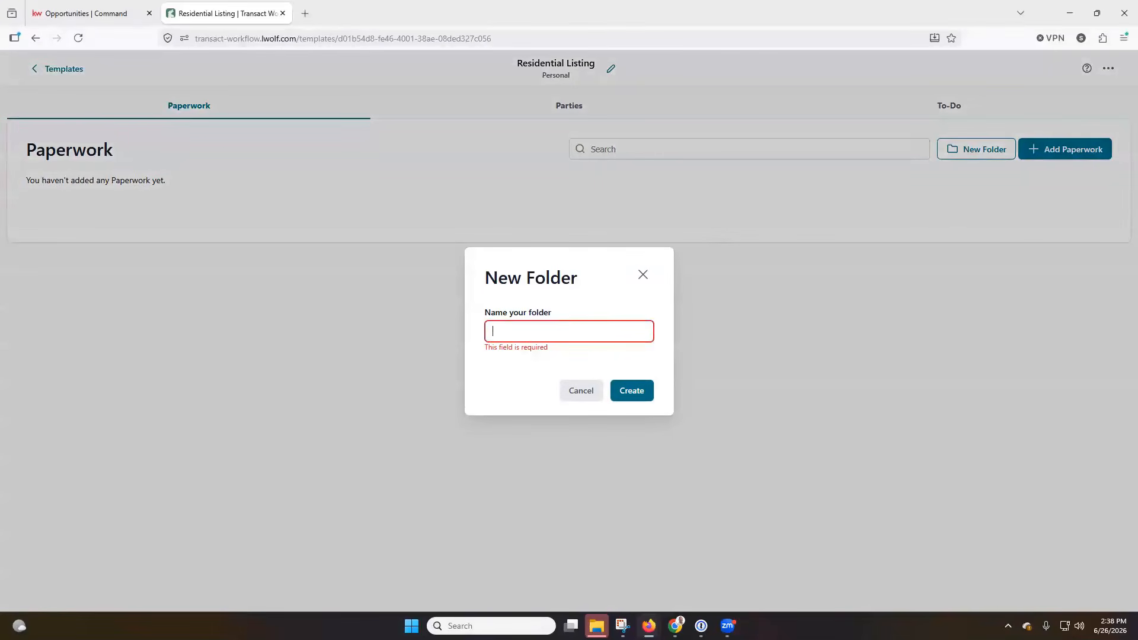
text(Lisitng Docs For )
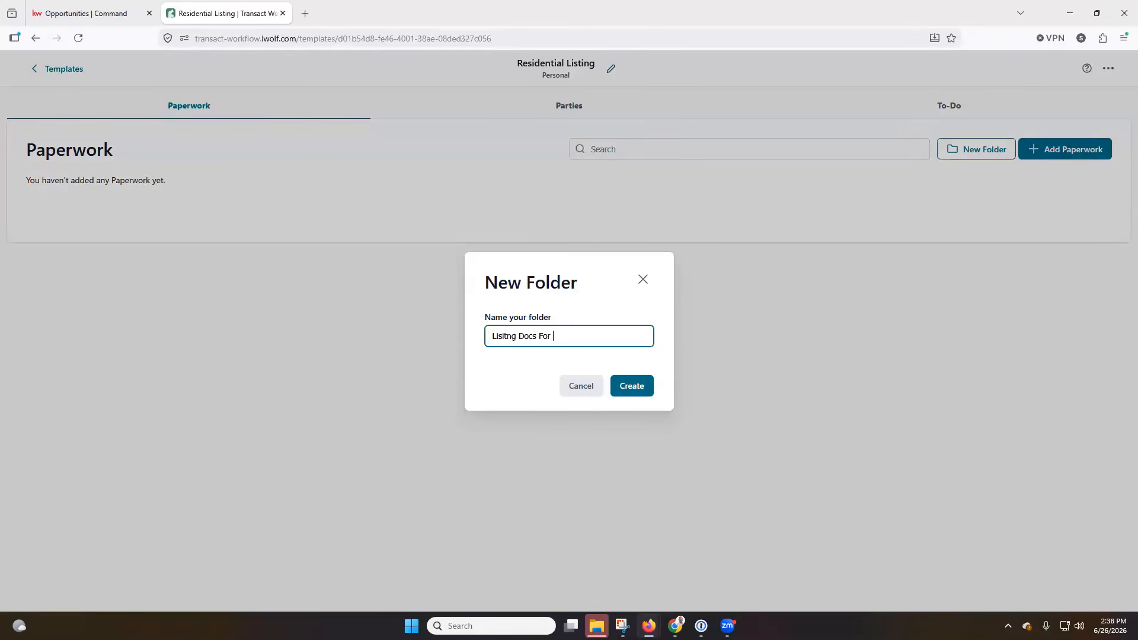
text(Residential)
click(633, 386)
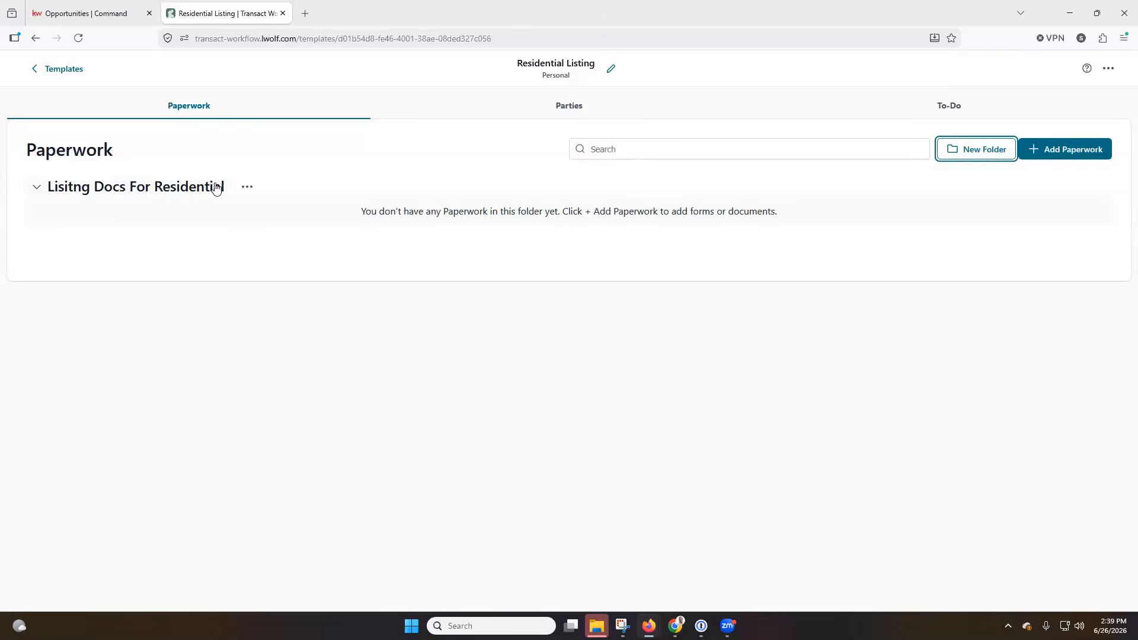
Rename the folder to fix the spelling to 'Listing Docs For Residential'
click(247, 187)
click(227, 238)
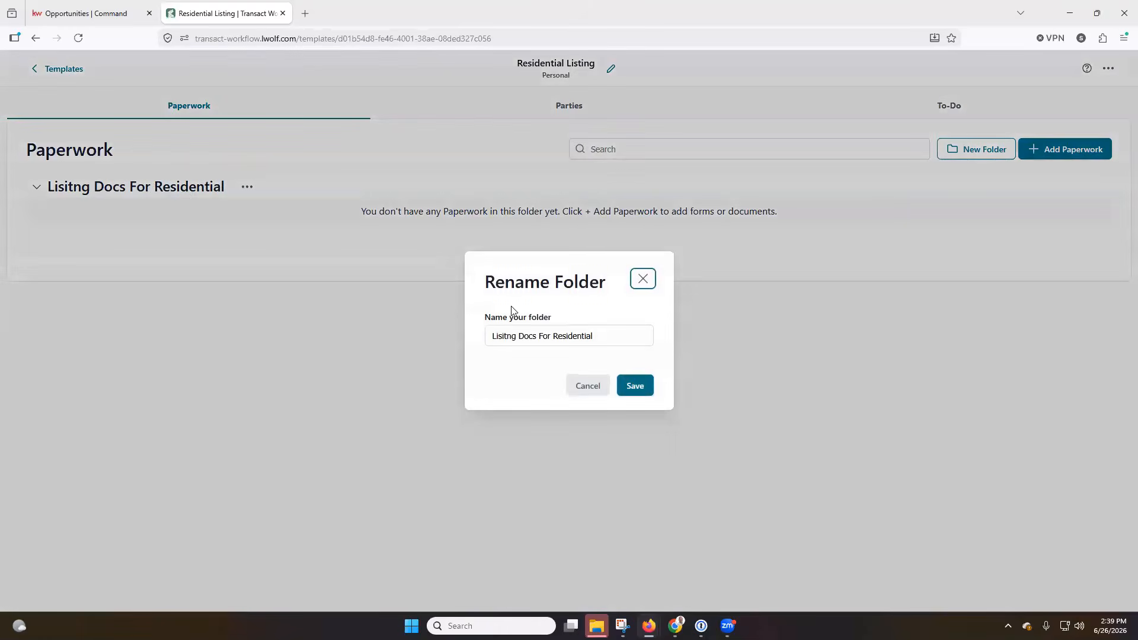
click(507, 338)
key(BackSpace)
key(BackSpace)
text(ti)
click(642, 391)
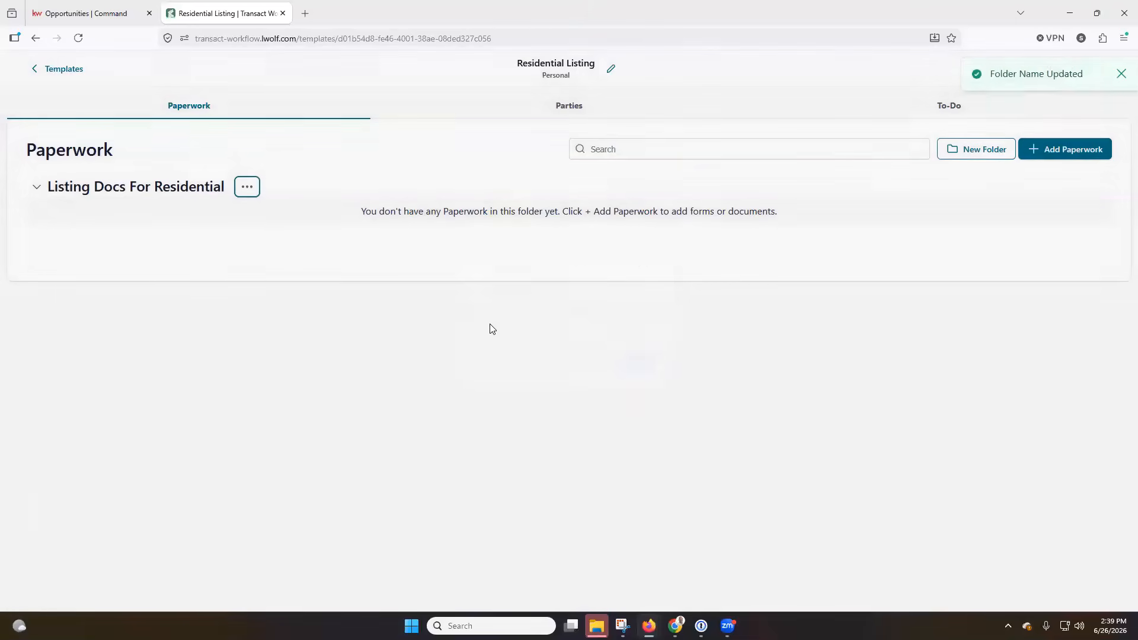
click(258, 196)
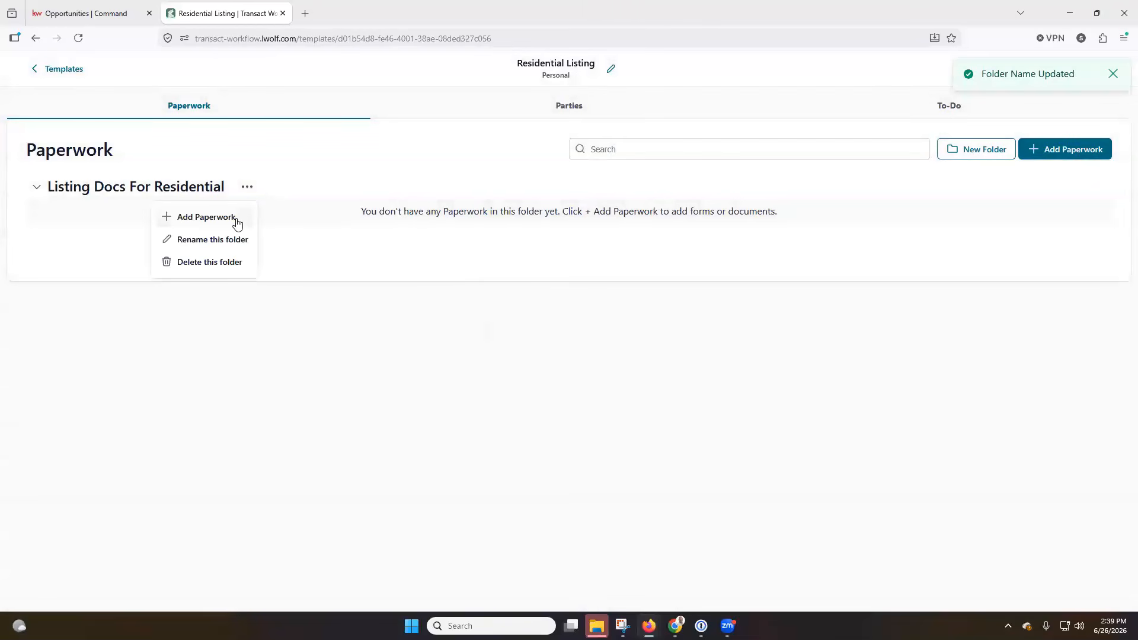
Add Residential Listing Agreement - Exclusive and, after searching 'listing', Business Listing Agreement
click(1074, 157)
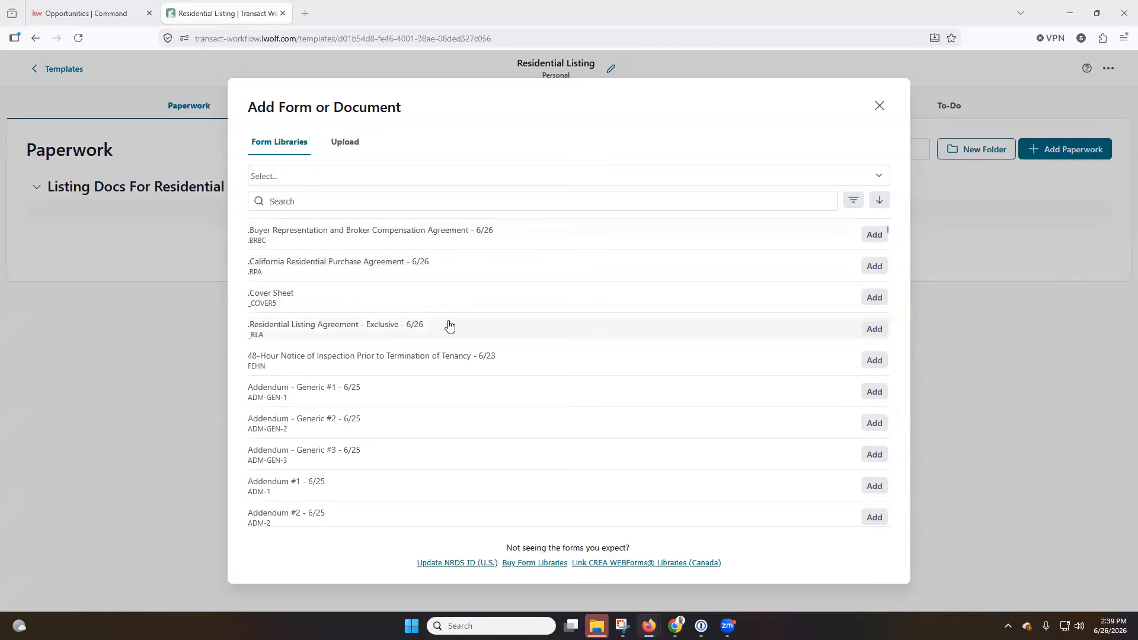
click(875, 330)
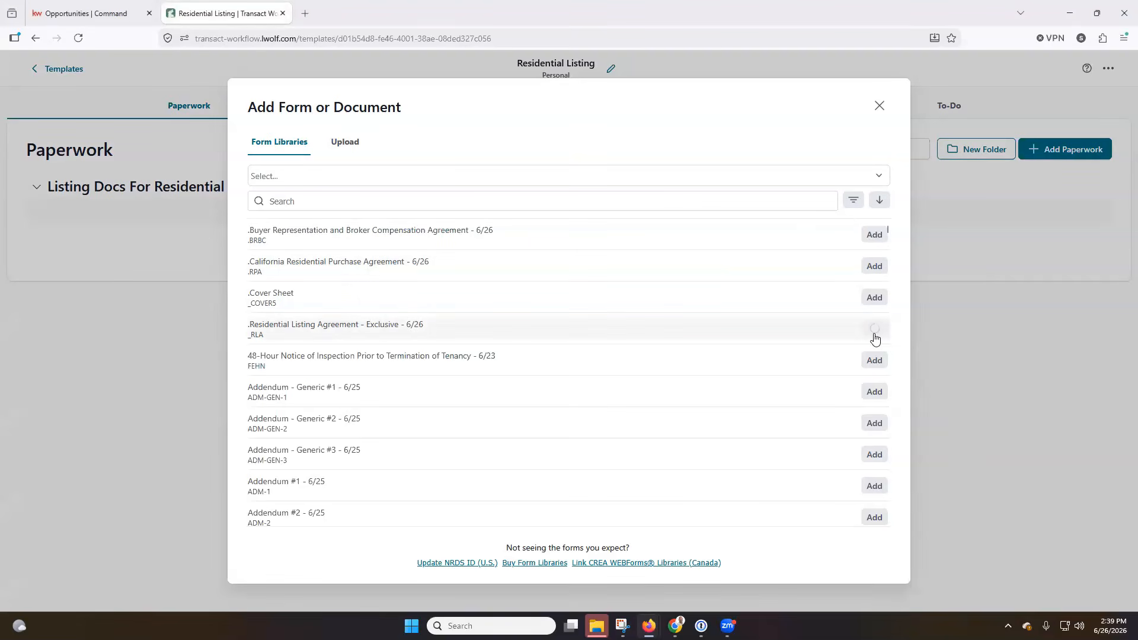
click(358, 198)
text(listing)
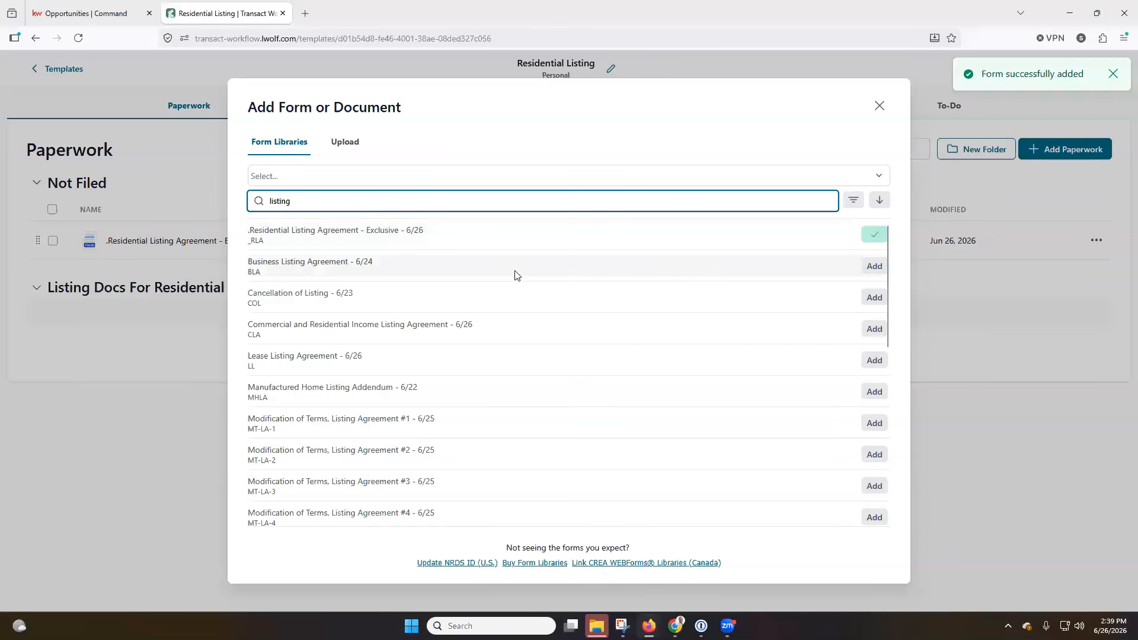
click(869, 268)
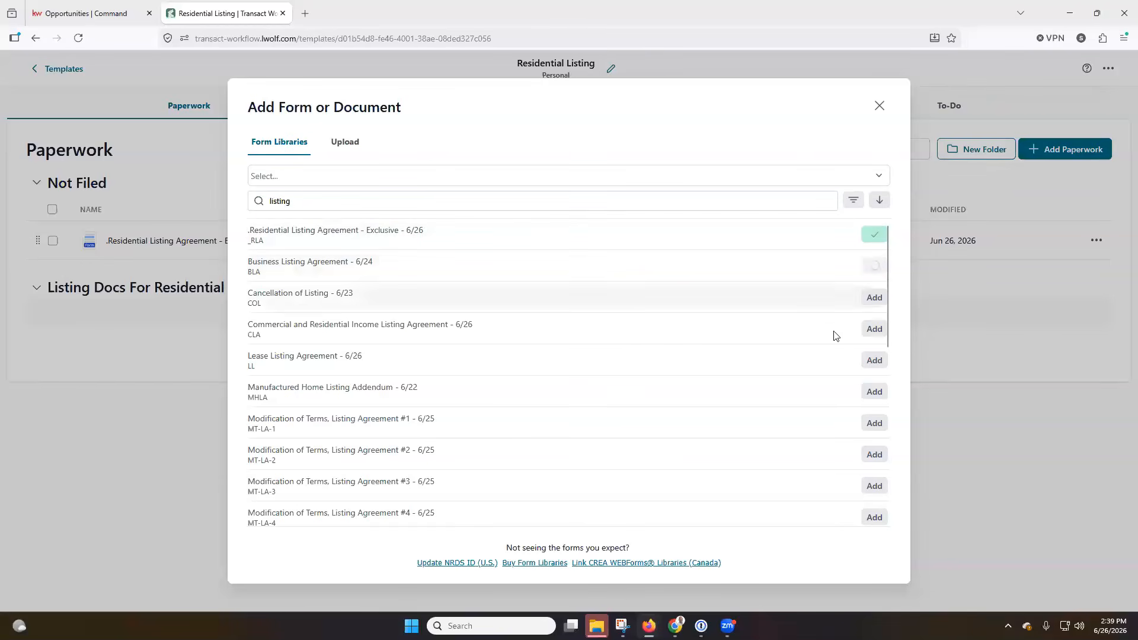
Add Commercial and Residential Income, Lease, Res. Exclusive, Reo Advisory, Probate and MLS Addendum forms
click(876, 329)
click(875, 362)
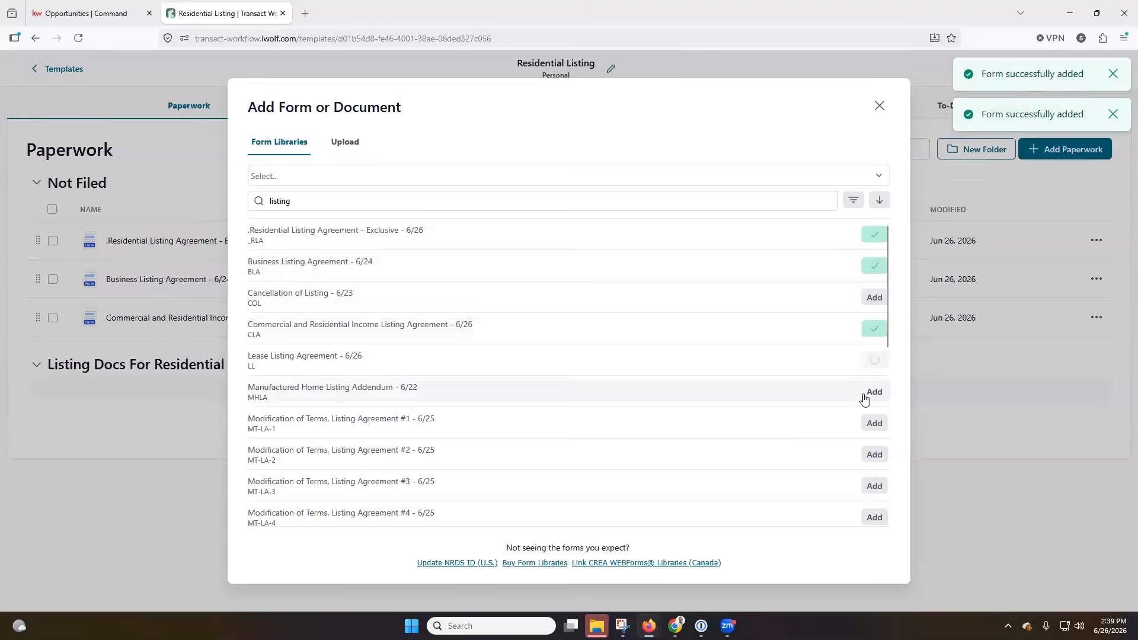
scroll(810, 414, down, 4)
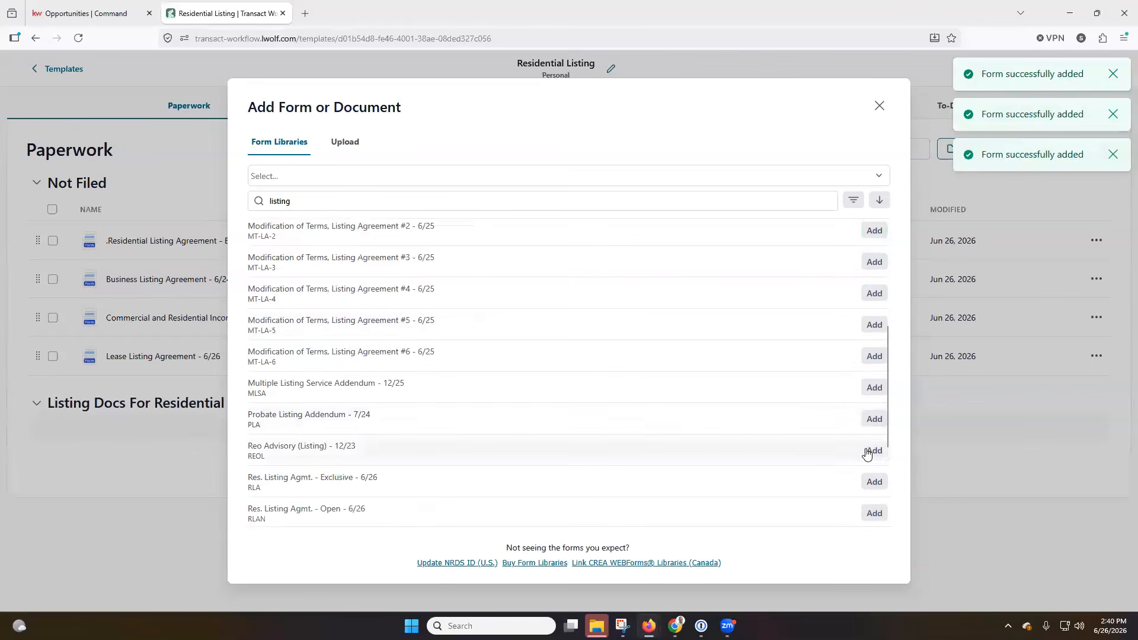
click(874, 482)
click(874, 451)
click(874, 419)
click(874, 388)
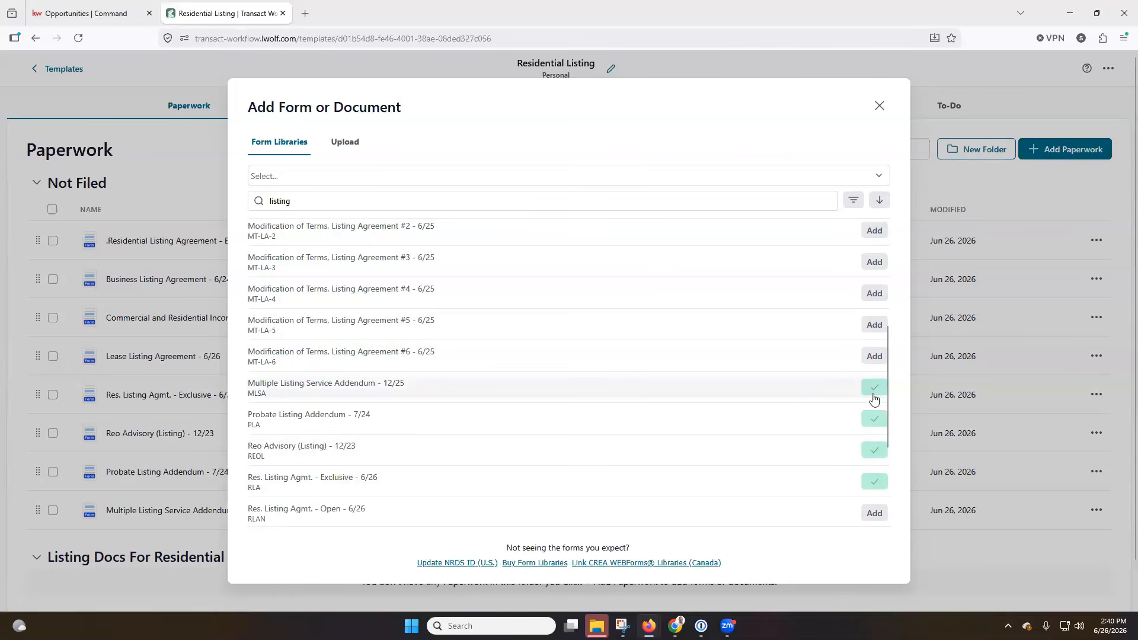
scroll(800, 400, up, 4)
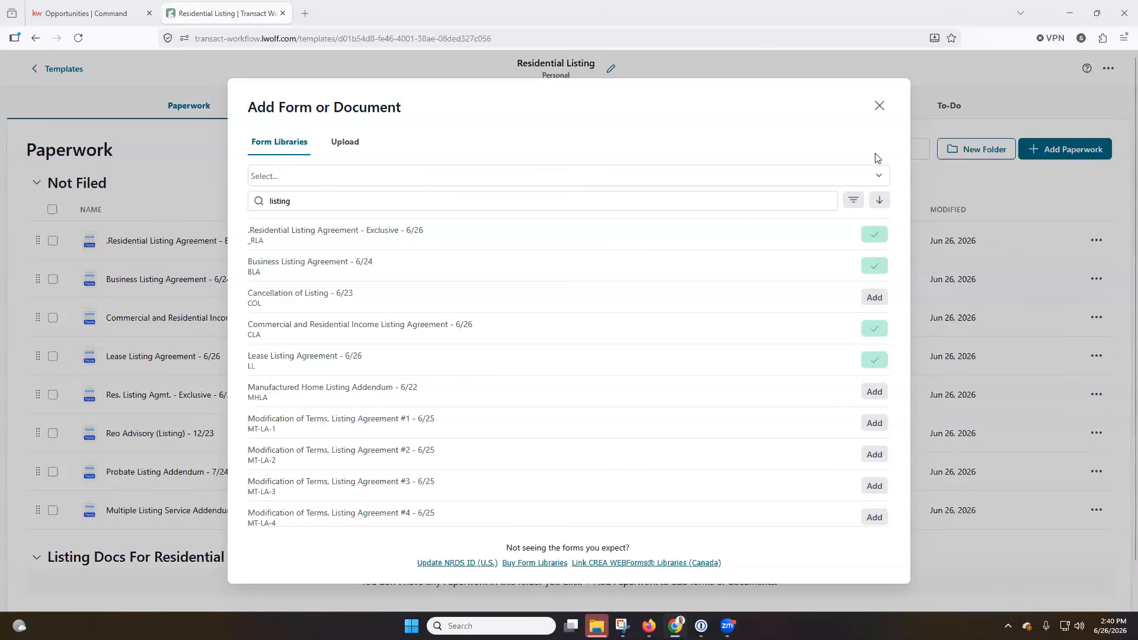
File the MLS Addendum, Probate Addendum, Reo Advisory and Lease Listing Agreement into Listing Docs For Residential
click(879, 106)
click(1096, 241)
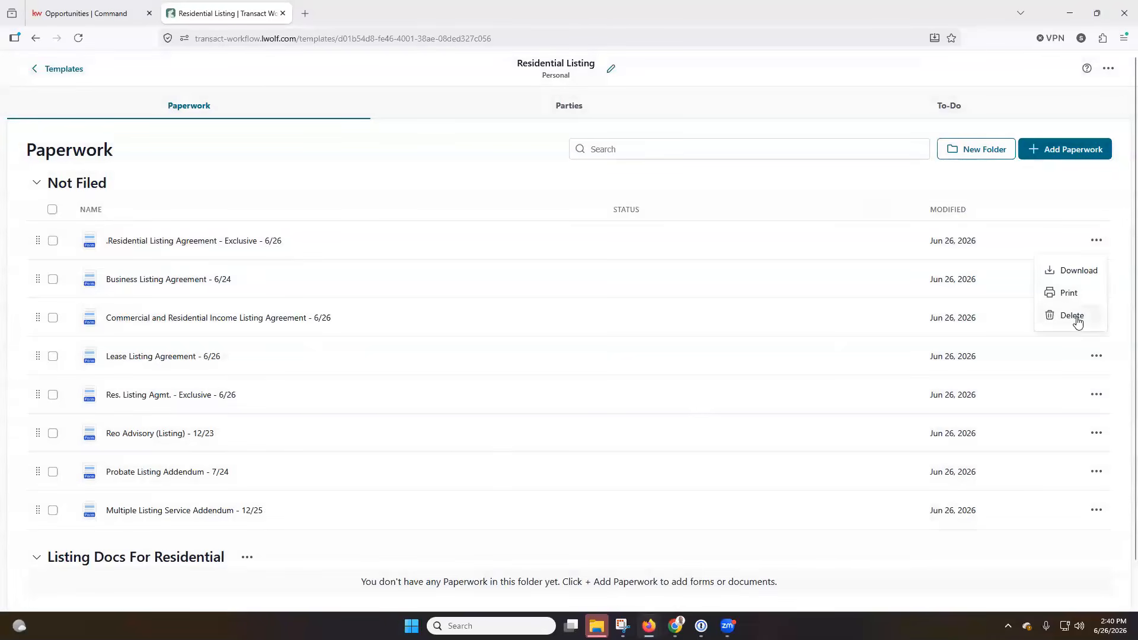
click(335, 178)
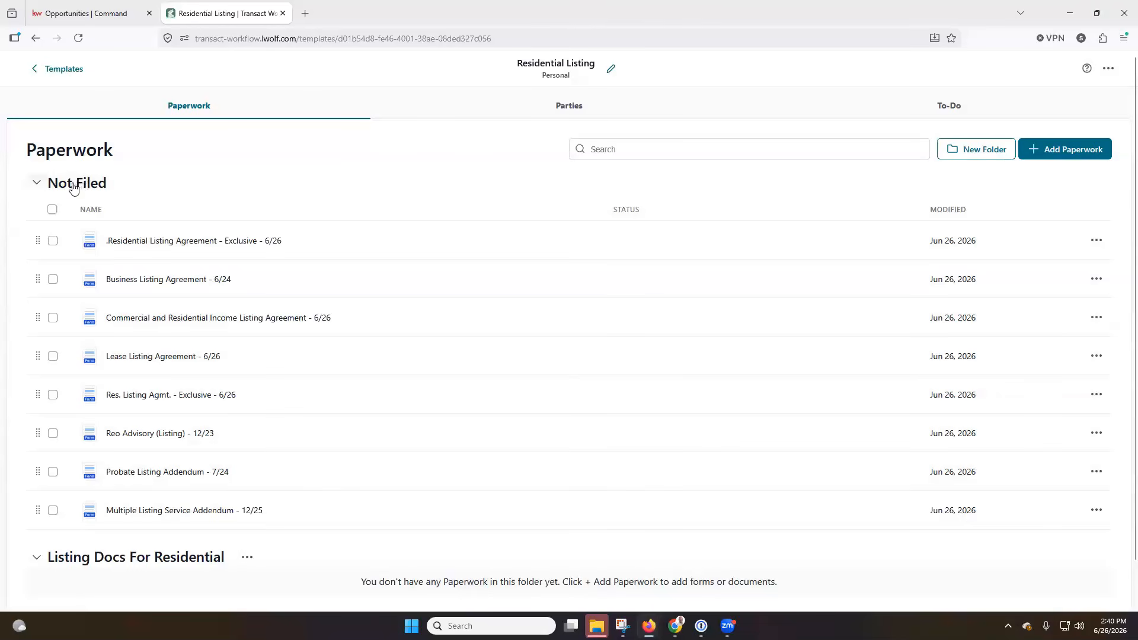
scroll(175, 201, down, 1)
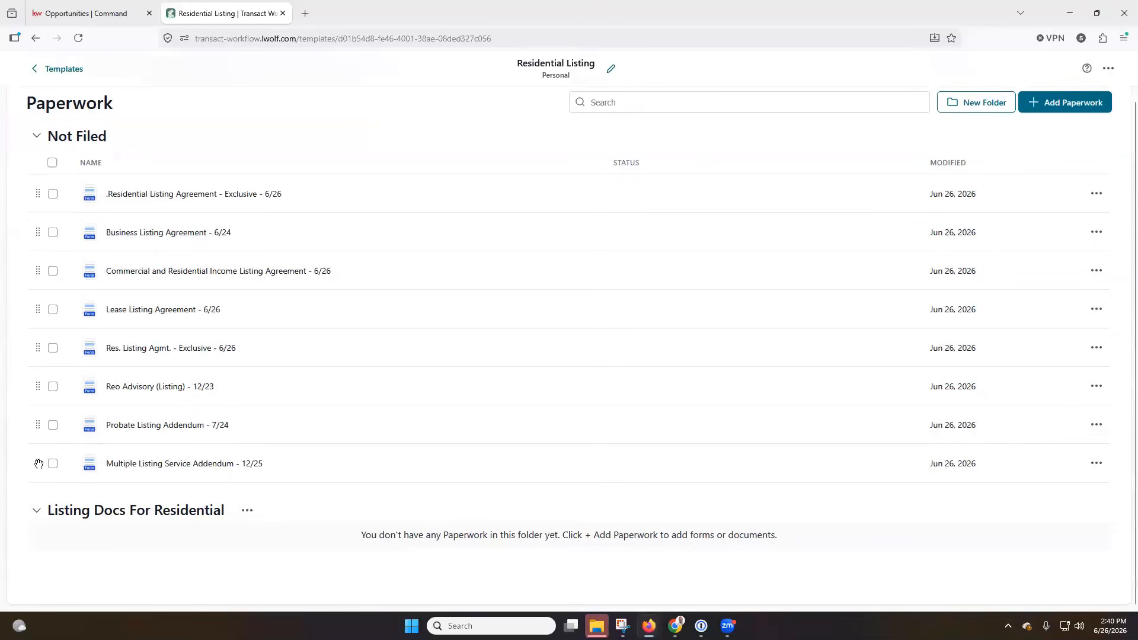
drag(38, 464, 38, 531)
drag(38, 427, 38, 516)
drag(38, 388, 38, 489)
drag(38, 350, 38, 445)
drag(38, 312, 38, 413)
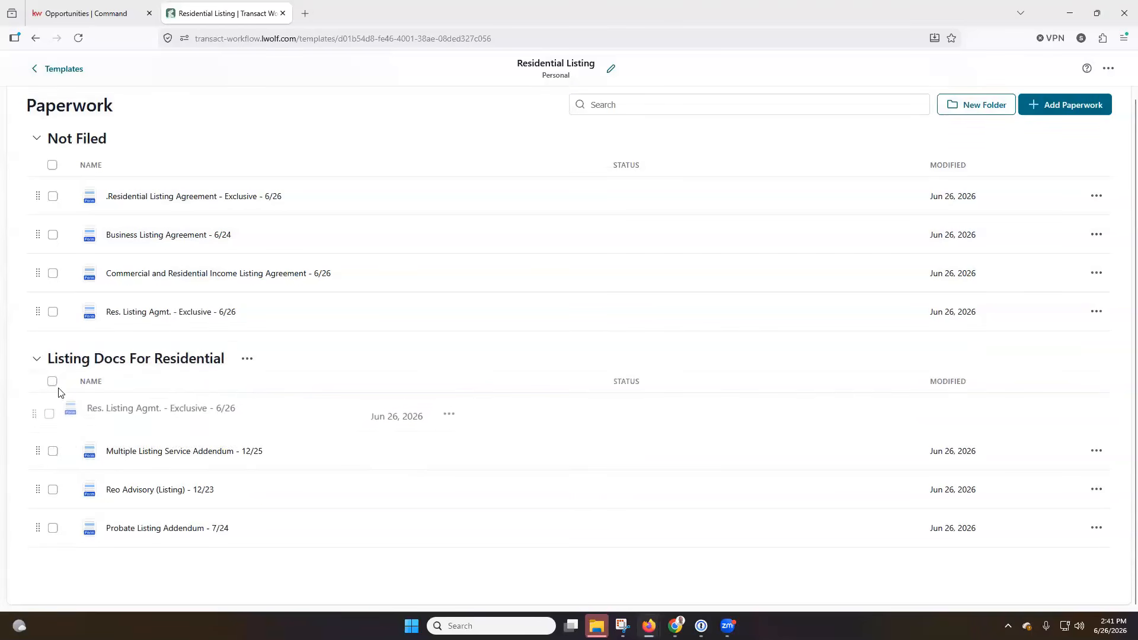
File Res. Exclusive, Commercial and Business agreements, placing Residential Listing Agreement at the top
click(247, 360)
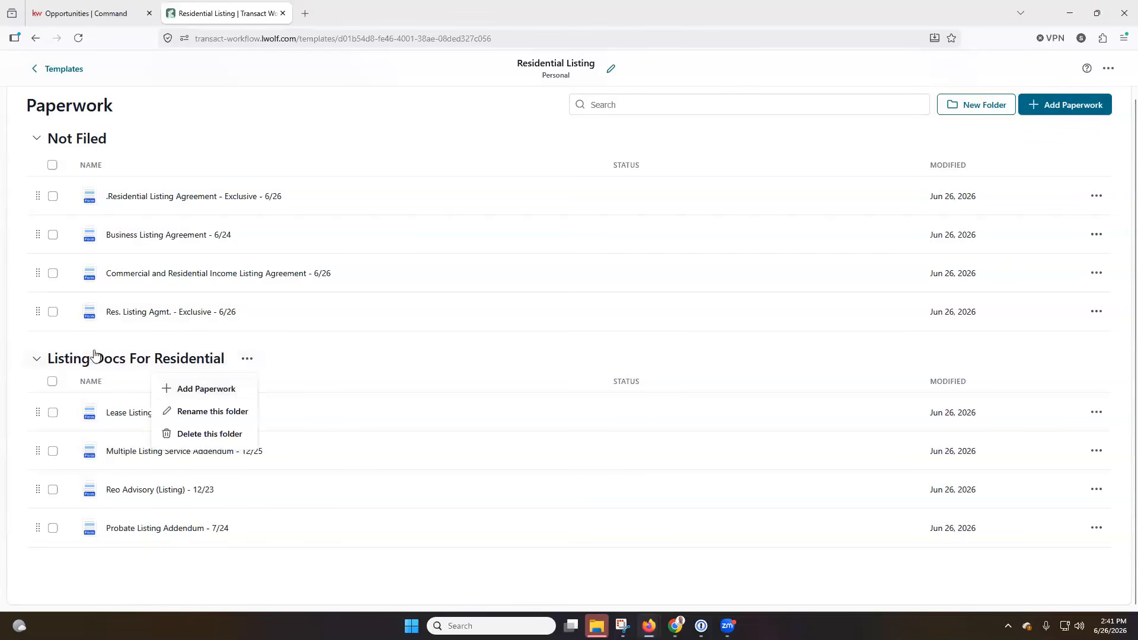
drag(38, 309, 38, 310)
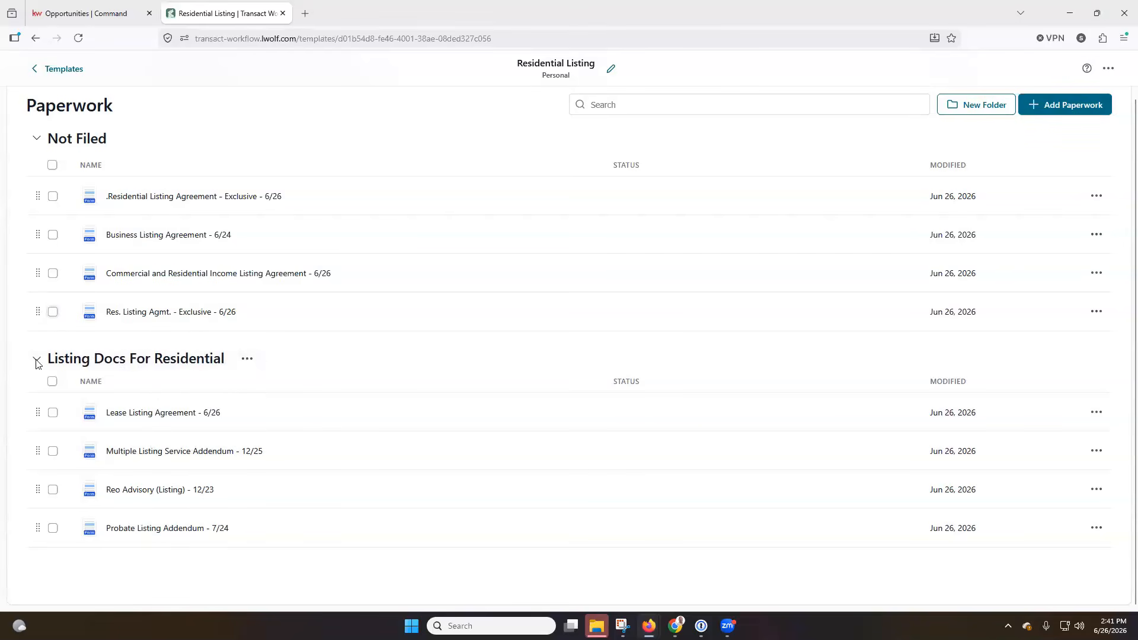
drag(36, 361, 36, 399)
drag(37, 274, 48, 372)
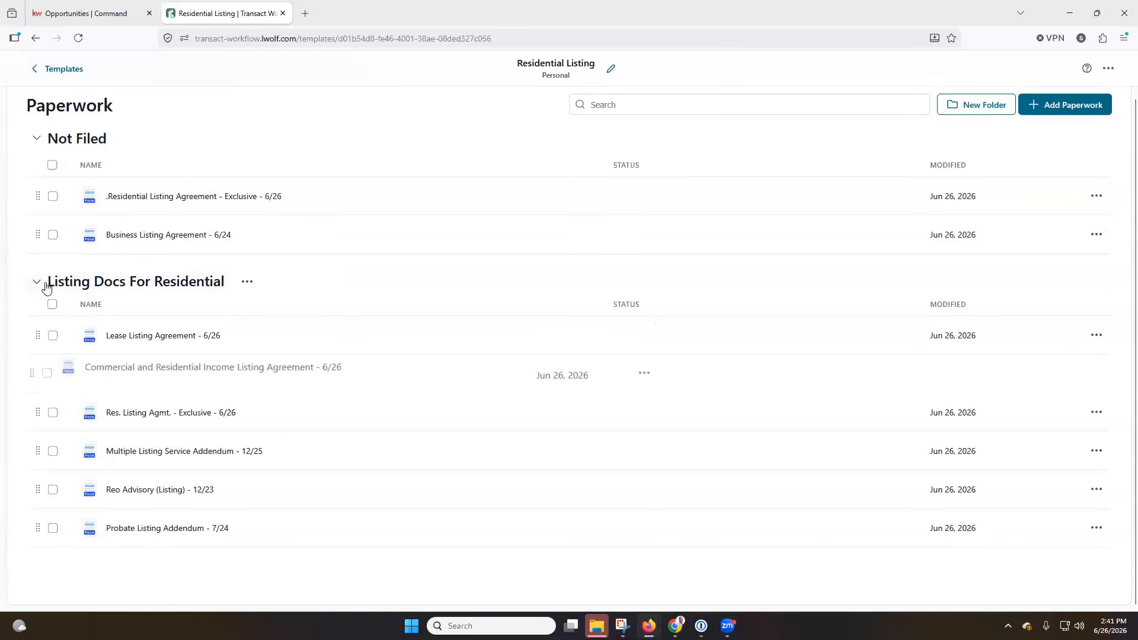
drag(38, 235, 38, 309)
drag(33, 194, 58, 269)
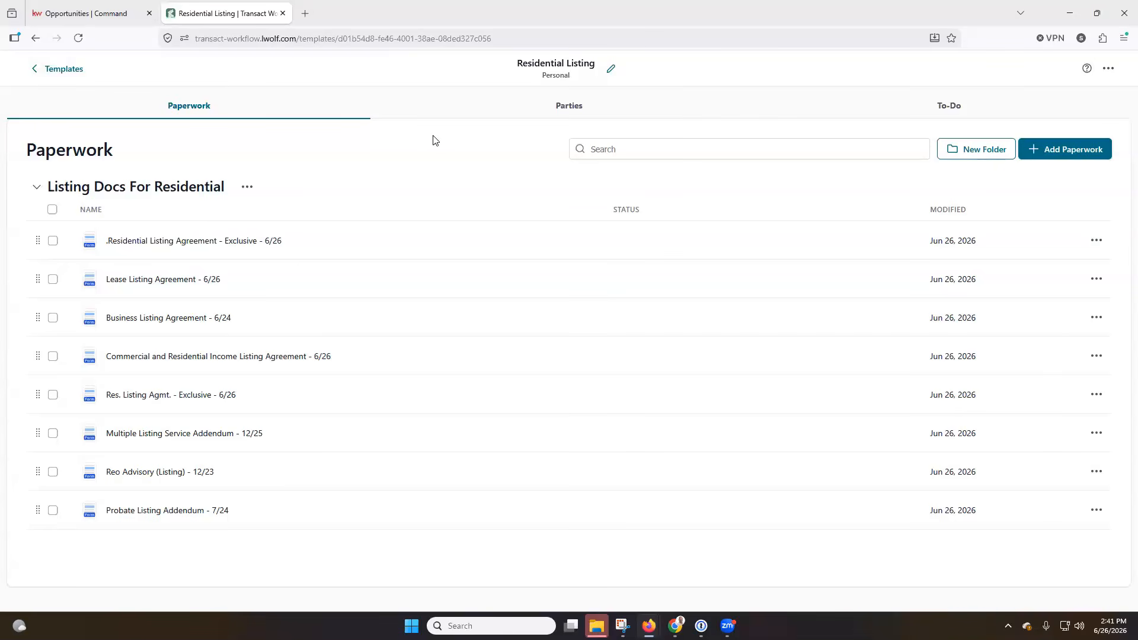
Begin a brand-new transaction party on the template with the Seller Lending Company role
click(571, 106)
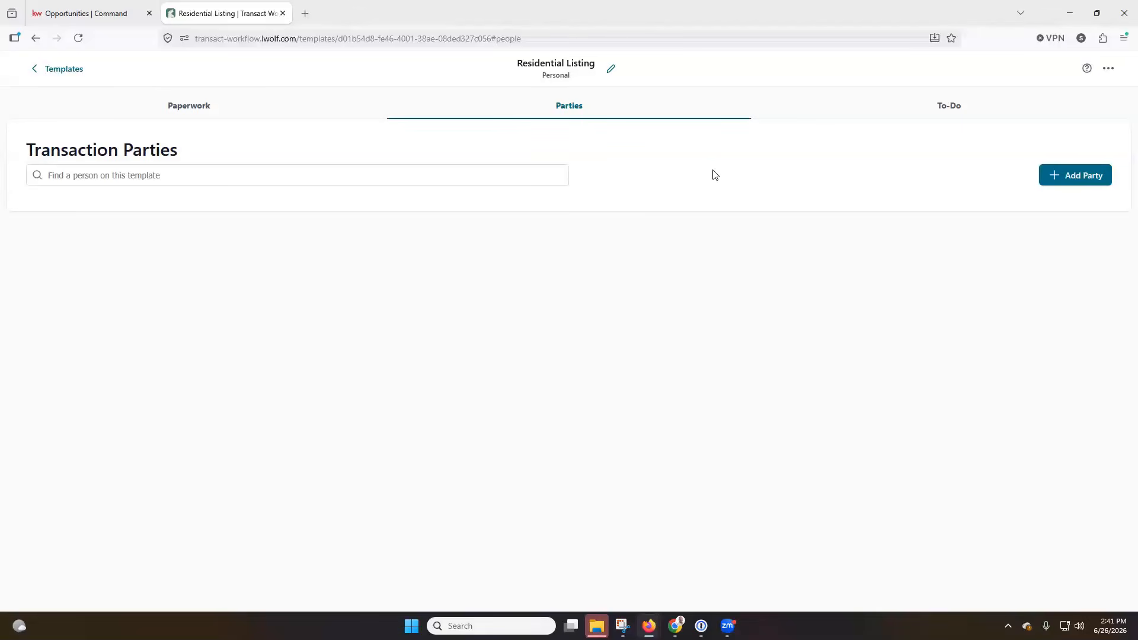
click(1077, 179)
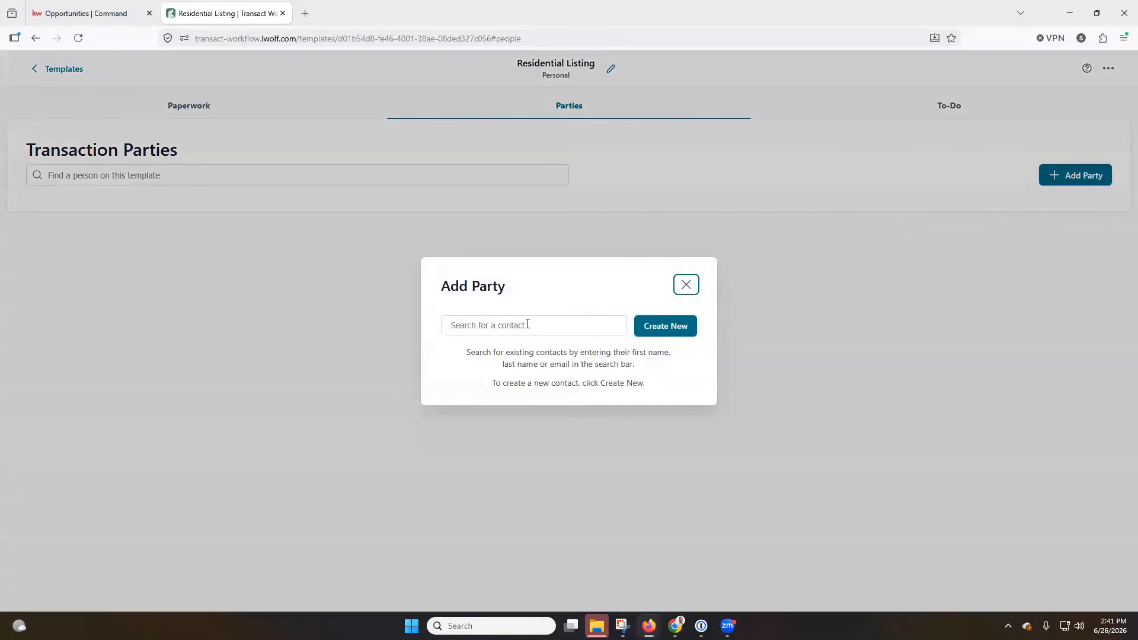
click(497, 325)
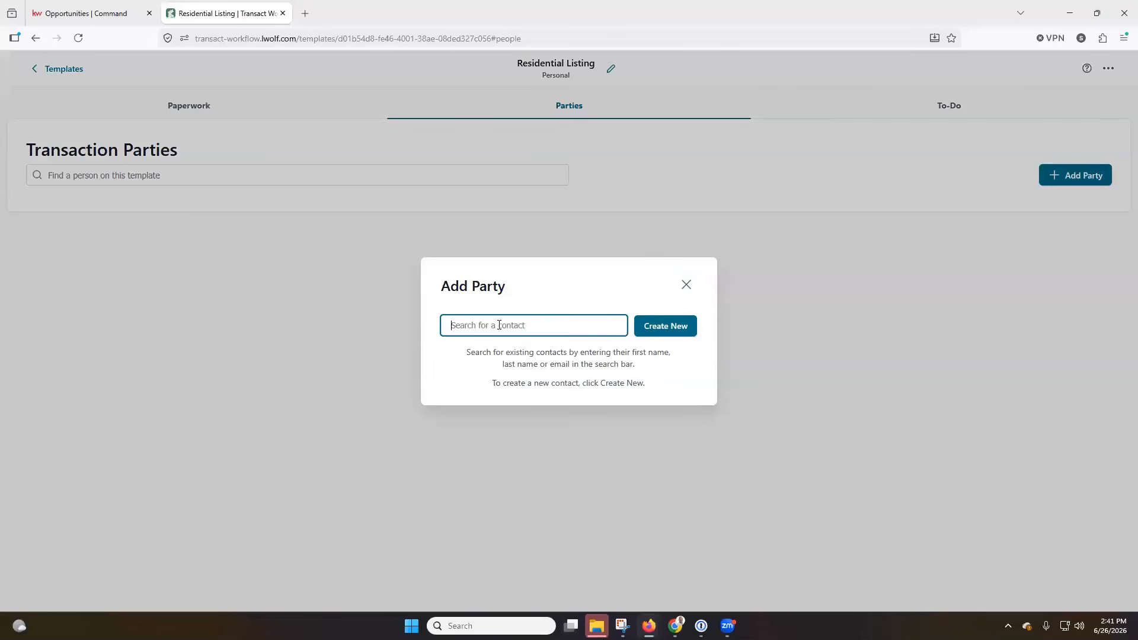
click(665, 329)
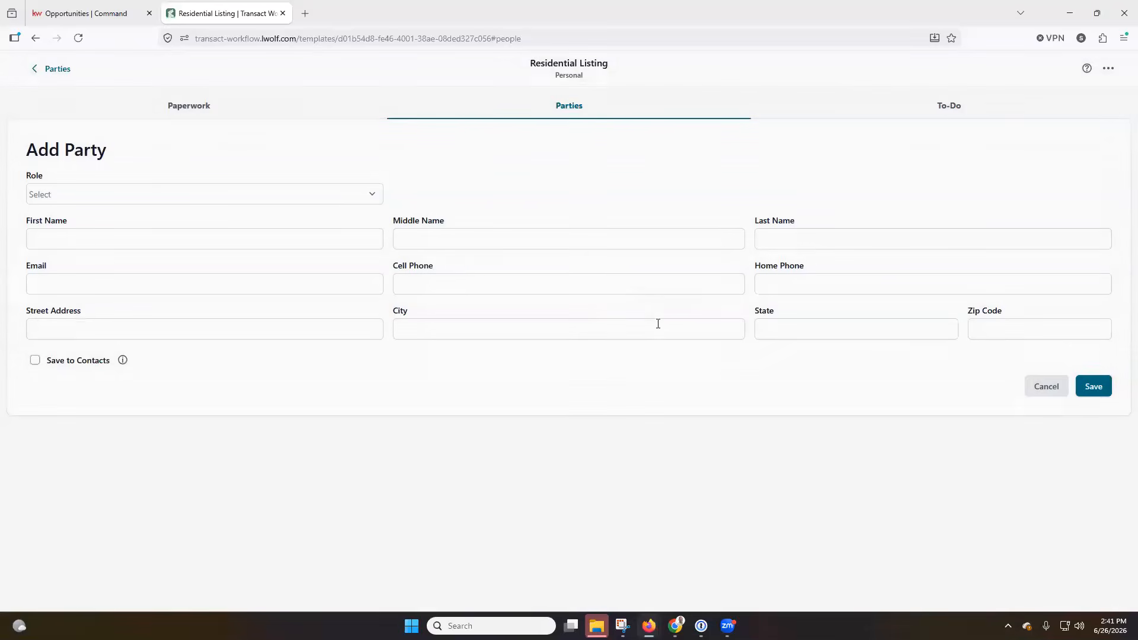
click(174, 202)
scroll(167, 257, down, 3)
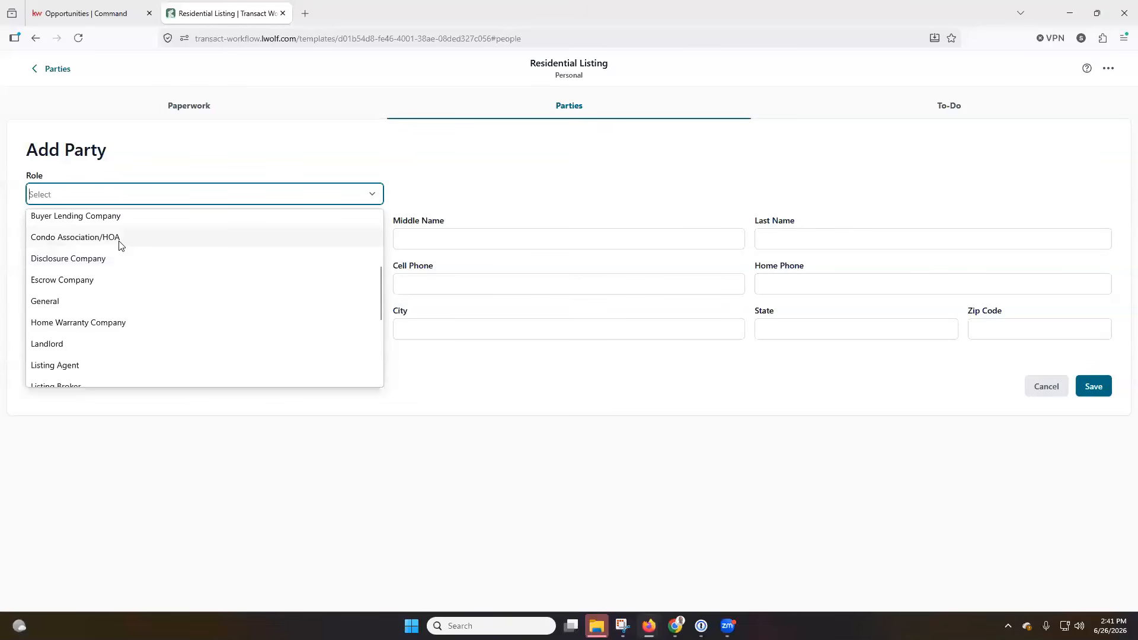
scroll(122, 270, down, 2)
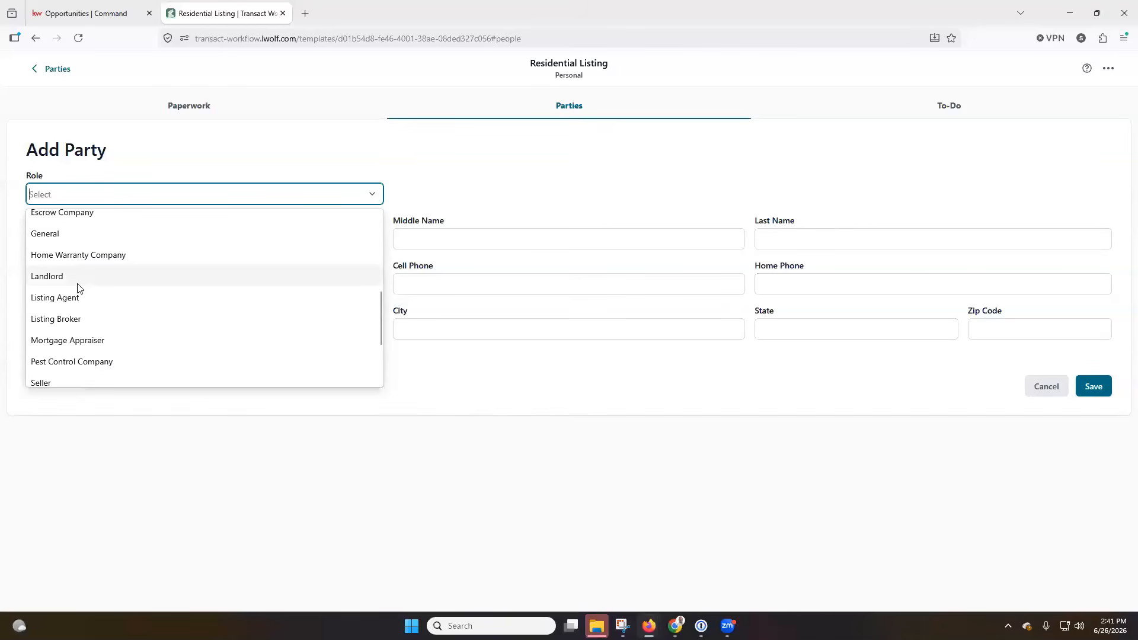
scroll(80, 289, down, 2)
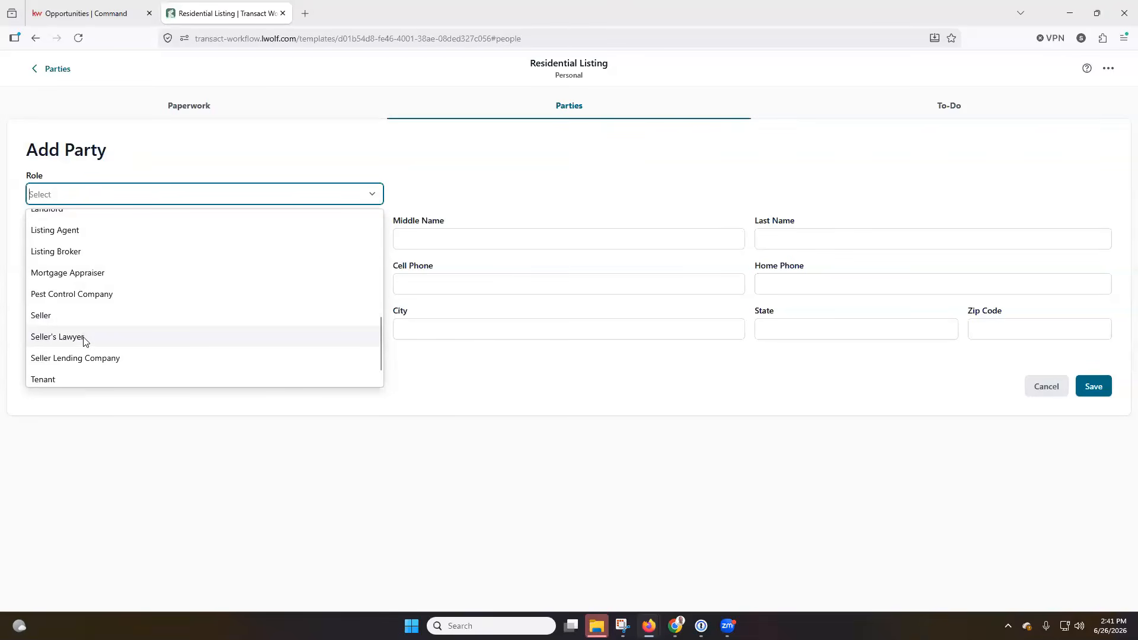
click(101, 359)
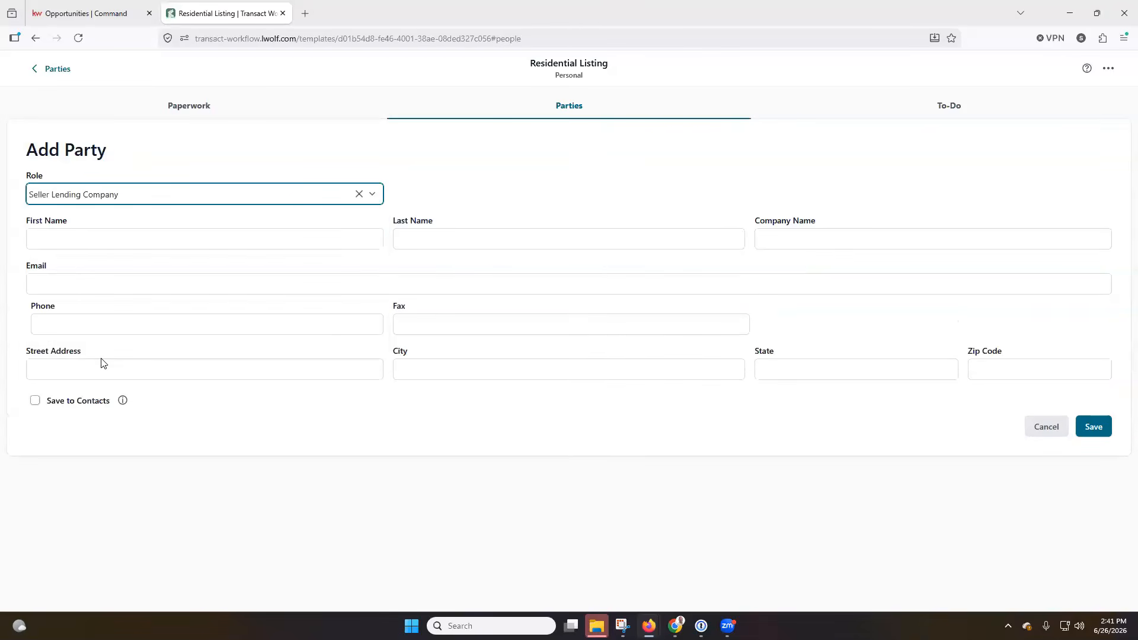
Enter the party's first name, last name and email, tick Save to Contacts, and save
click(94, 241)
key(Tab)
click(706, 183)
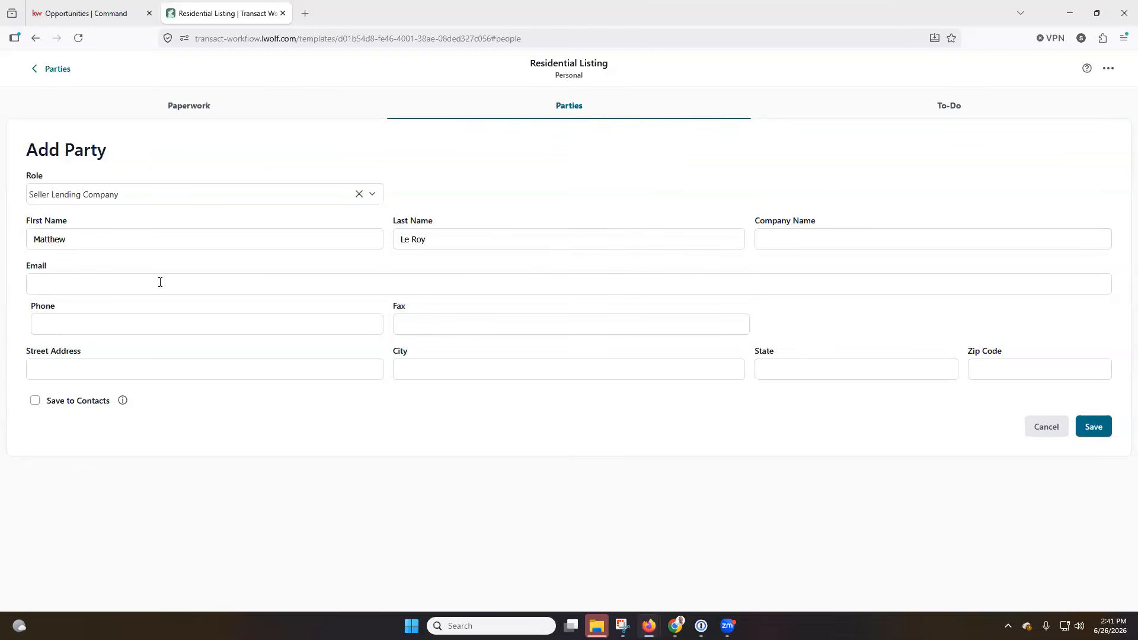
click(66, 288)
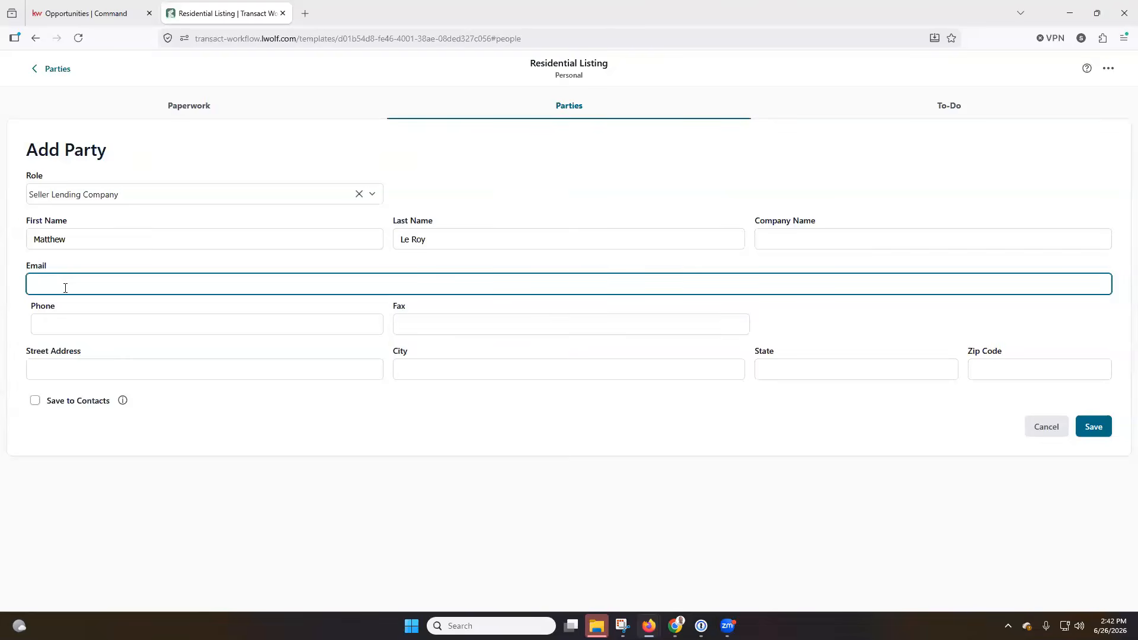
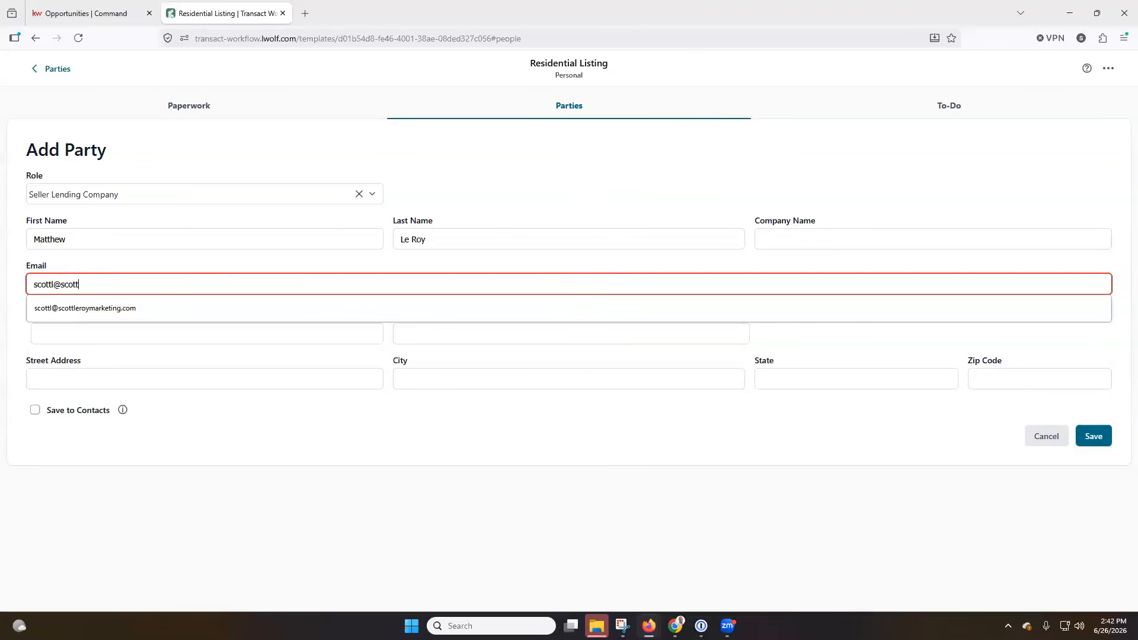
click(131, 309)
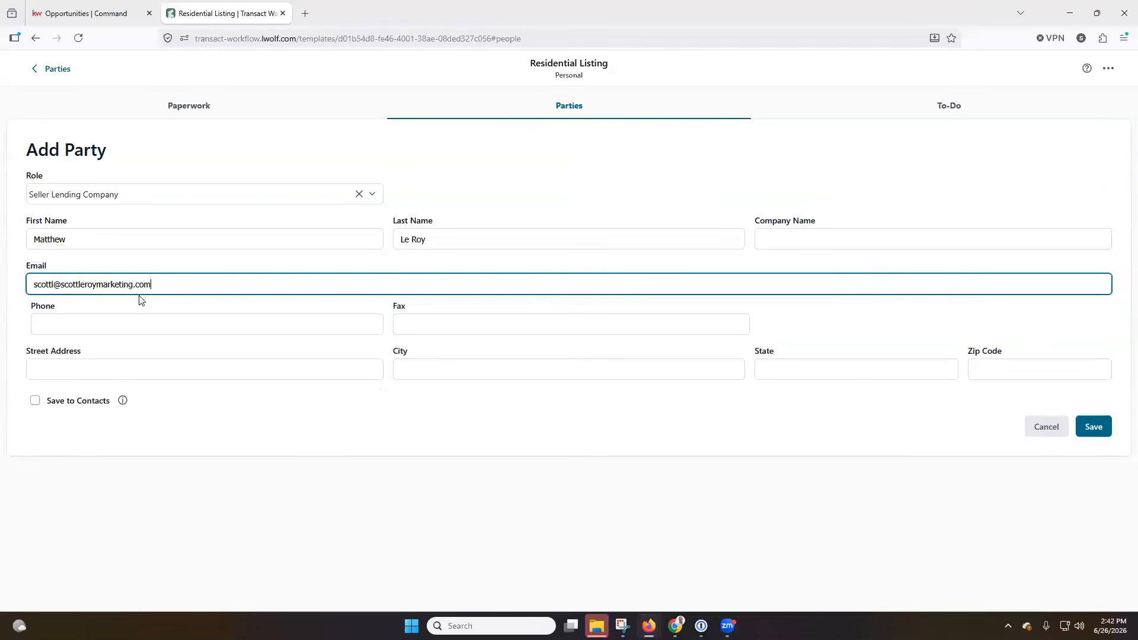
click(56, 284)
key(BackSpace)
click(568, 189)
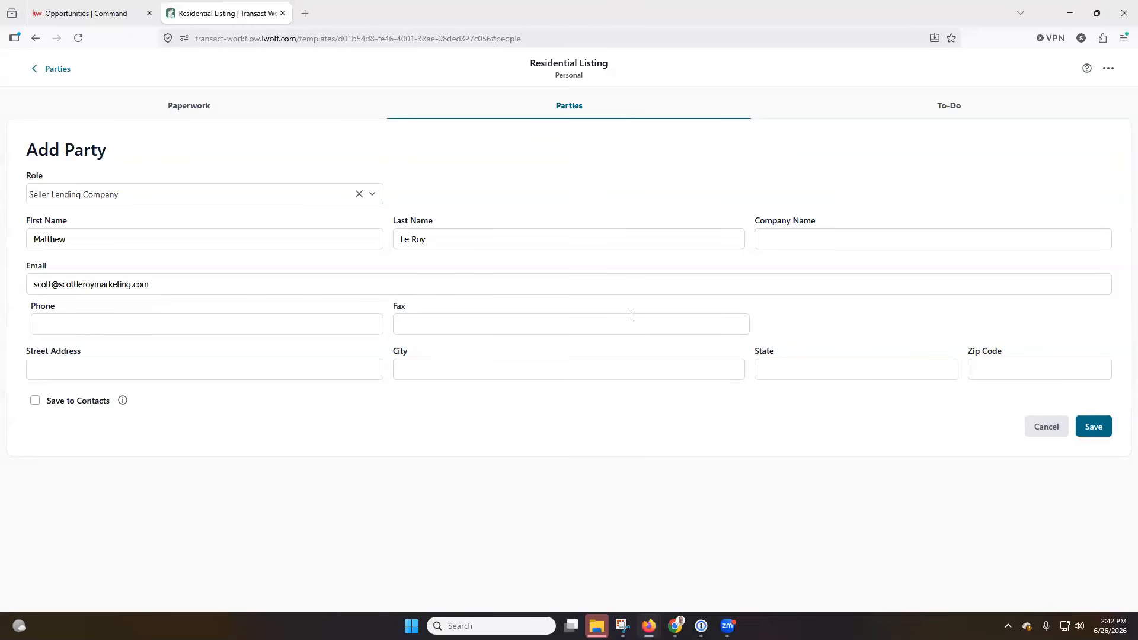
click(35, 402)
mouse_move(123, 402)
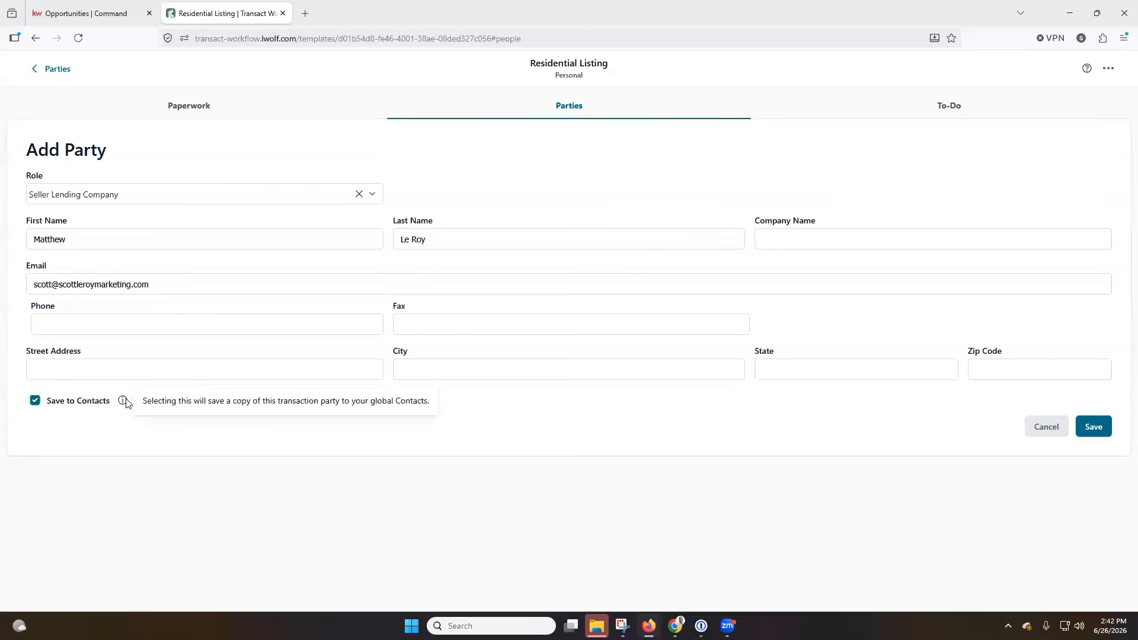
click(1094, 427)
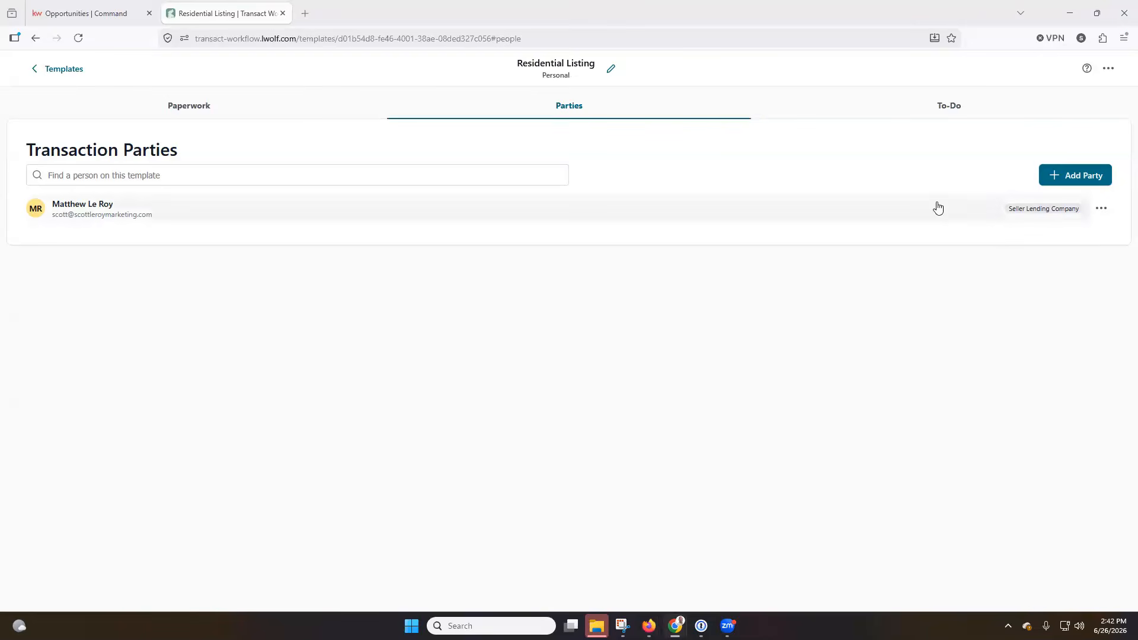
On the template's To-Do tab, add an empty list named 'New To Do List For Template Usage'
click(941, 114)
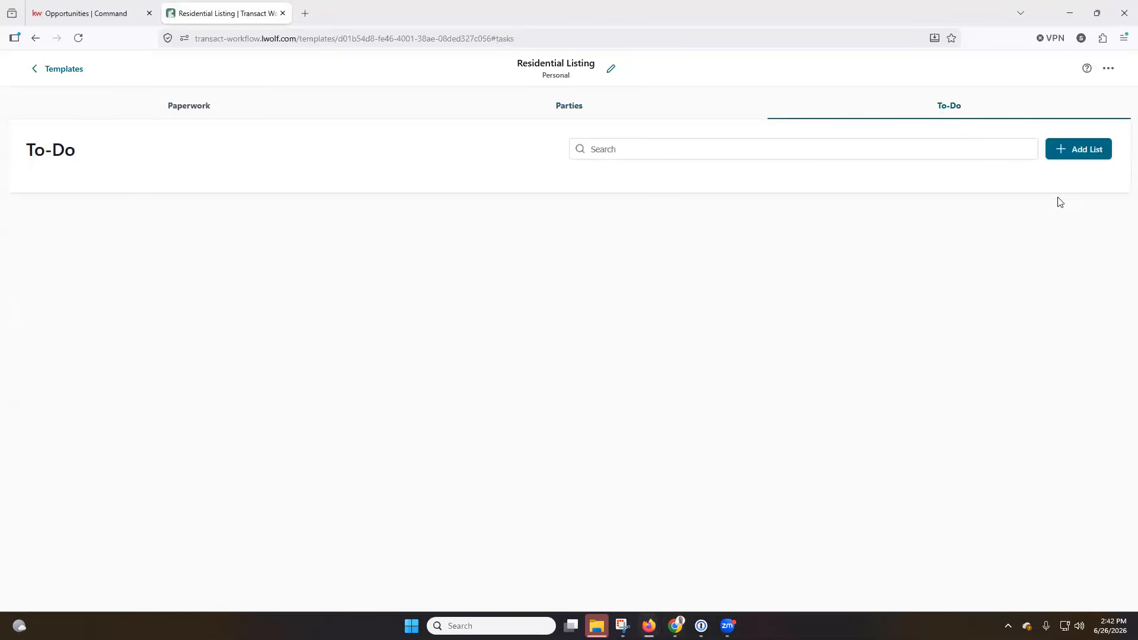
click(1073, 154)
click(604, 337)
text(N)
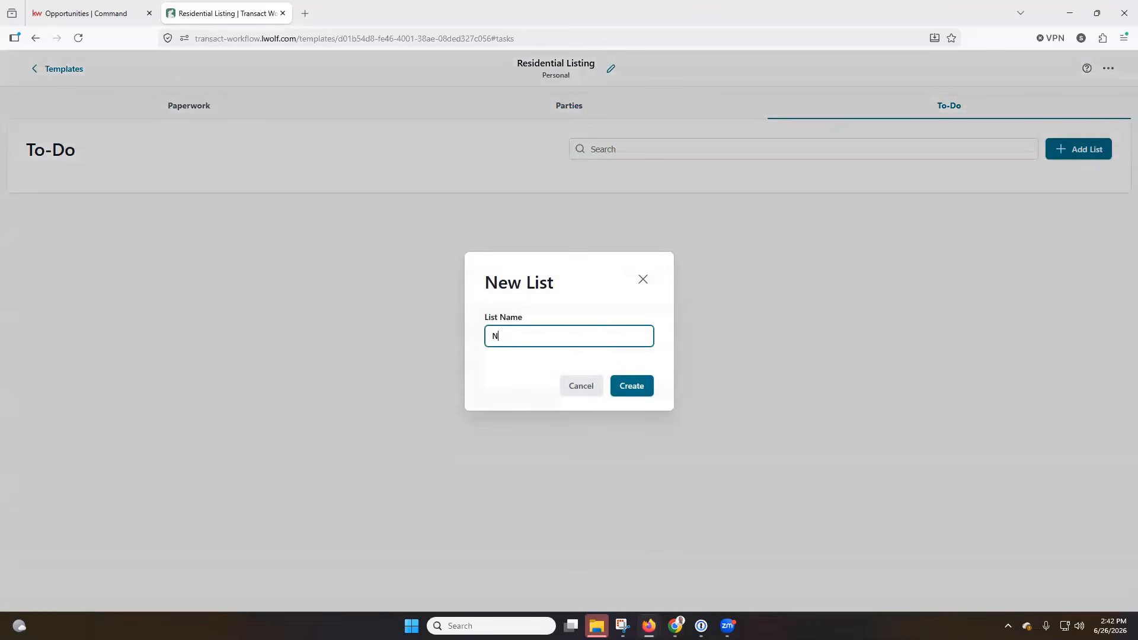
text(ew To Do List For Template Usage)
click(638, 391)
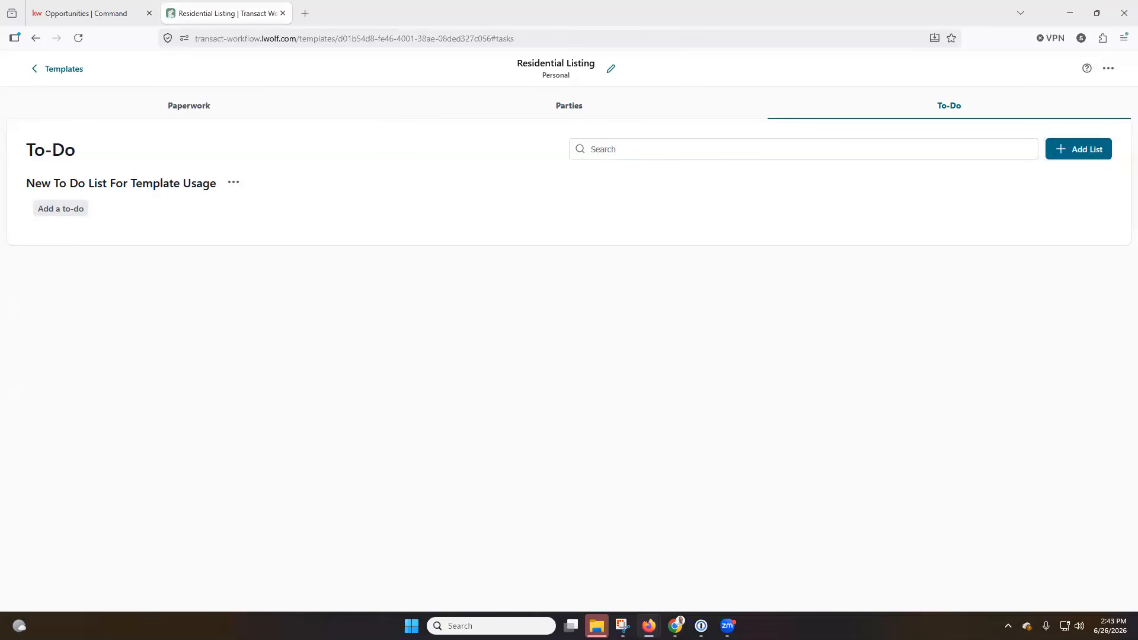
Add the to-do 'Host Another Open House' due on the specific date Jul 11, 2026, and save it
click(59, 208)
click(342, 179)
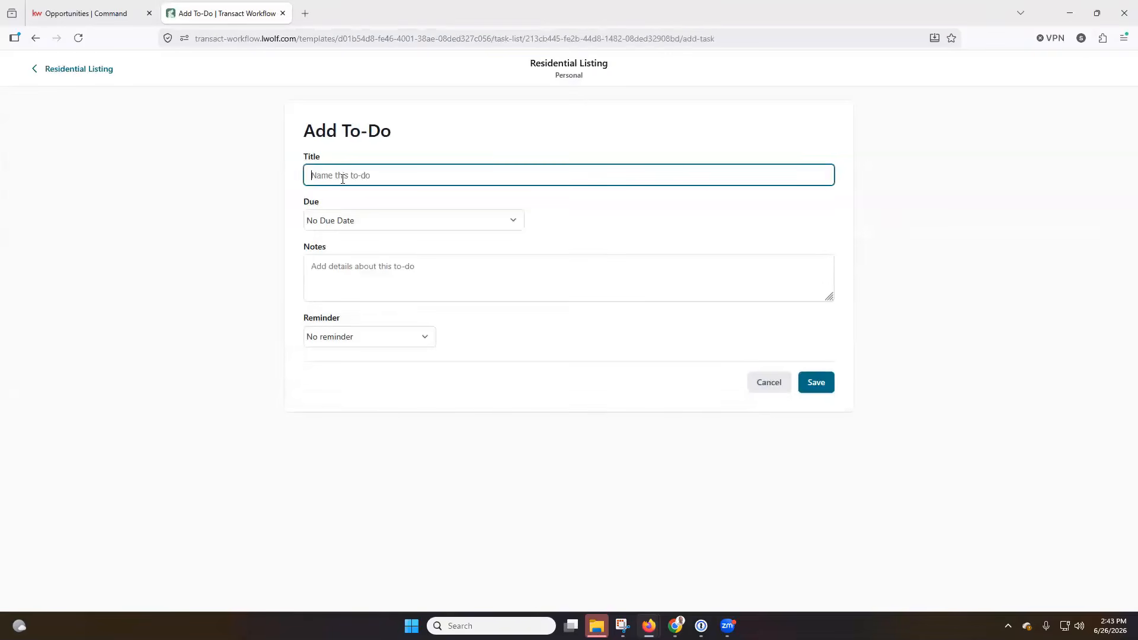
text(Host Another Open House)
click(489, 149)
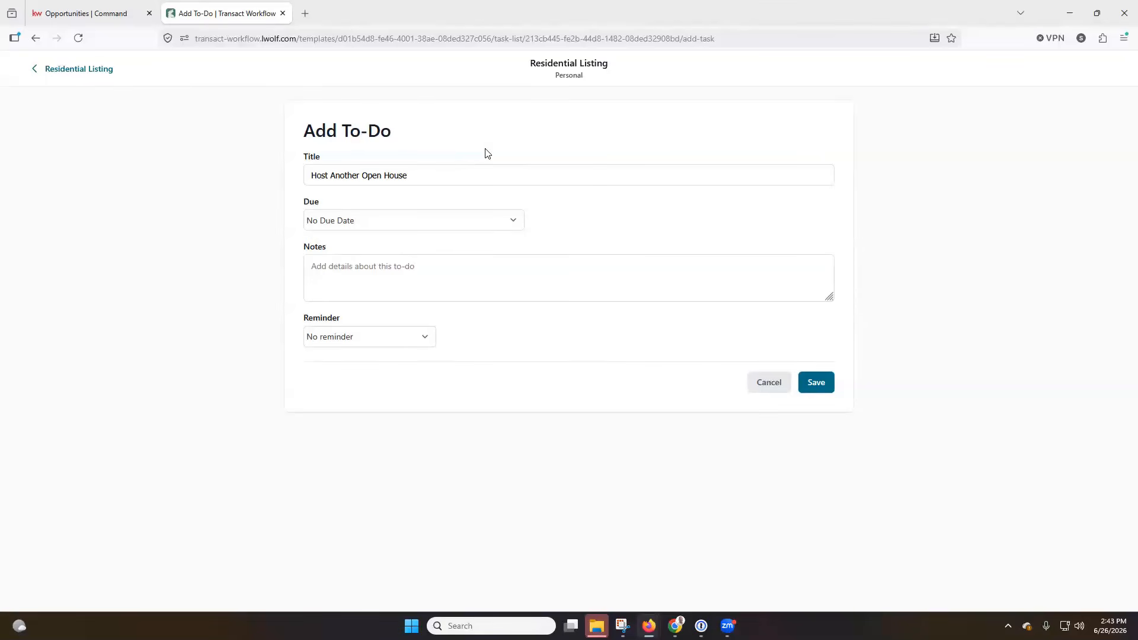
click(496, 223)
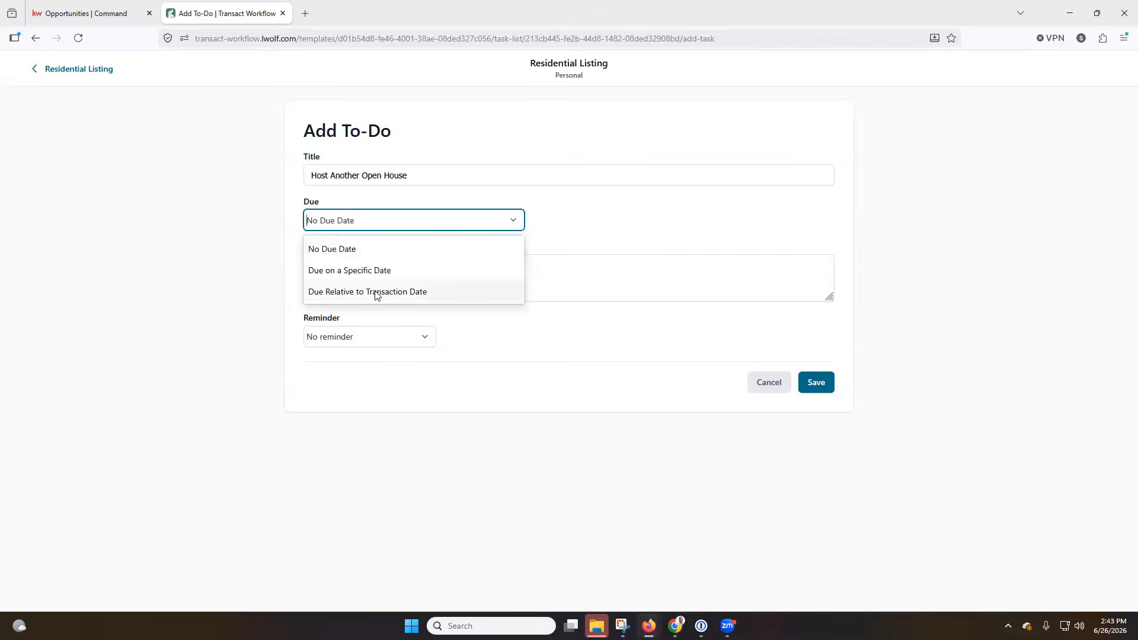
click(342, 271)
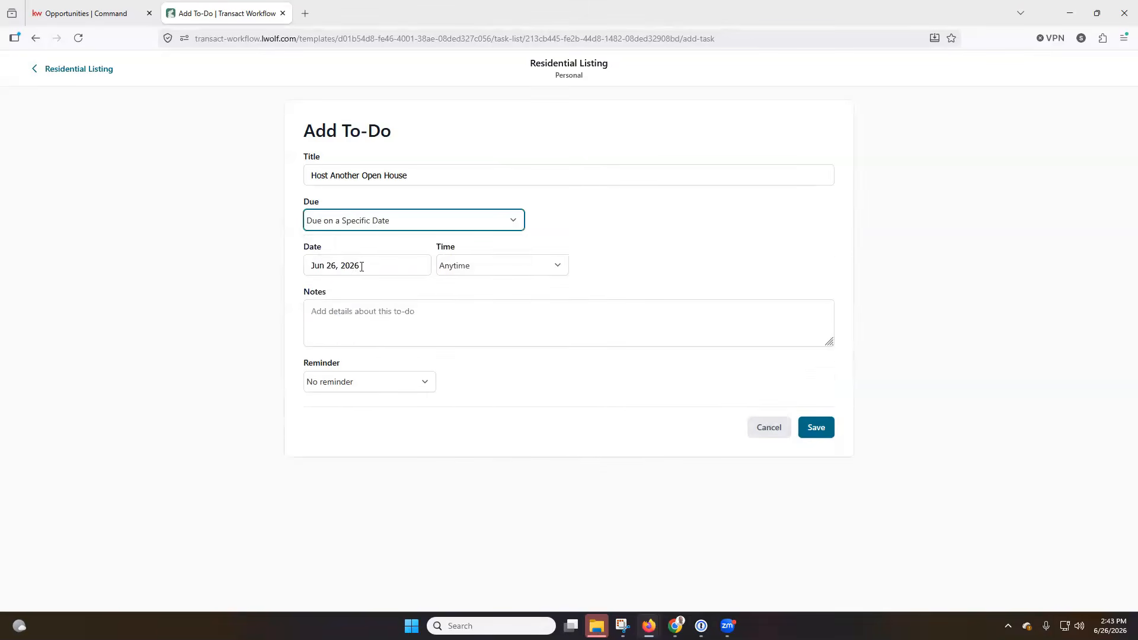
click(361, 266)
click(449, 296)
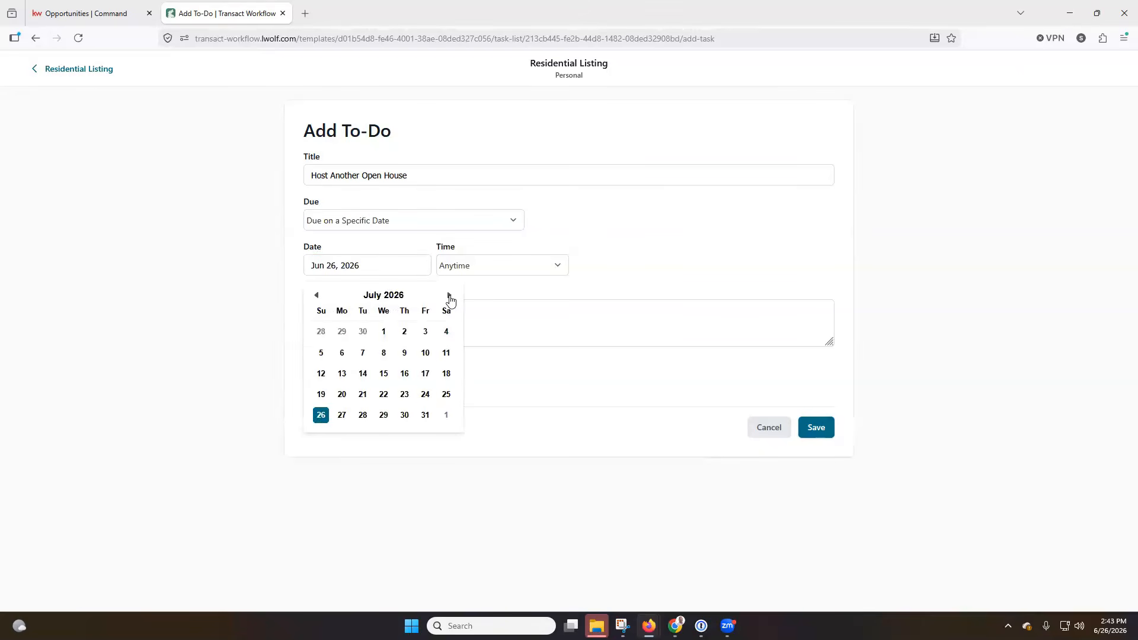
click(447, 354)
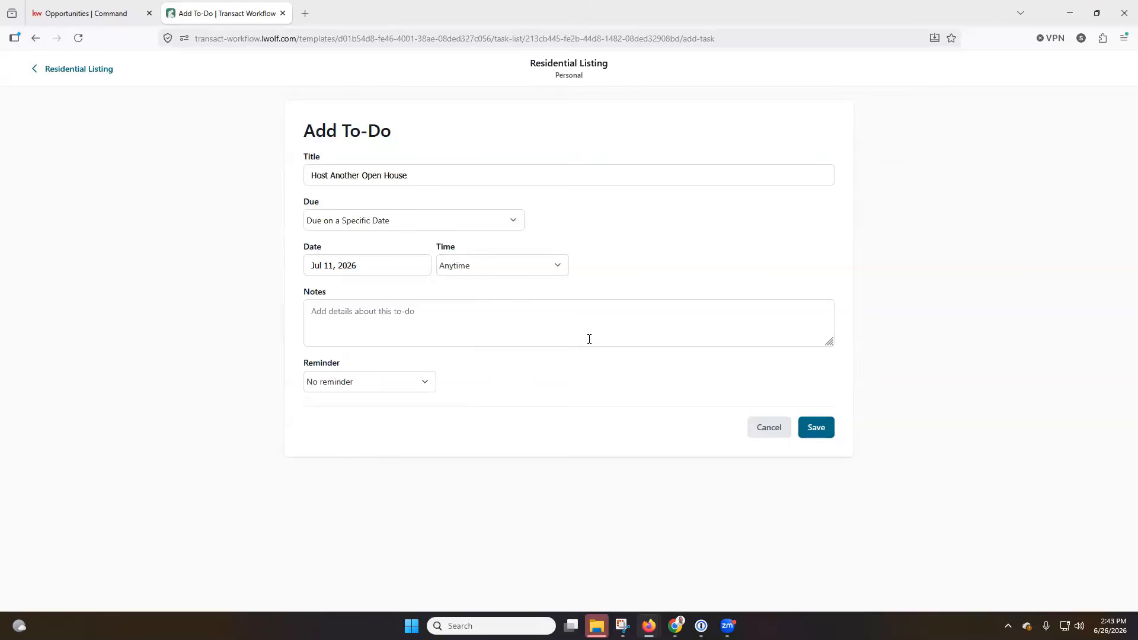
click(817, 428)
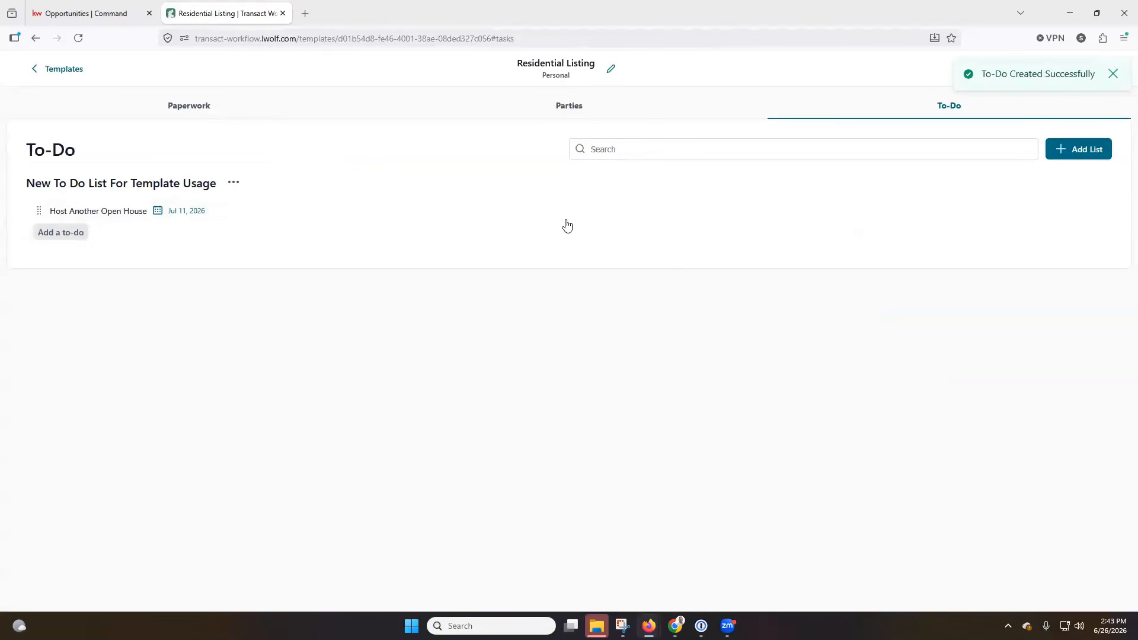
click(1112, 74)
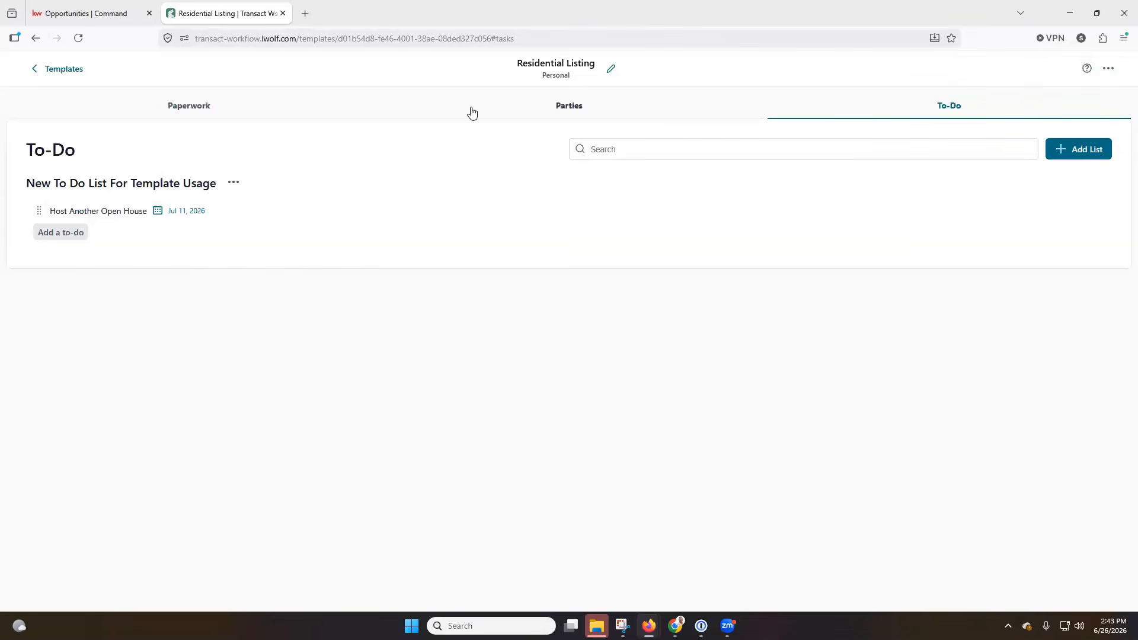
Leave Templates for Transactions, open the 123 Main Street listing, and show its options menu
click(64, 68)
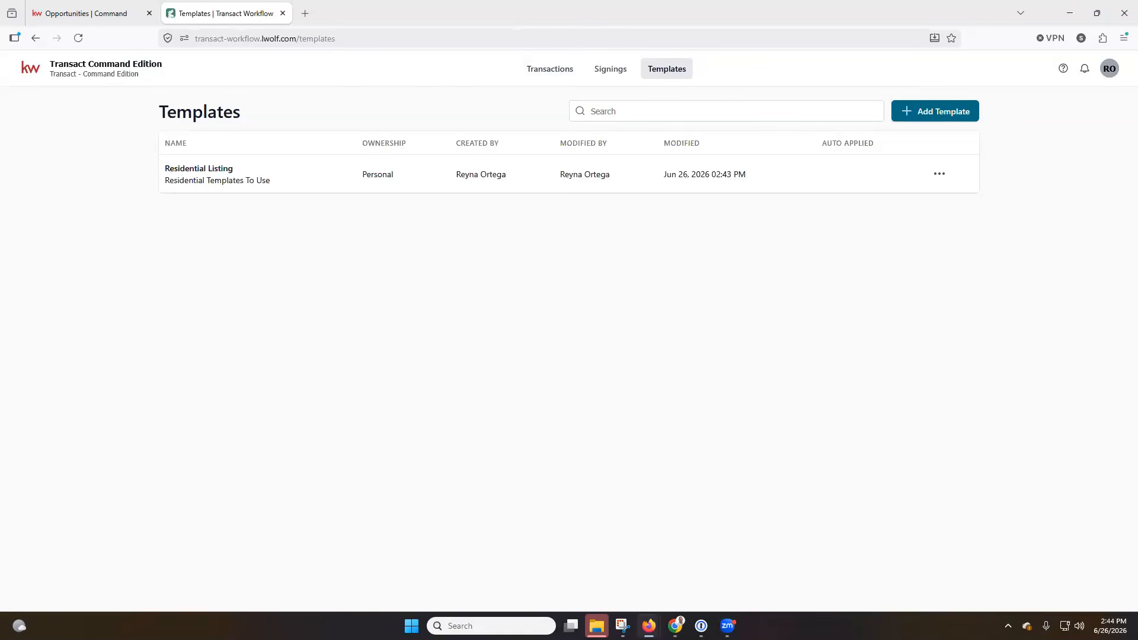
click(560, 76)
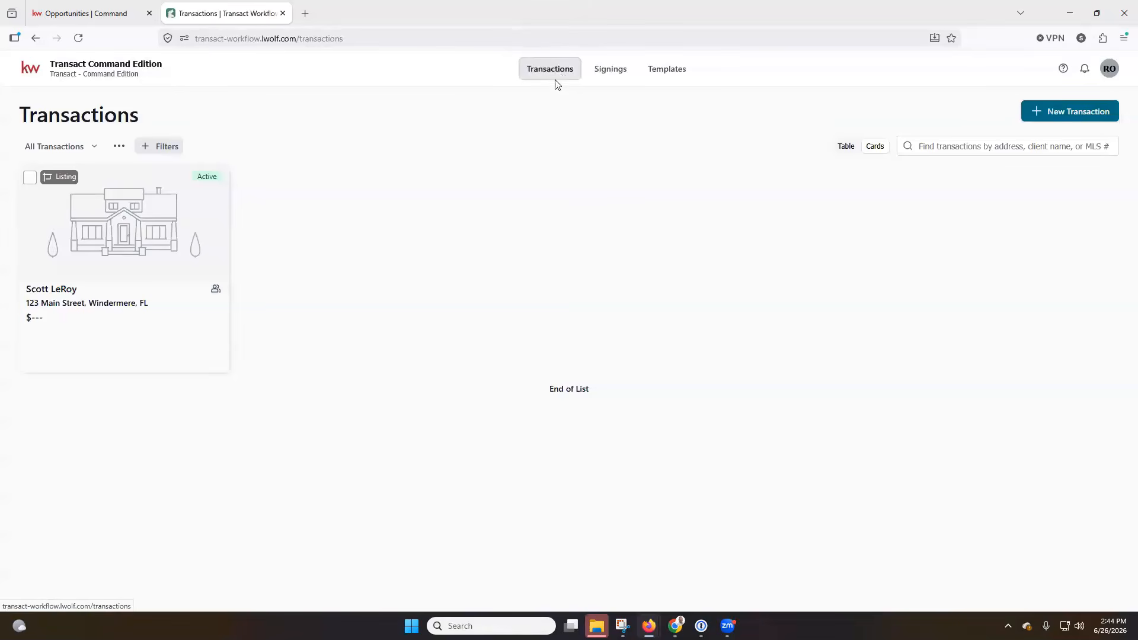
click(120, 223)
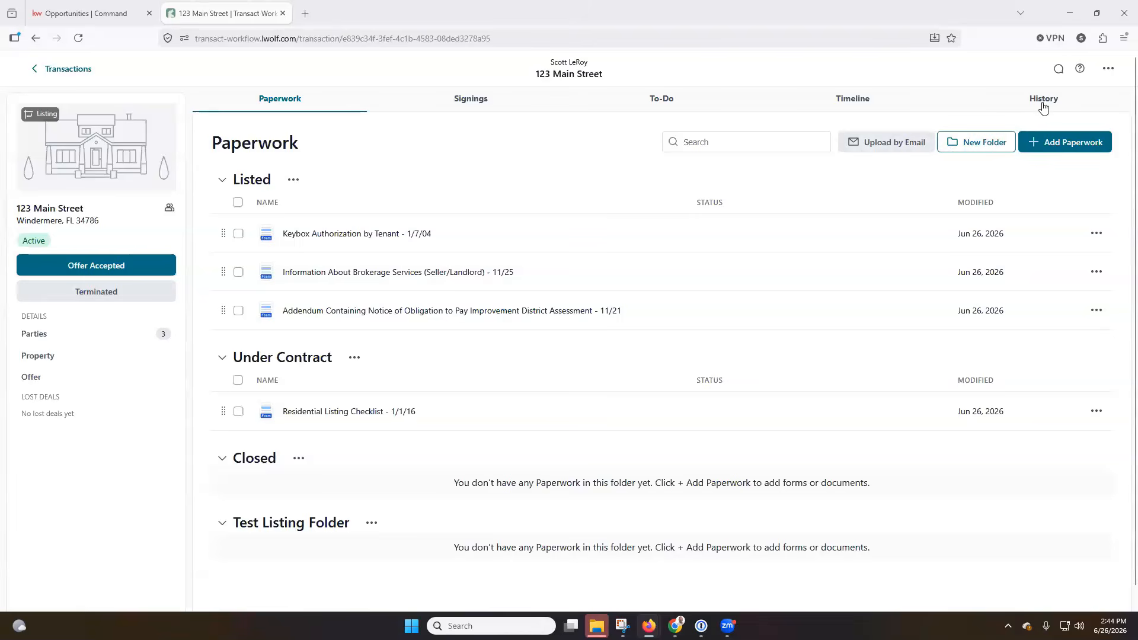
click(1108, 69)
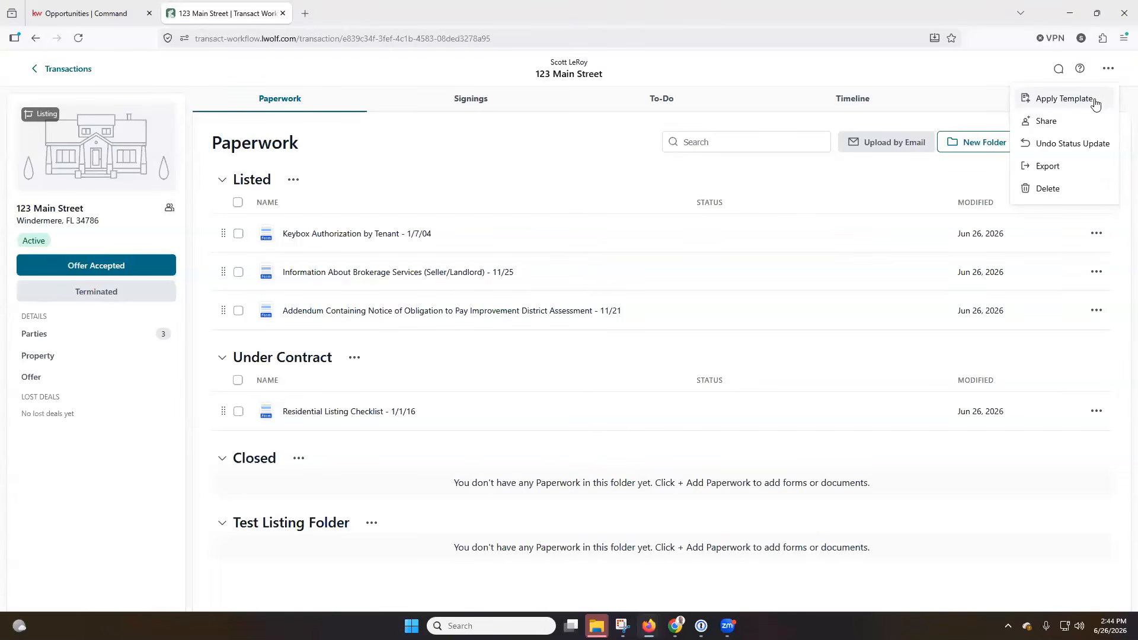
Apply the Residential Listing template to 123 Main Street and check that Parties now lists four
click(1095, 102)
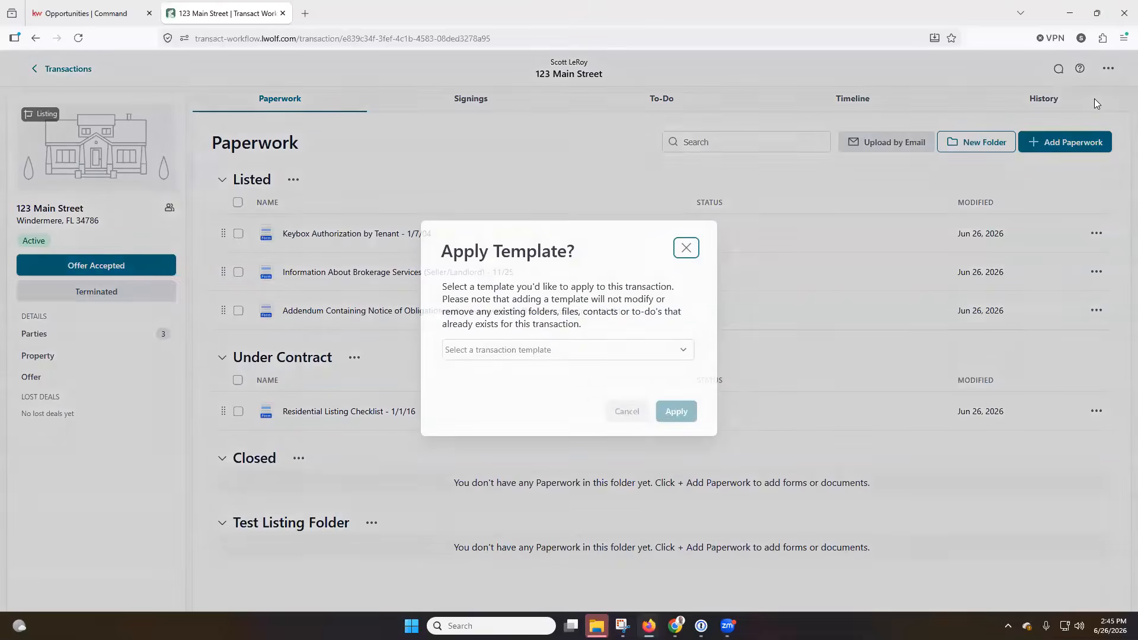
click(577, 354)
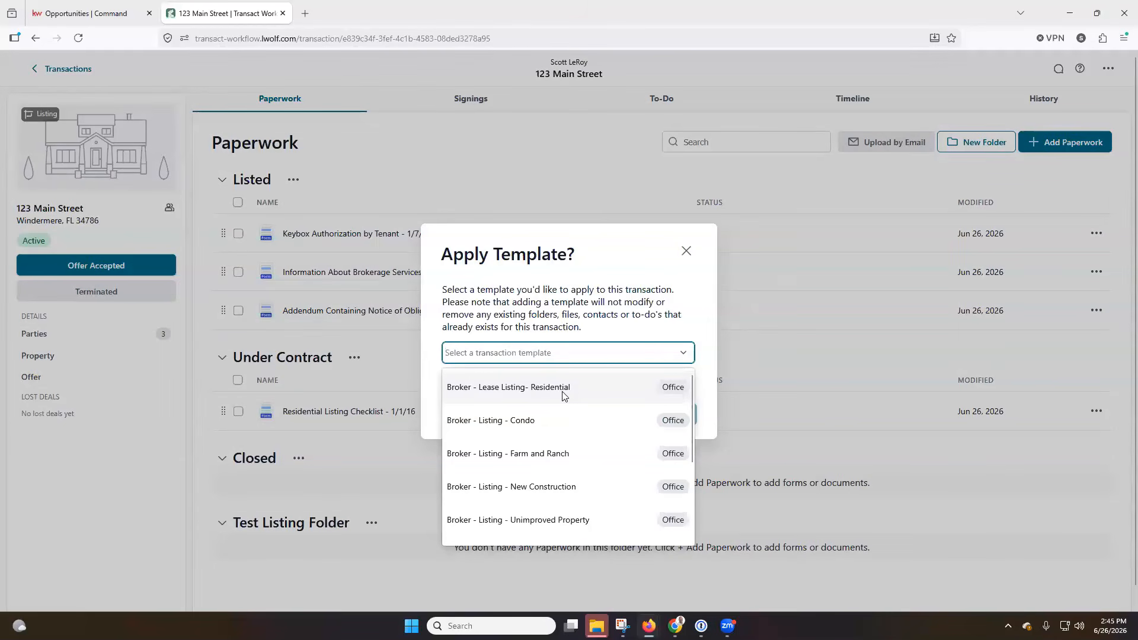
scroll(563, 396, down, 2)
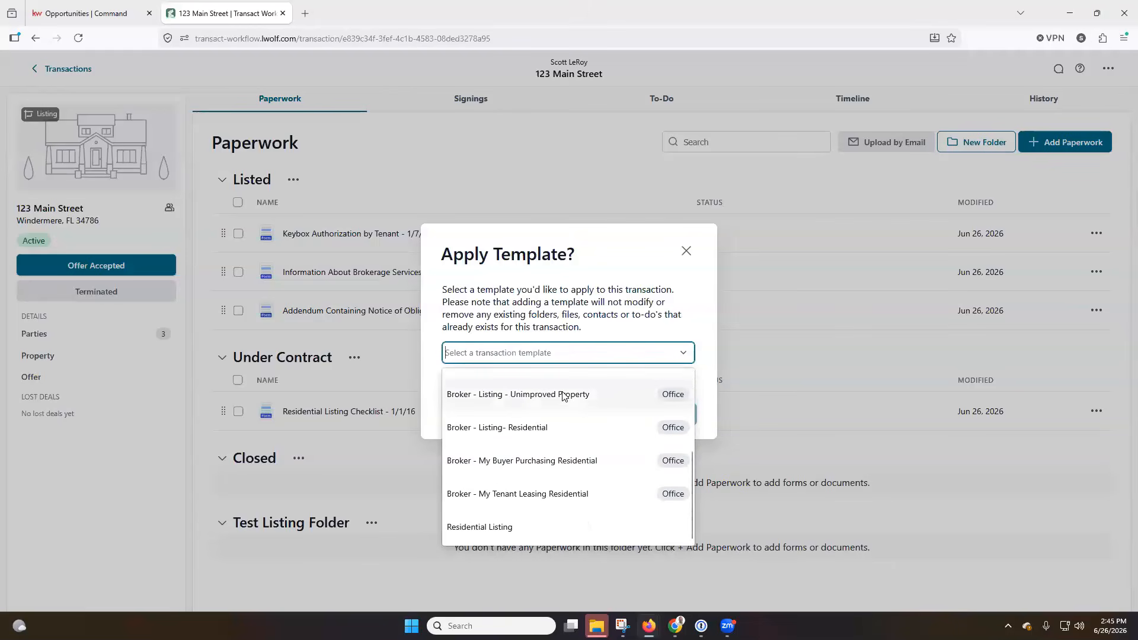
click(522, 531)
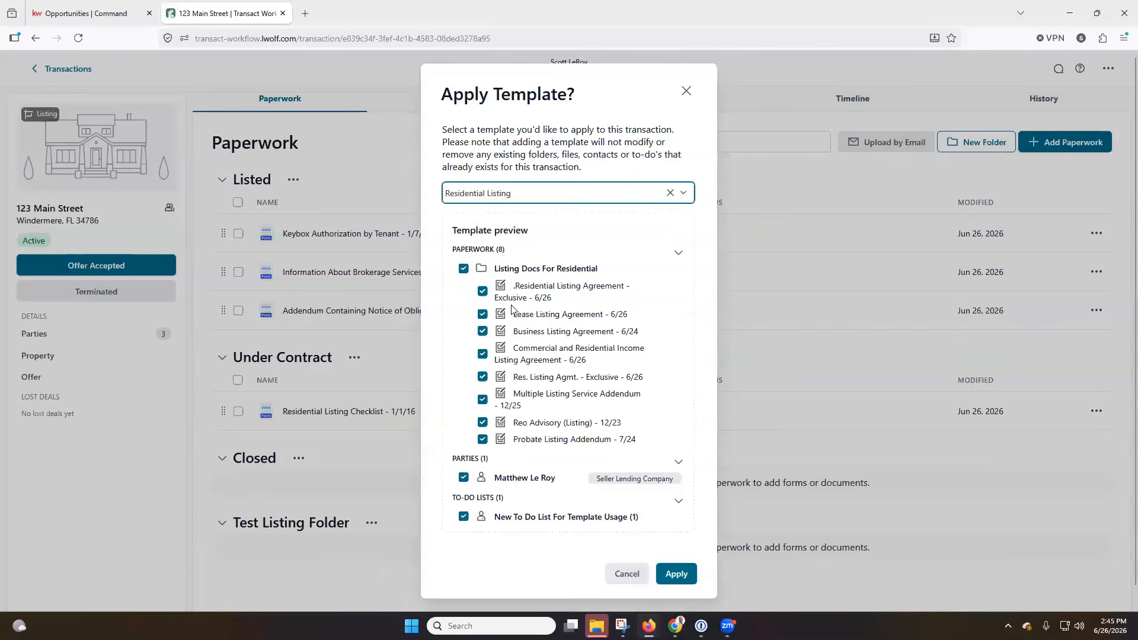
scroll(515, 378, down, 2)
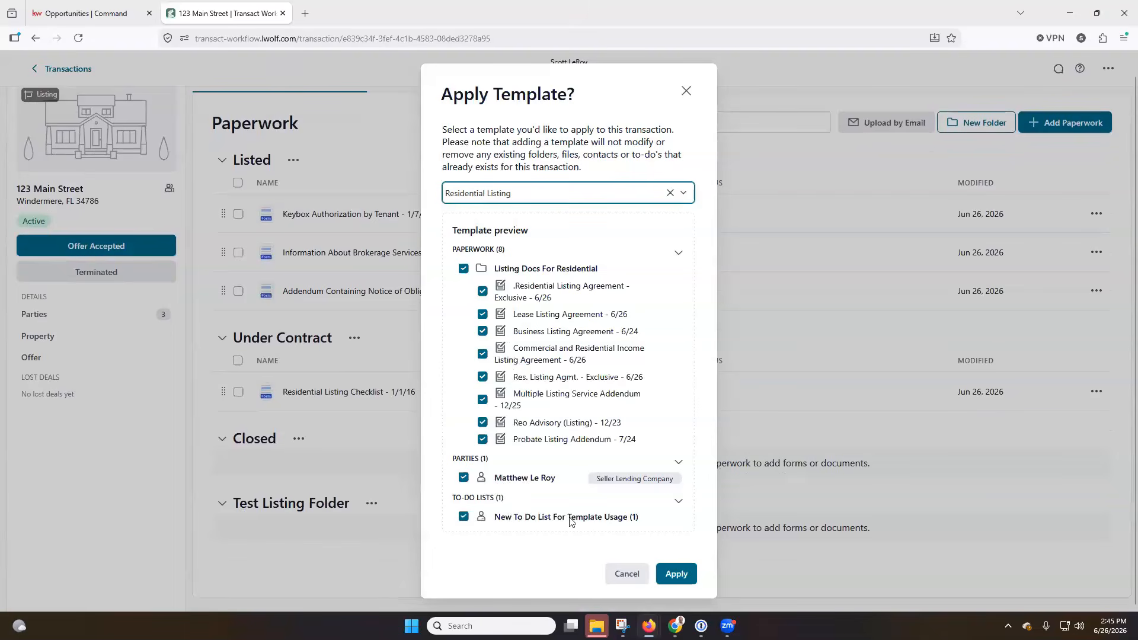
click(675, 576)
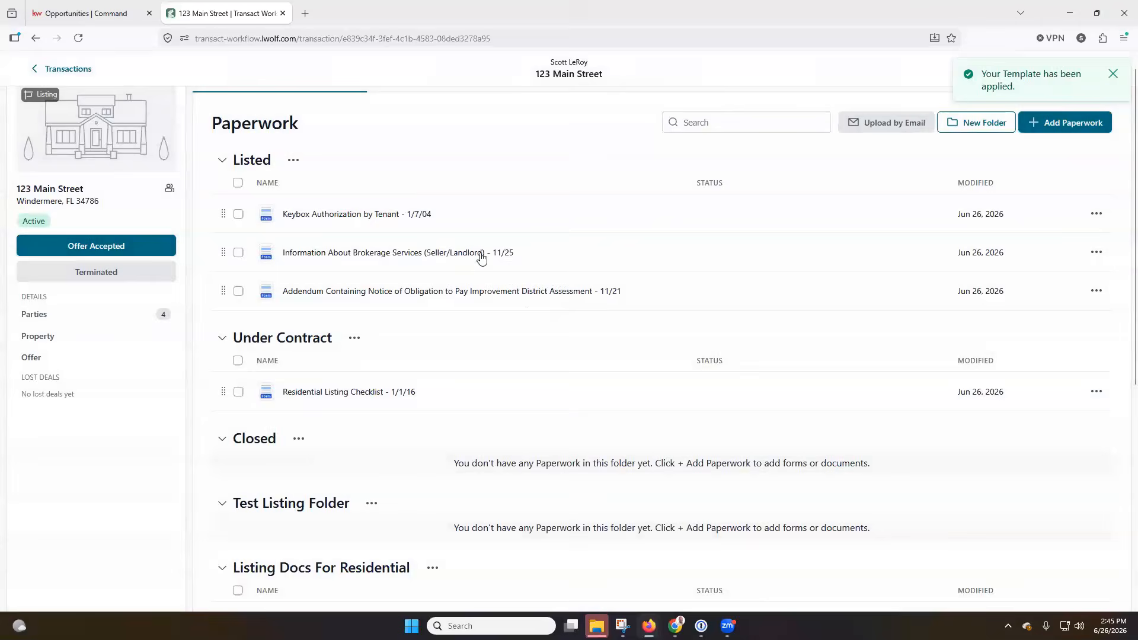
scroll(477, 261, down, 4)
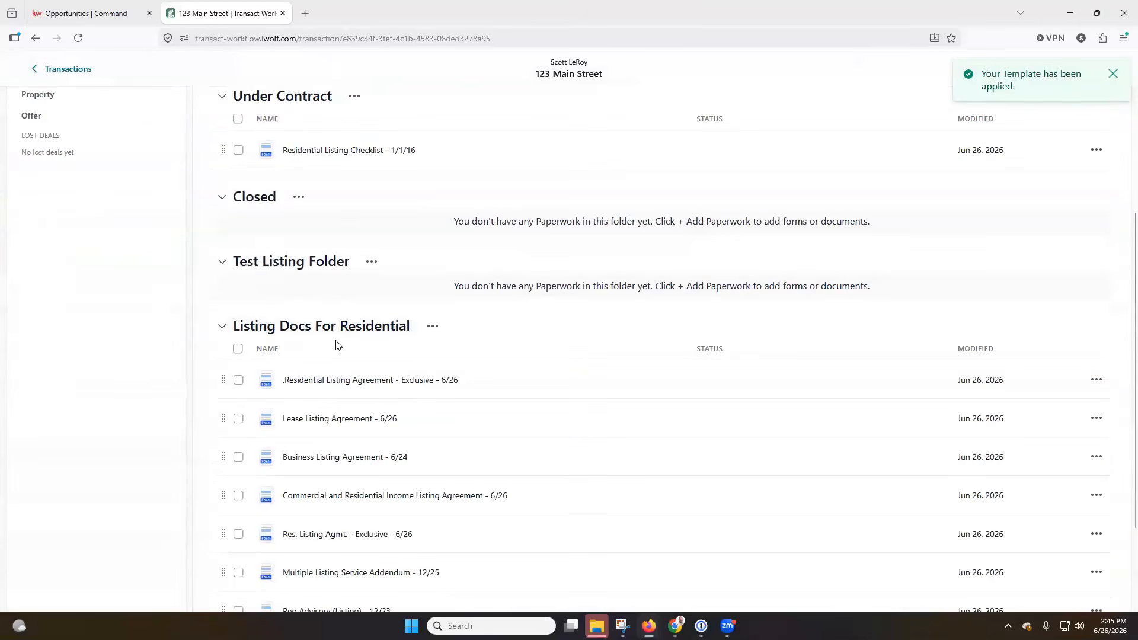
scroll(335, 347, down, 2)
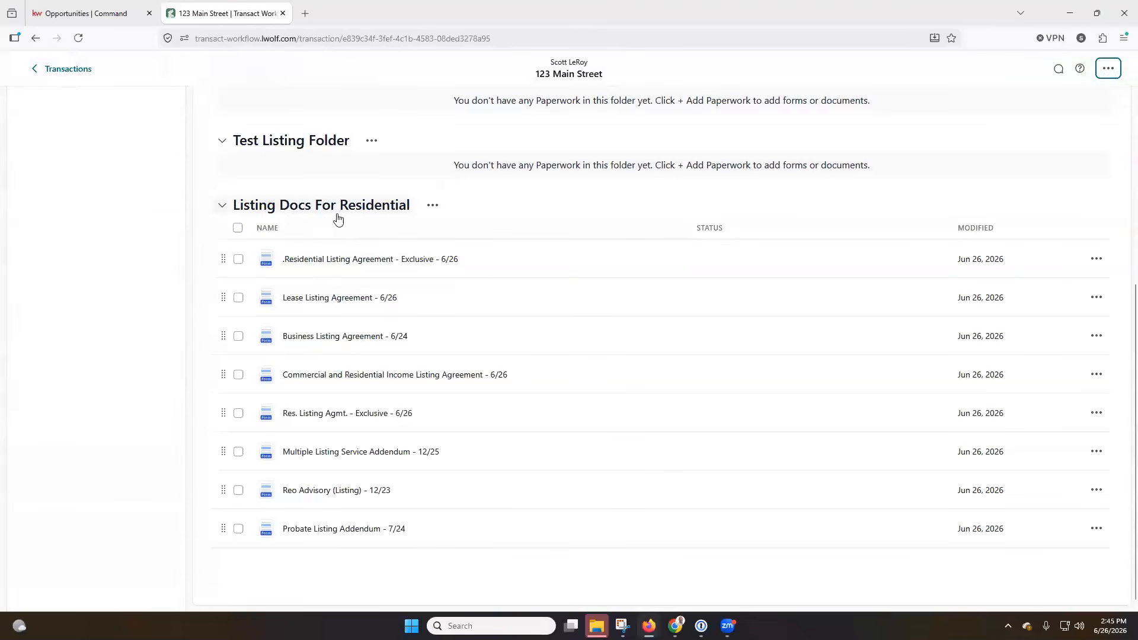
scroll(338, 219, up, 6)
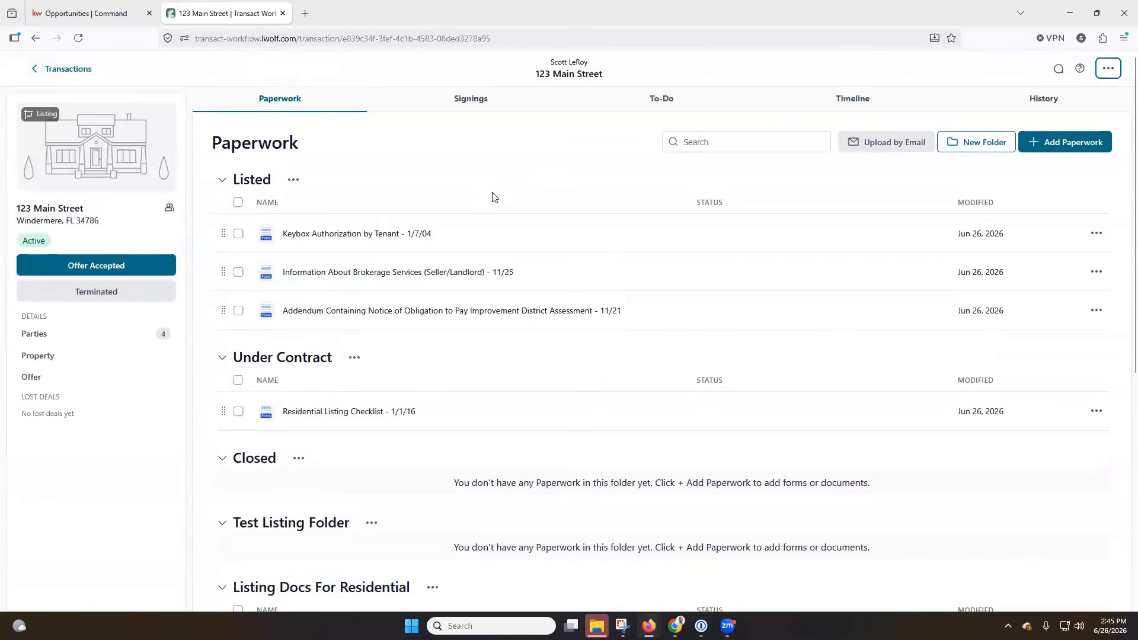
click(67, 342)
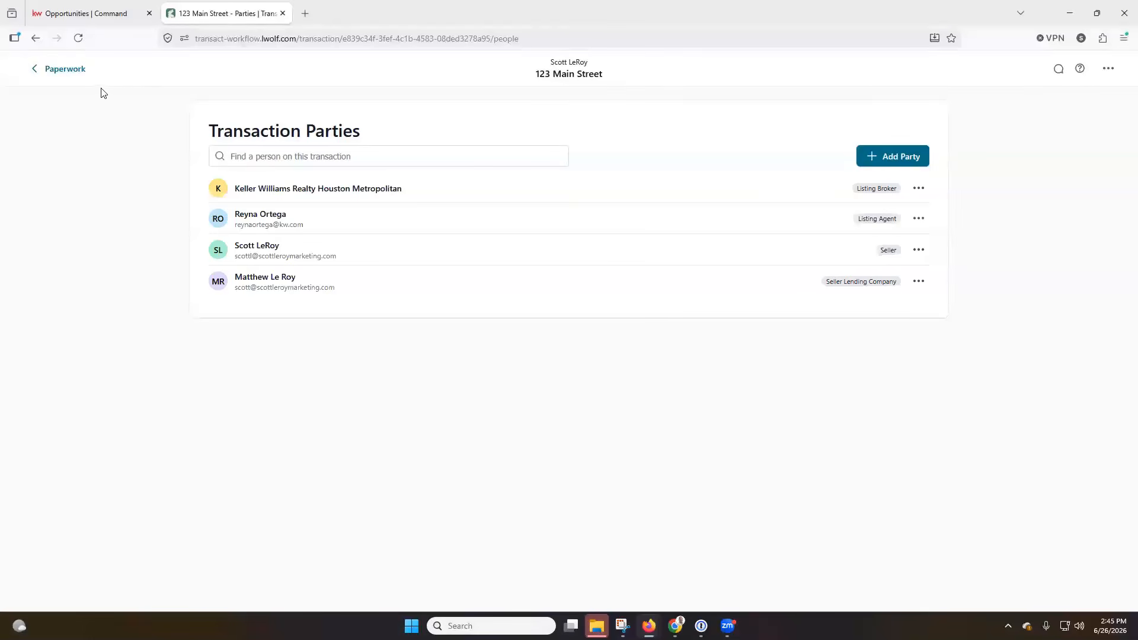
Return to Paperwork and view the To-Do lists with Host Another Open House
click(60, 71)
click(650, 100)
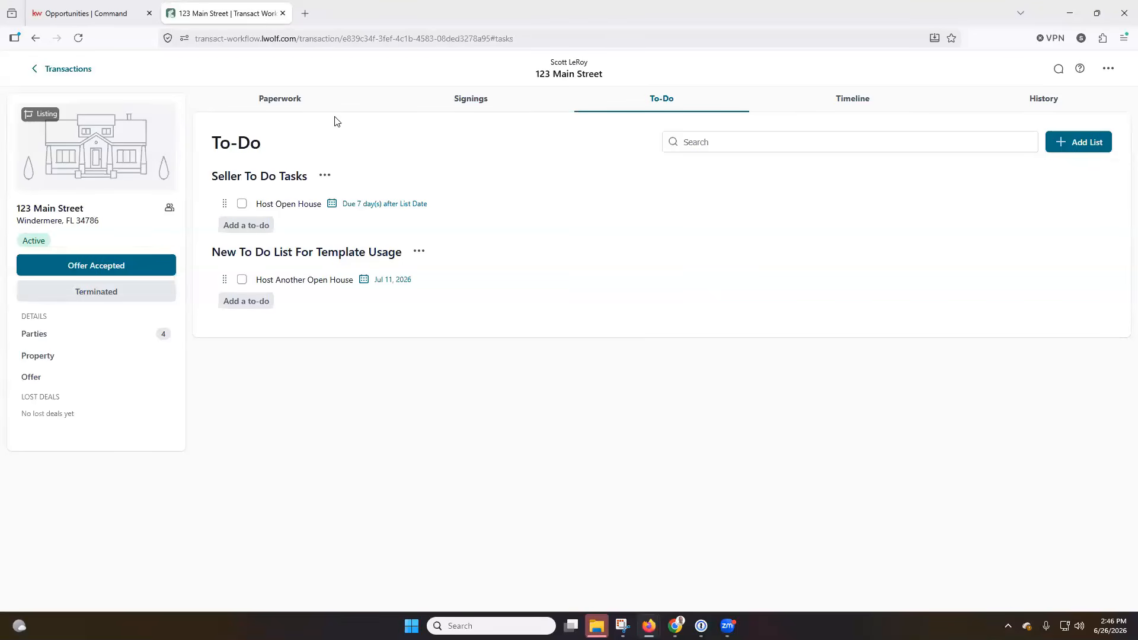
Switch back to the 123 Main Street Paperwork tab
click(298, 112)
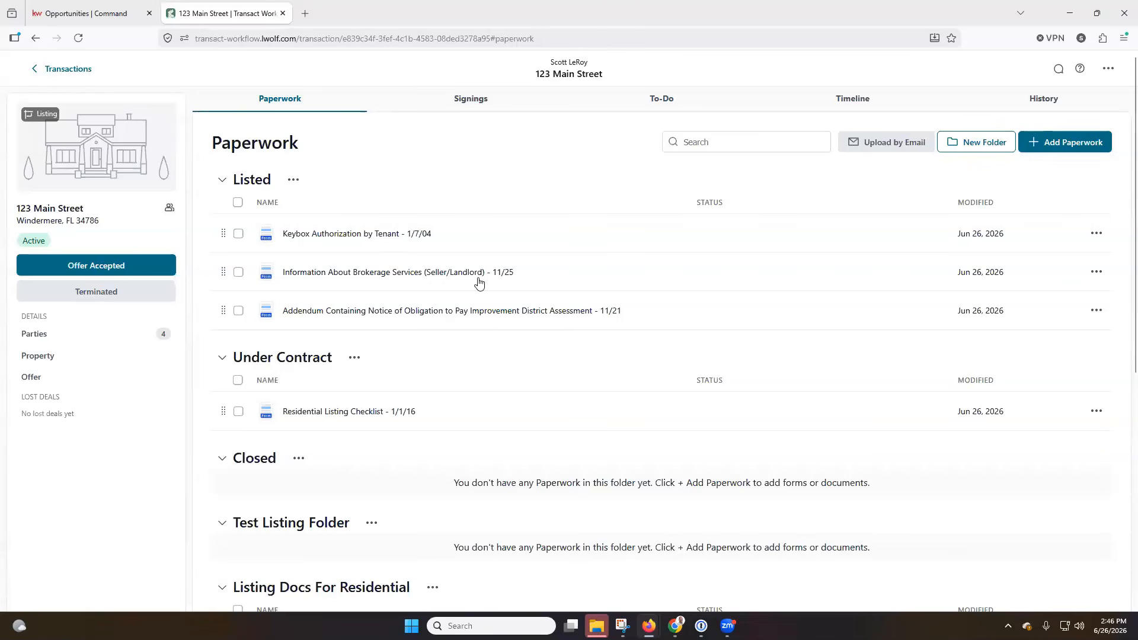
Answer the satisfaction survey with LOVE and send the feedback
scroll(429, 260, down, 5)
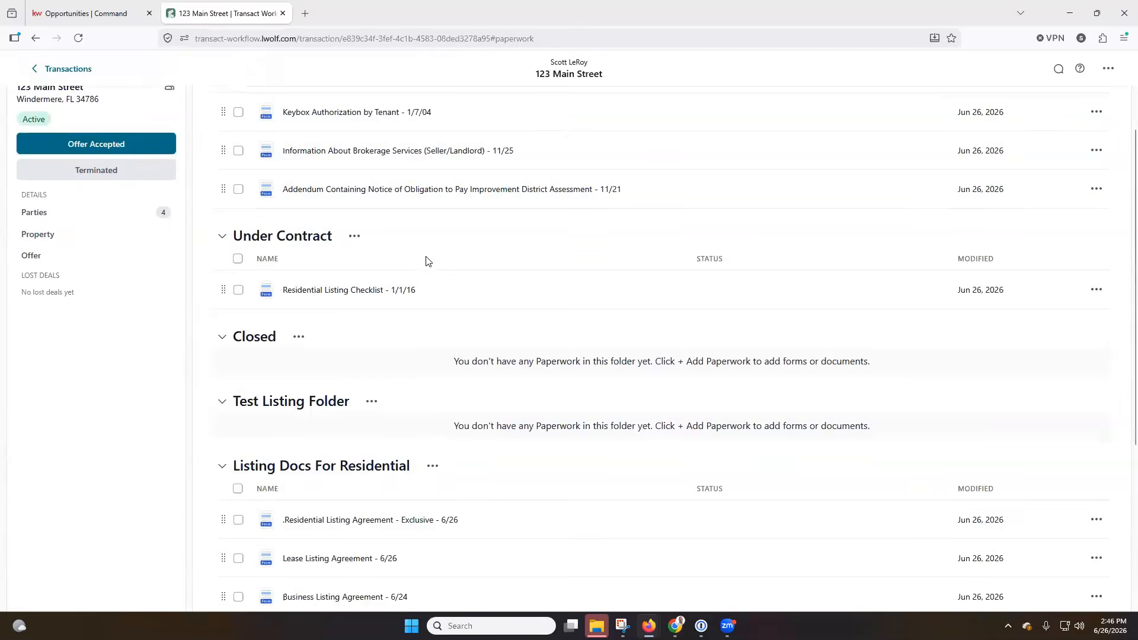
scroll(428, 259, down, 1)
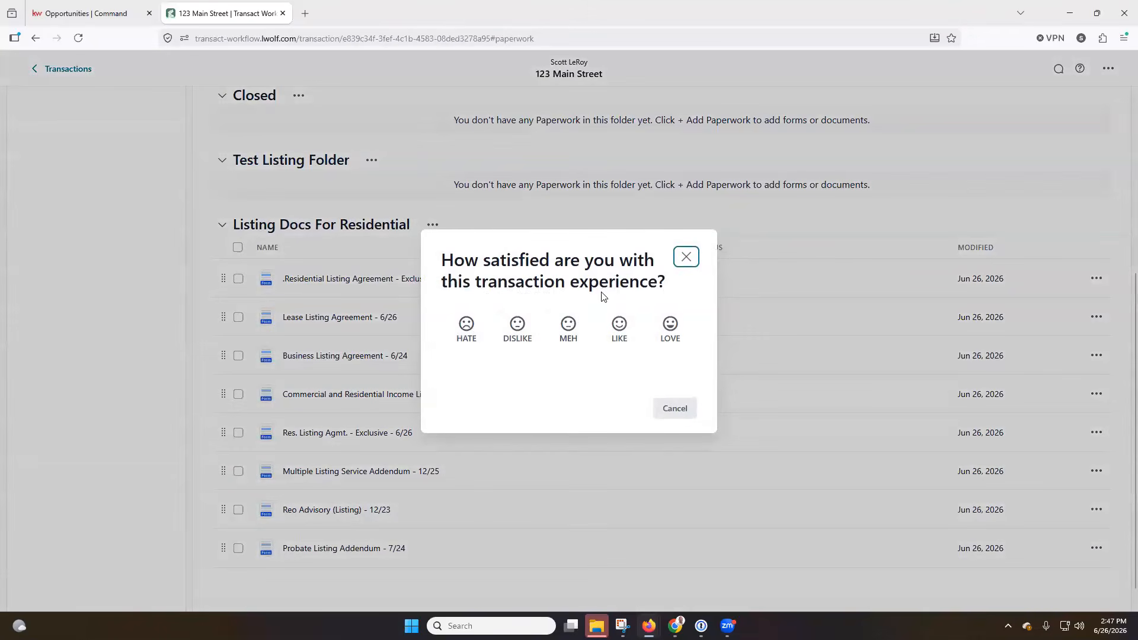
click(671, 326)
click(660, 469)
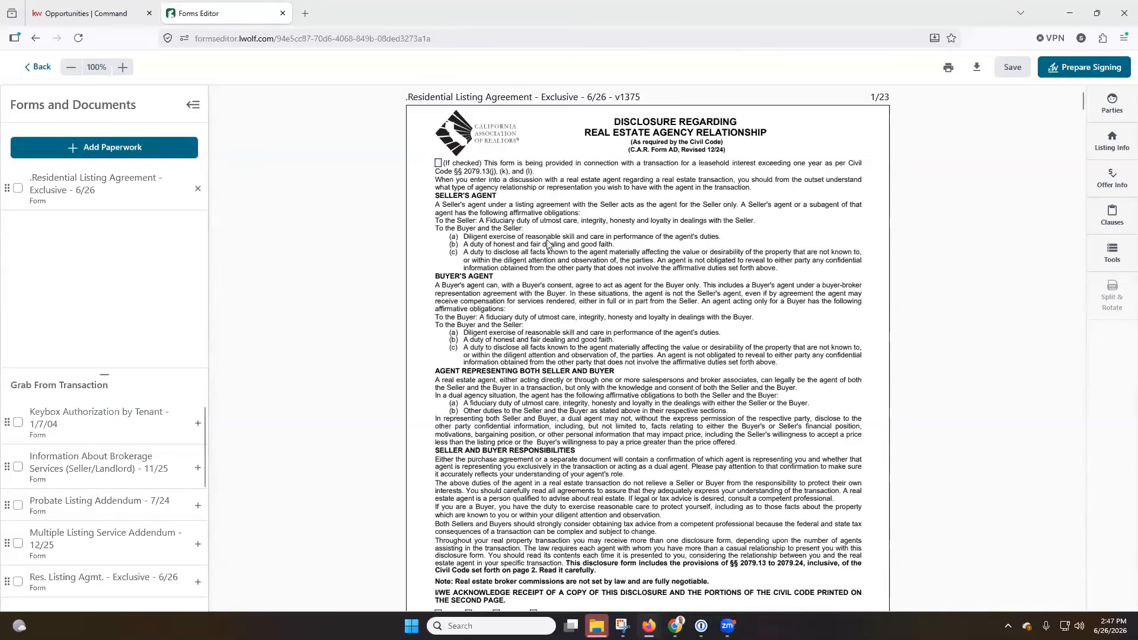
Tick Seller on the first agency disclosure acknowledgement line, leaving DRE Lic. # empty
scroll(550, 245, down, 3)
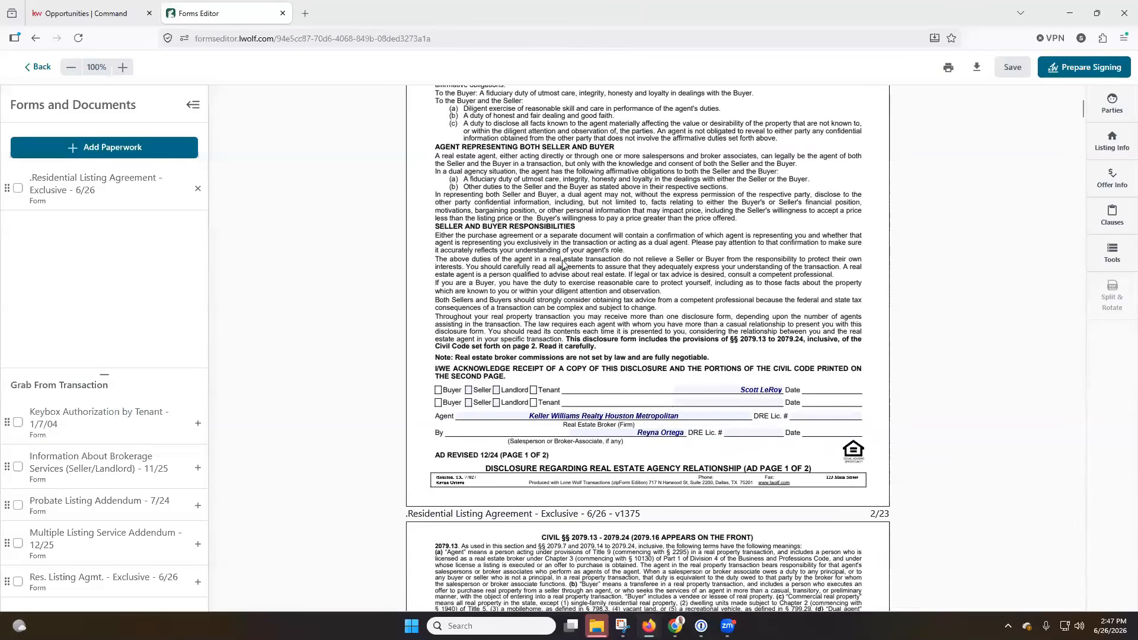
scroll(569, 266, down, 1)
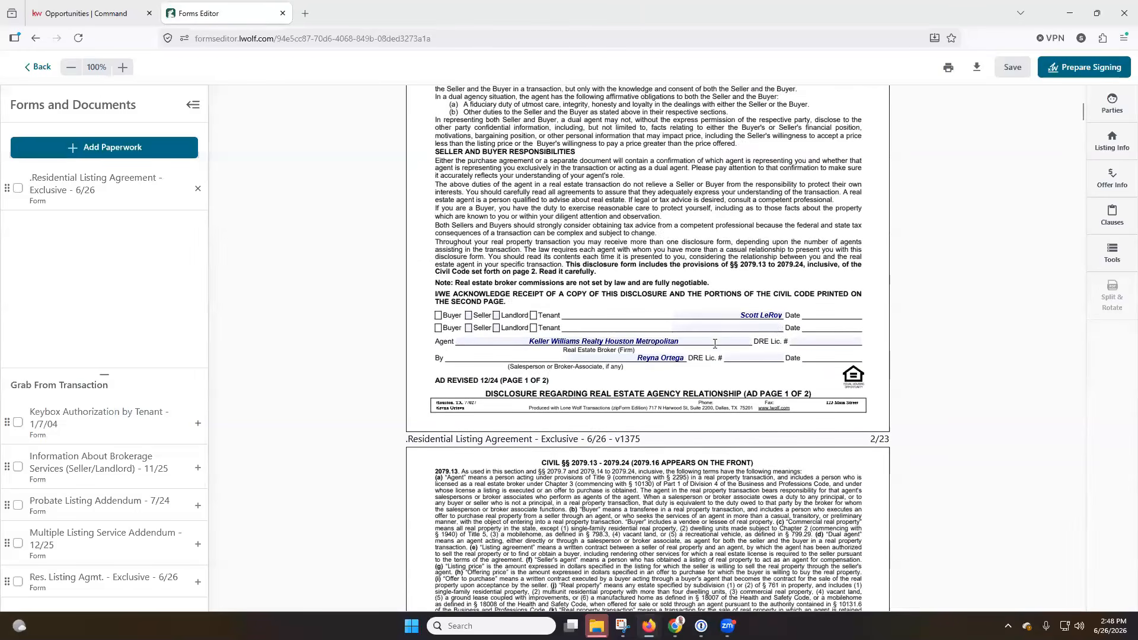
click(470, 318)
click(807, 345)
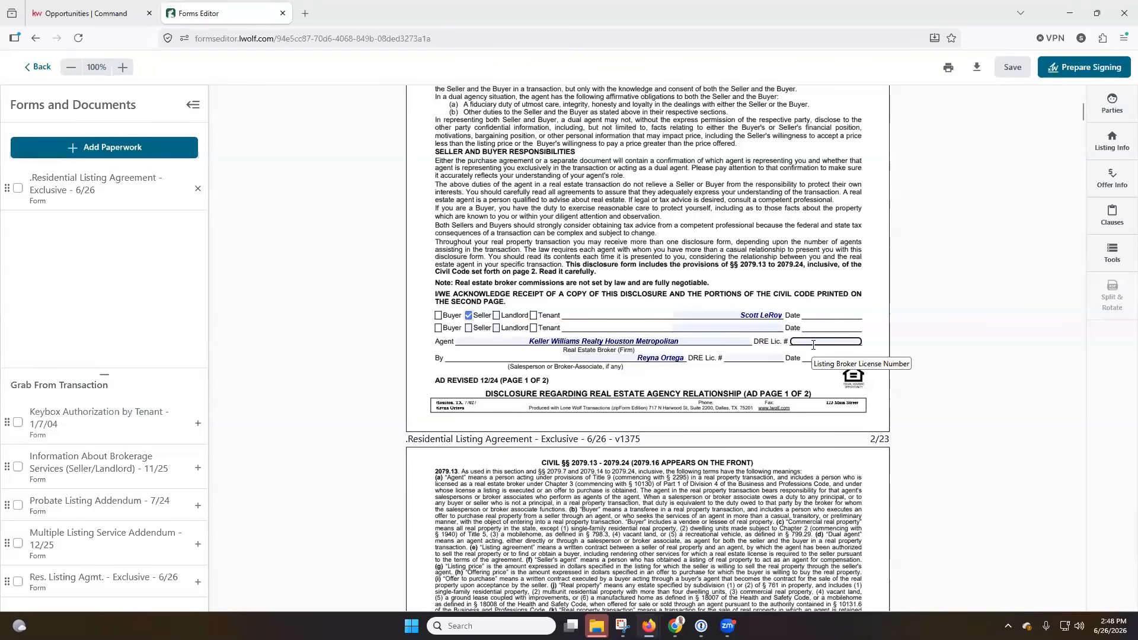
click(955, 218)
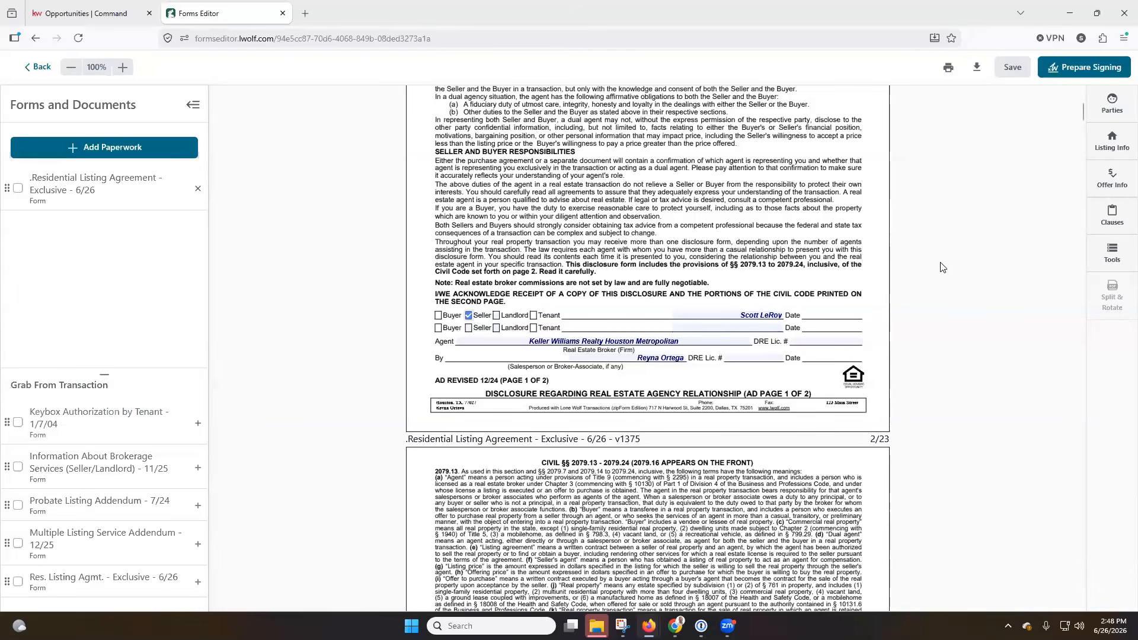
In the RLA table, enter 3 as the C(1) seller's broker compensation percent
scroll(943, 267, up, 5)
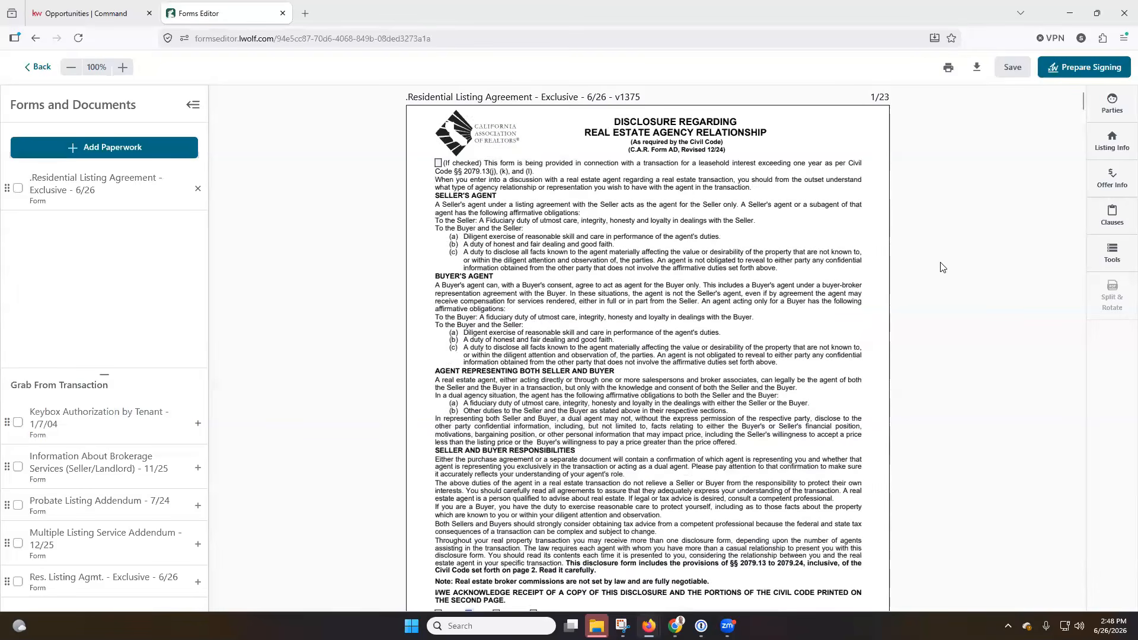
scroll(943, 267, down, 9)
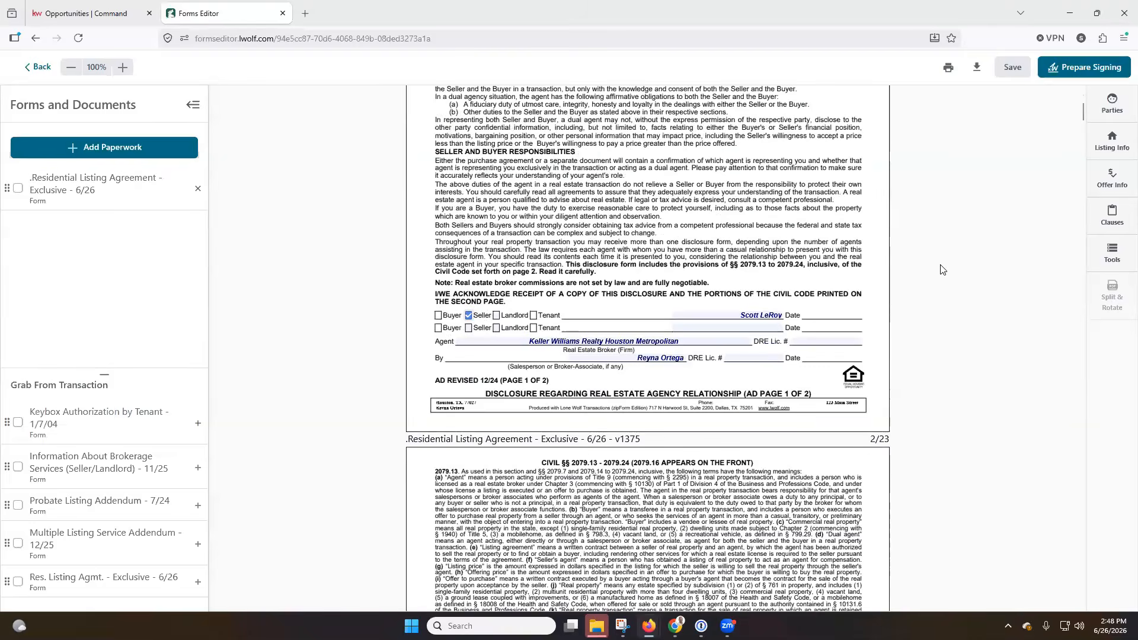
scroll(942, 269, down, 3)
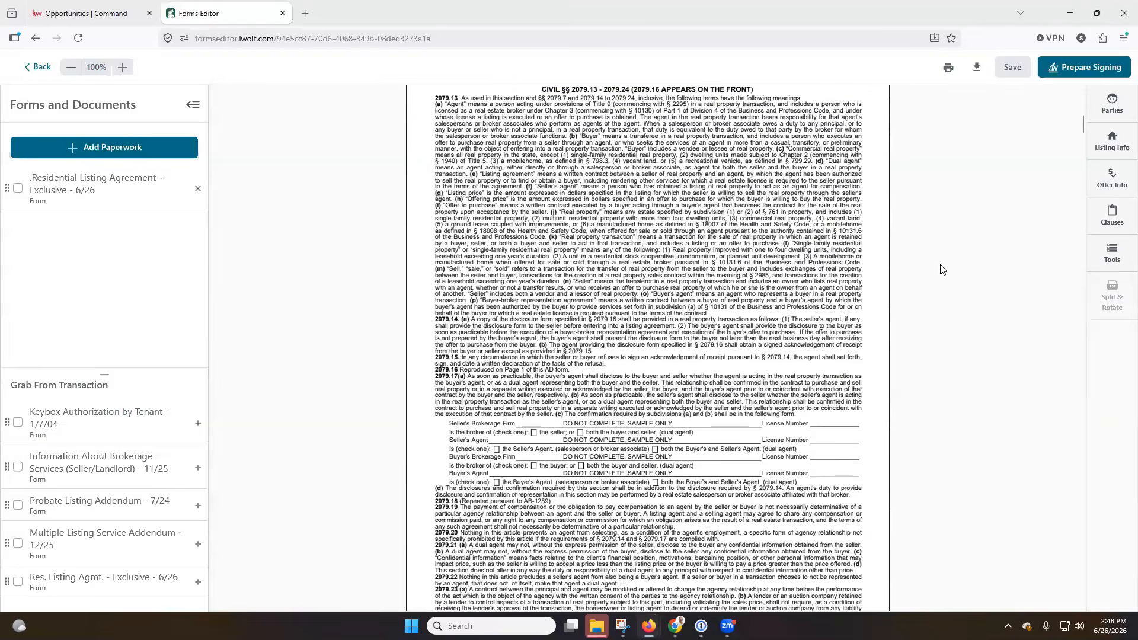
scroll(942, 270, down, 3)
scroll(943, 270, down, 6)
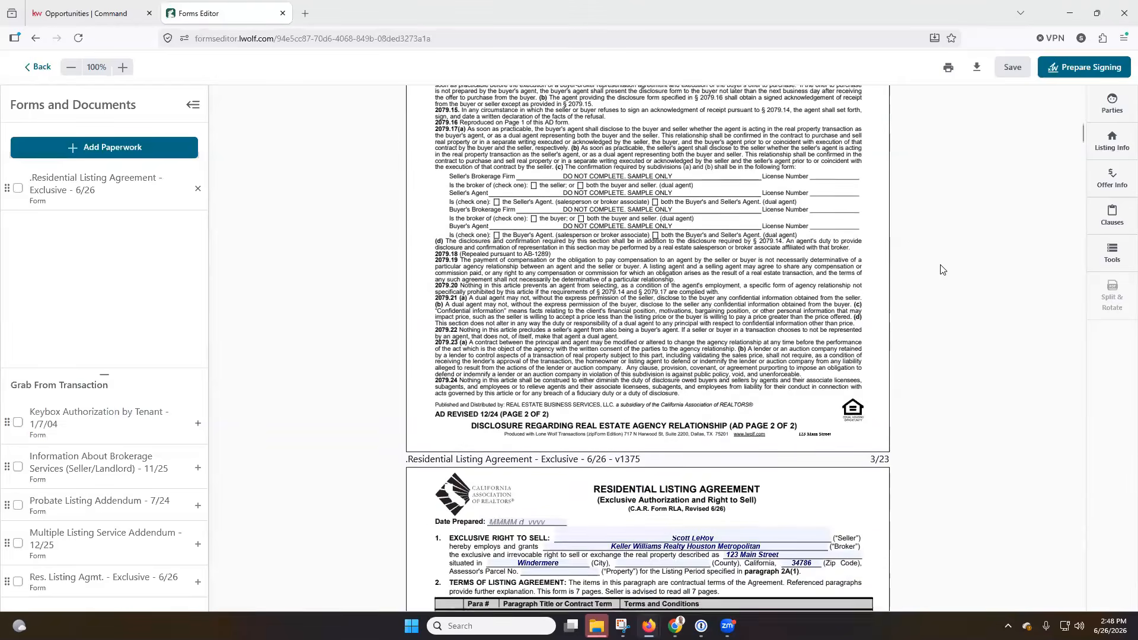
scroll(943, 269, down, 2)
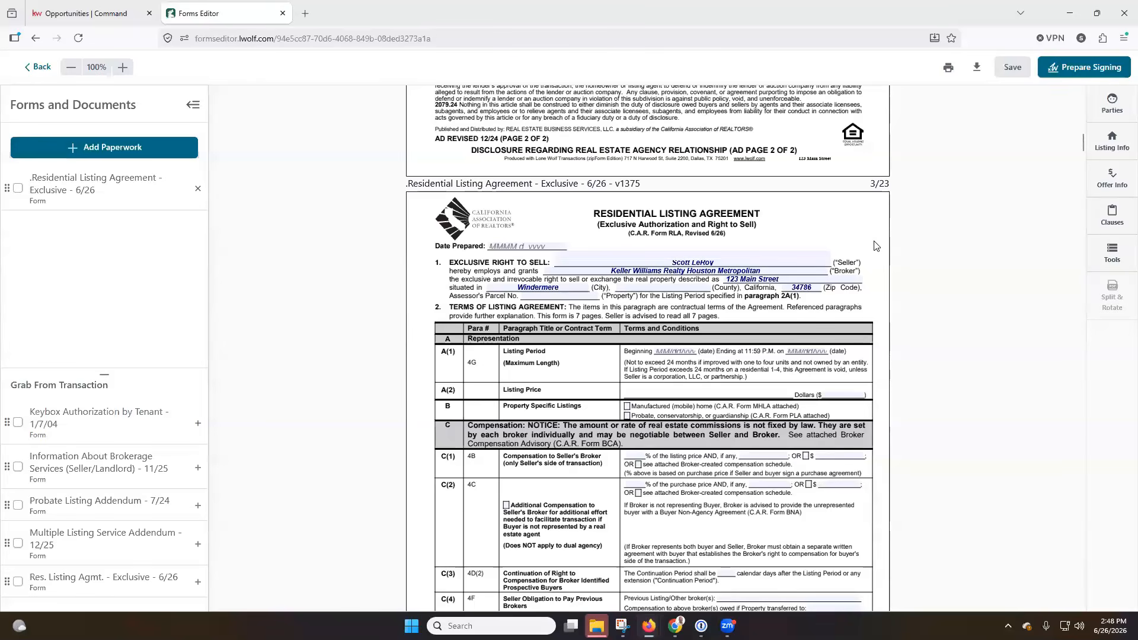
scroll(875, 246, down, 3)
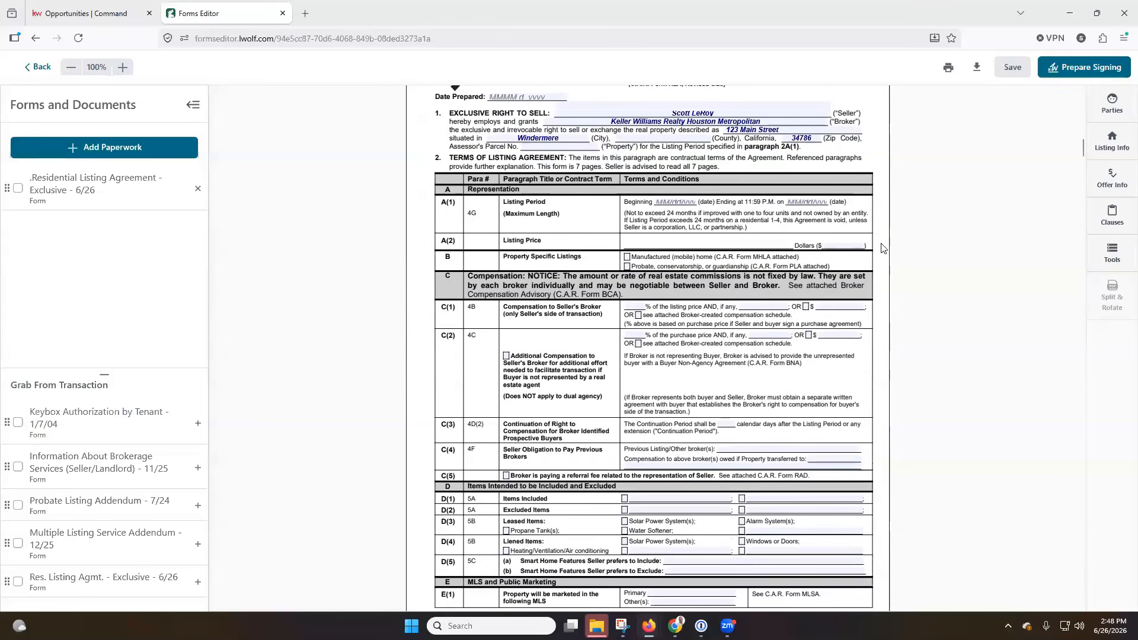
scroll(881, 248, down, 3)
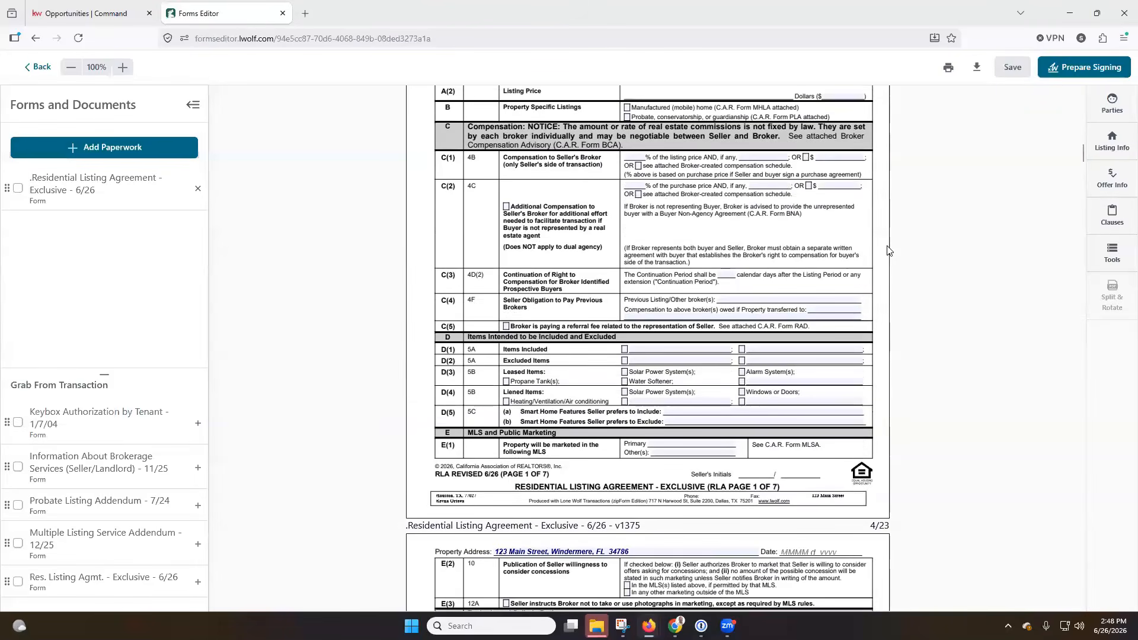
scroll(915, 242, down, 3)
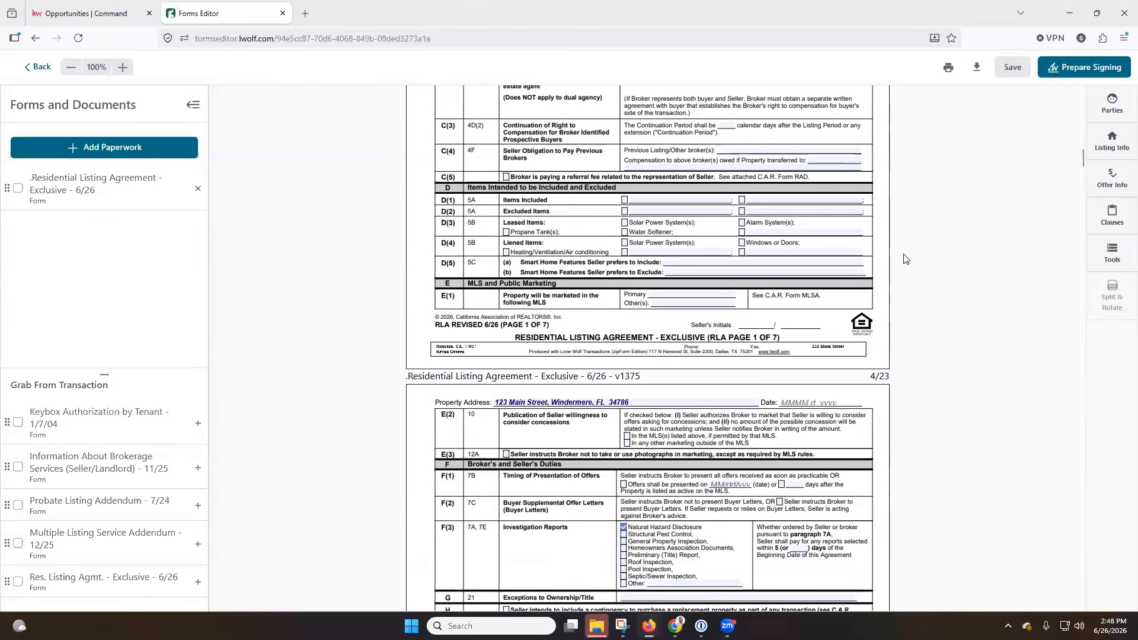
scroll(905, 260, down, 2)
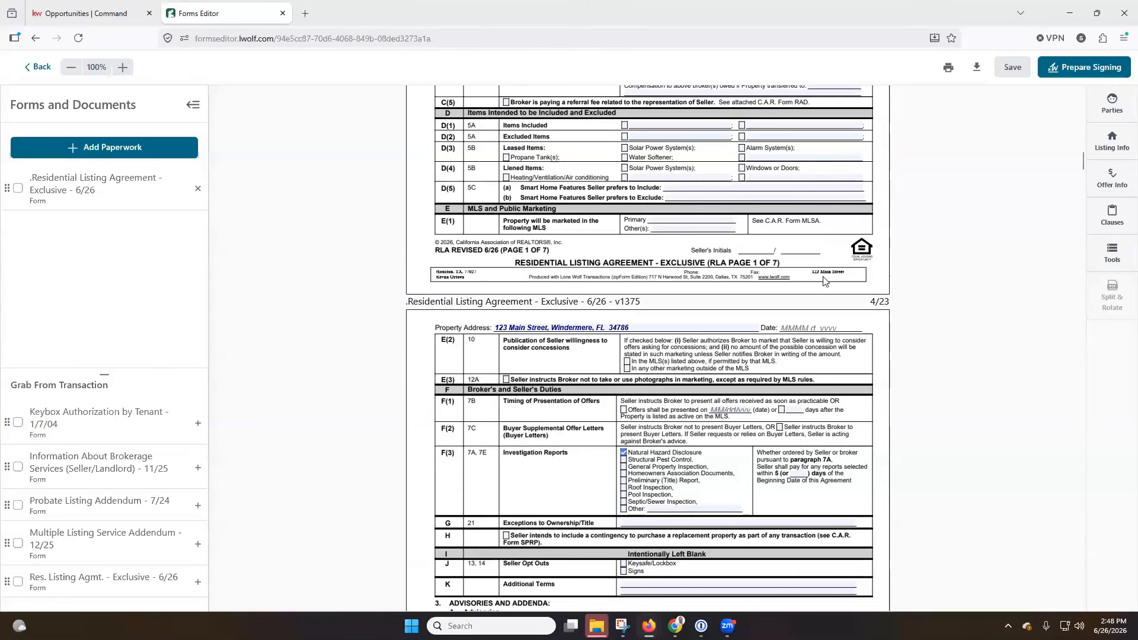
scroll(885, 281, down, 1)
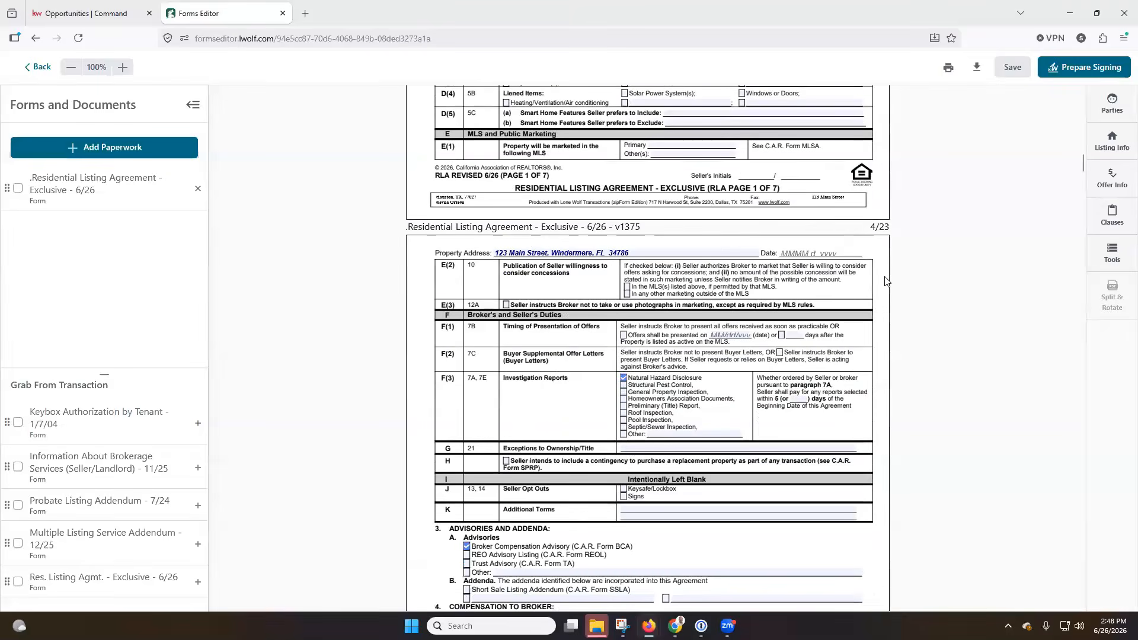
scroll(922, 283, up, 4)
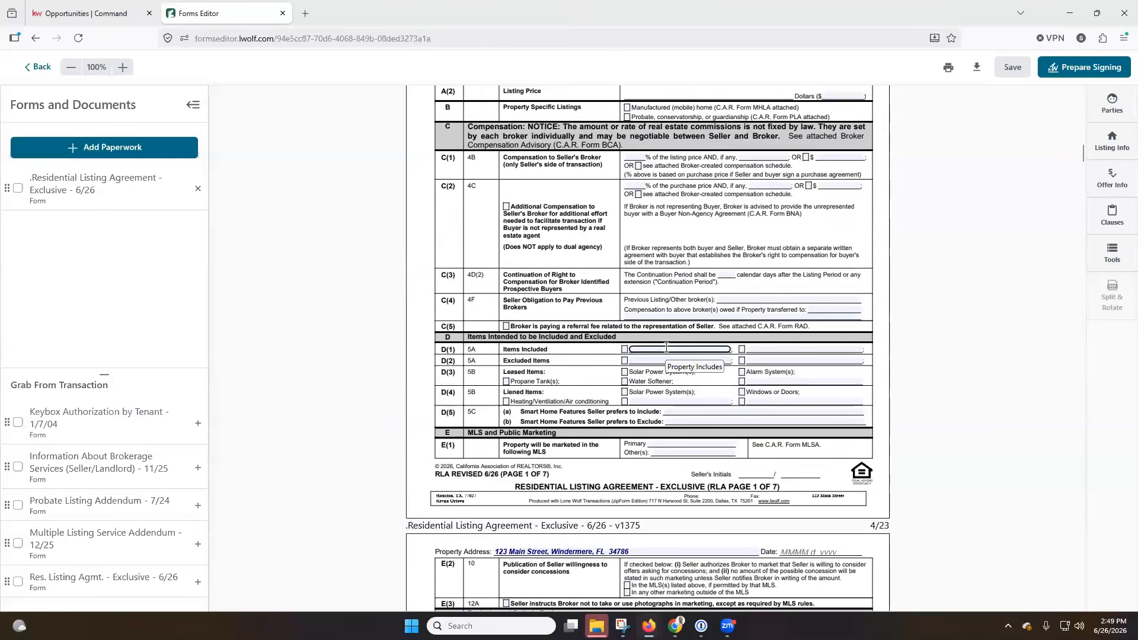
scroll(666, 346, up, 4)
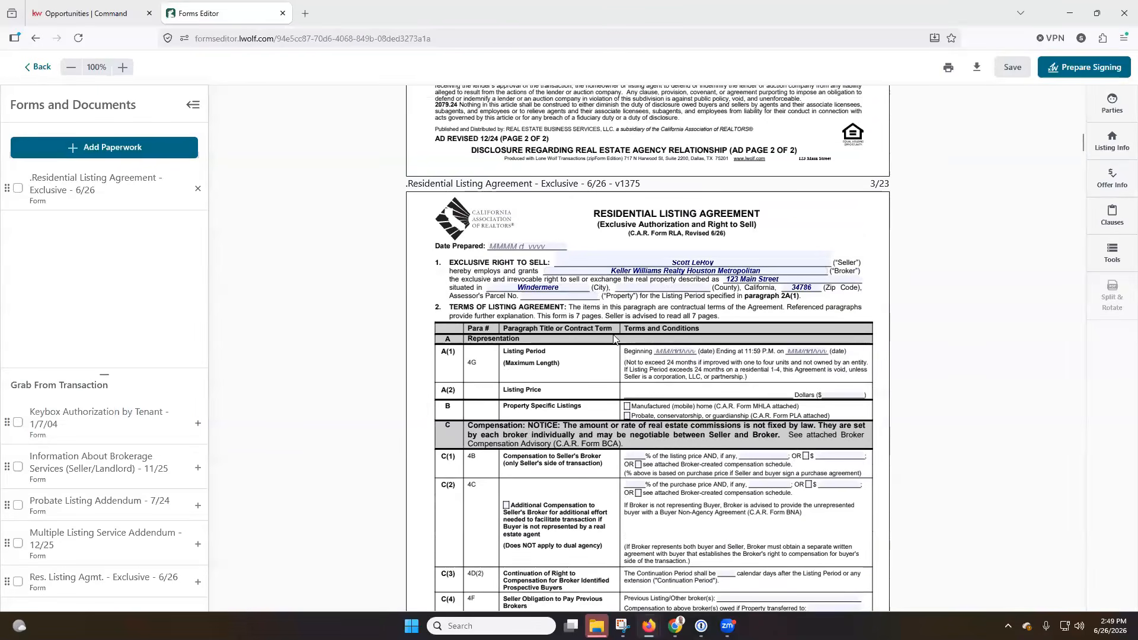
scroll(650, 353, down, 1)
scroll(650, 353, down, 2)
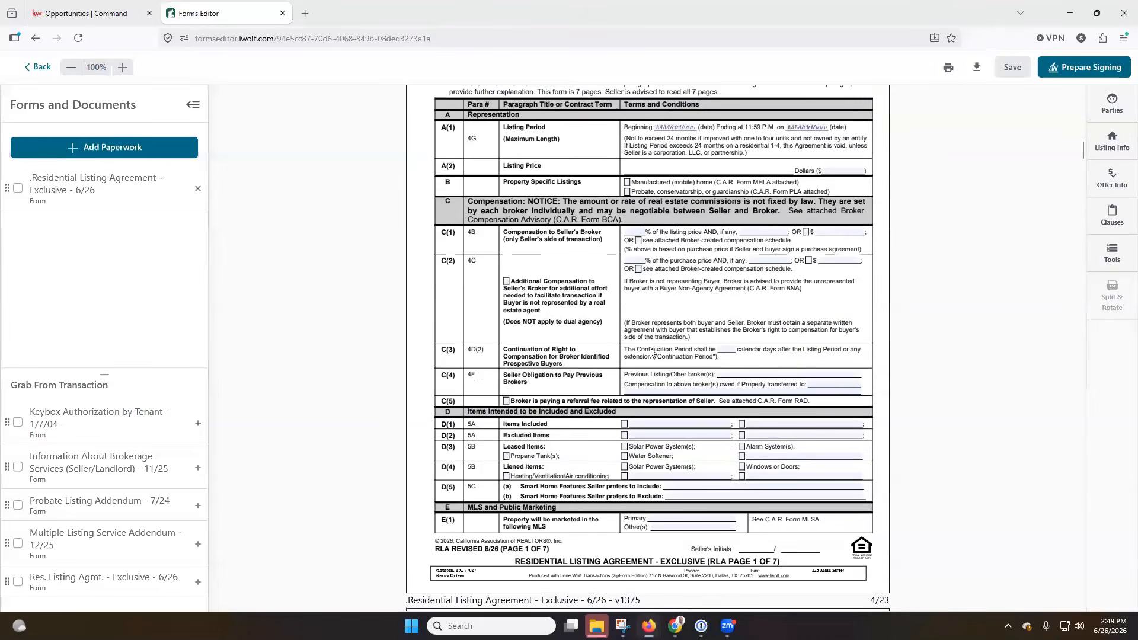
click(642, 232)
text(3)
click(977, 271)
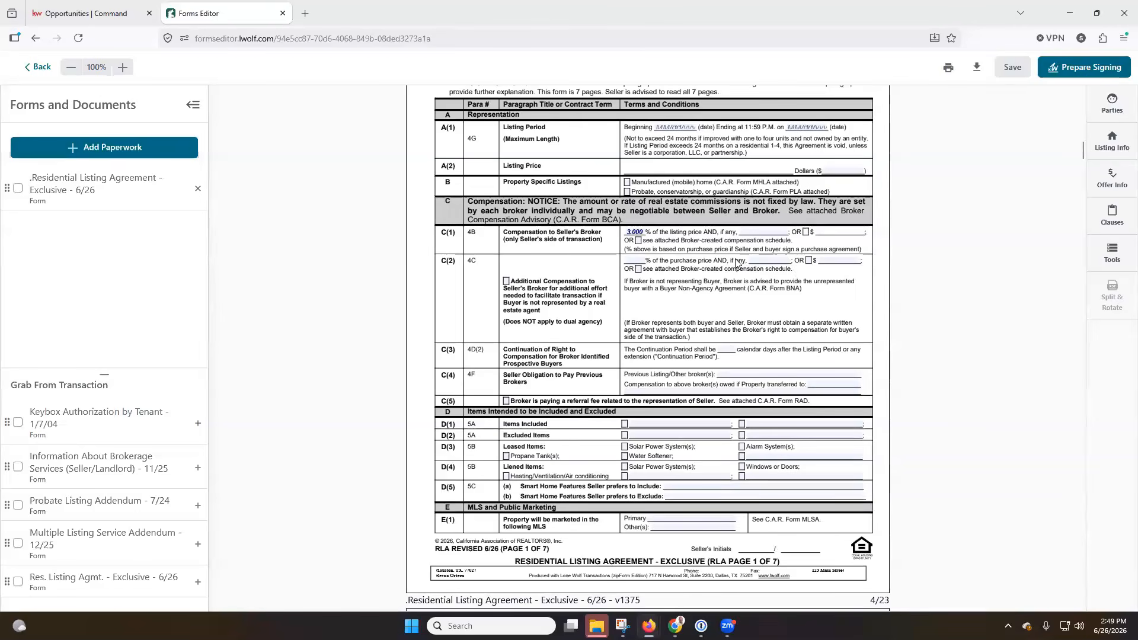
Review the Items Included and Excluded Items entries and scroll further through the agreement
click(644, 424)
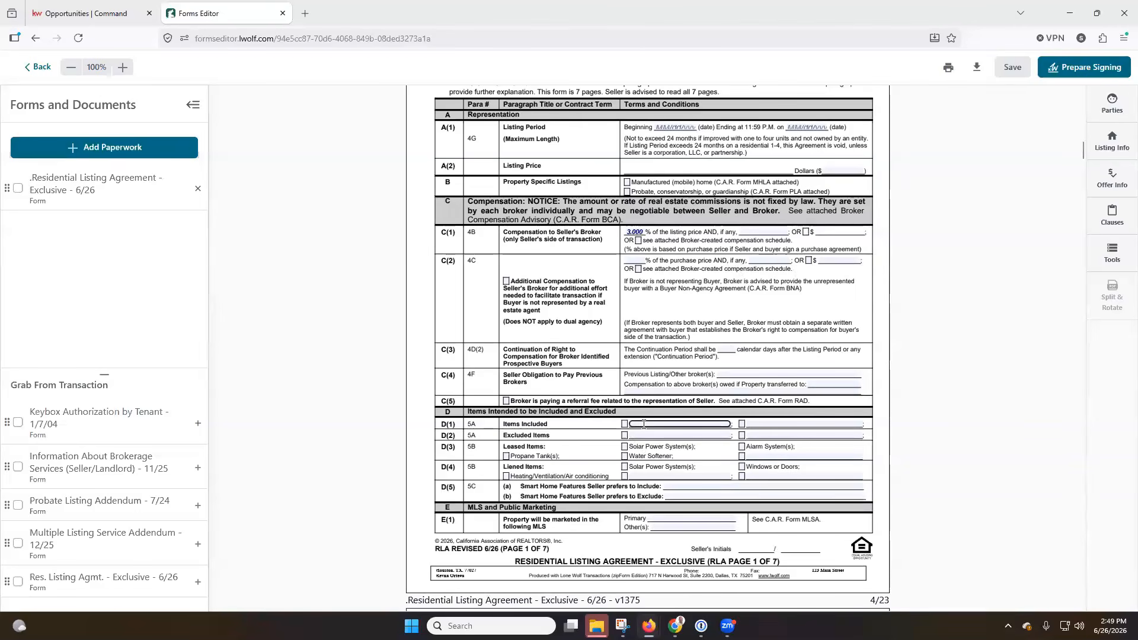
click(648, 436)
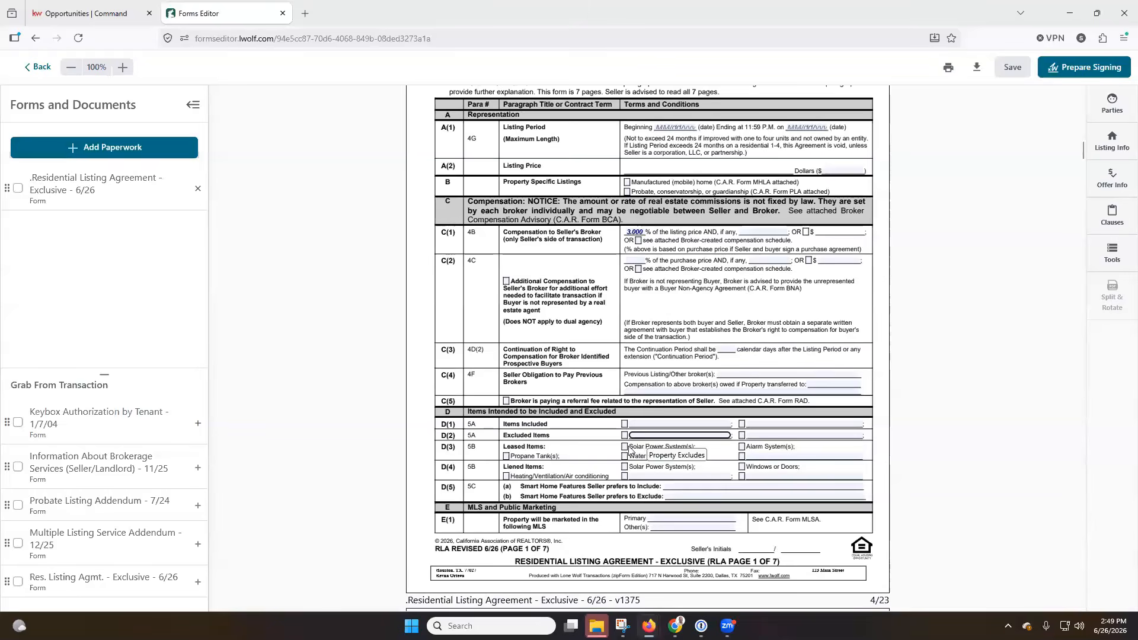
scroll(890, 415, down, 2)
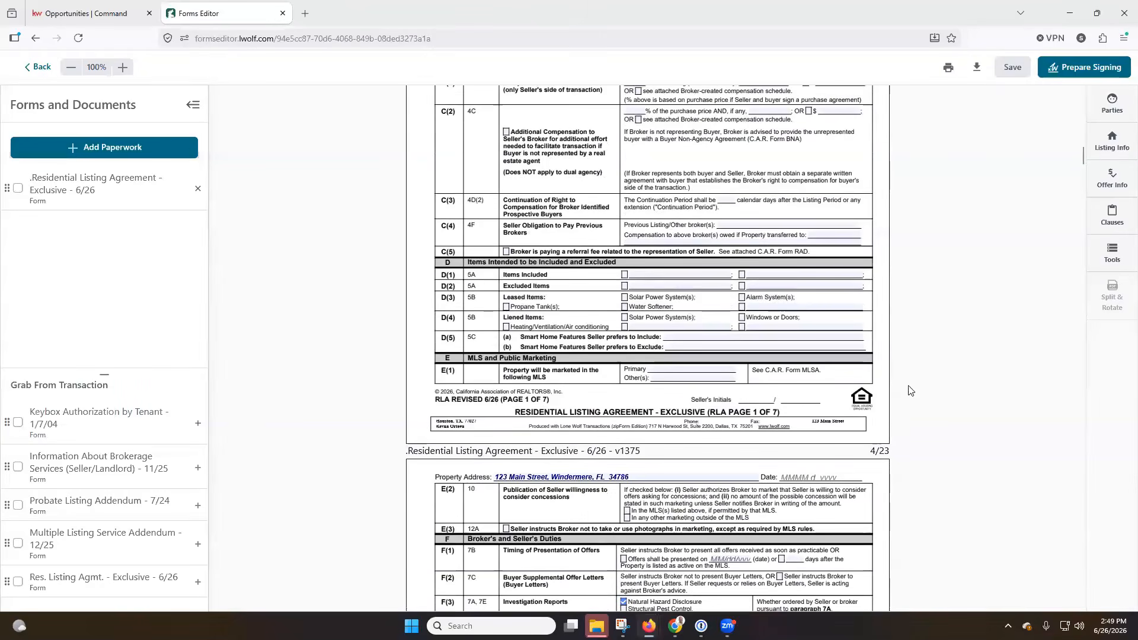
scroll(904, 391, down, 3)
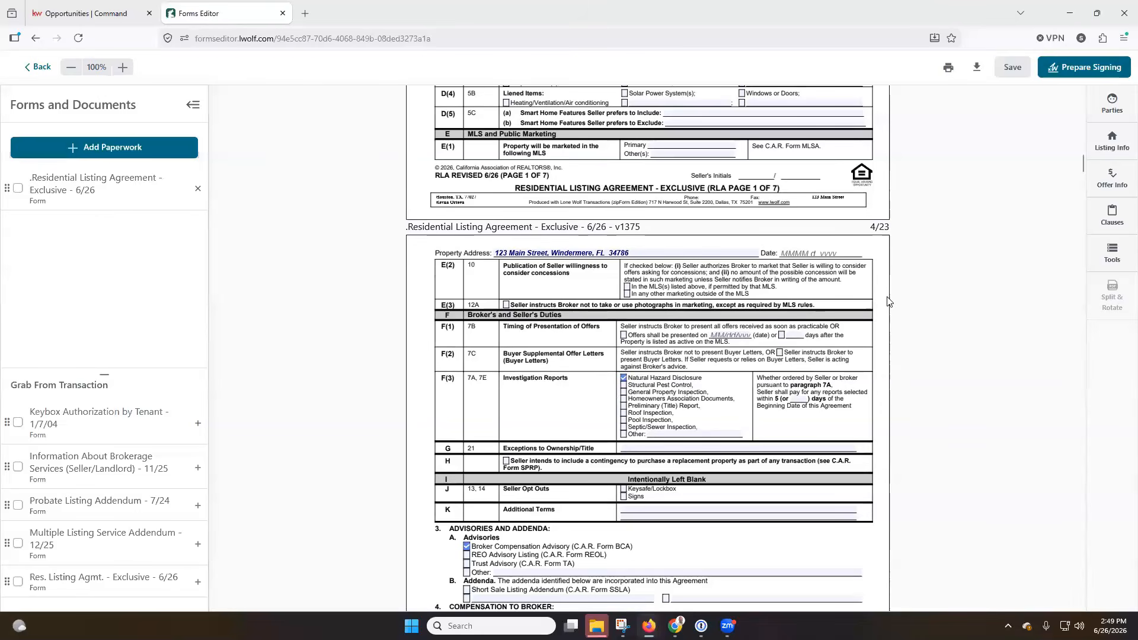
scroll(959, 174, down, 2)
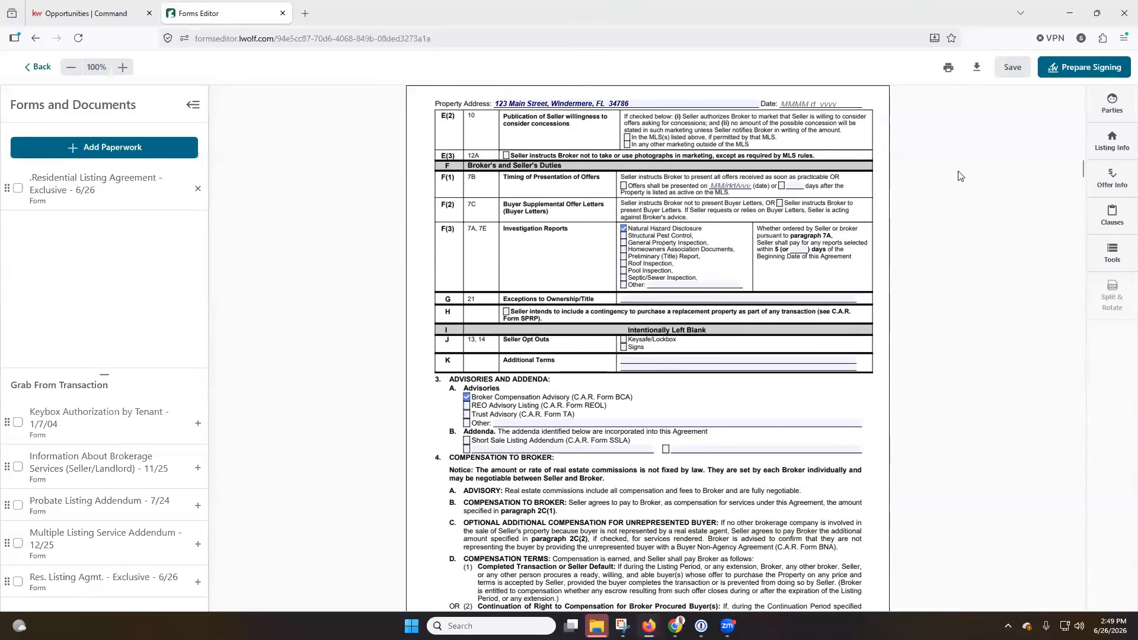
click(1112, 111)
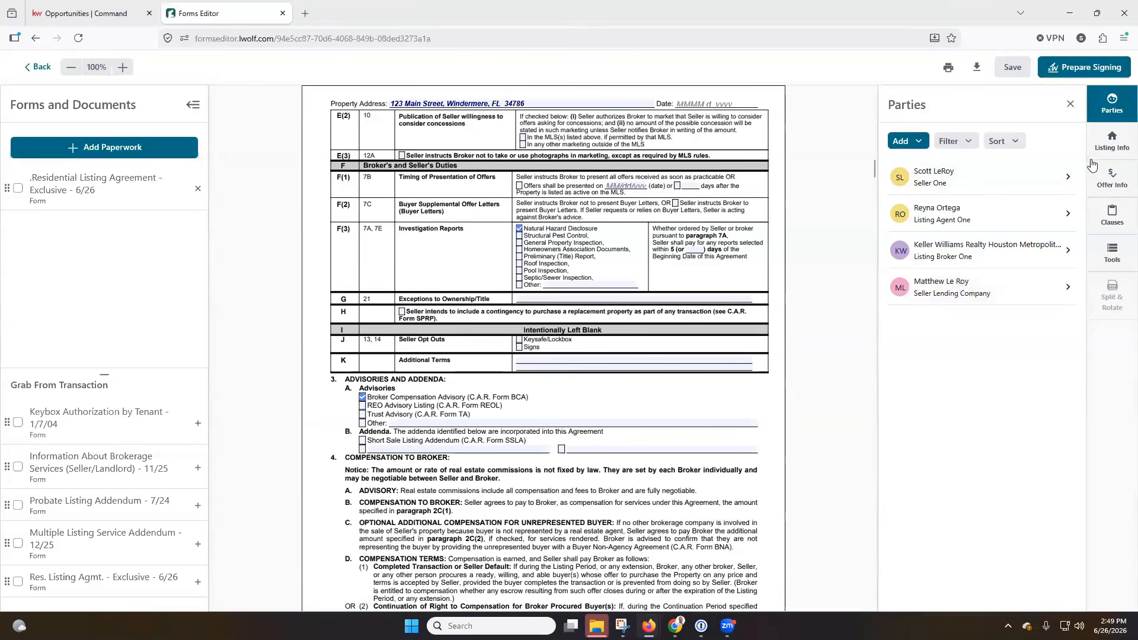
click(1071, 104)
click(1103, 144)
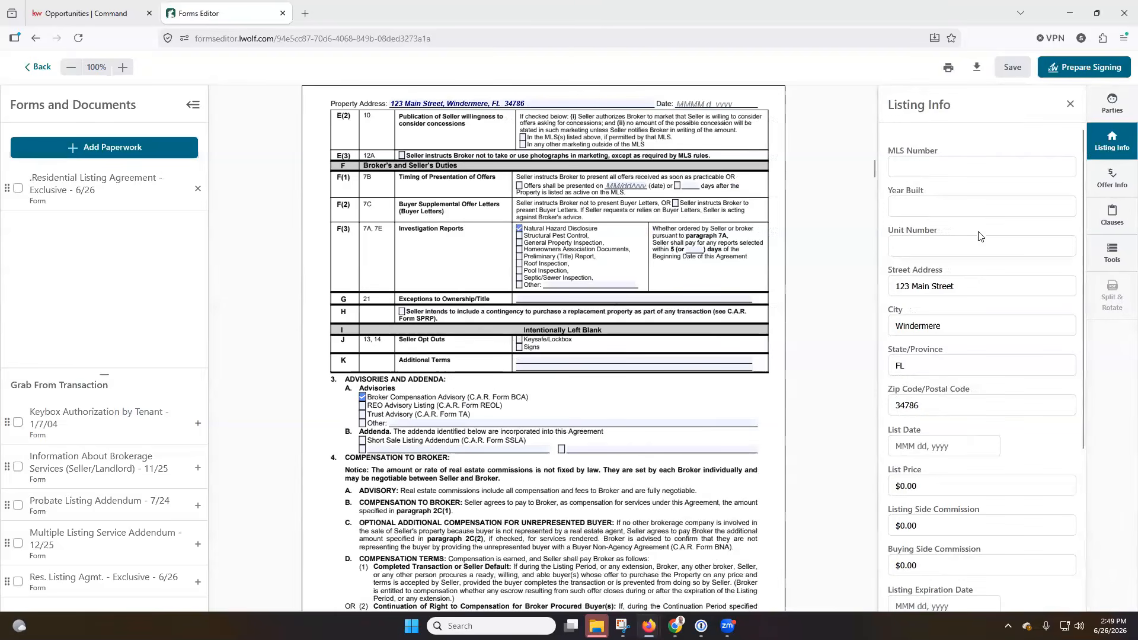
scroll(972, 267, down, 4)
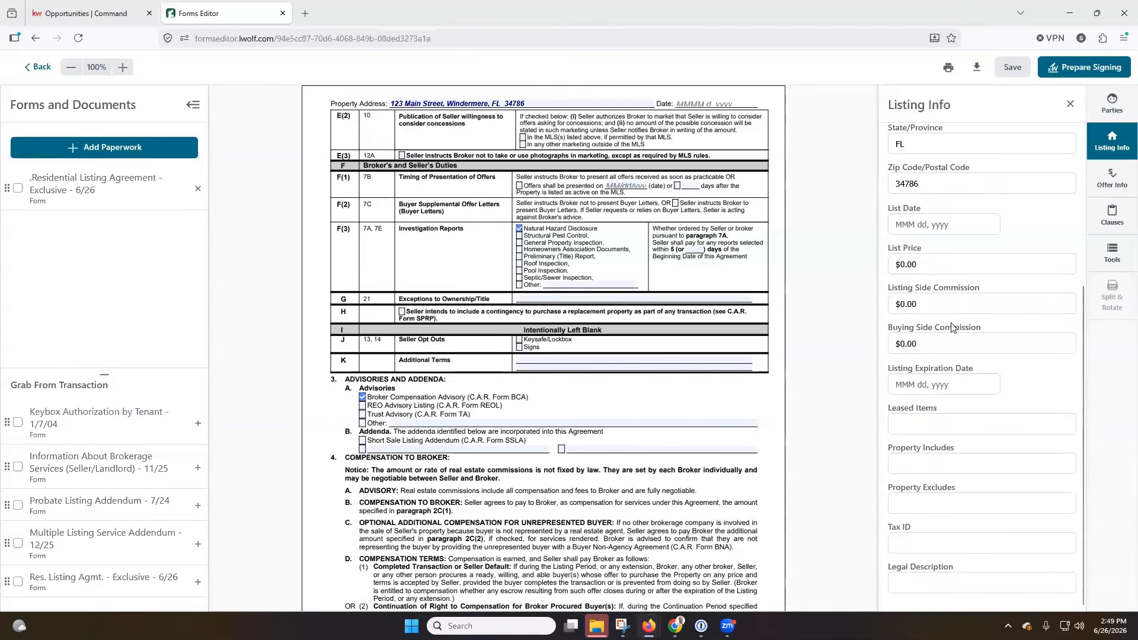
scroll(961, 309, up, 1)
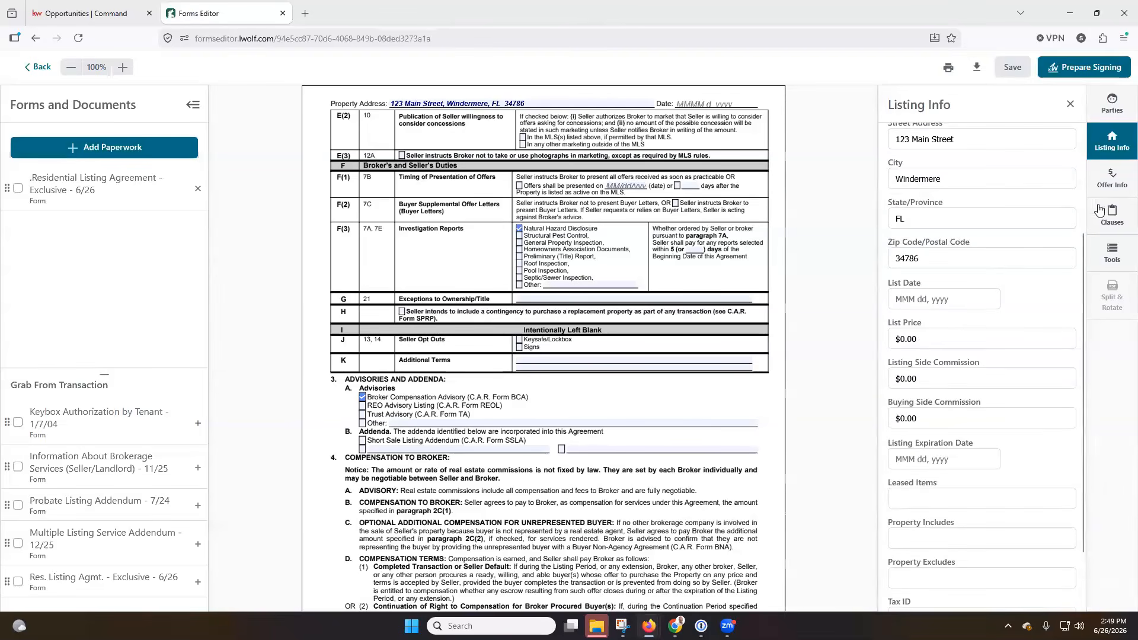
click(1112, 177)
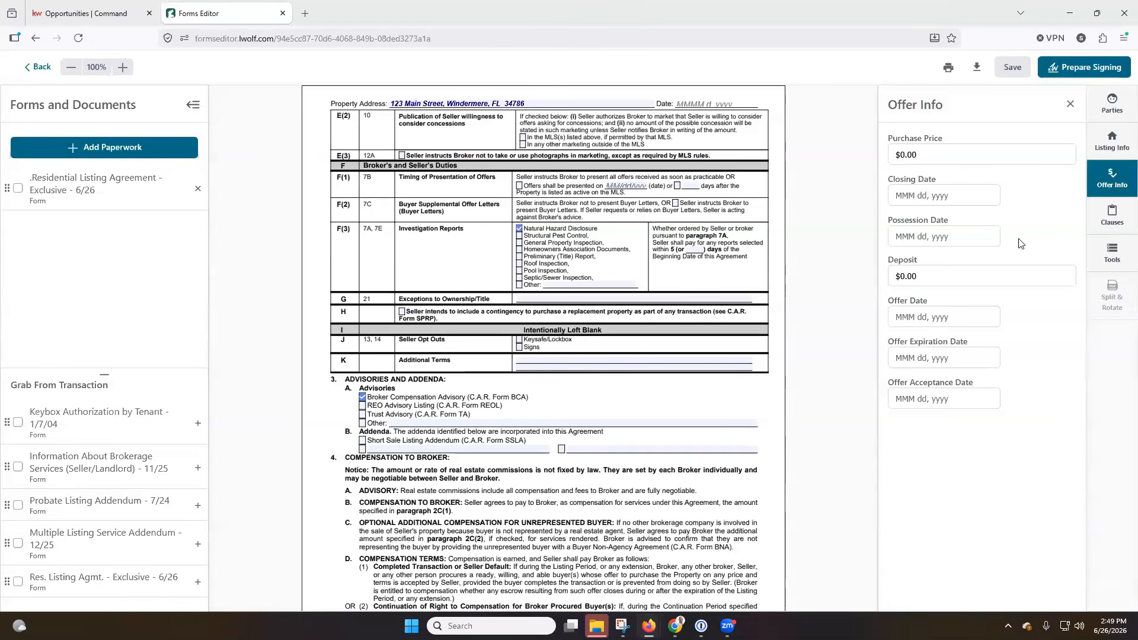
click(1109, 212)
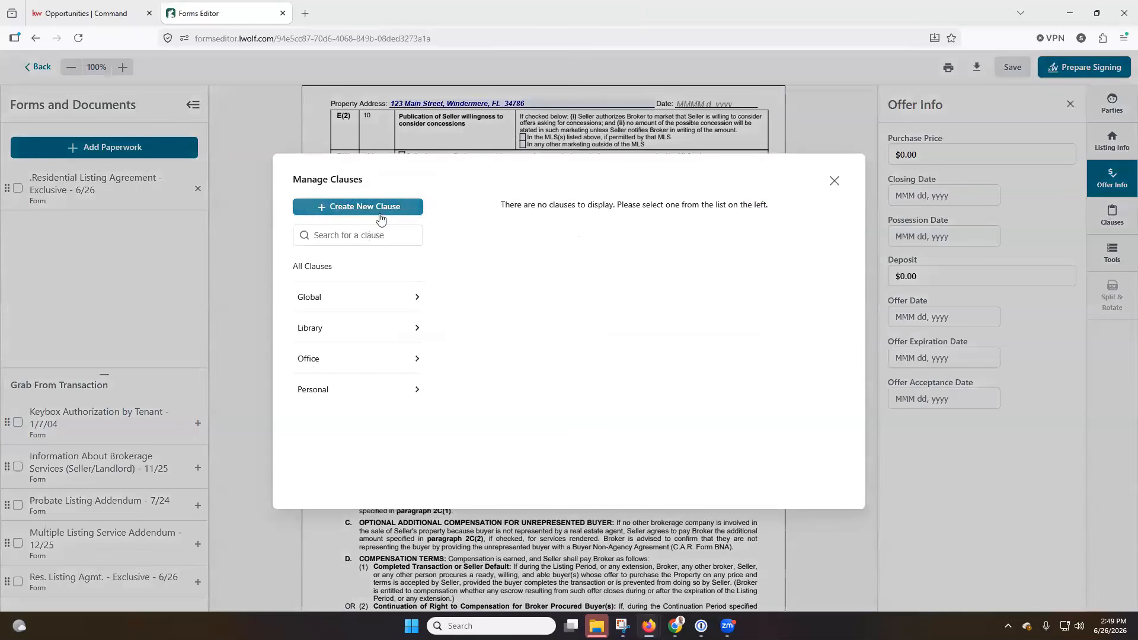
click(836, 181)
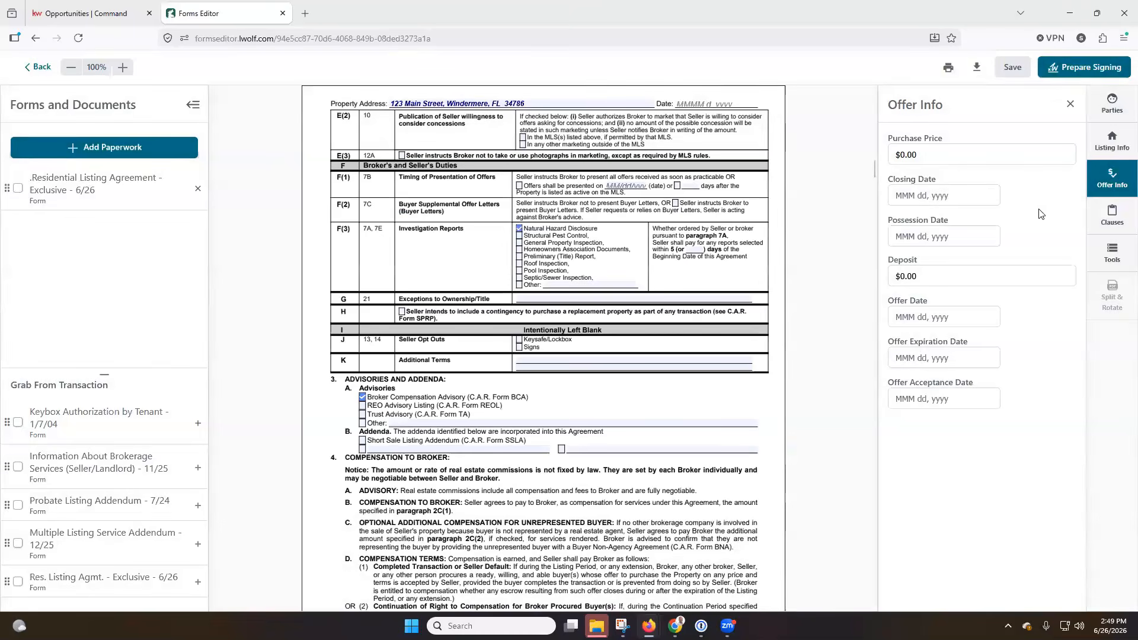
click(1120, 261)
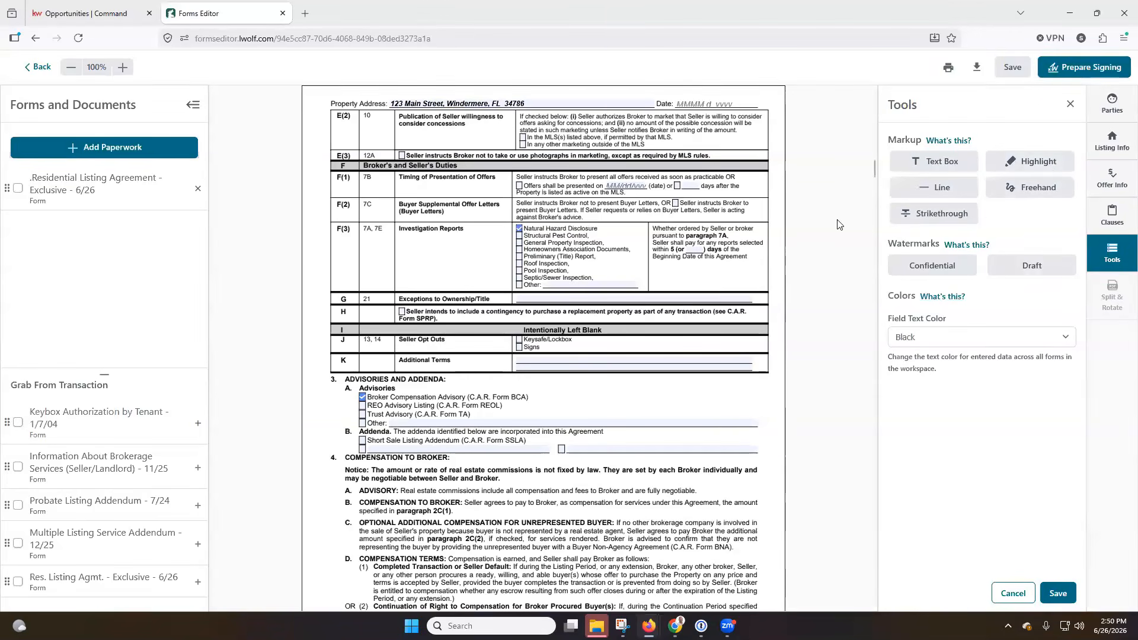
click(1015, 593)
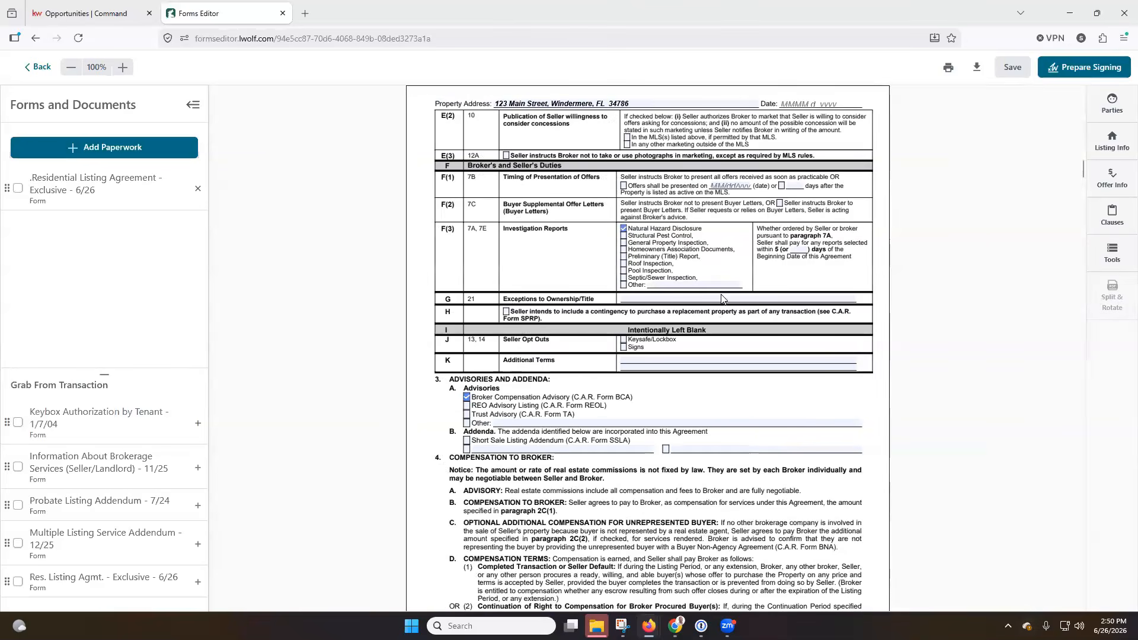
scroll(813, 300, down, 3)
scroll(835, 296, down, 9)
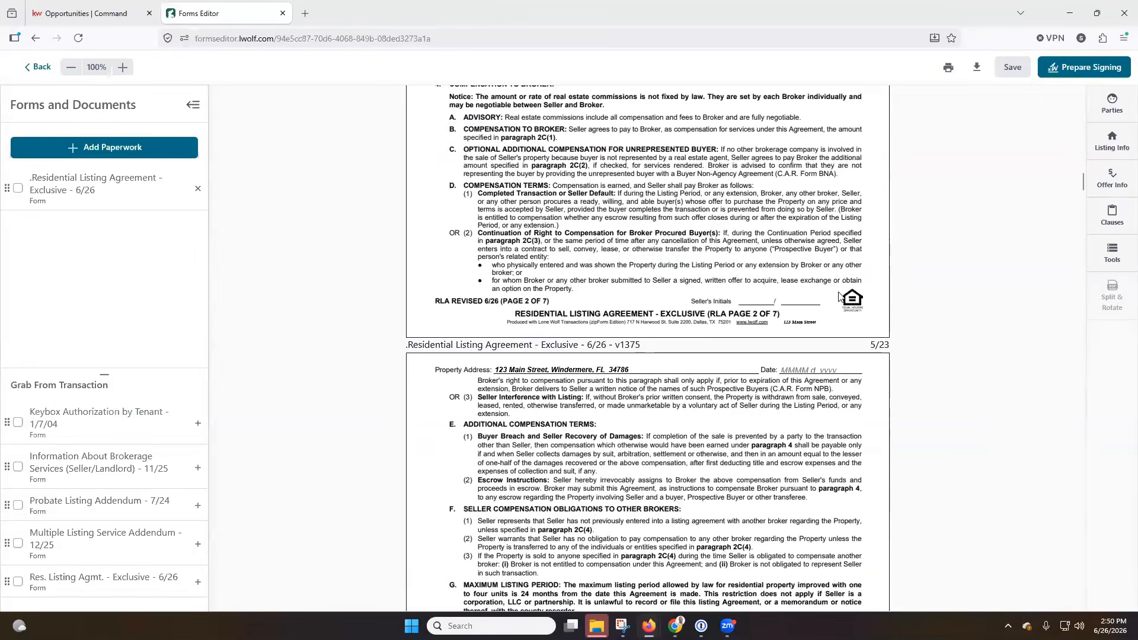
scroll(840, 297, down, 7)
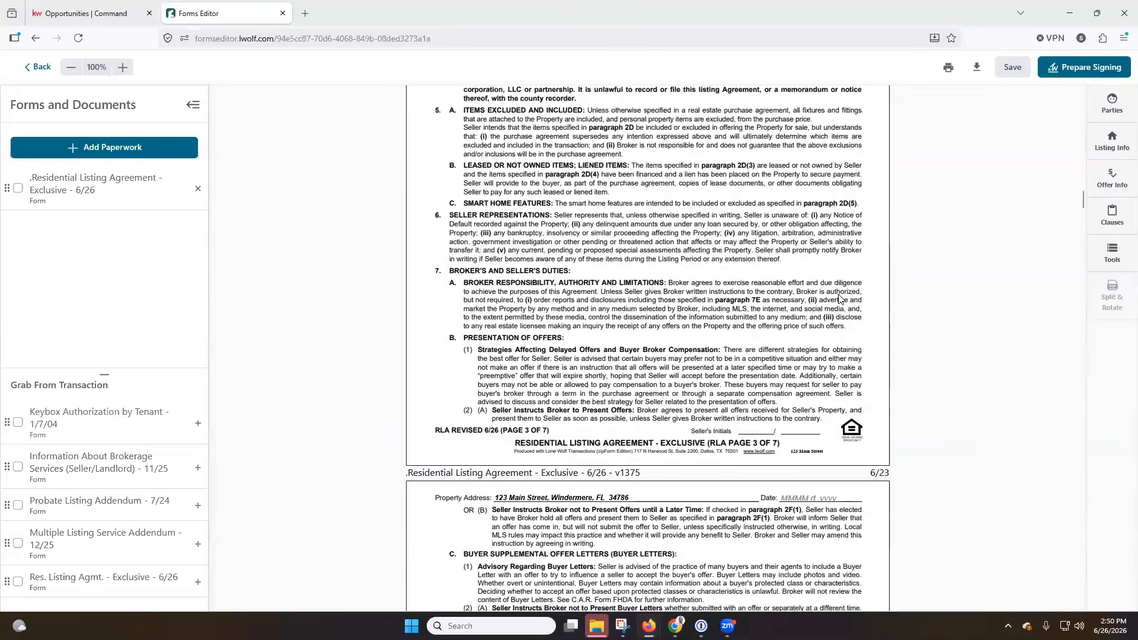
scroll(840, 298, down, 1)
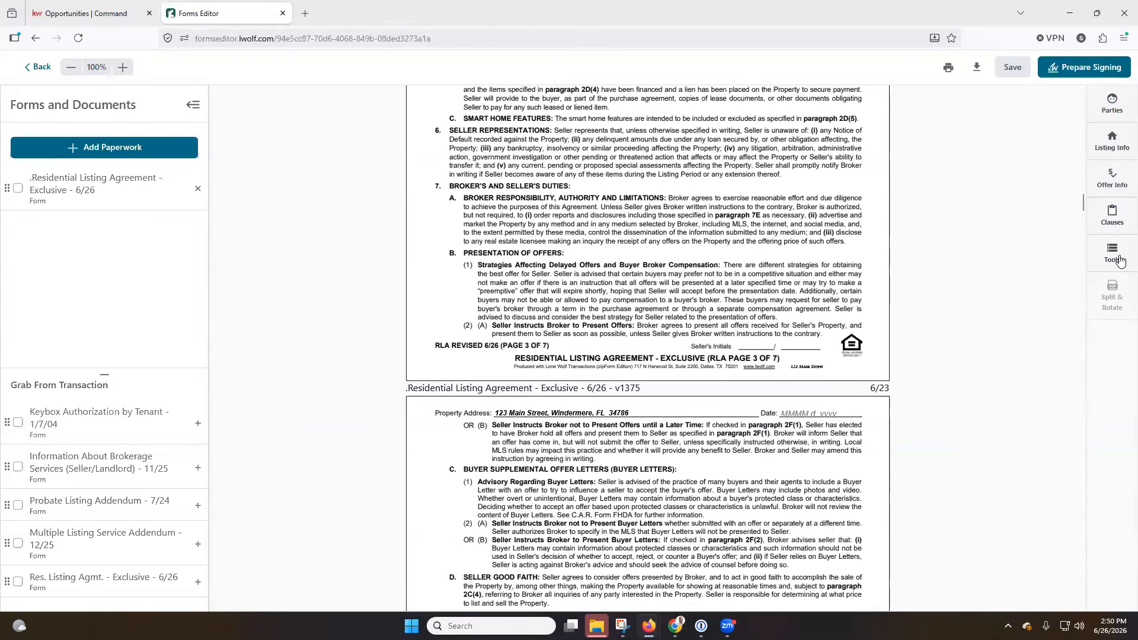
scroll(658, 207, down, 4)
scroll(657, 206, down, 5)
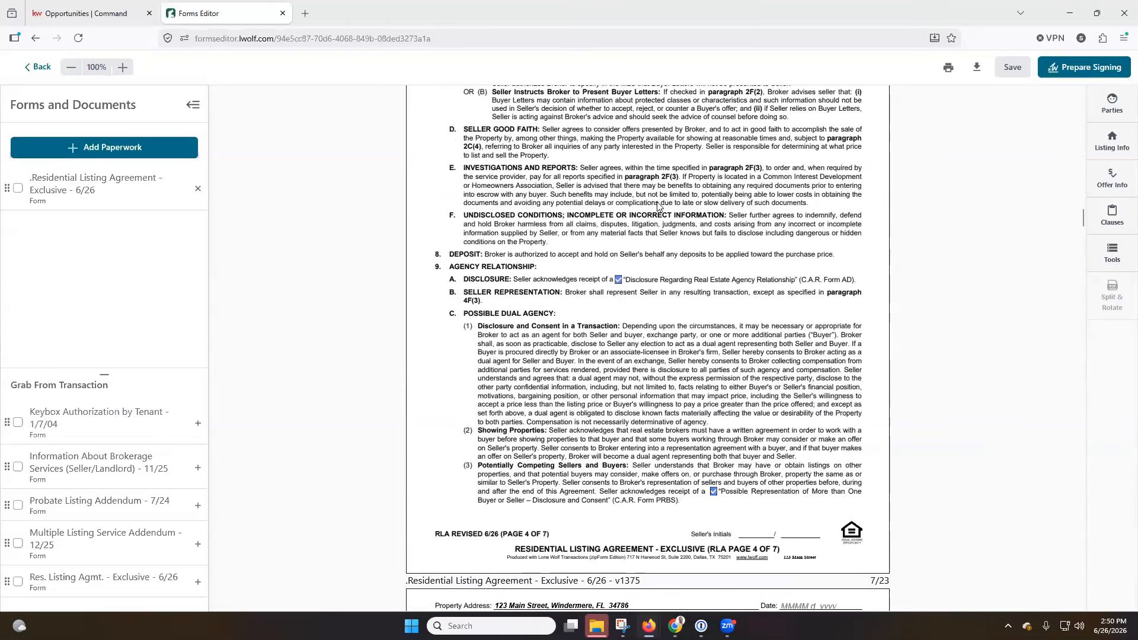
scroll(657, 205, down, 10)
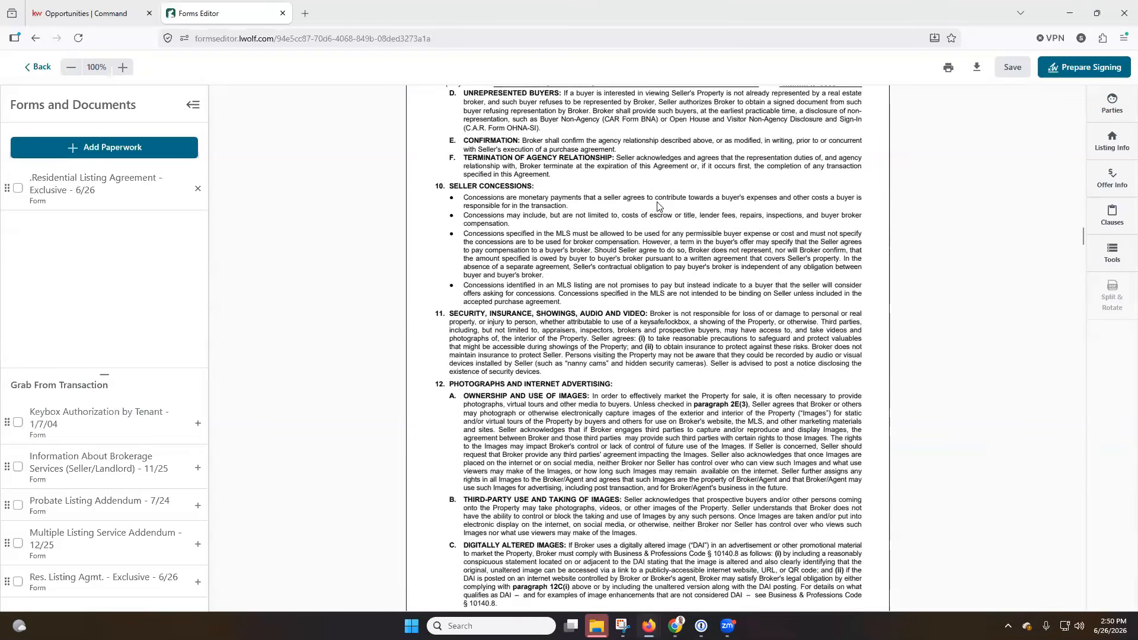
scroll(657, 206, down, 10)
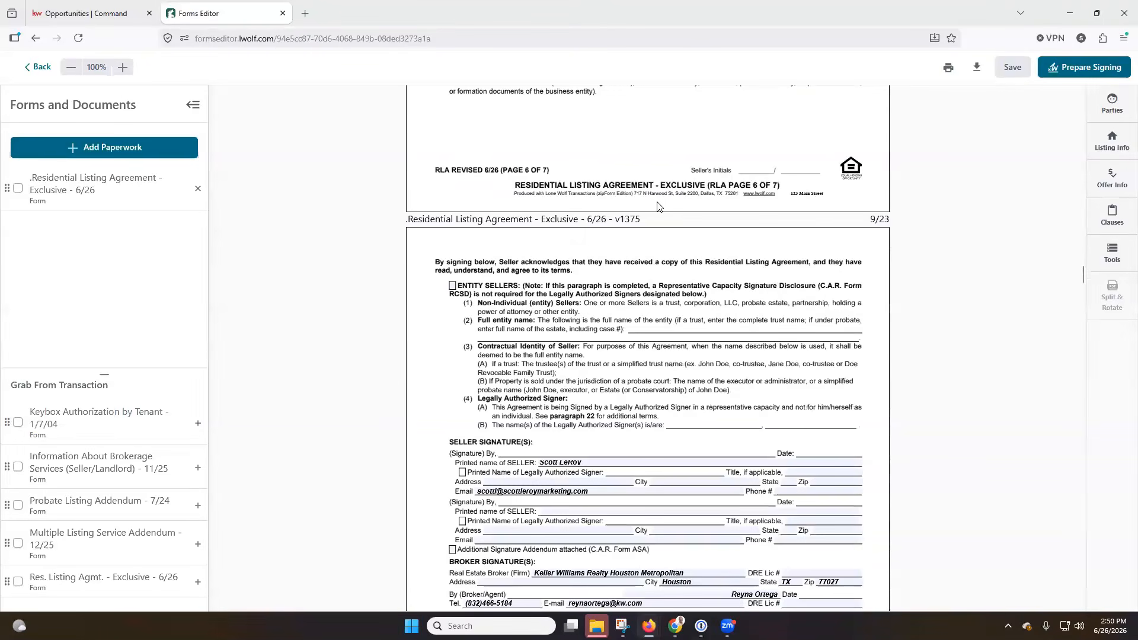
scroll(657, 206, down, 3)
scroll(657, 206, down, 1)
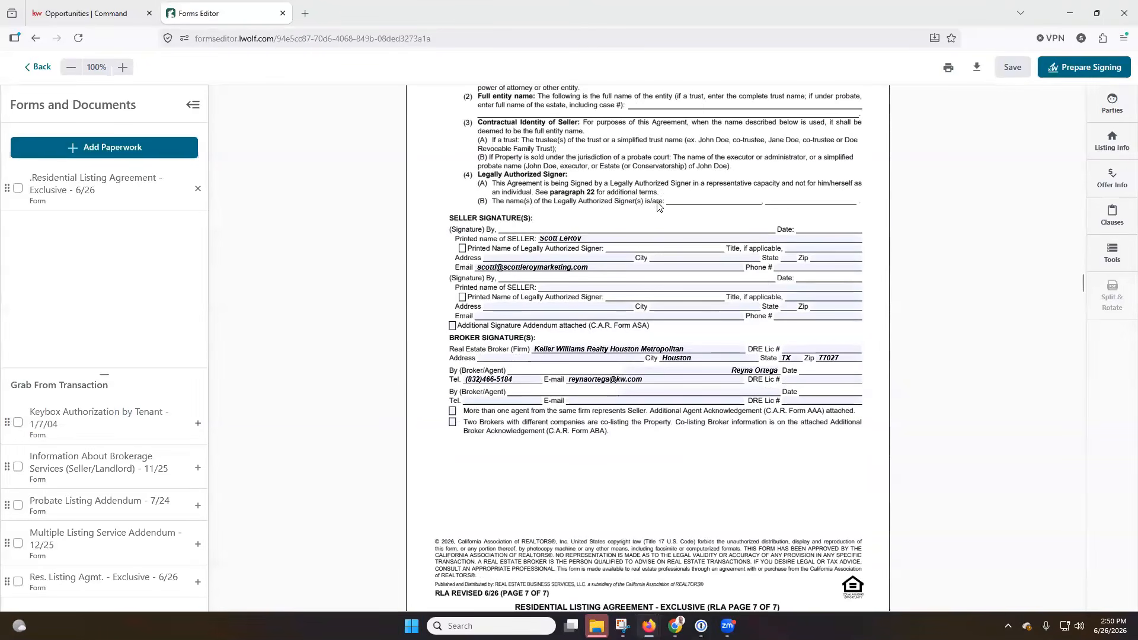
scroll(657, 206, down, 20)
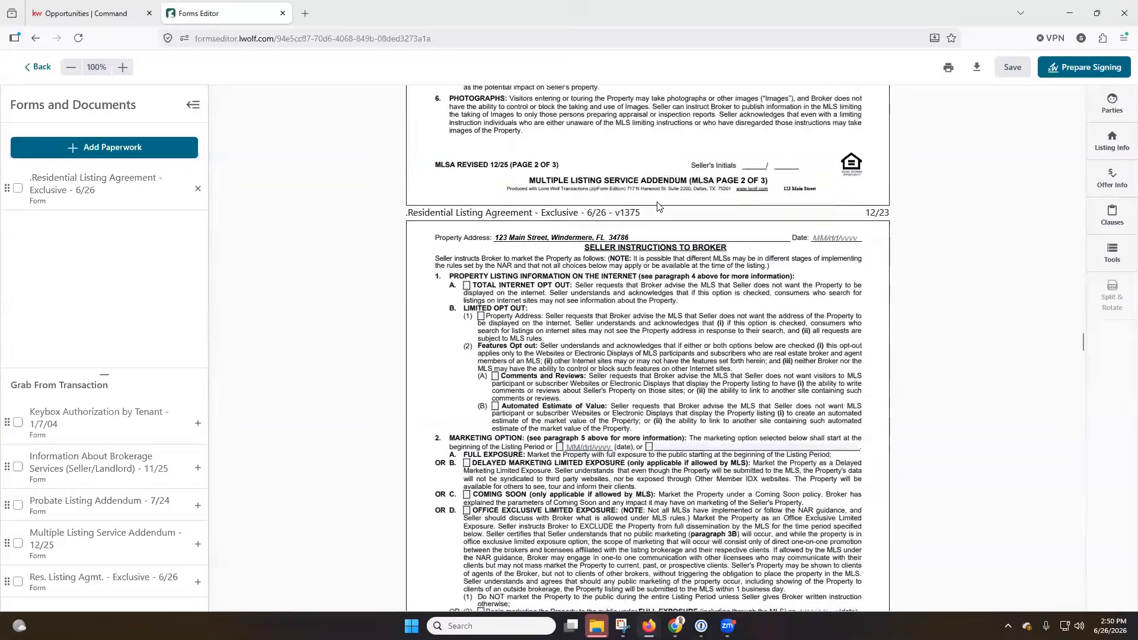
scroll(657, 206, down, 2)
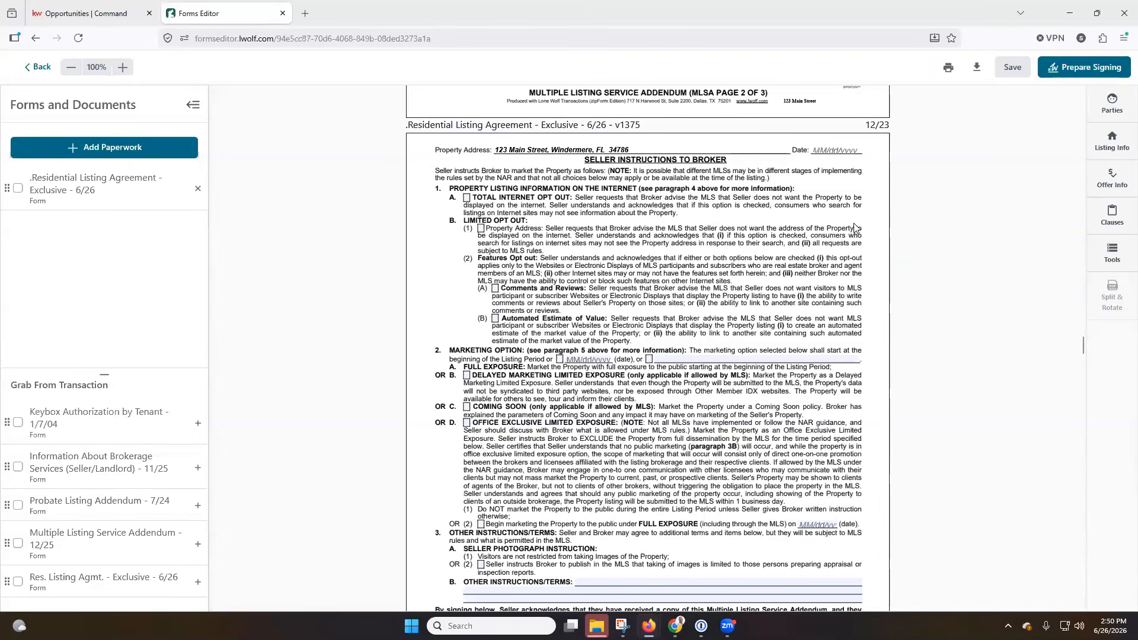
scroll(854, 227, up, 10)
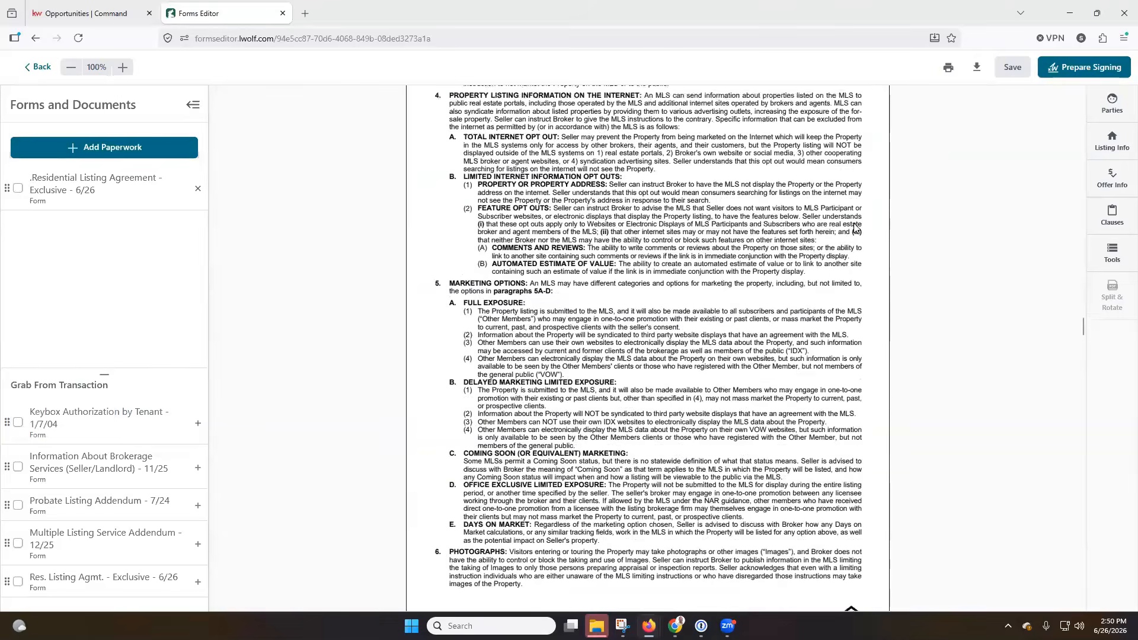
scroll(854, 227, up, 2)
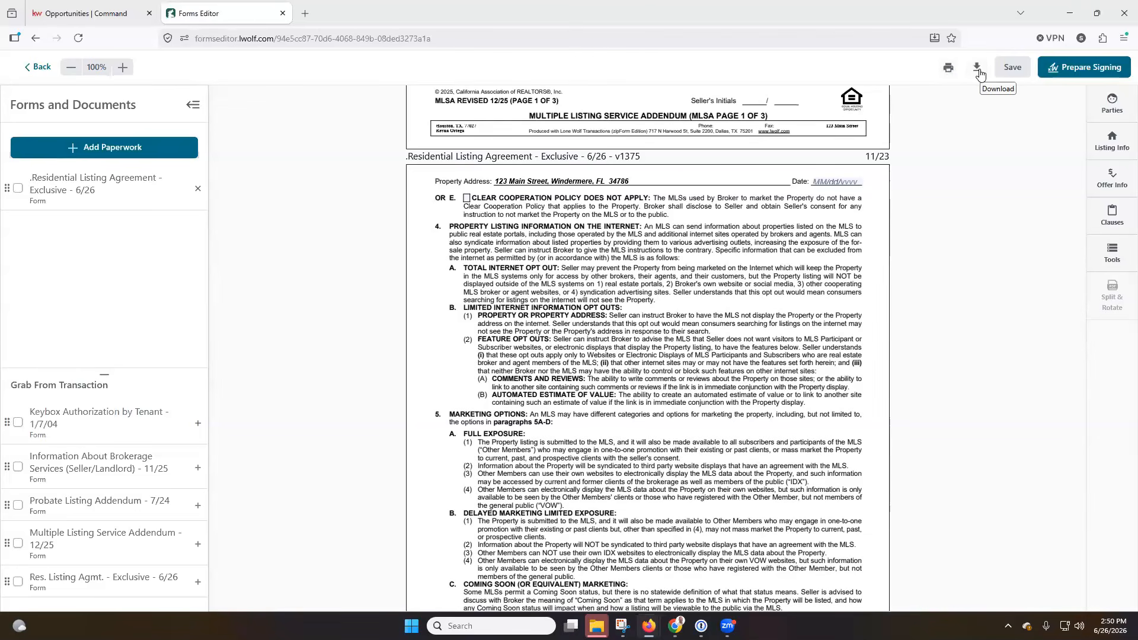
Save the listing agreement, then abandon Prepare Signing at the Authentisign trial checkout
click(1009, 73)
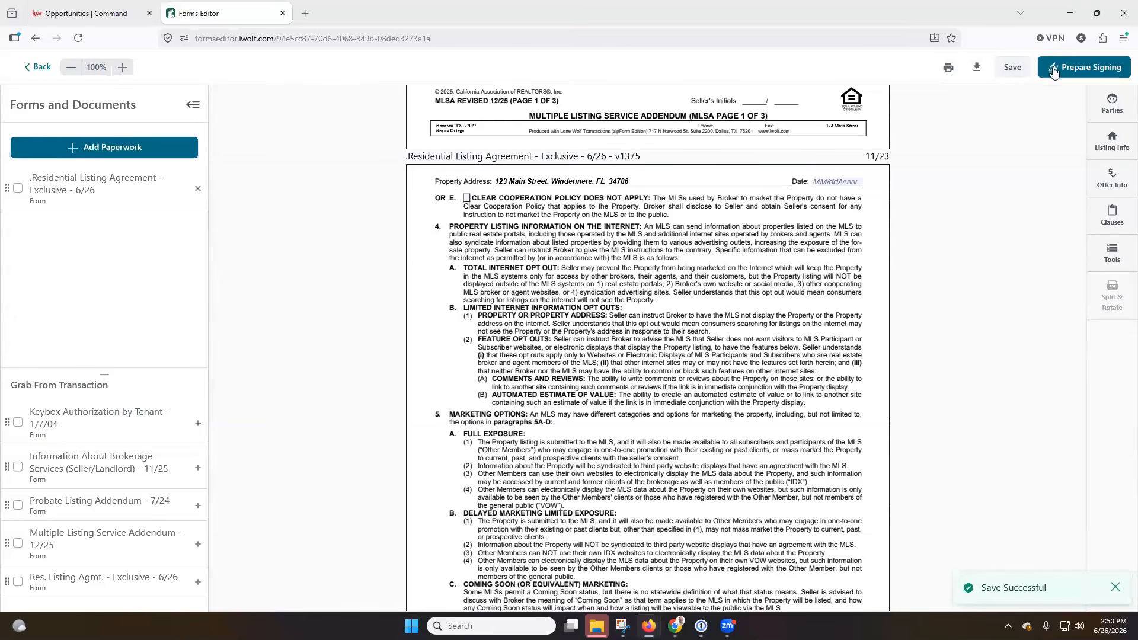
click(1078, 69)
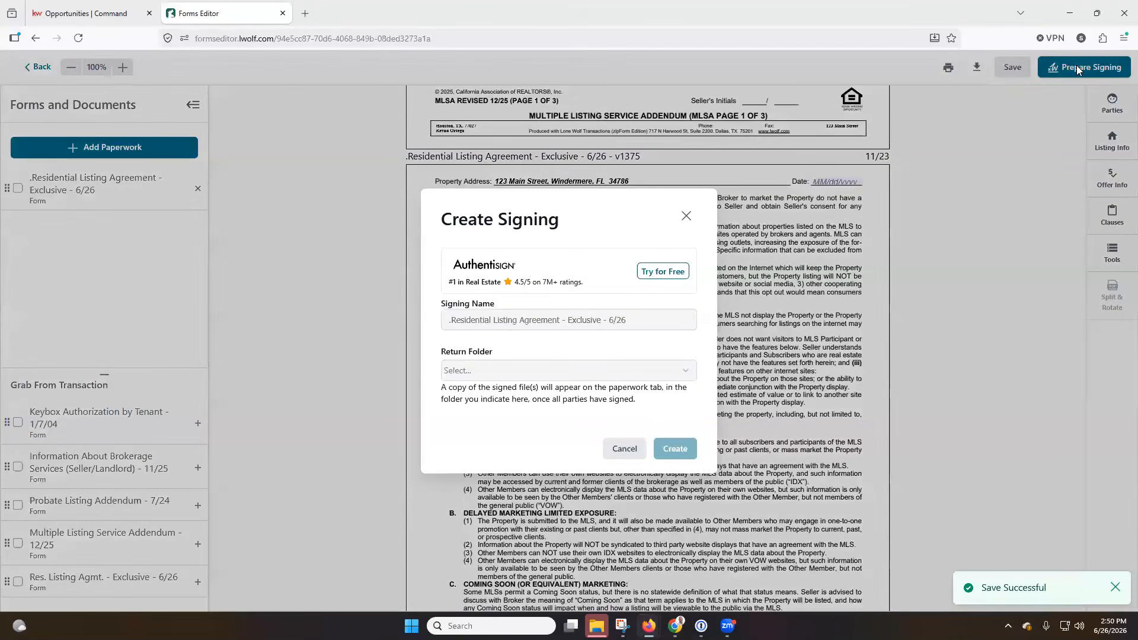
click(662, 273)
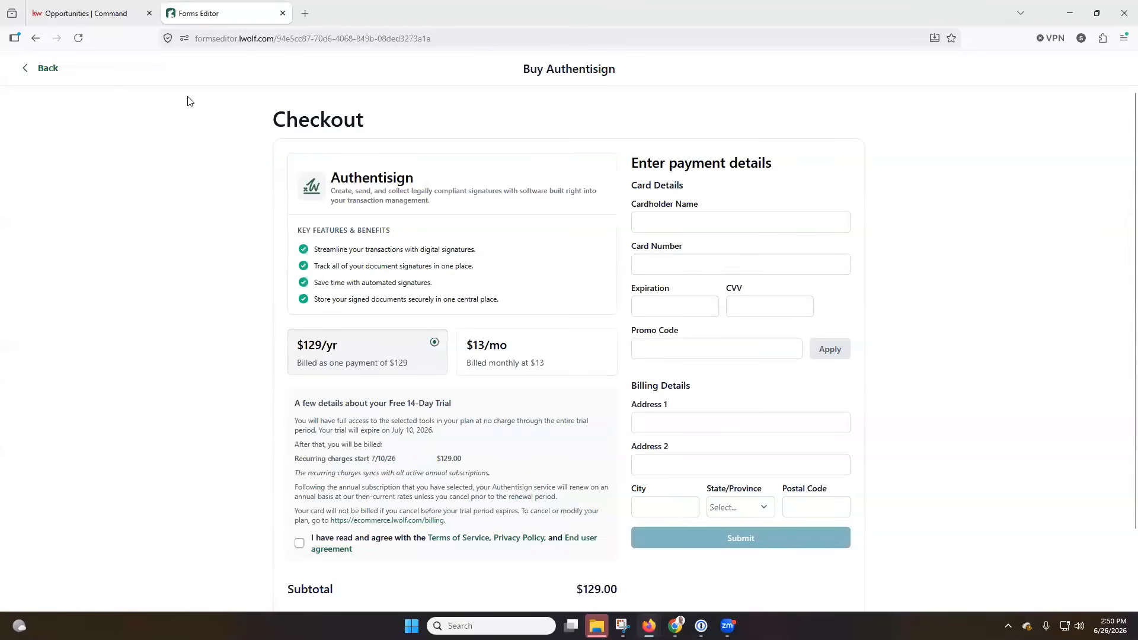
click(25, 68)
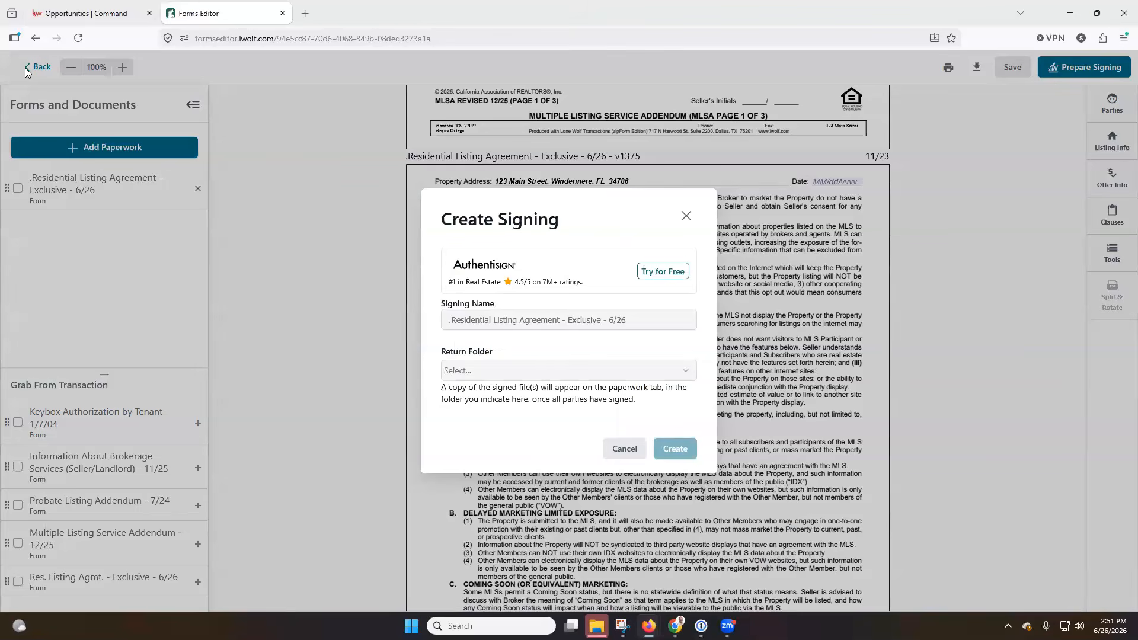
click(686, 218)
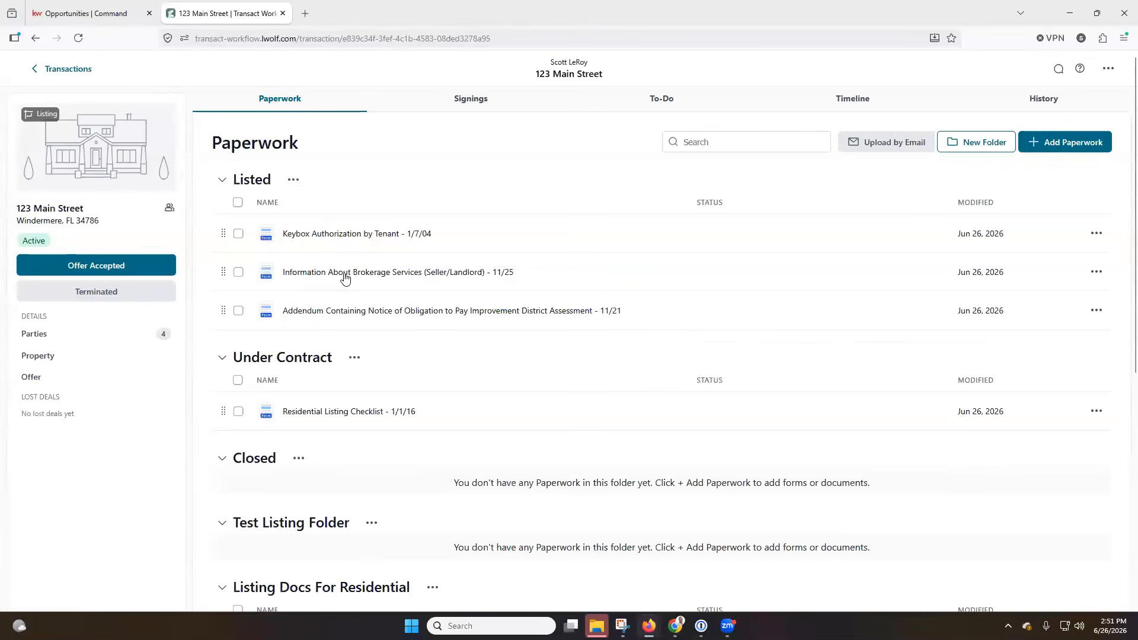
Create an Authentisign signing for Information About Brokerage Services, returning to Listing Docs For Residential
click(345, 277)
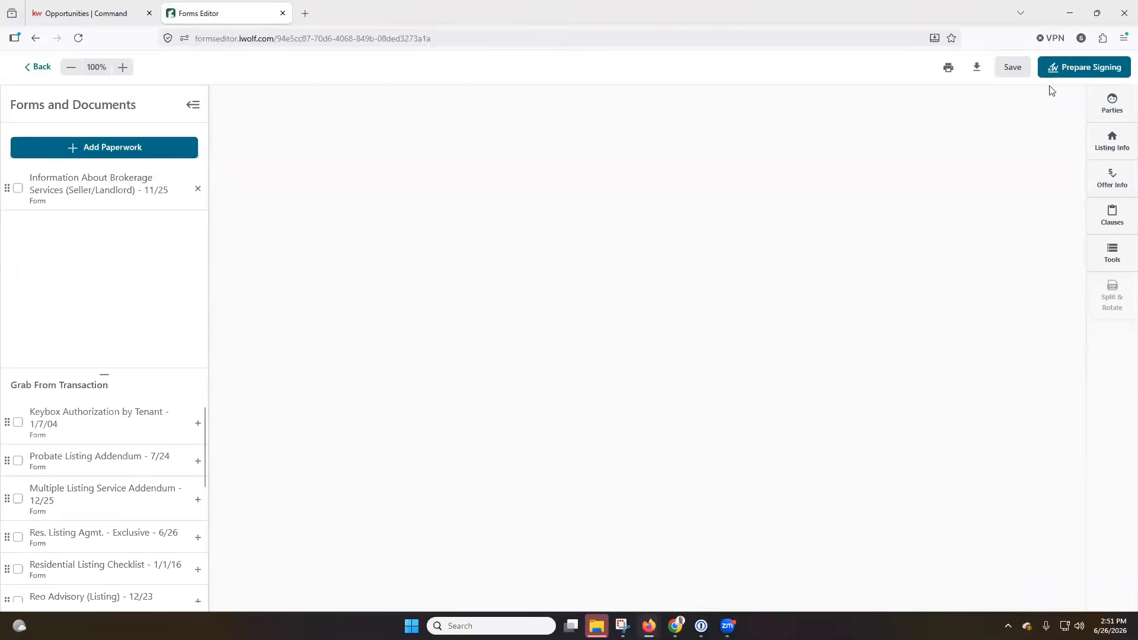
click(1075, 64)
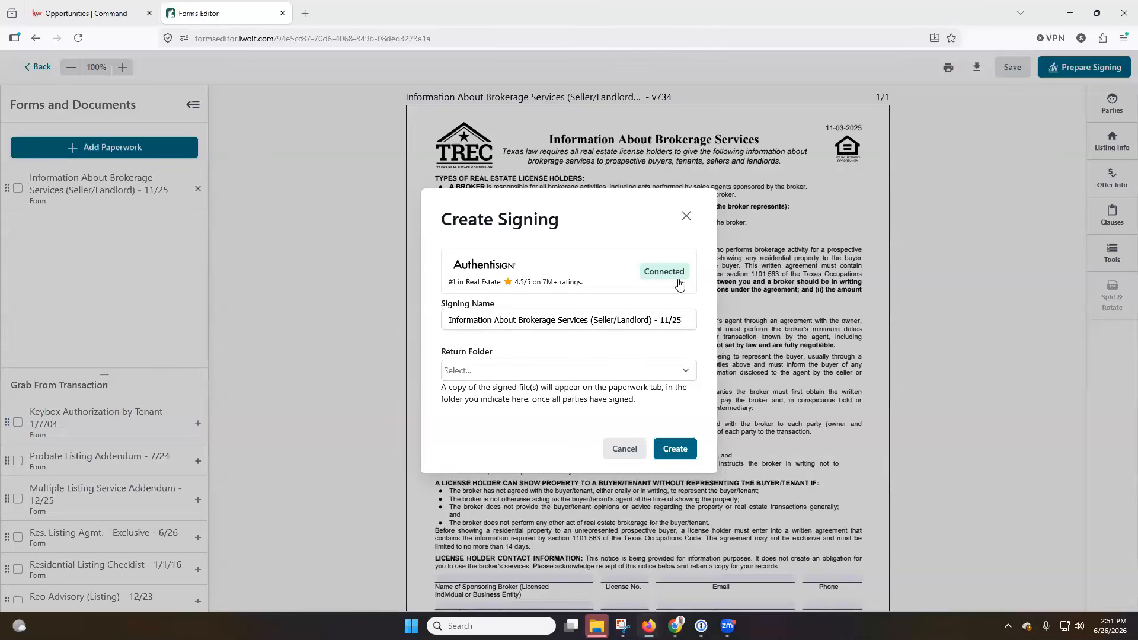
click(680, 372)
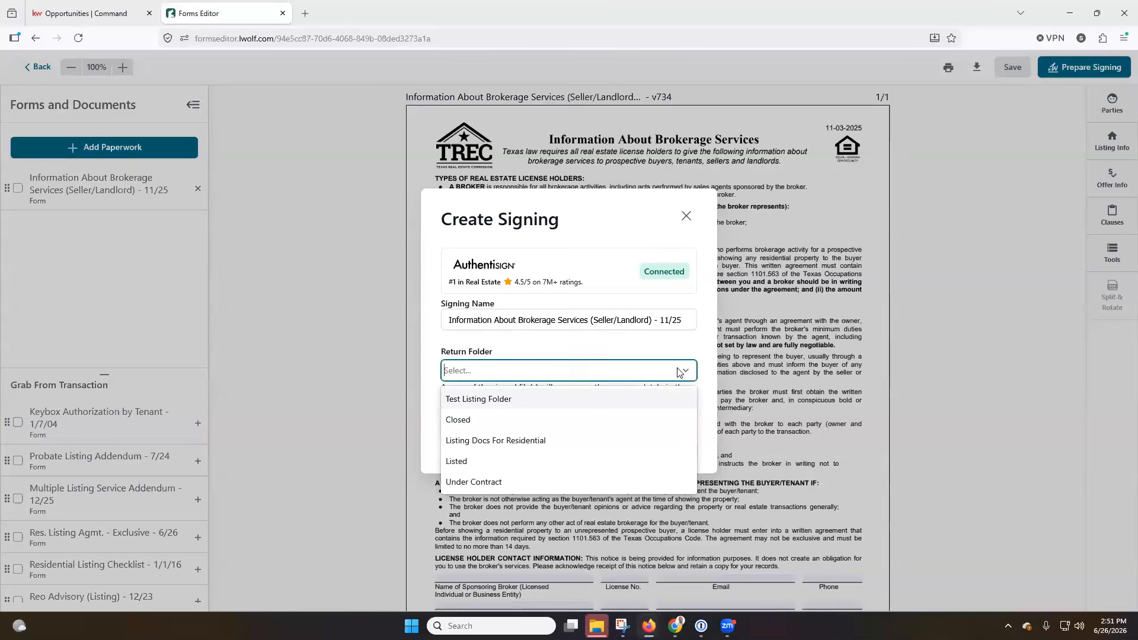
click(599, 233)
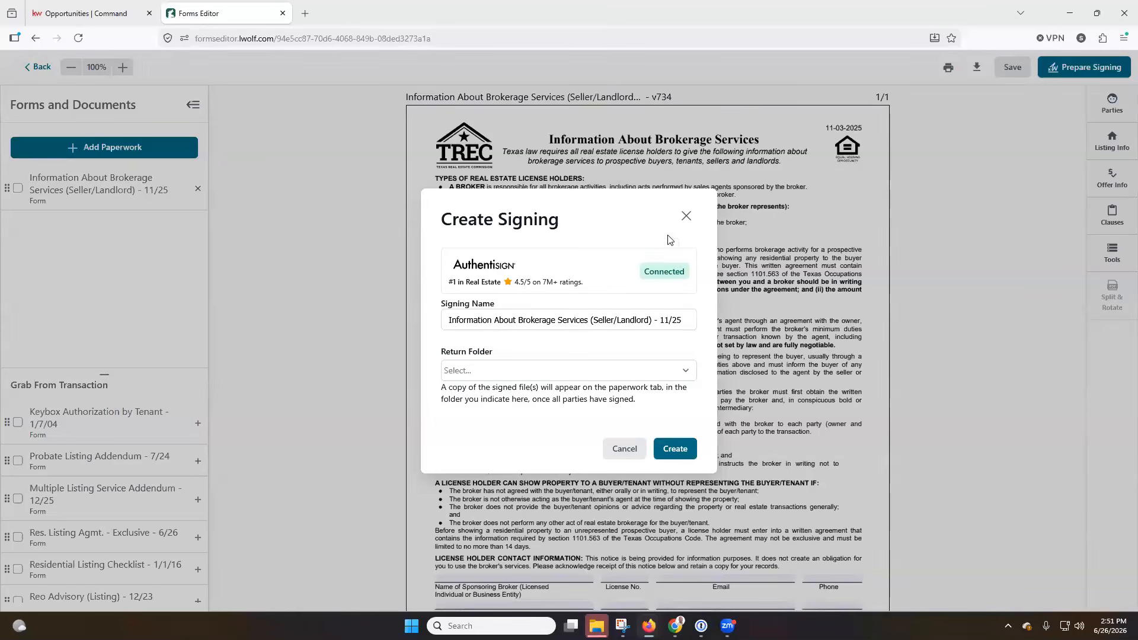
click(476, 372)
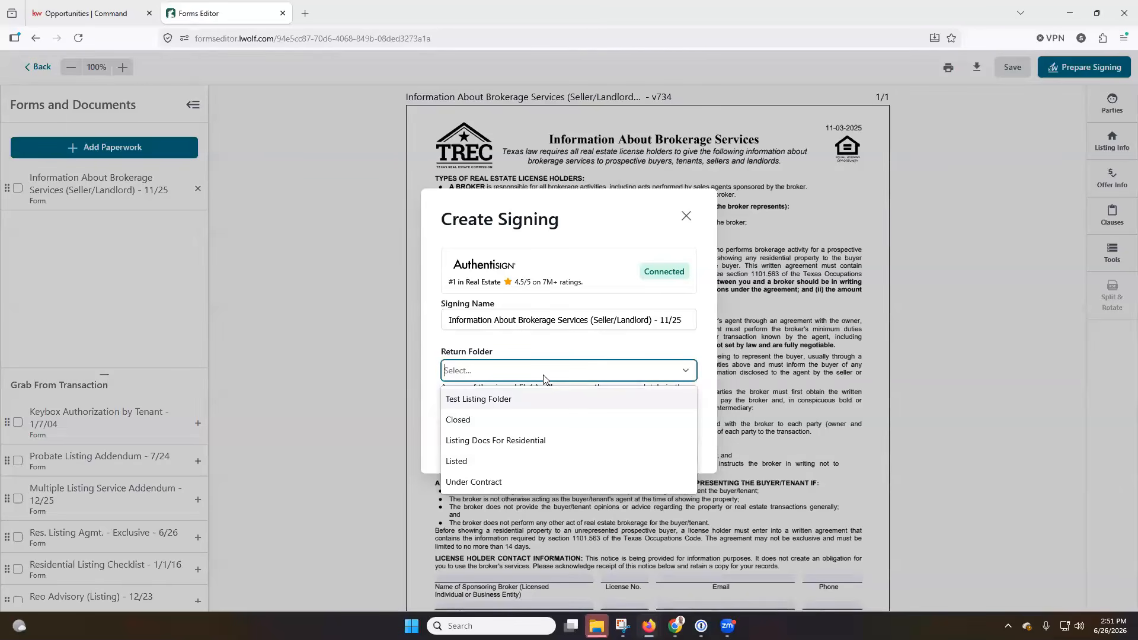
click(507, 442)
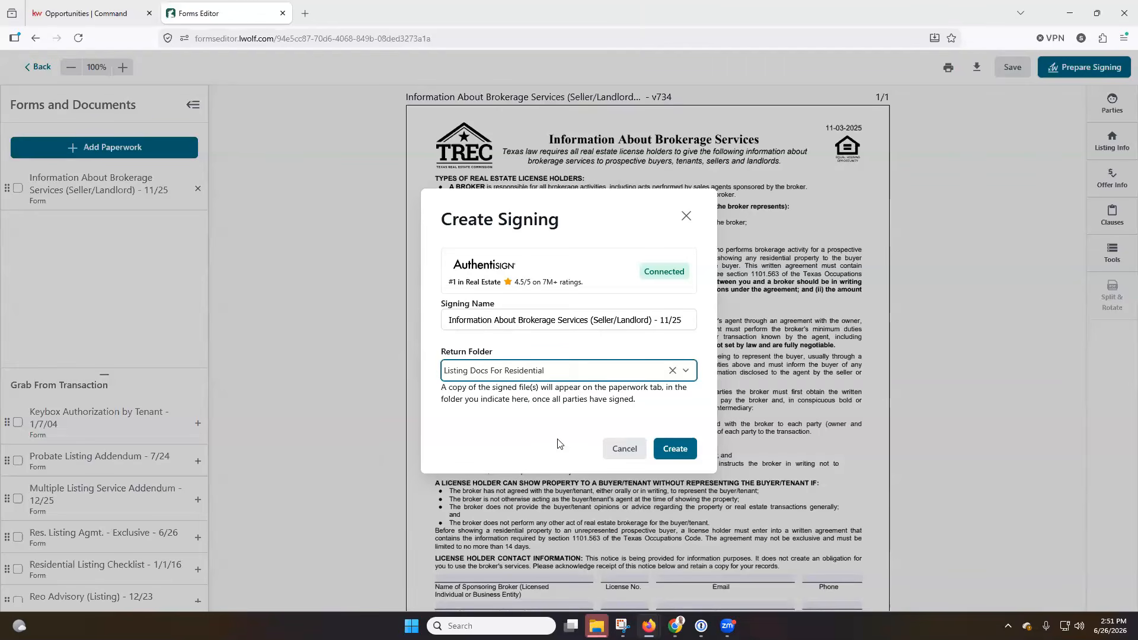
click(674, 451)
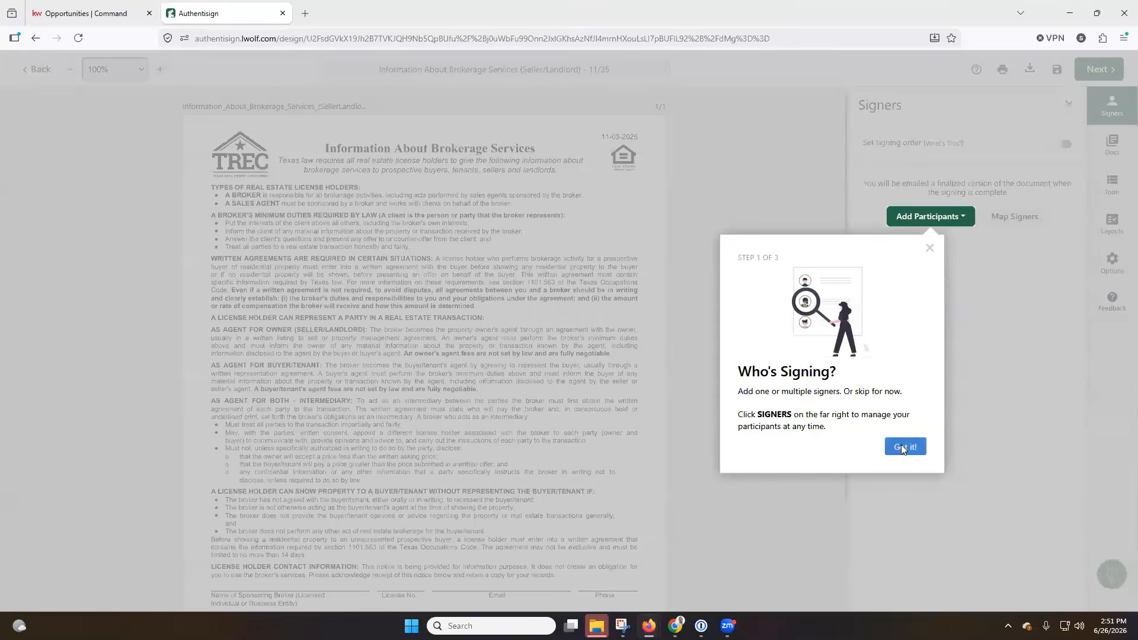
Dismiss the Authentisign welcome tour and exit the editor with Don't Save
click(905, 446)
click(1087, 346)
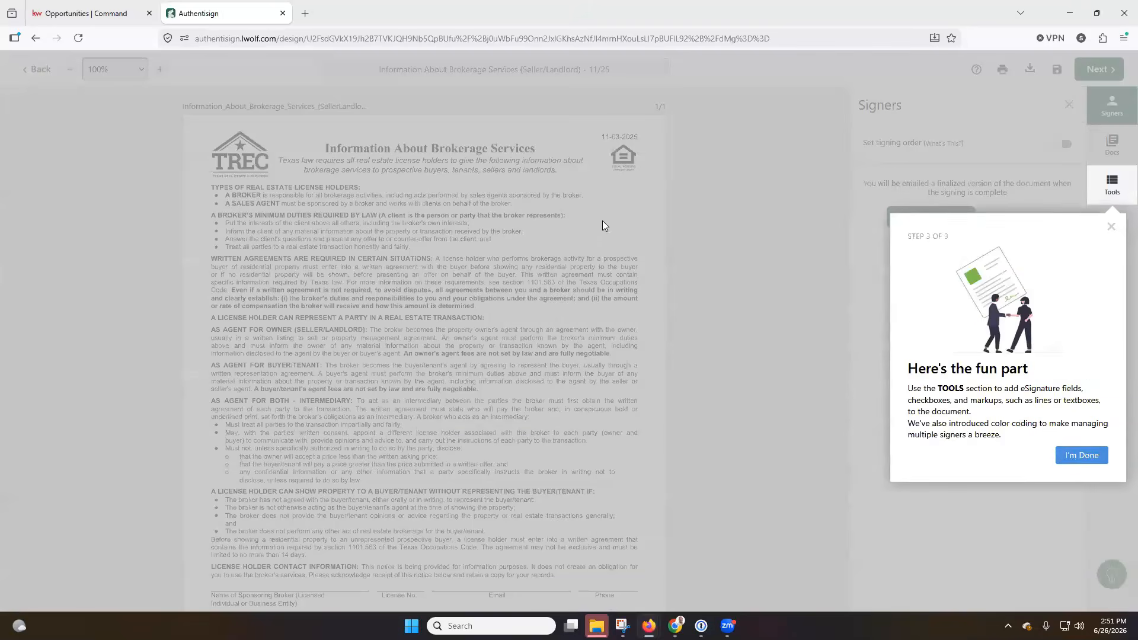
click(1082, 456)
scroll(636, 252, down, 3)
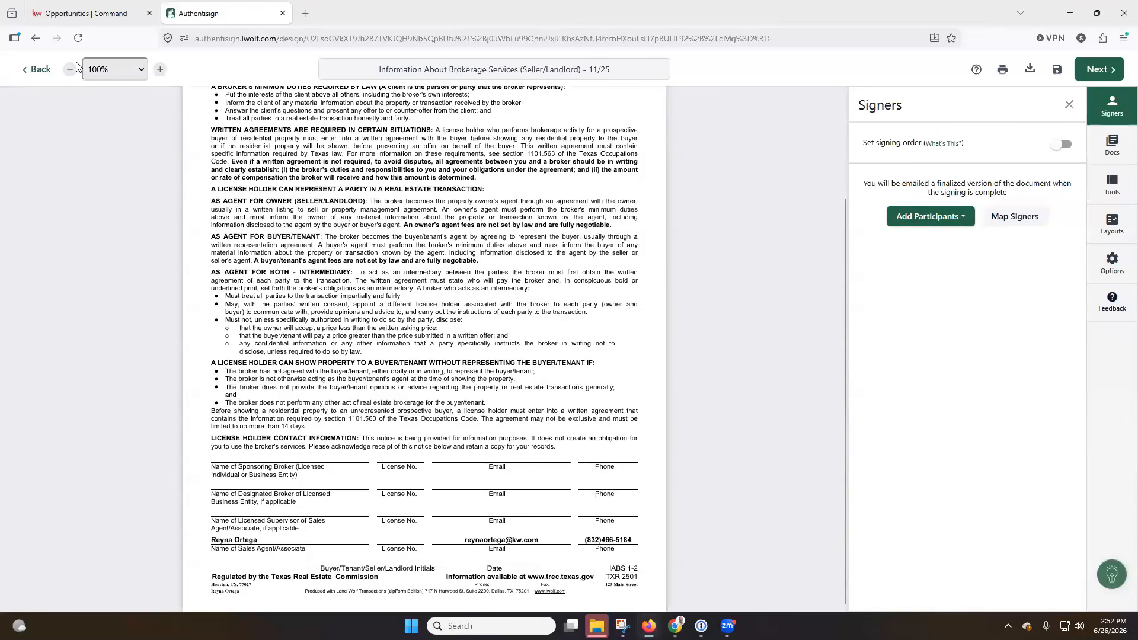
click(38, 70)
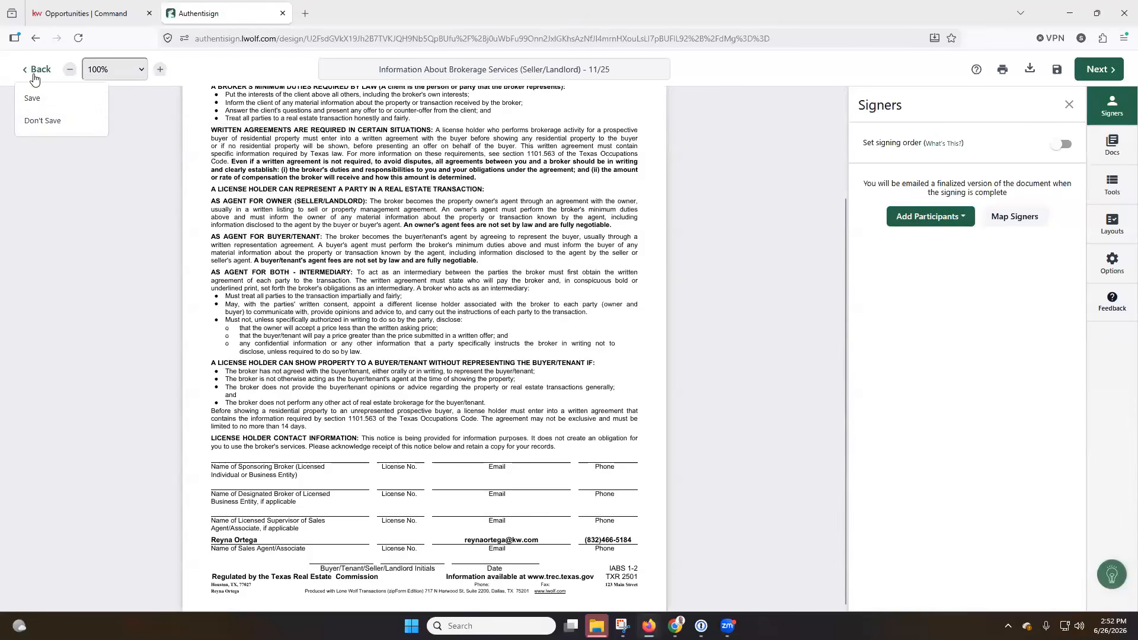
click(47, 119)
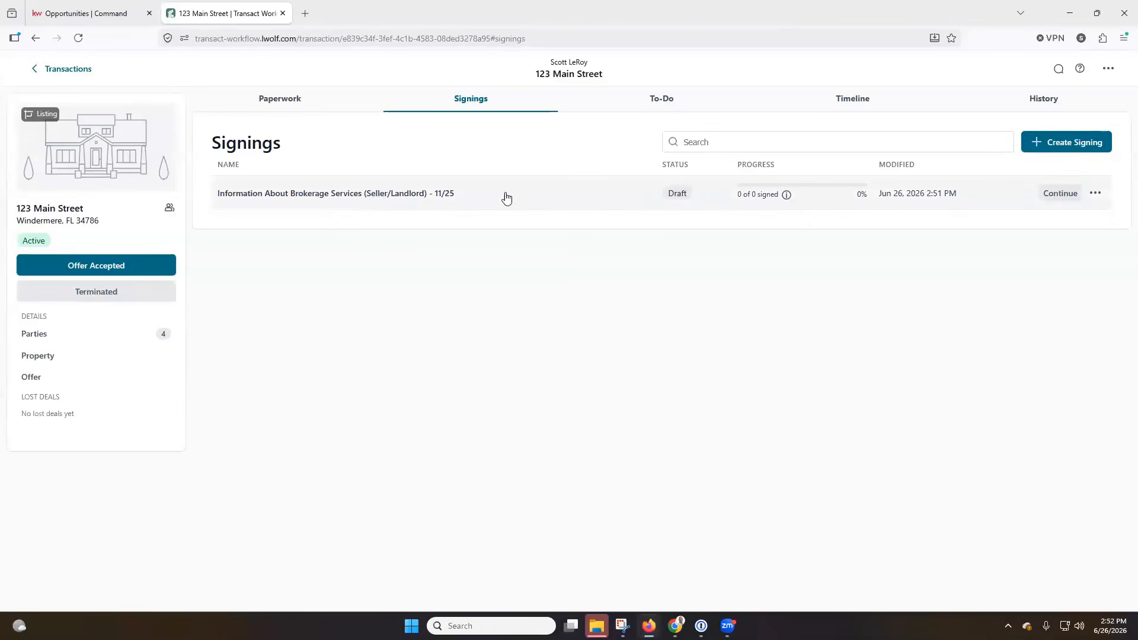
Reopen the draft brokerage signing in the editor and show the add-participant options
click(335, 194)
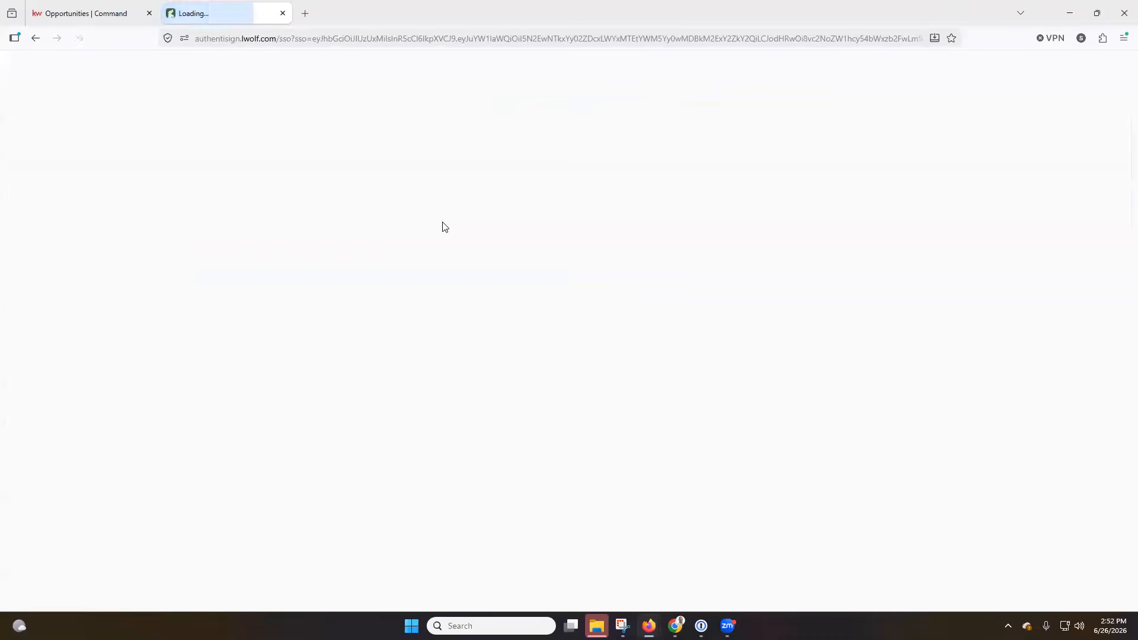
scroll(658, 294, down, 5)
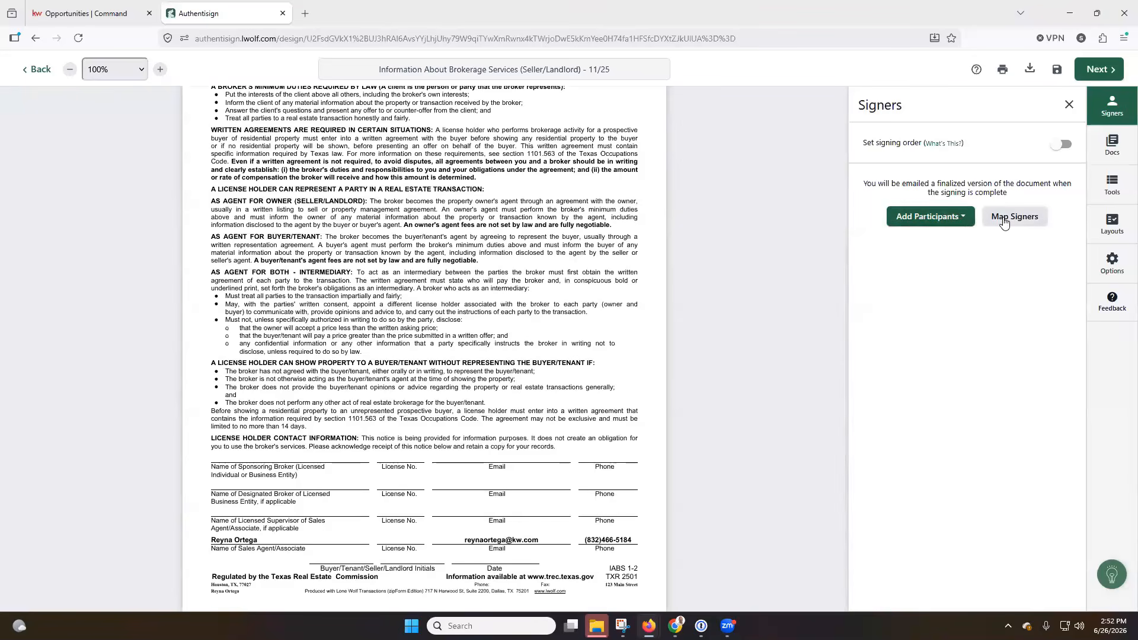
click(969, 220)
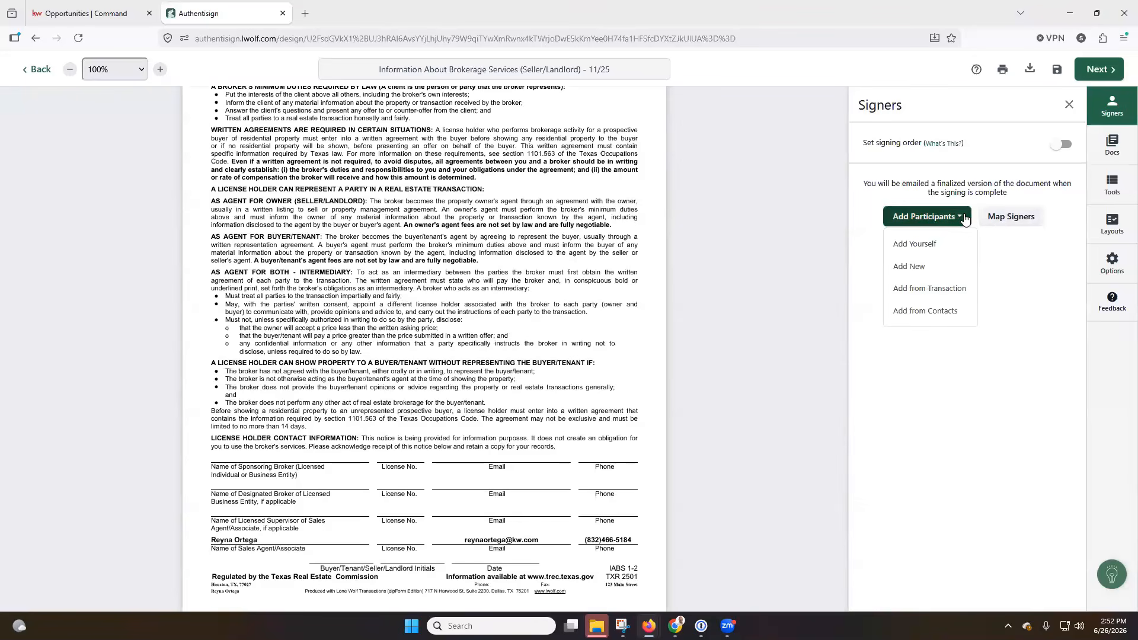
Add the seller and listing agent from transaction contacts as Remote Signers
click(937, 296)
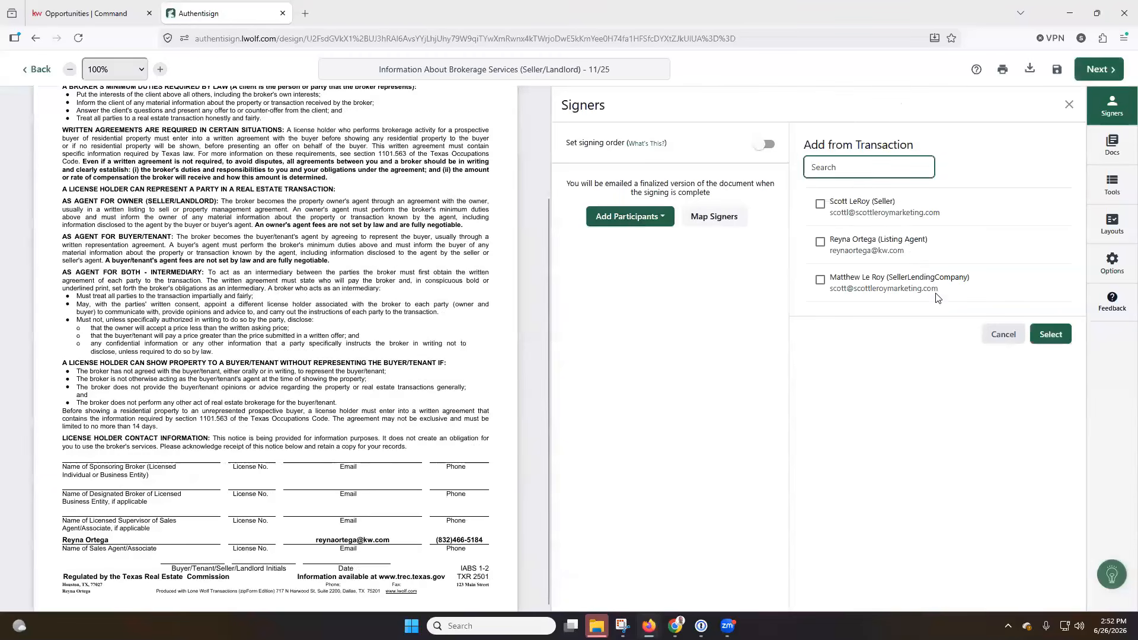
click(820, 204)
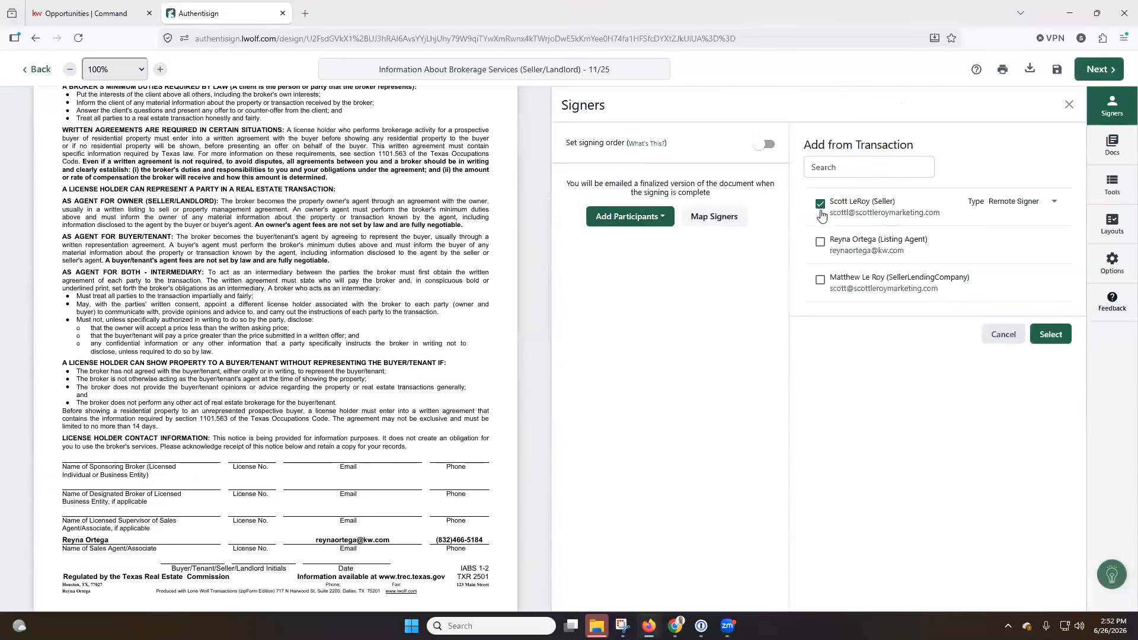
click(820, 242)
click(1056, 240)
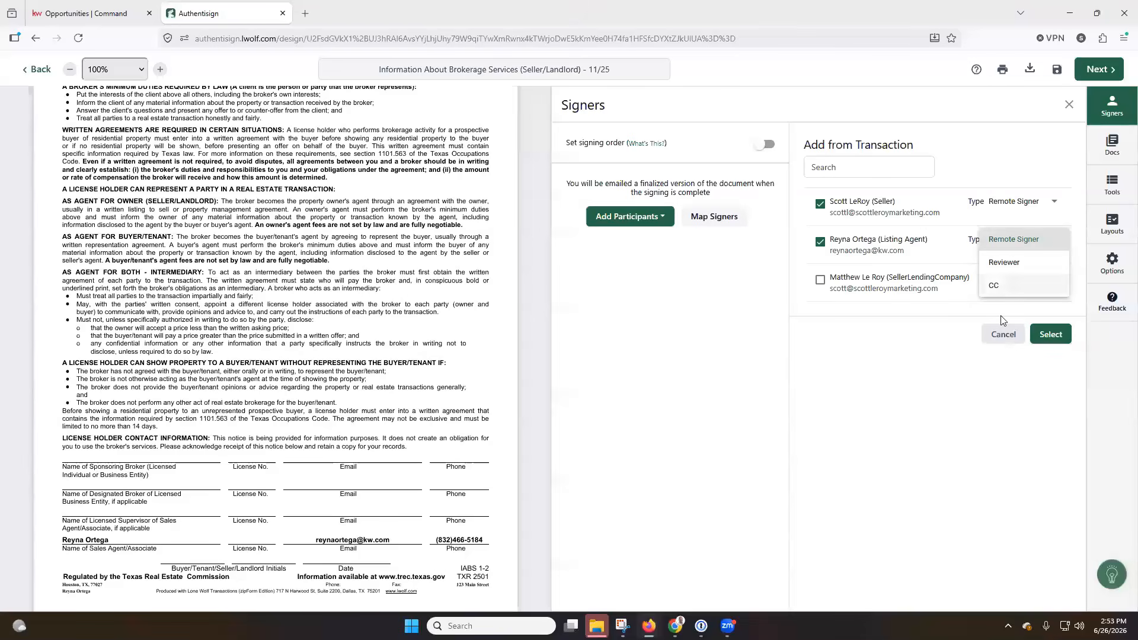
click(887, 390)
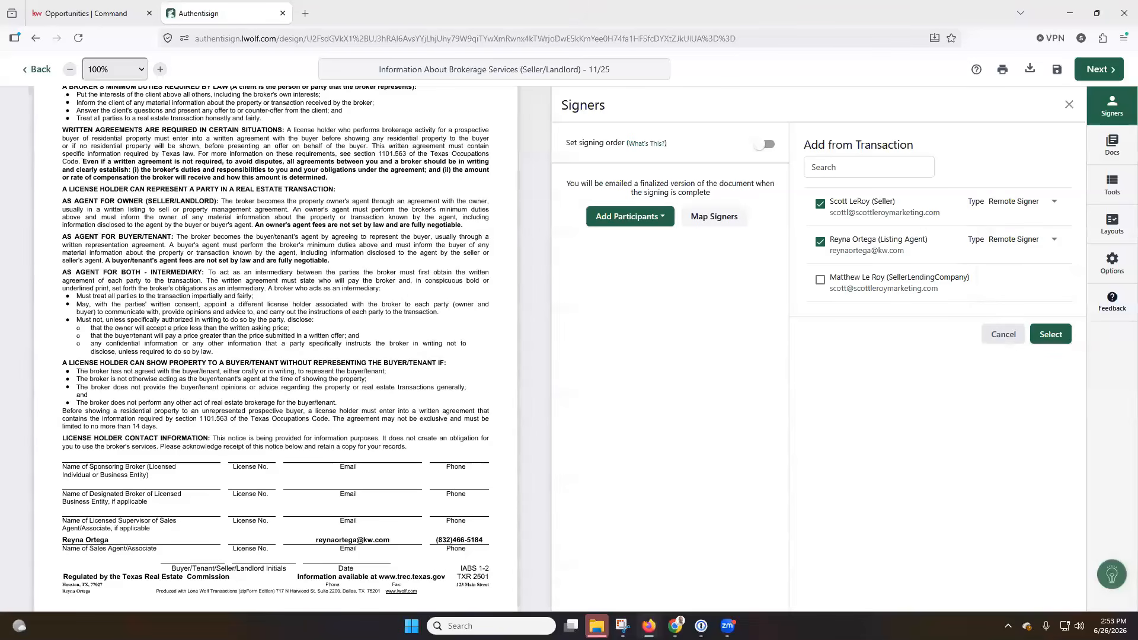
click(1049, 336)
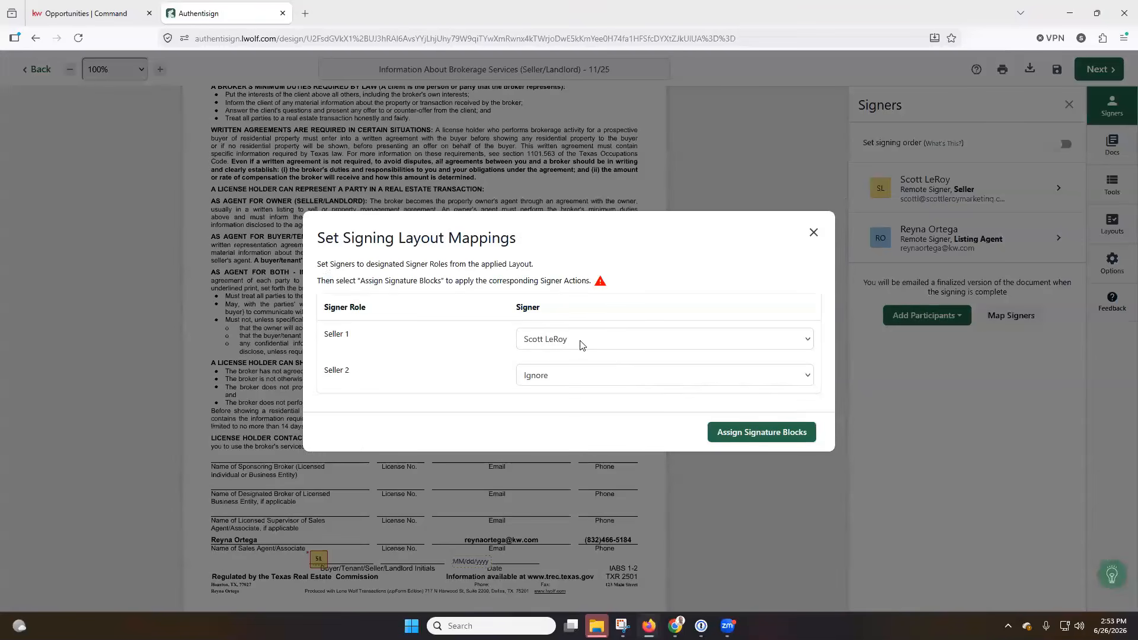
Assign the layout's signature blocks, placing the seller's initials, and continue to signing tools
click(746, 433)
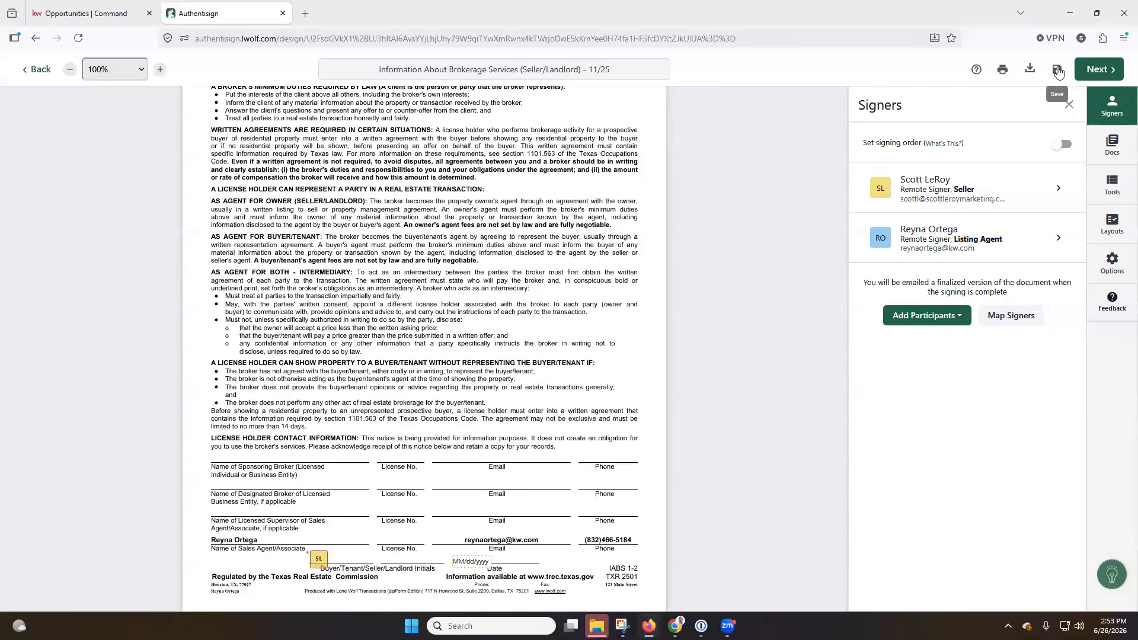
click(1101, 71)
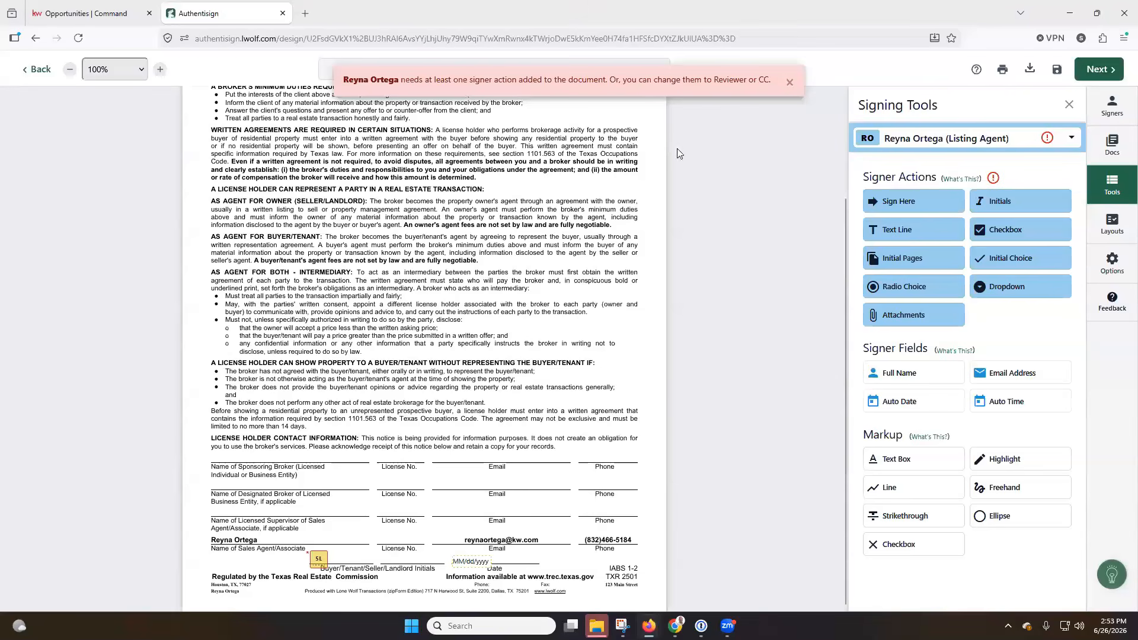
Place a Sign Here field for the listing agent on the sales agent line
click(1071, 142)
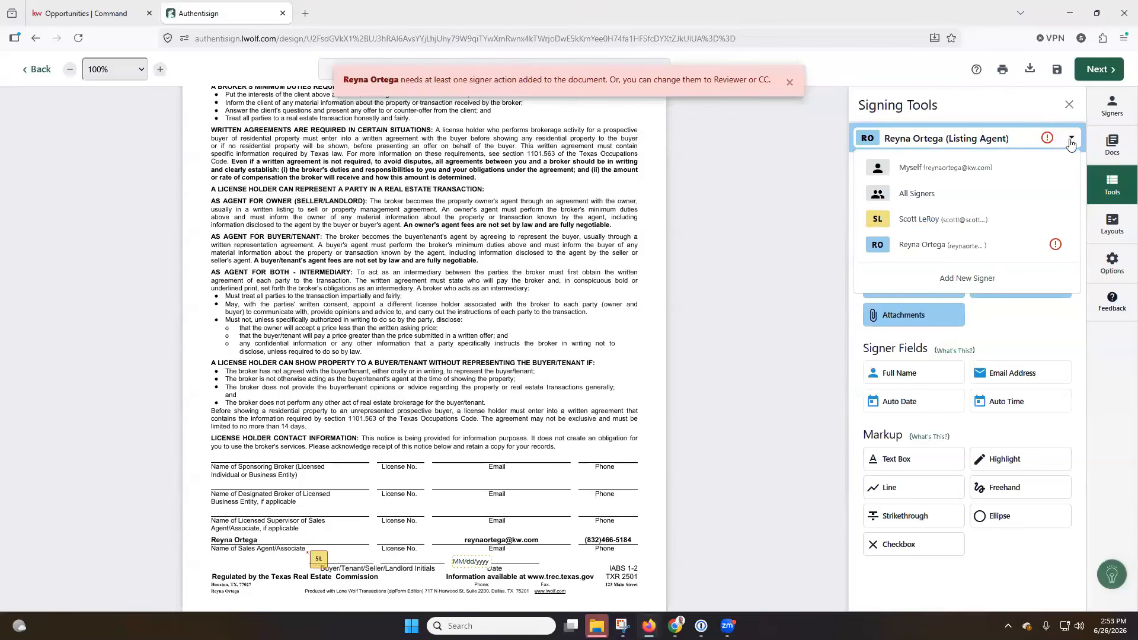
click(1071, 142)
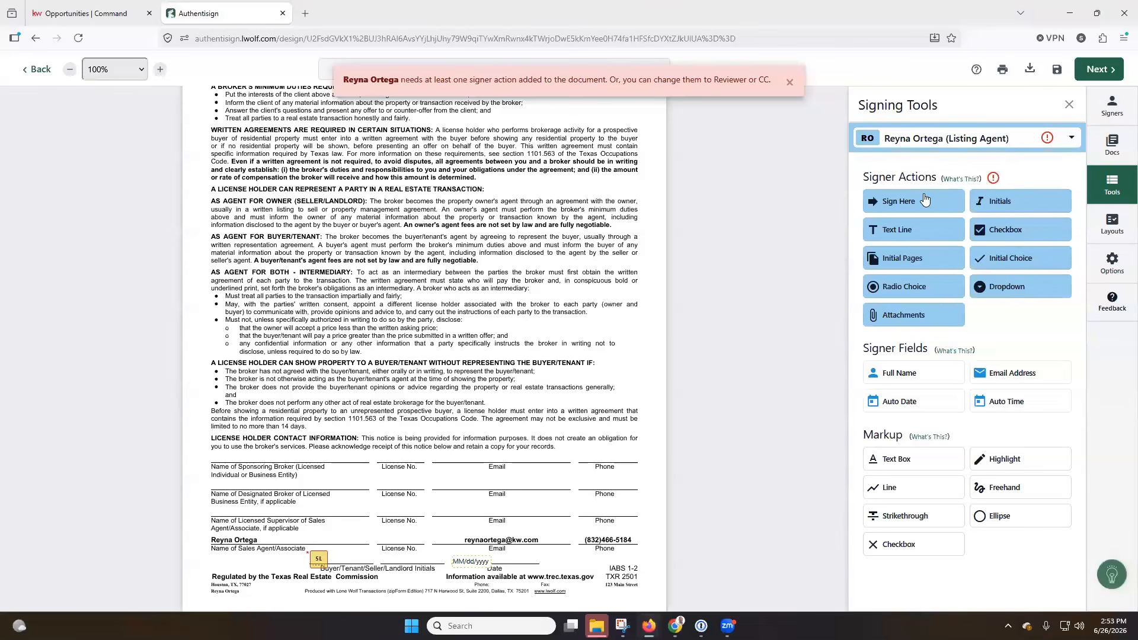
mouse_move(916, 204)
mouse_down()
mouse_move(776, 250)
mouse_move(268, 529)
mouse_up()
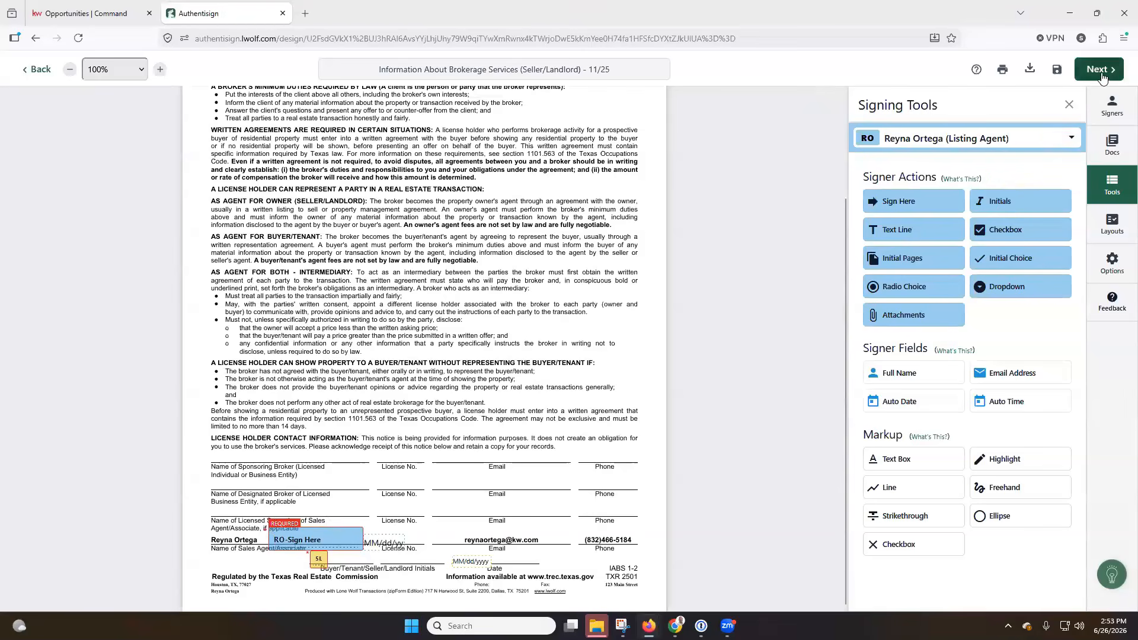
Close the signing tools and open the listing agent's signer details
click(1070, 105)
click(1111, 108)
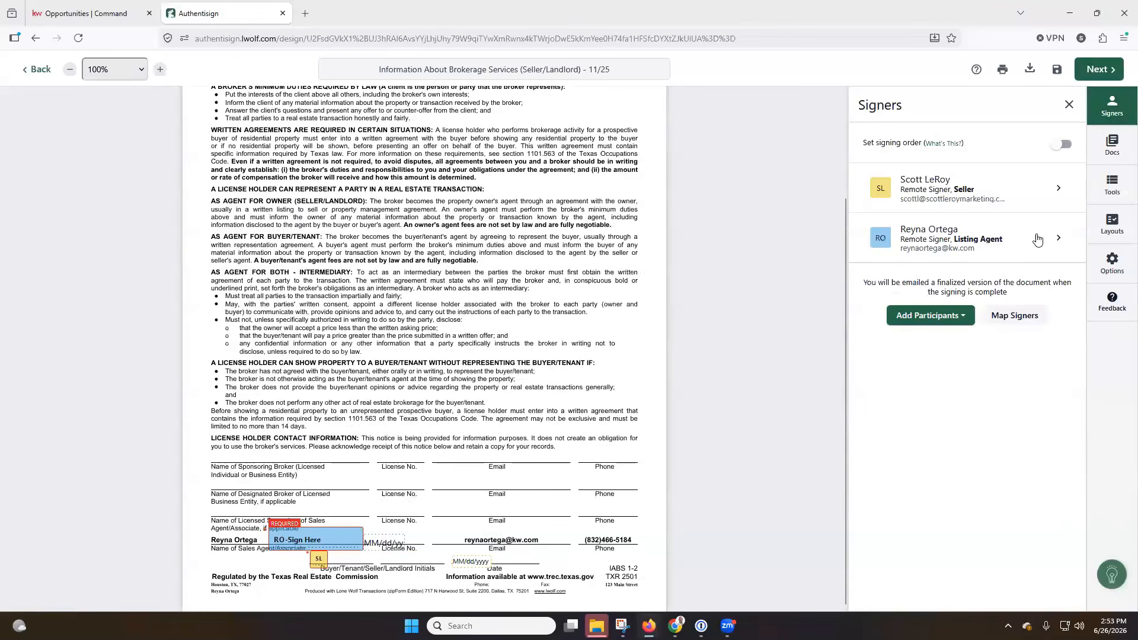
click(1062, 244)
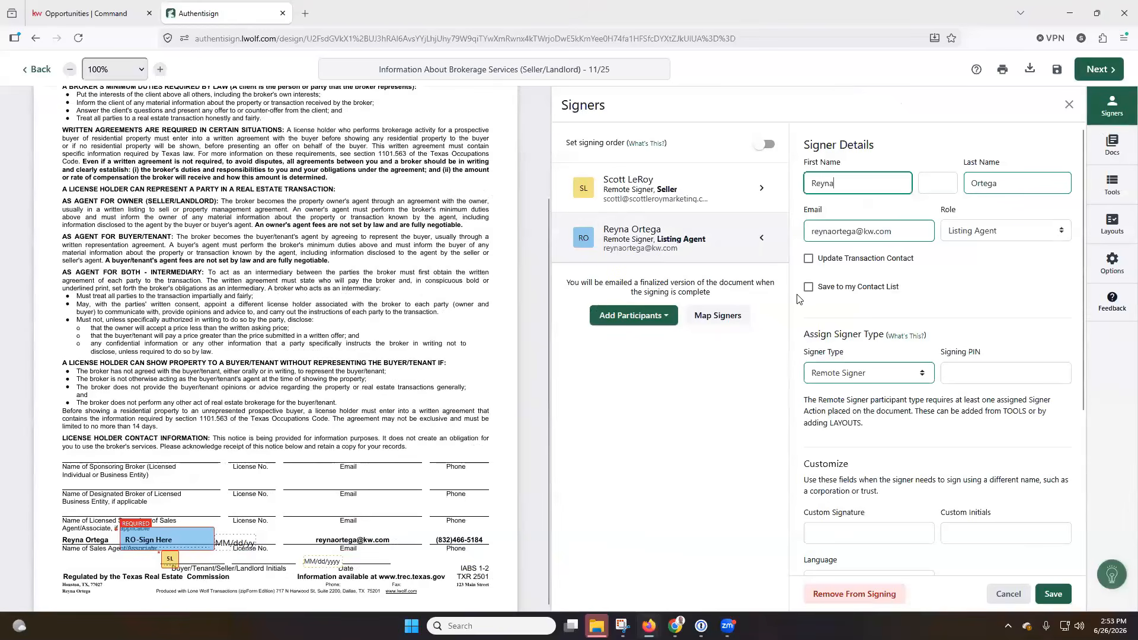
scroll(916, 359, down, 1)
scroll(916, 360, down, 3)
Remove the listing agent from the signing and set reminders to every 2 days
click(857, 594)
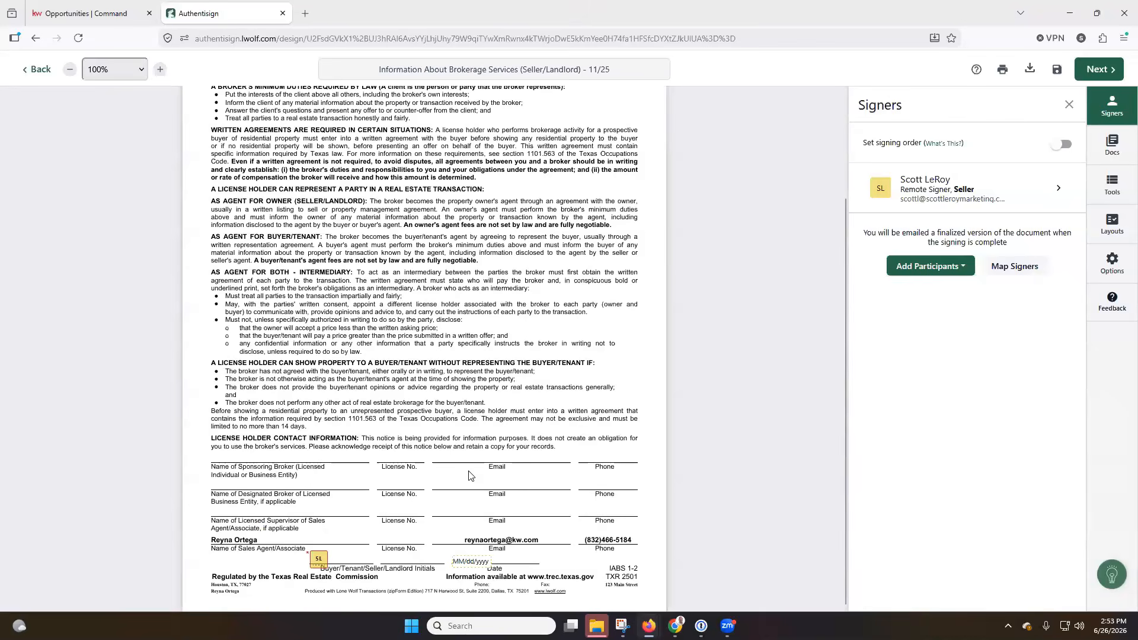
click(1103, 70)
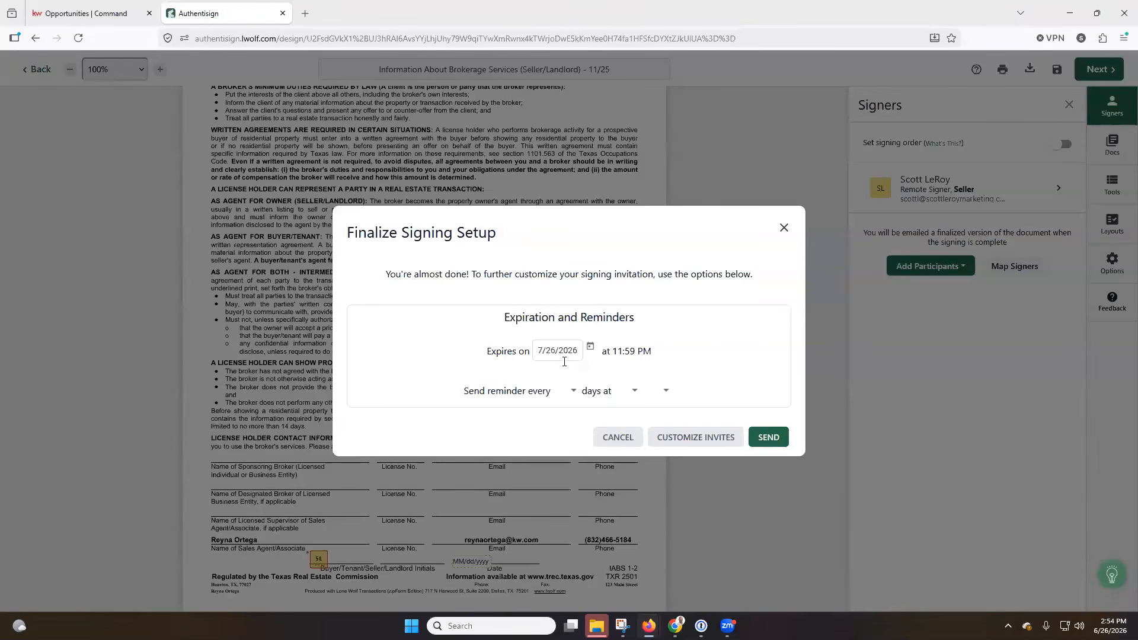
click(573, 393)
click(562, 444)
click(677, 439)
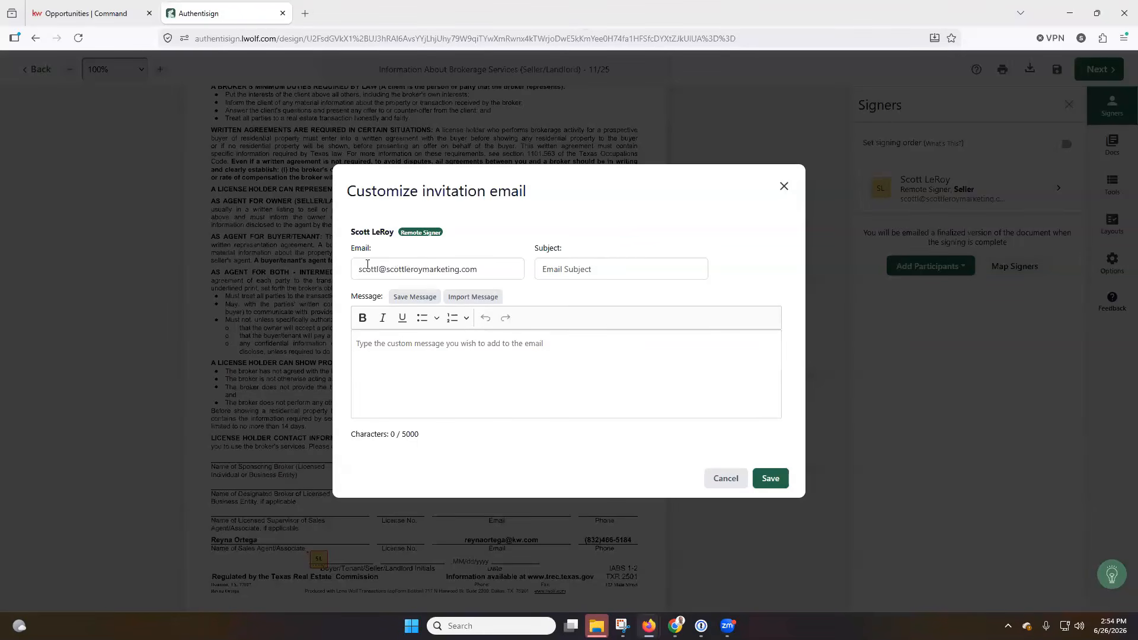
click(561, 268)
click(733, 477)
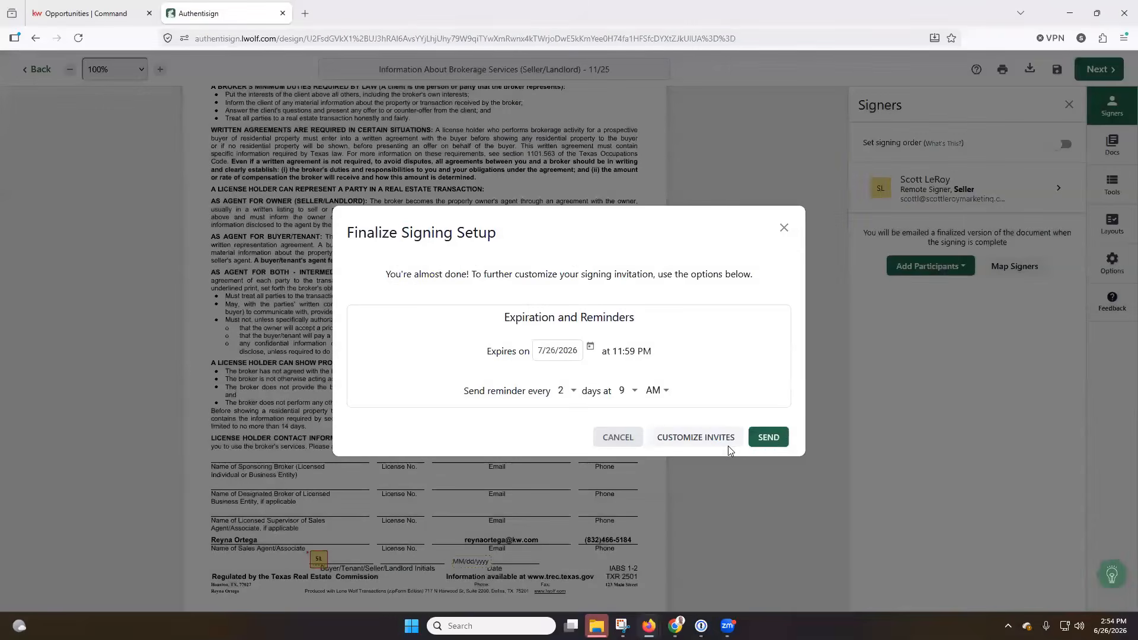
Send the signing invitation to the seller and maximize the signature request email
click(769, 438)
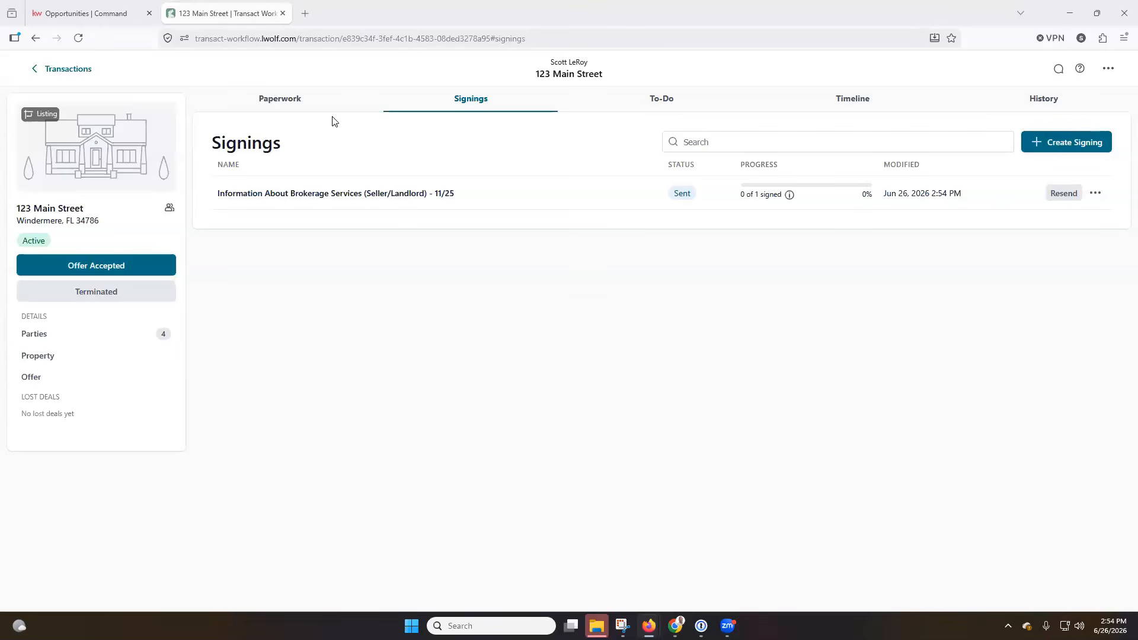
click(438, 89)
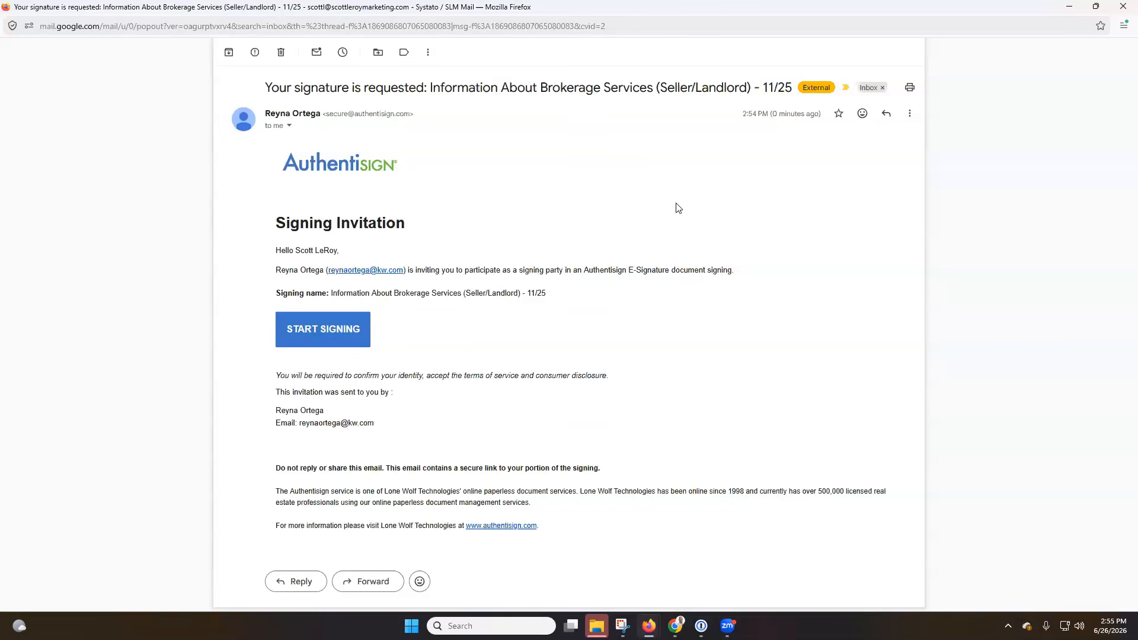
As the seller, accept the terms, apply initials, and complete the signing
click(338, 335)
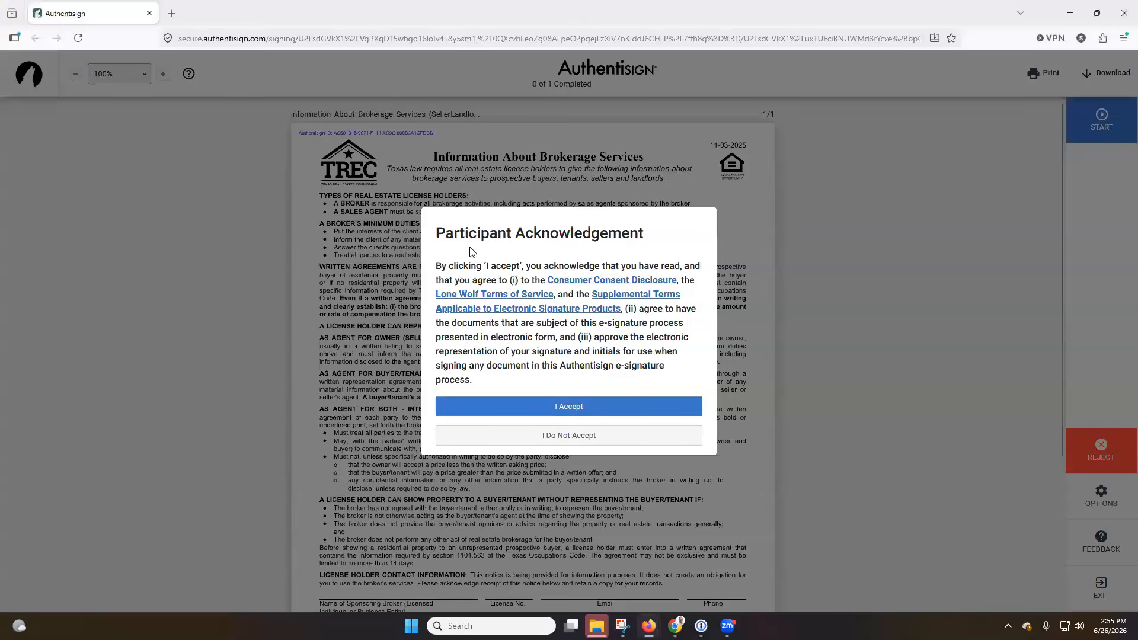
click(587, 404)
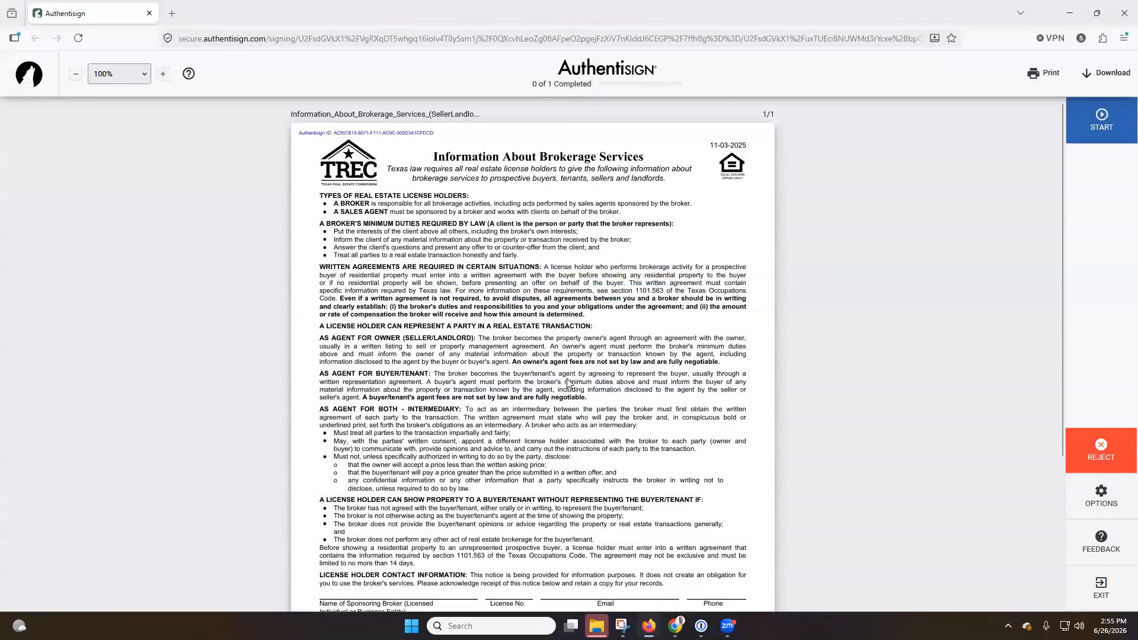
scroll(568, 382, down, 2)
scroll(567, 383, down, 3)
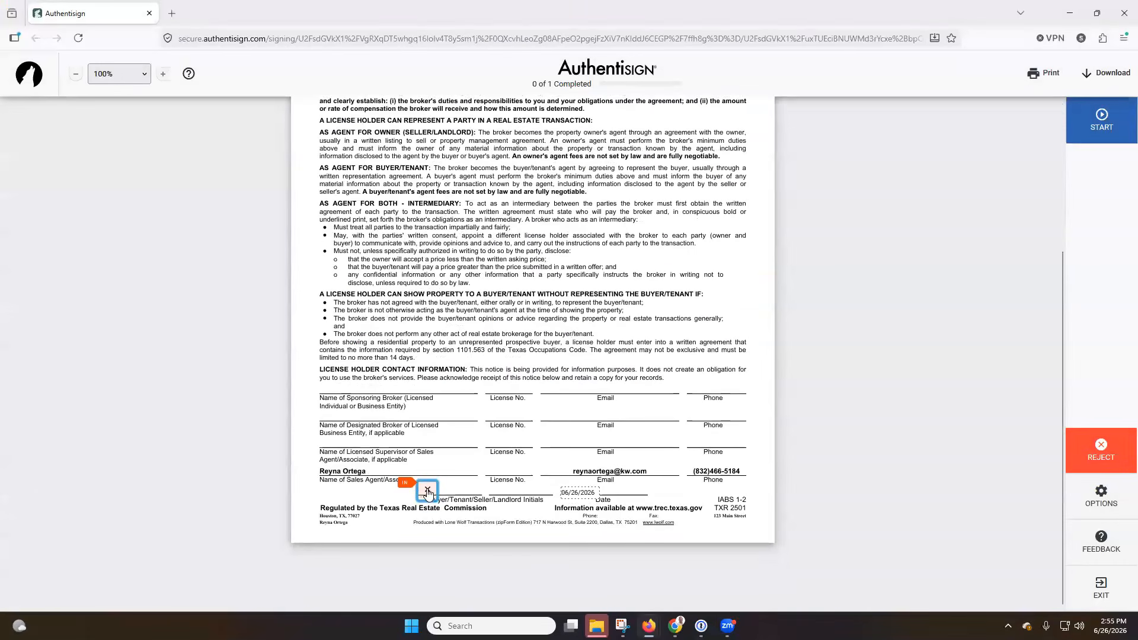
click(427, 492)
click(592, 395)
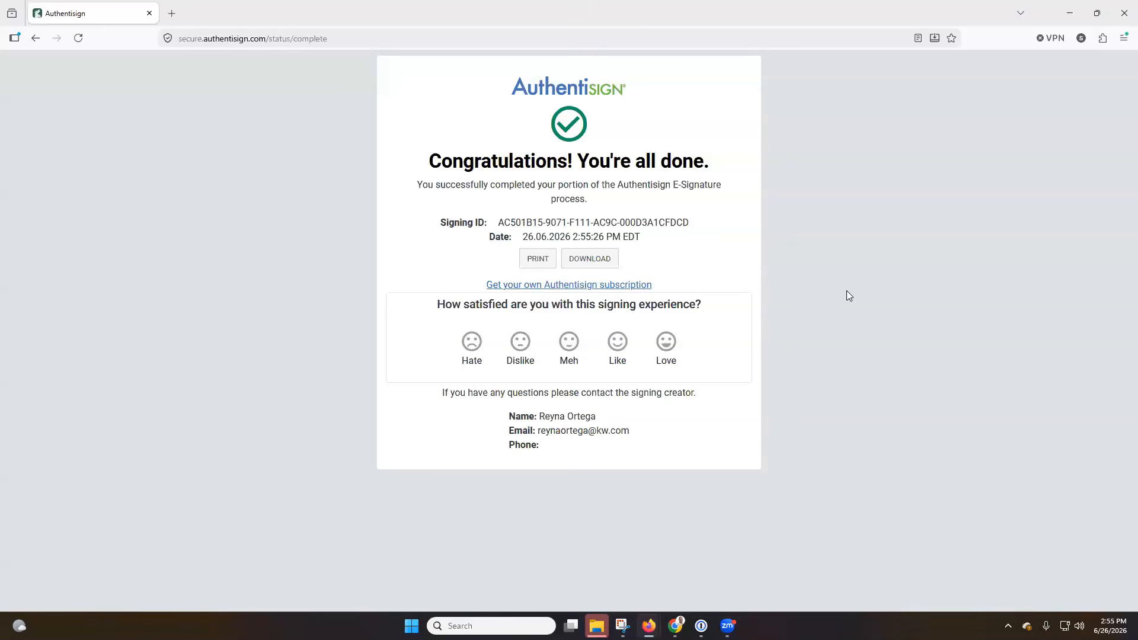
Download the signed copy and review the signing-complete and signing-updated emails in both mailboxes
click(590, 258)
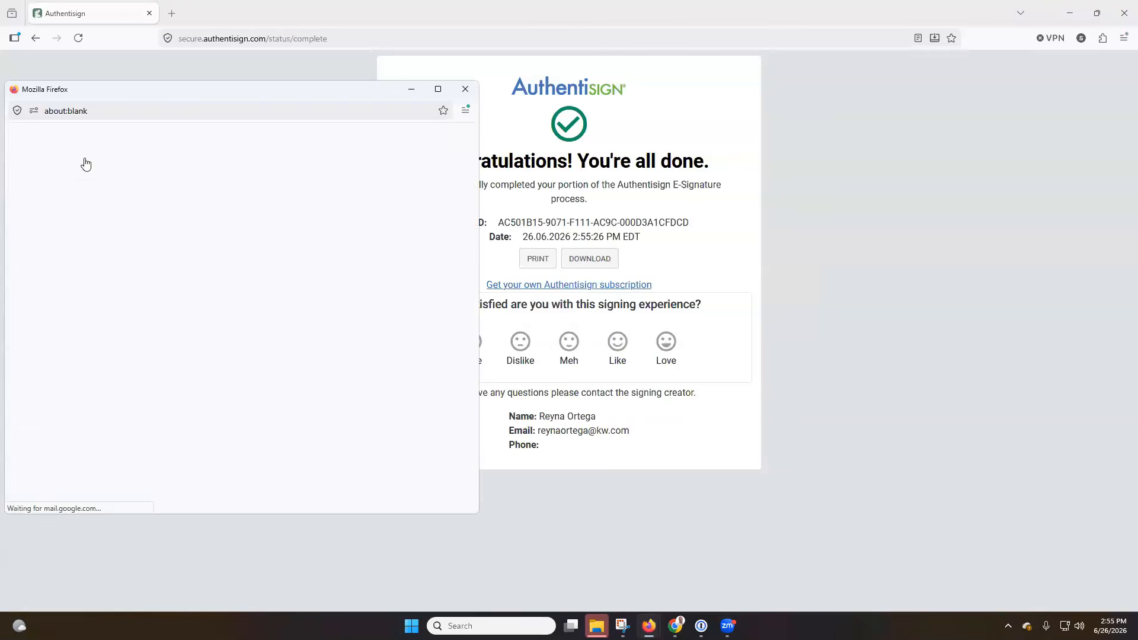
click(438, 90)
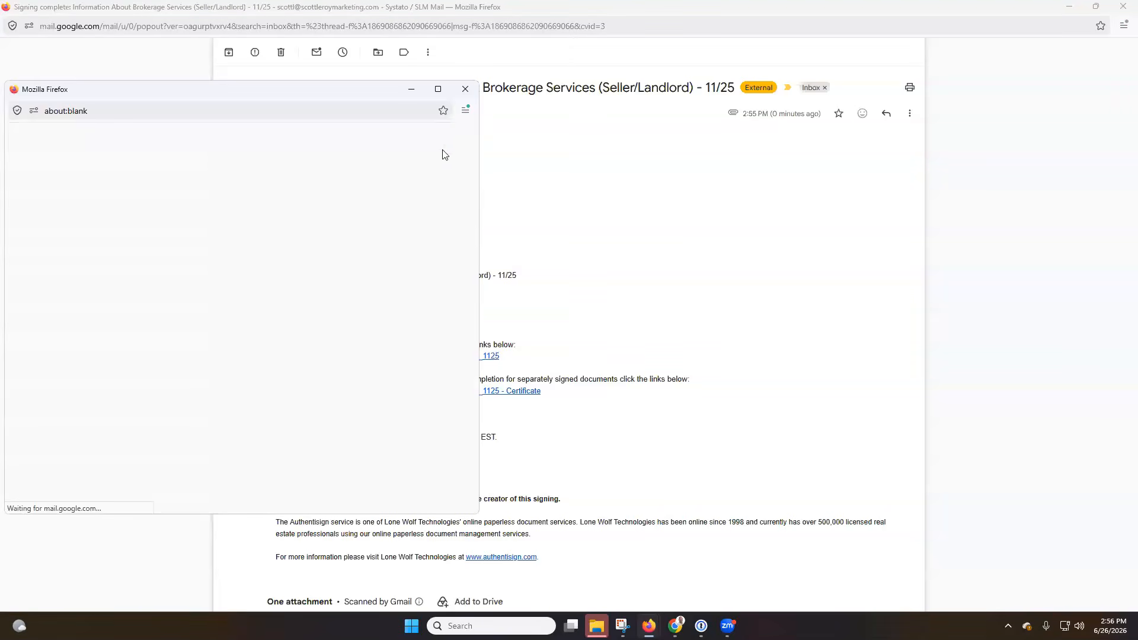
click(437, 91)
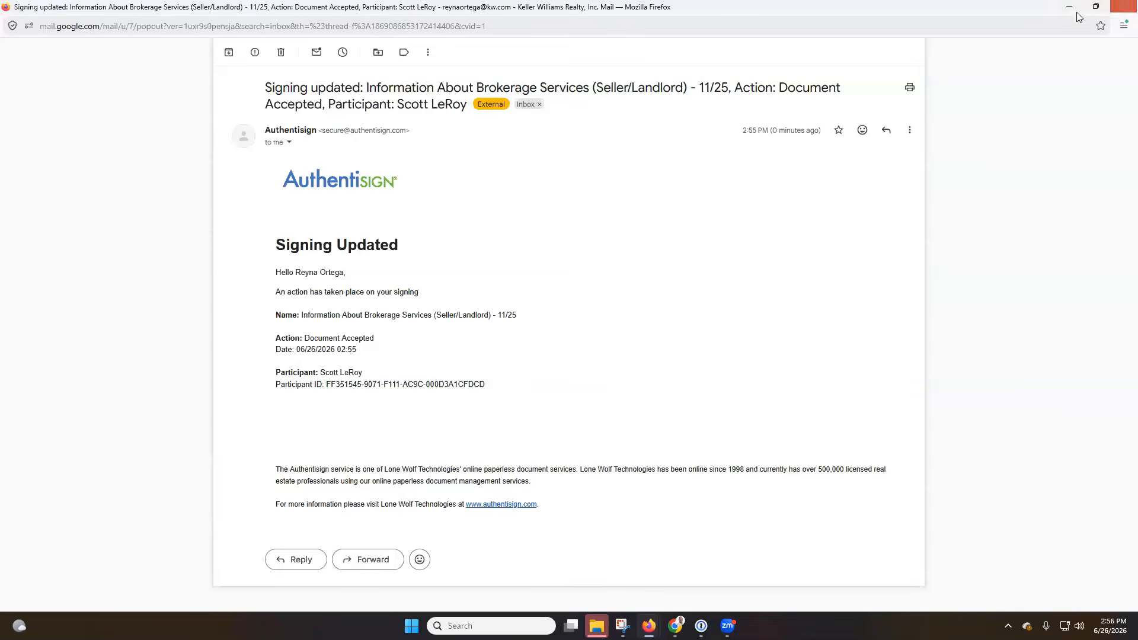
click(1115, 7)
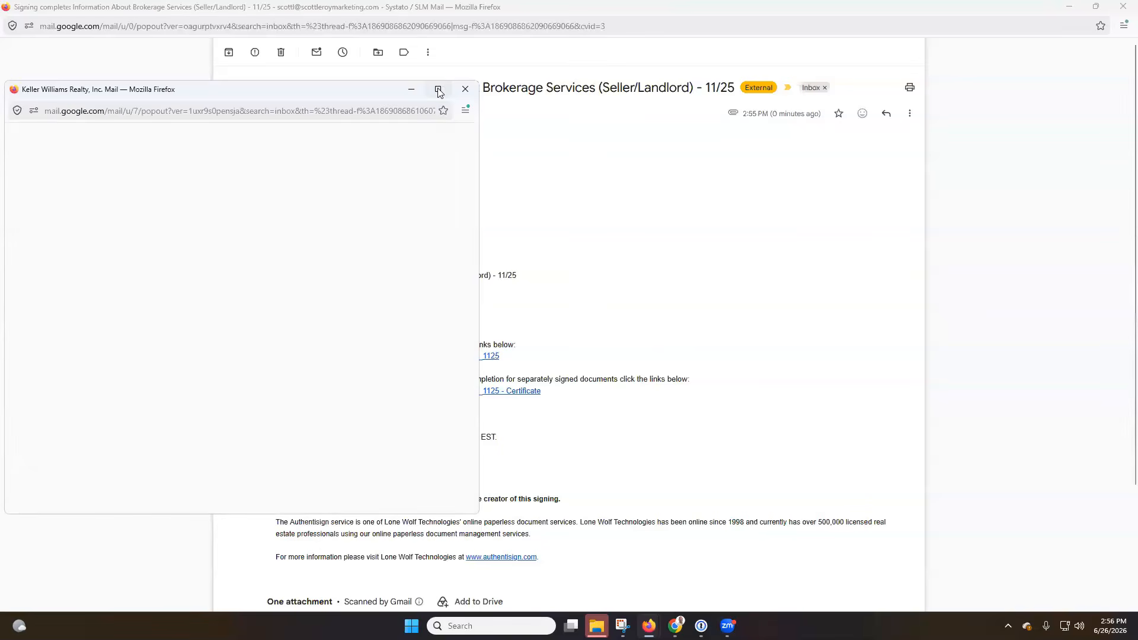
click(441, 89)
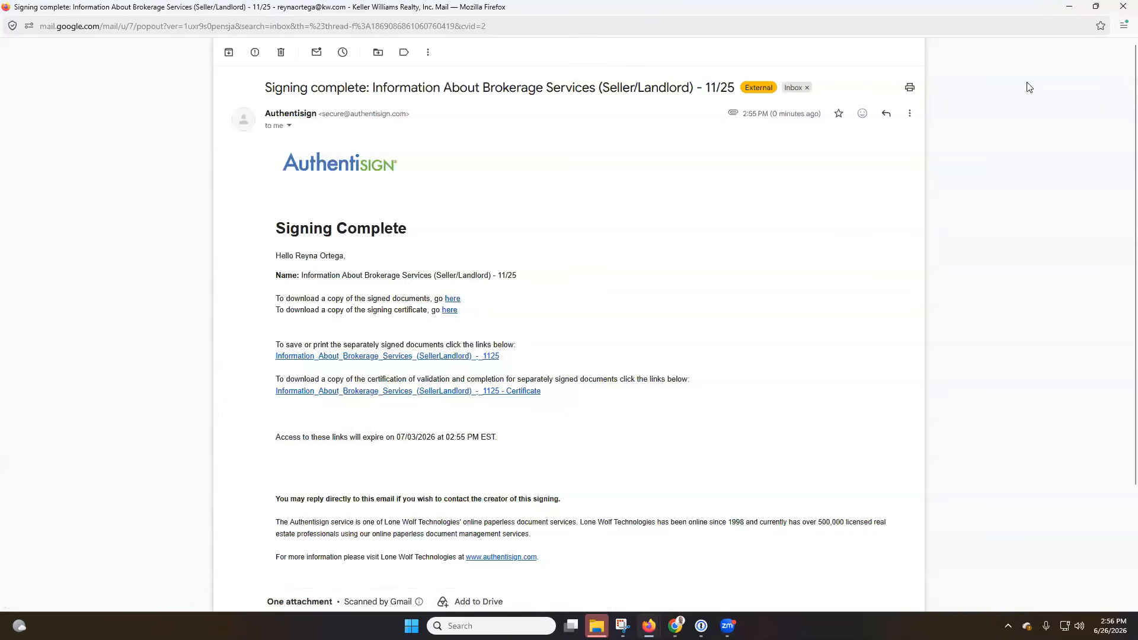
Close the remaining email windows and the Authentisign confirmation window
click(1123, 7)
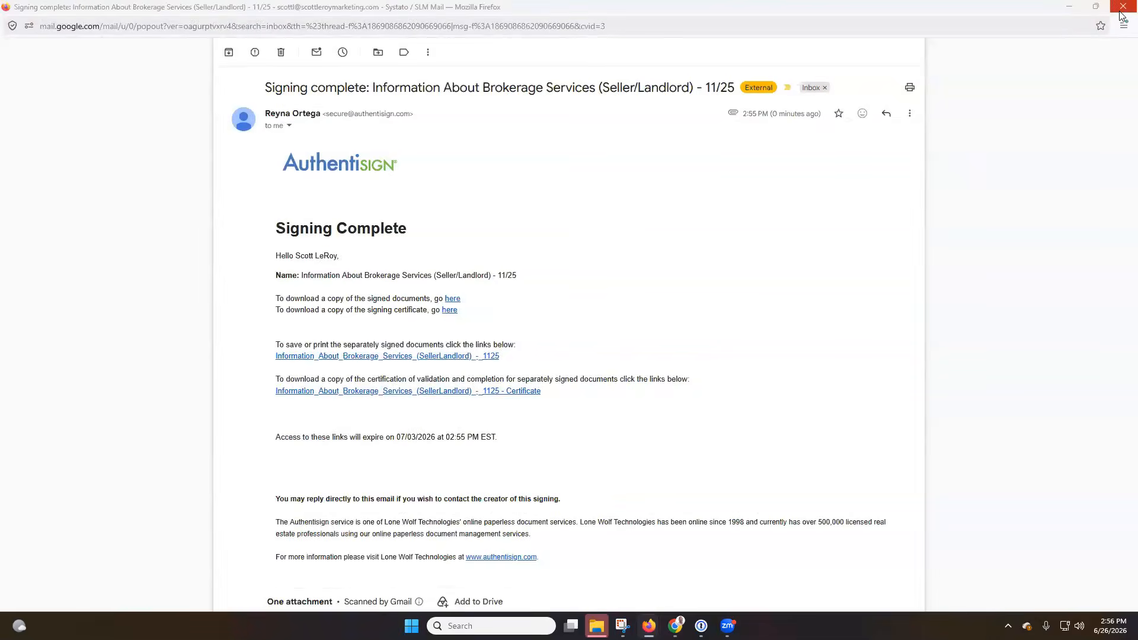
click(1121, 12)
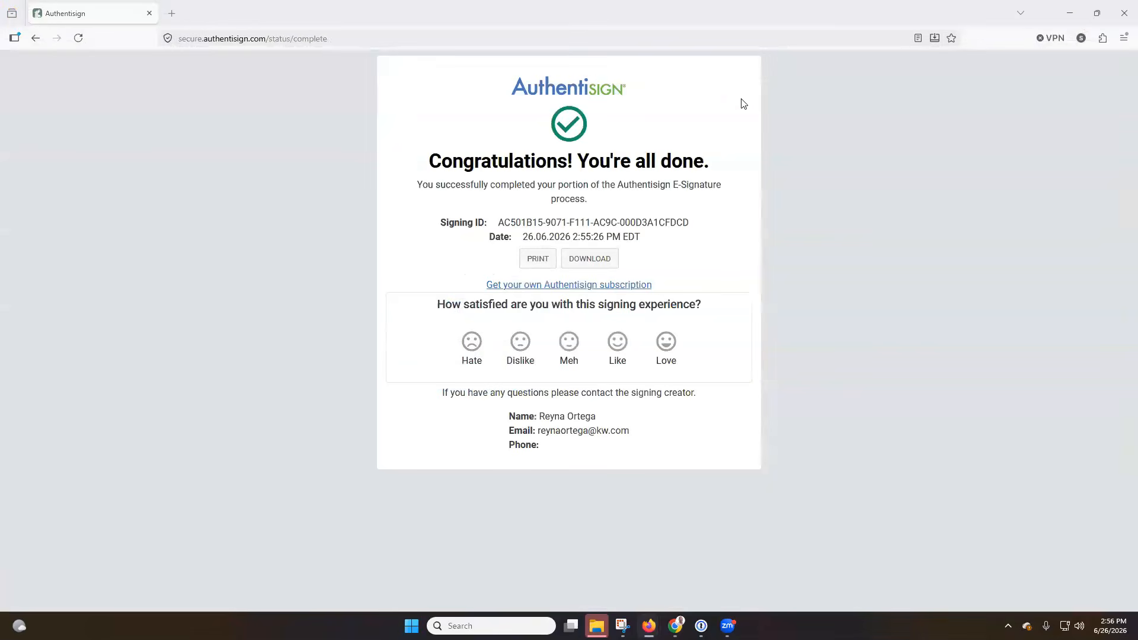
click(1117, 16)
click(1118, 11)
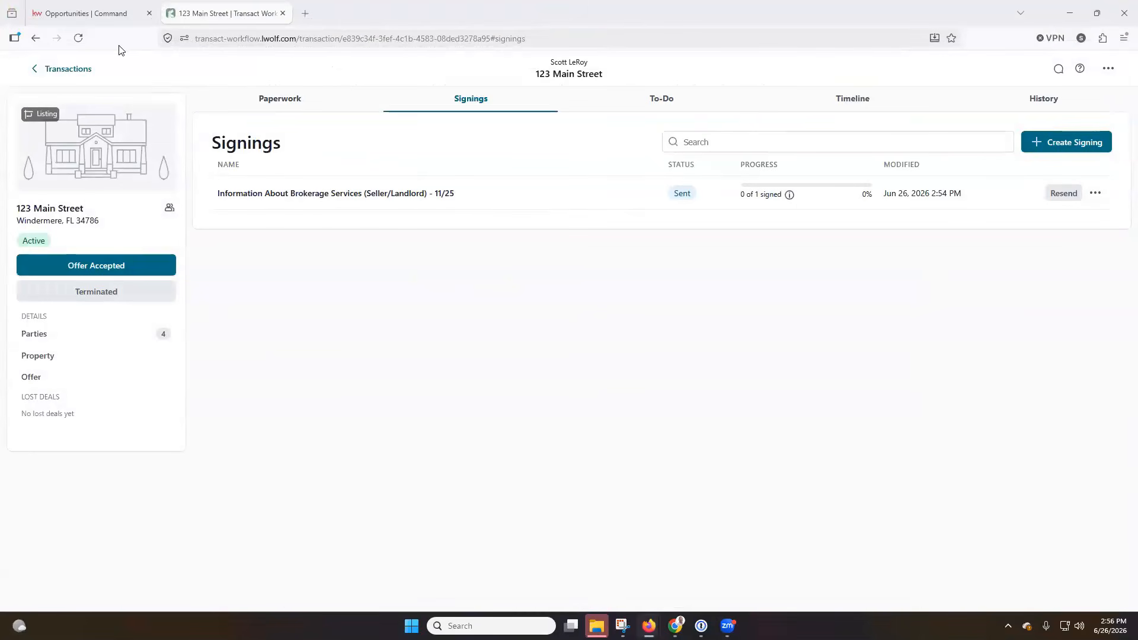
Reload the transaction to refresh the brokerage form's signing status and check the completed signing's actions
click(78, 38)
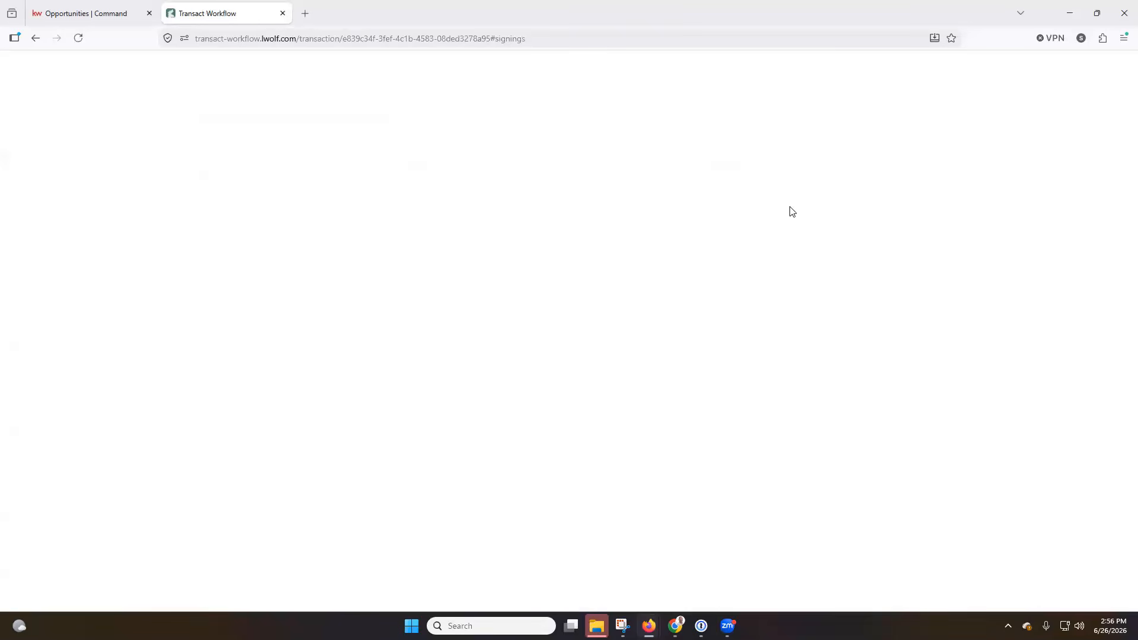
click(78, 38)
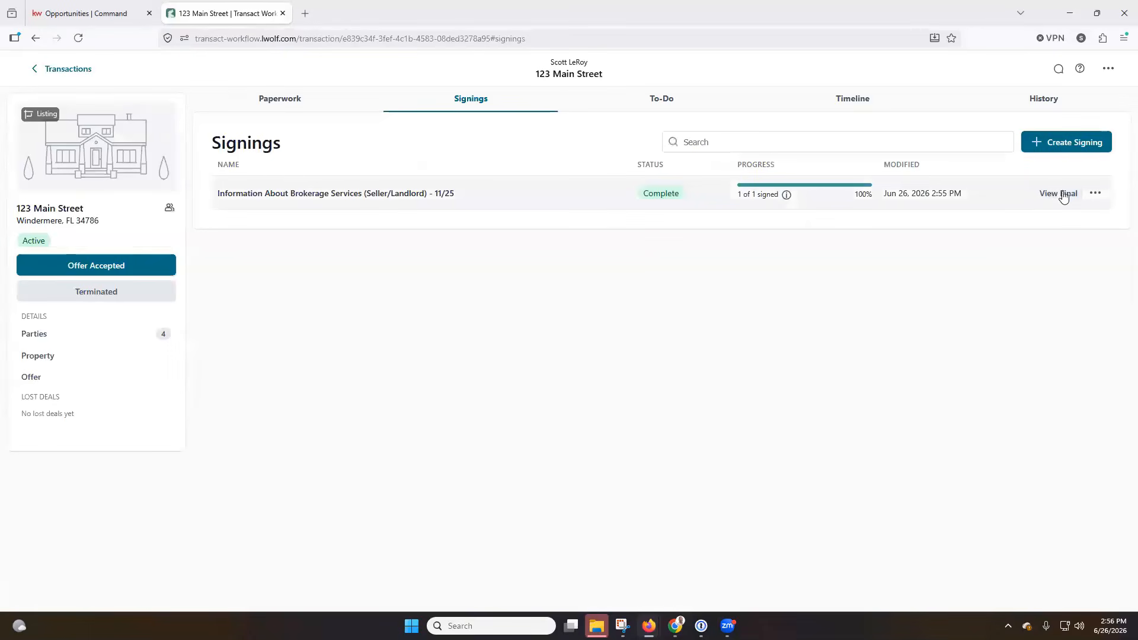
click(1103, 195)
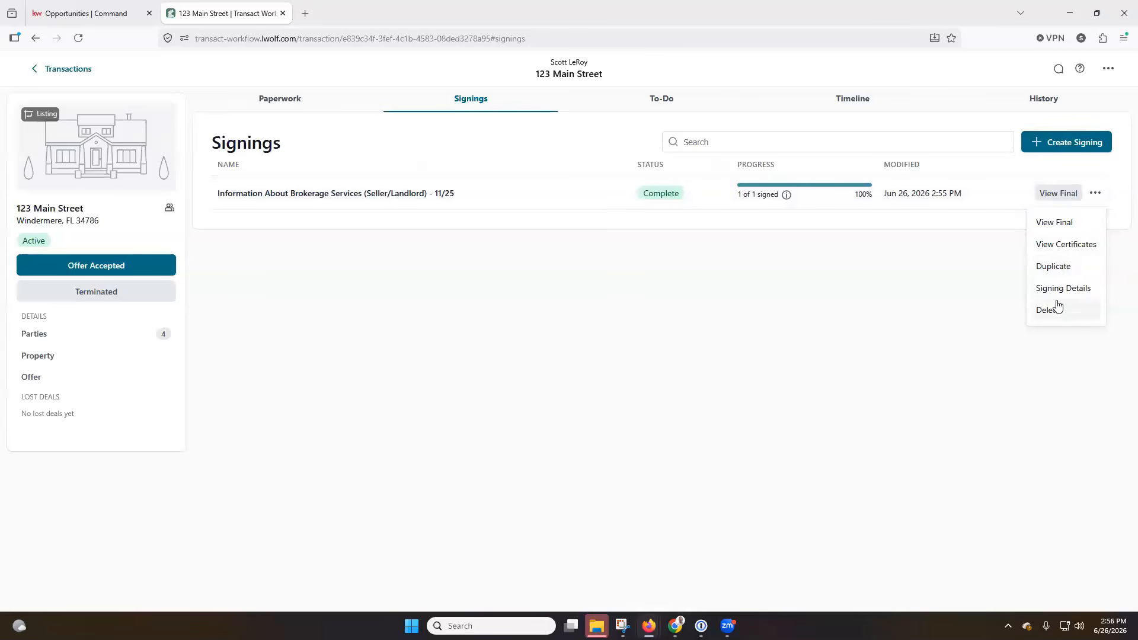
click(658, 249)
Confirm the signed brokerage PDF in Listing Docs For Residential, then return to KW Command's listing documents
click(284, 99)
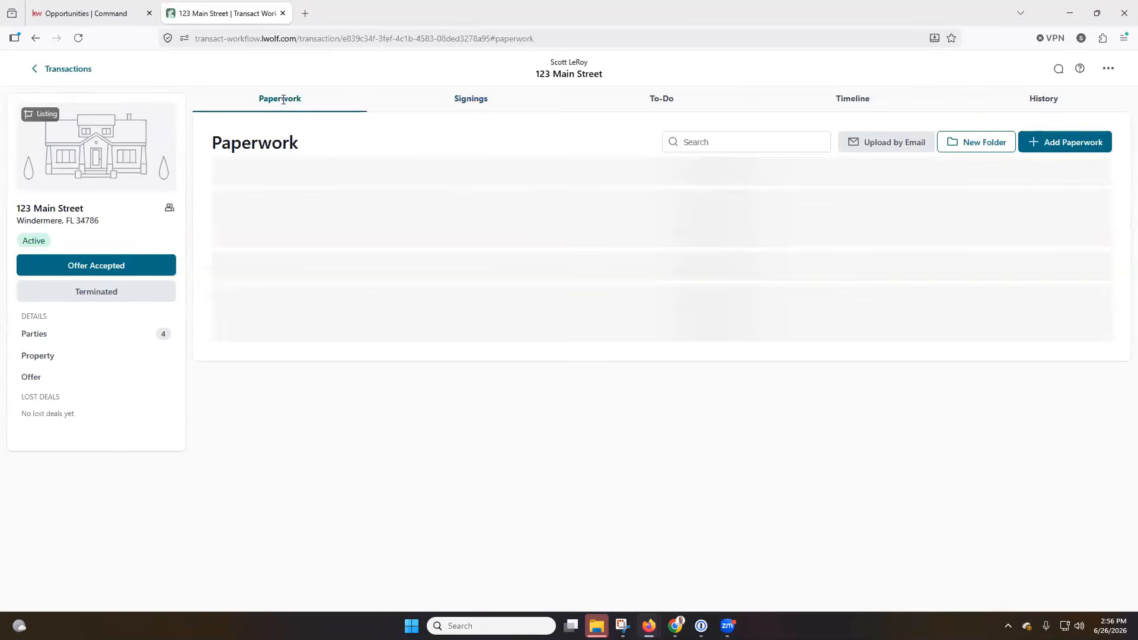
scroll(524, 231, down, 7)
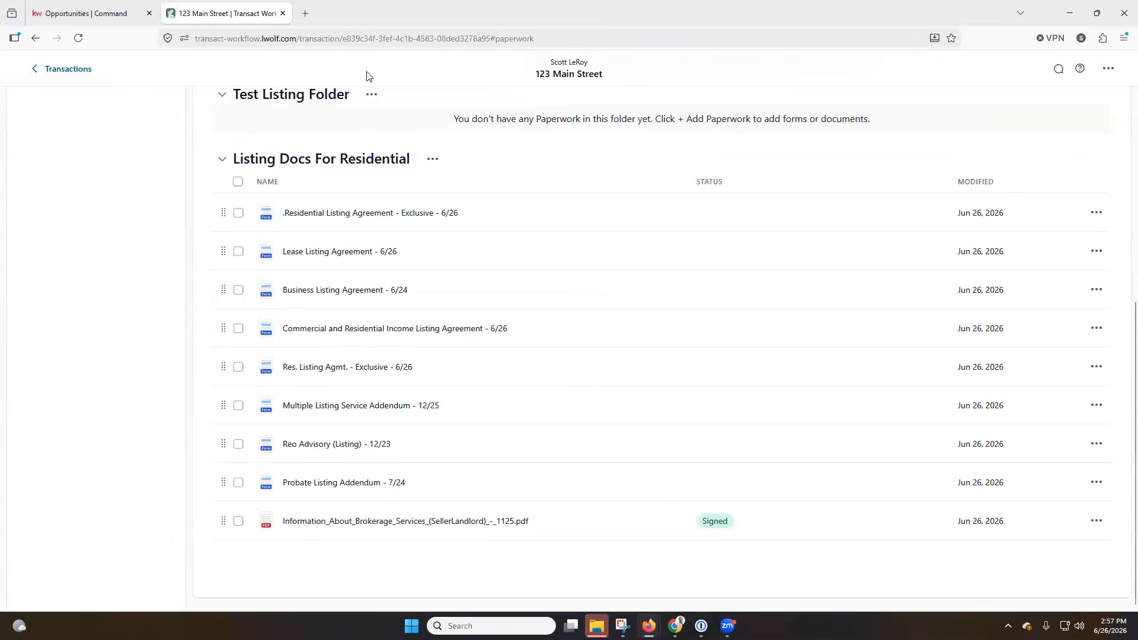
click(119, 8)
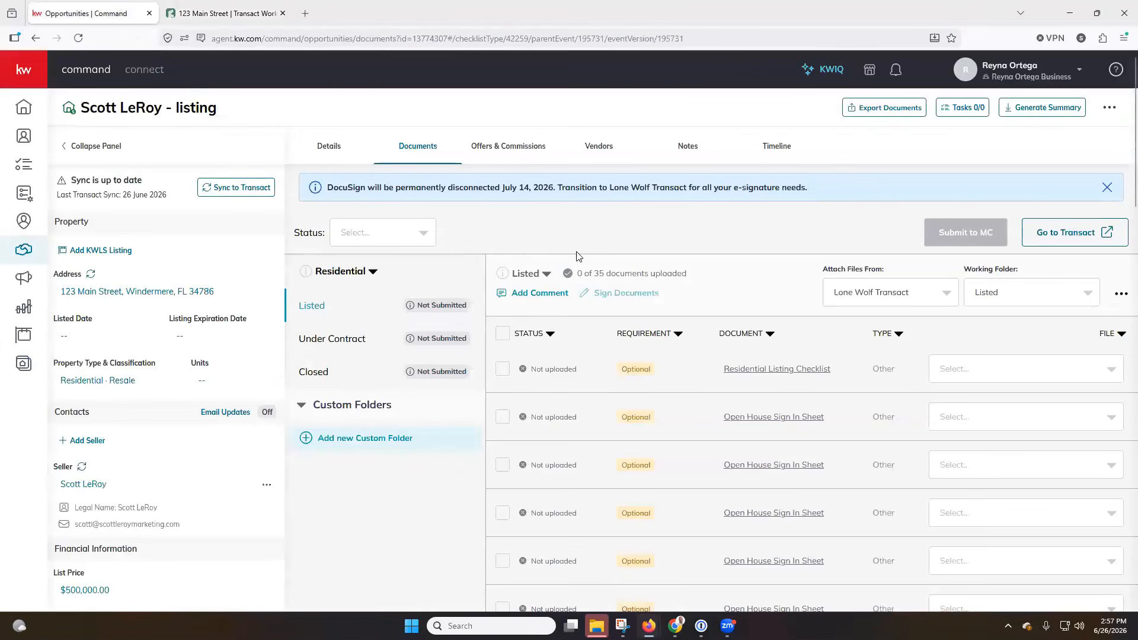
Include Transact forms and attach Information About Brokerage Services to the Residential Listing Checklist row
click(78, 38)
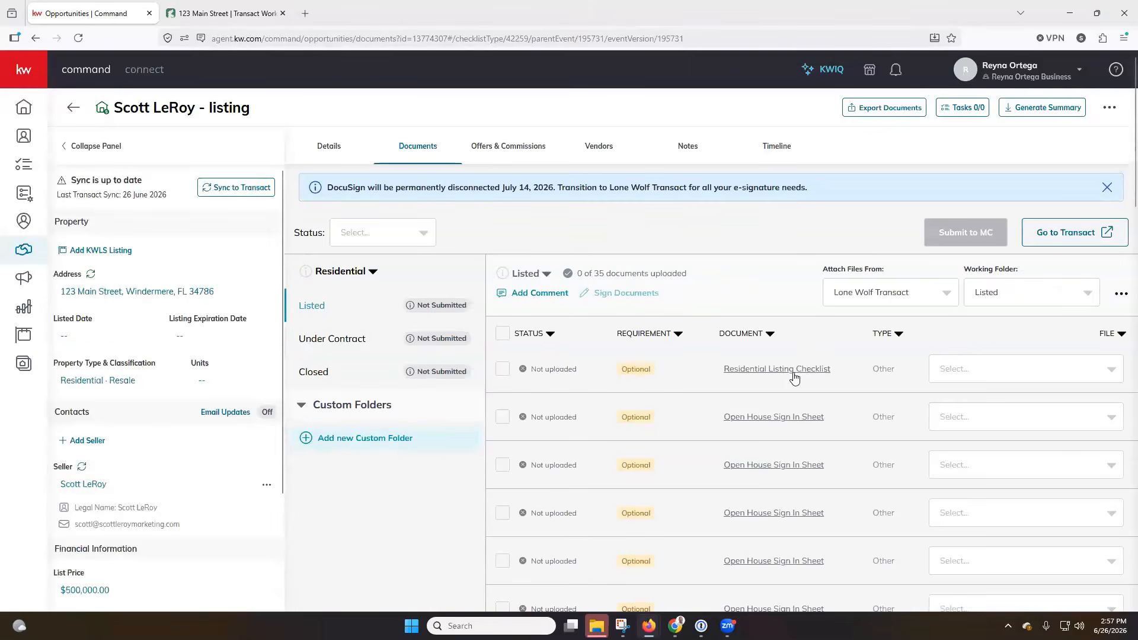
click(1039, 368)
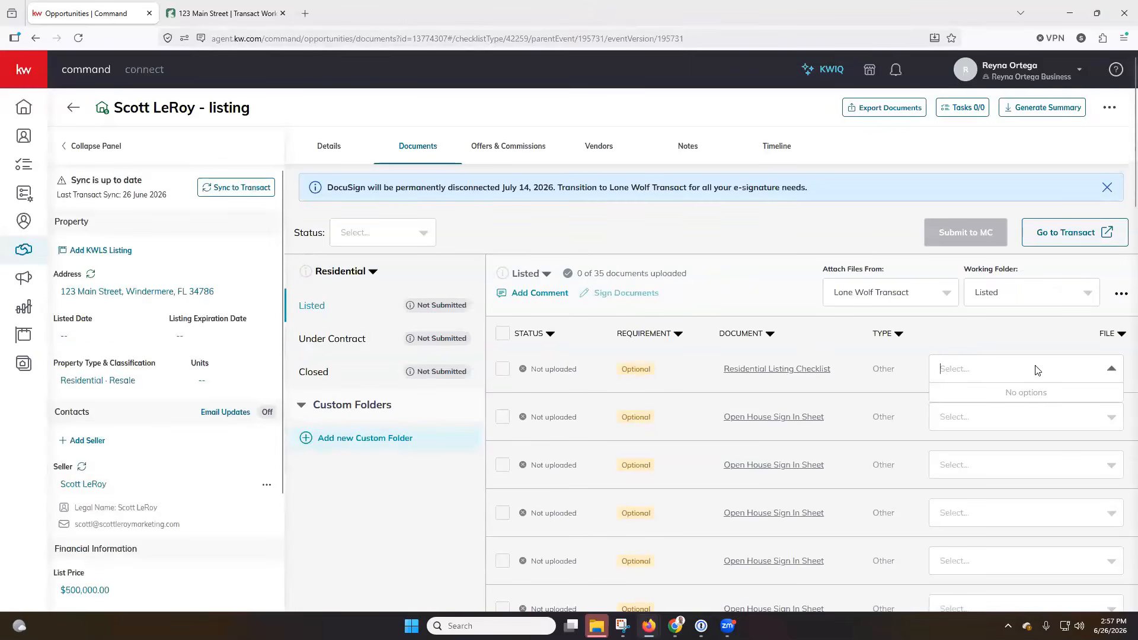
click(1121, 295)
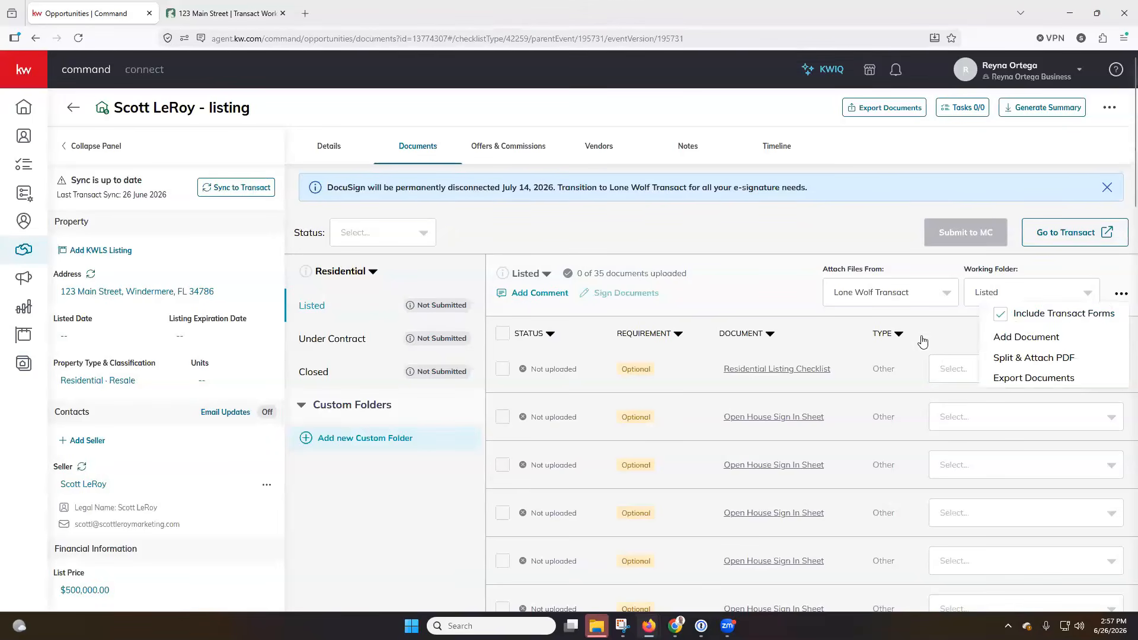
click(1039, 369)
scroll(1052, 418, down, 3)
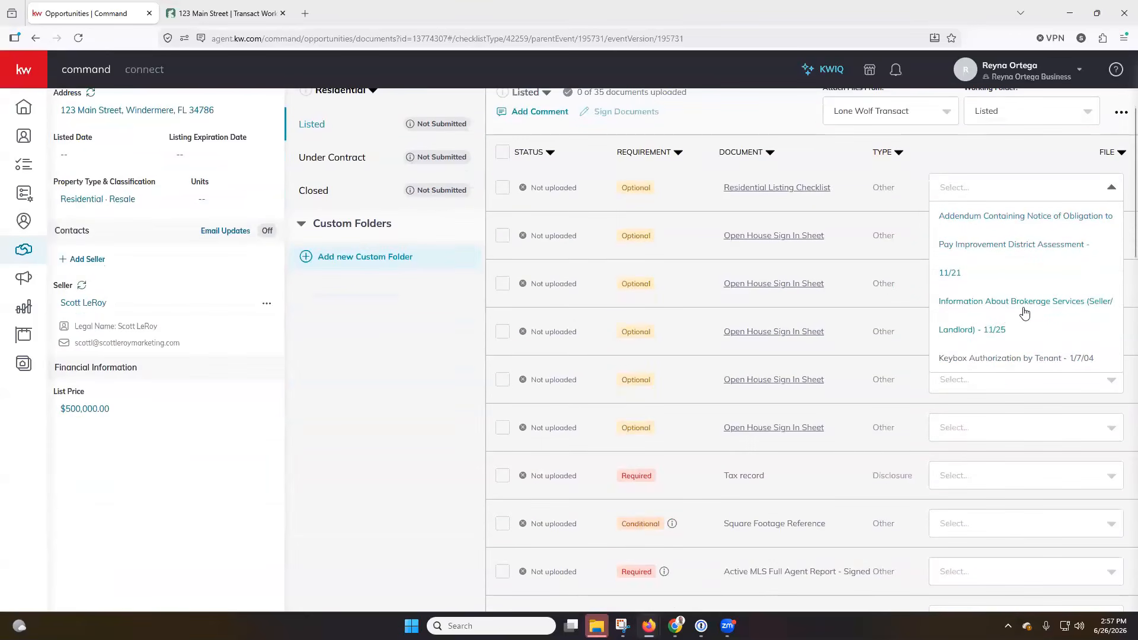
click(984, 307)
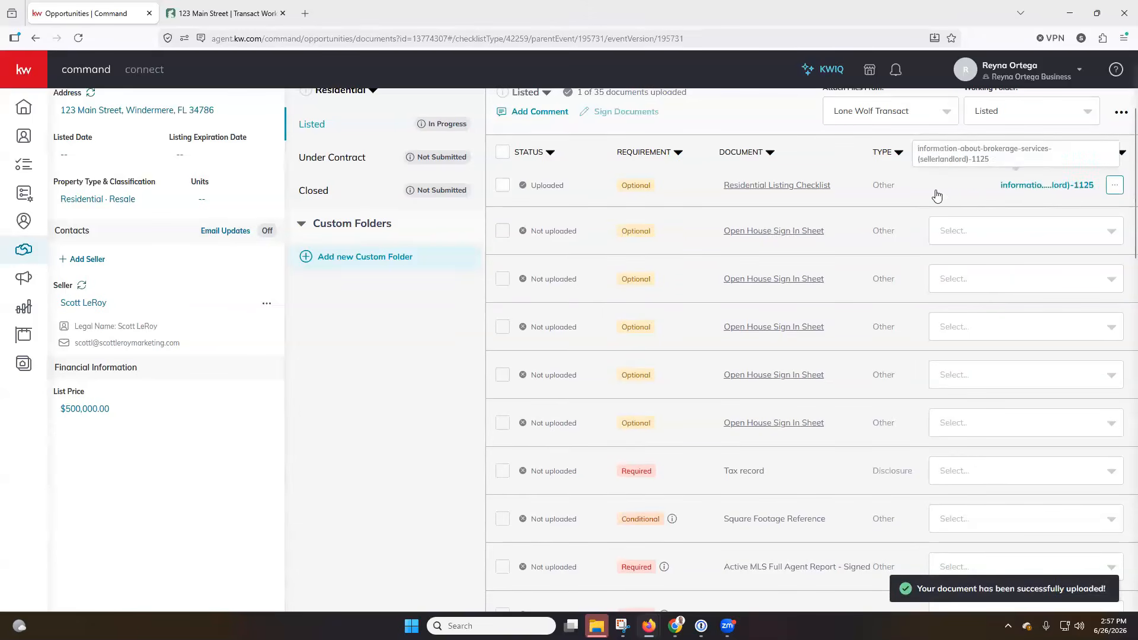
scroll(940, 198, up, 1)
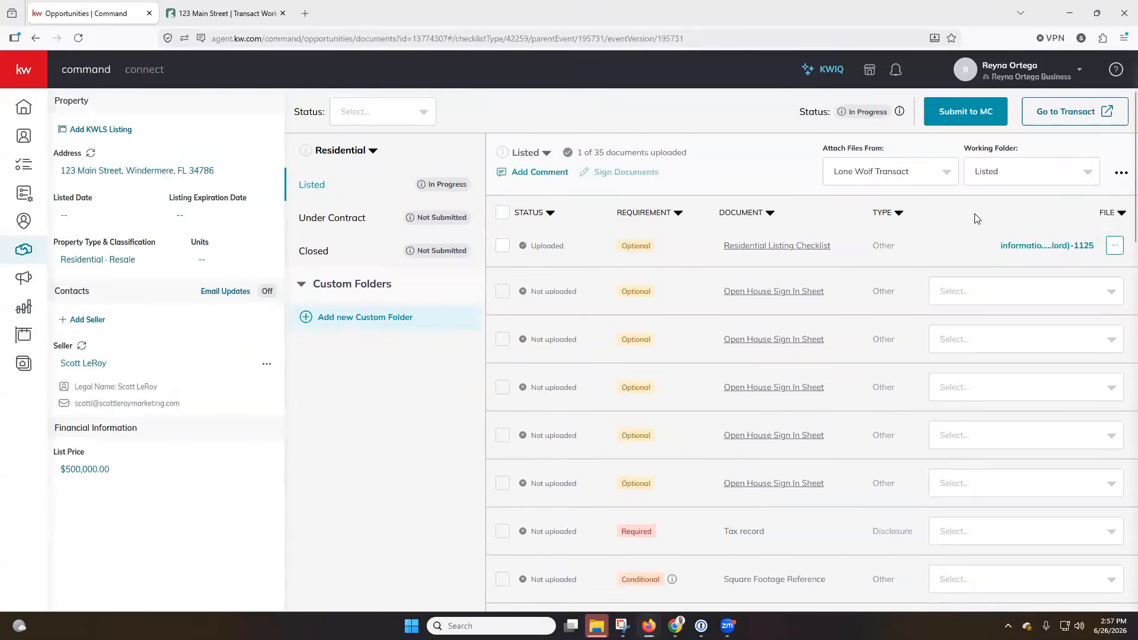
Toggle Attach Files From between computer and Lone Wolf Transact, leaving Lone Wolf Transact selected
click(929, 178)
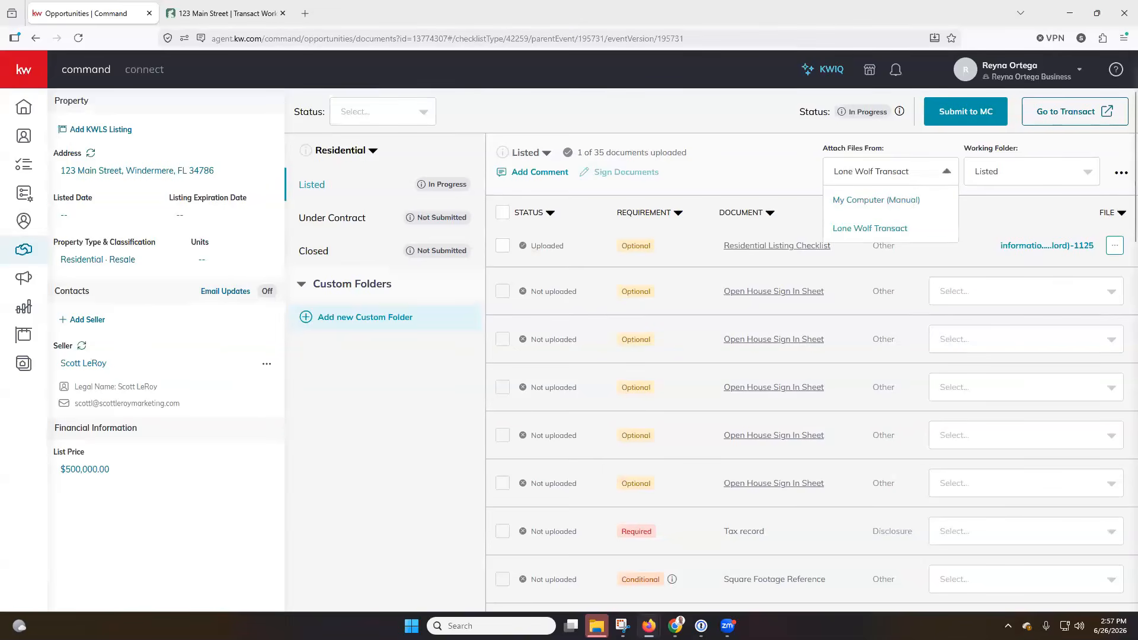
click(779, 171)
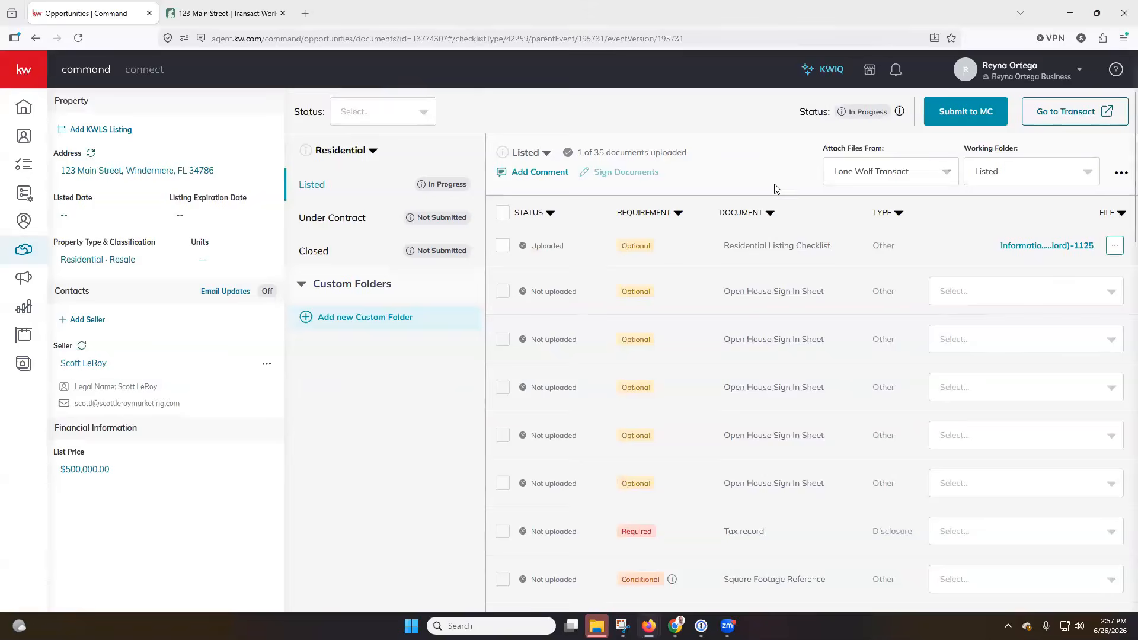
scroll(780, 223, up, 2)
click(912, 305)
click(885, 323)
click(1020, 298)
click(1008, 353)
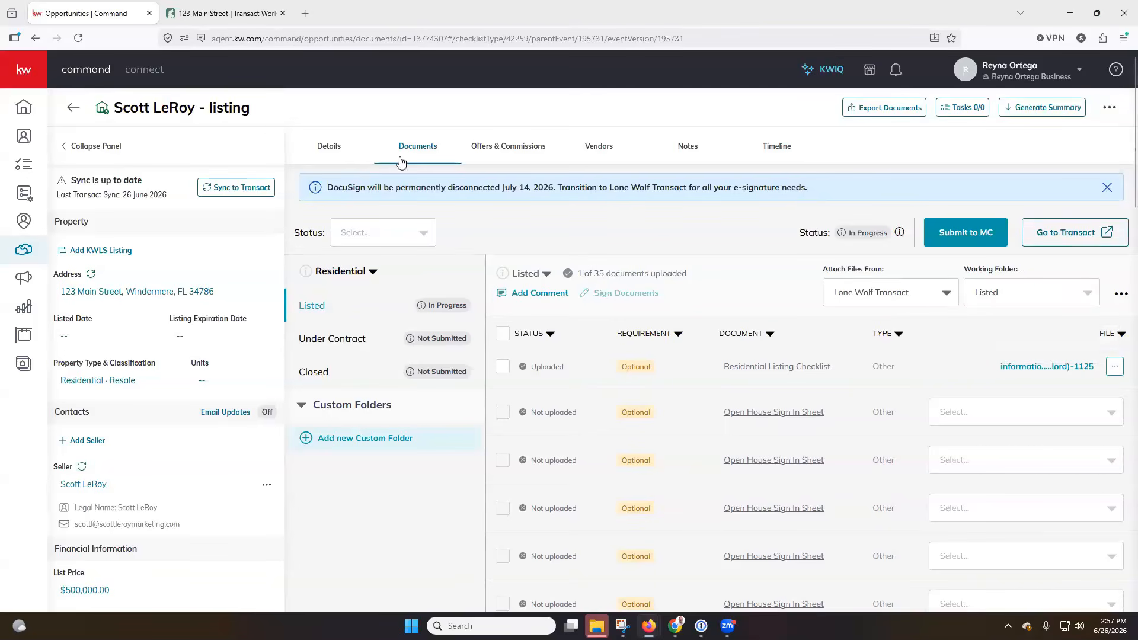
Verify Lone Wolf shows Connected in account settings integrations, then go to the Opportunities pipelines
click(73, 108)
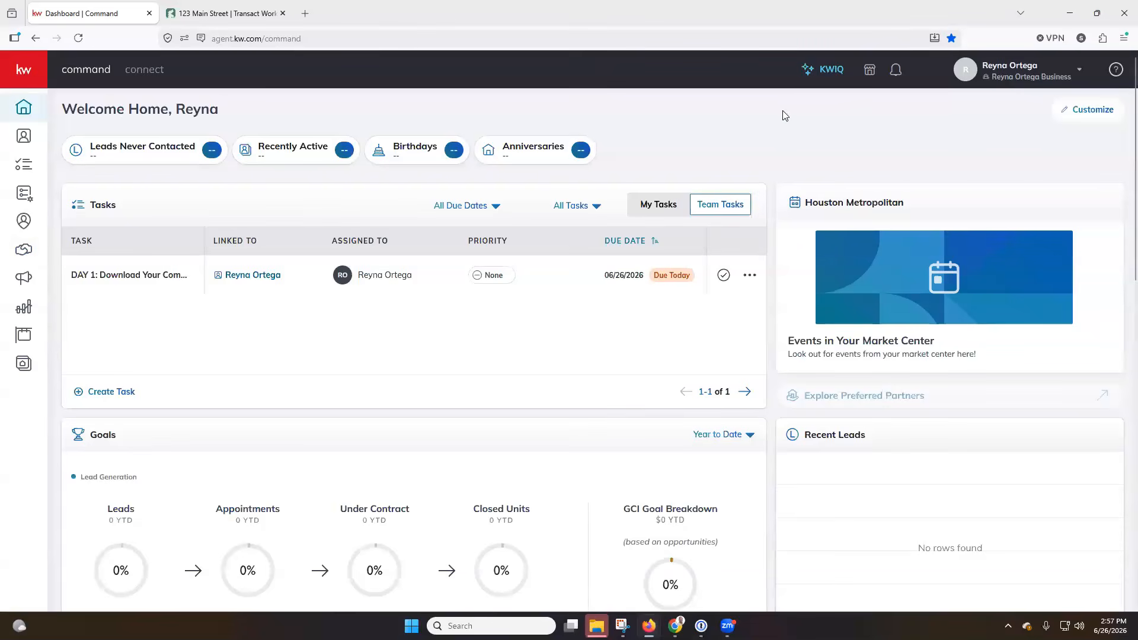
click(1044, 81)
click(973, 254)
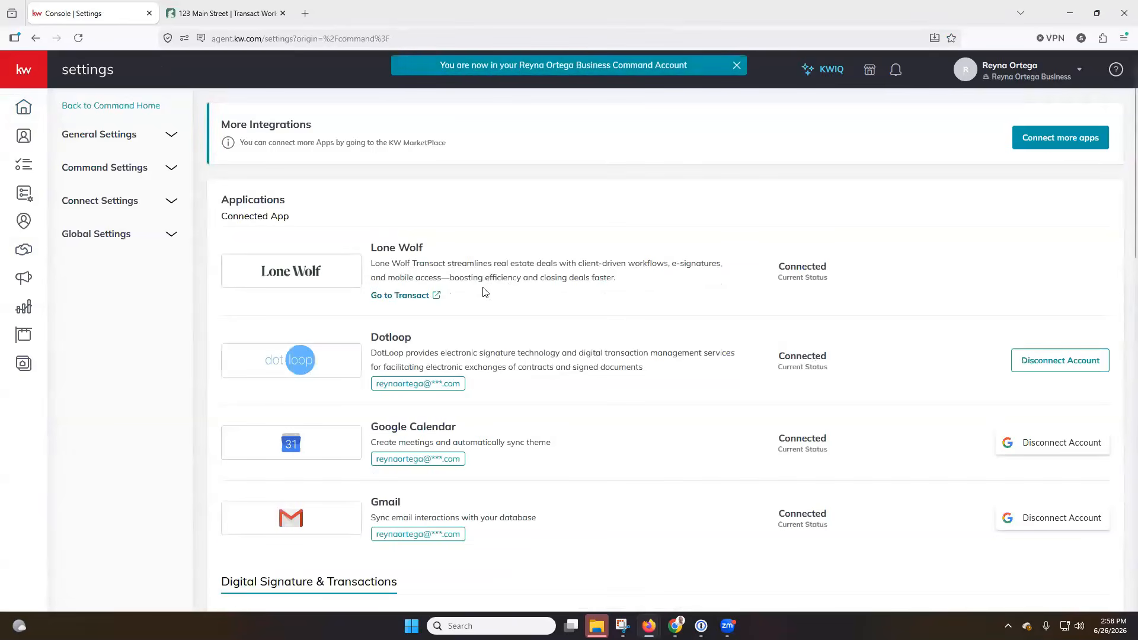
drag(777, 276, 879, 285)
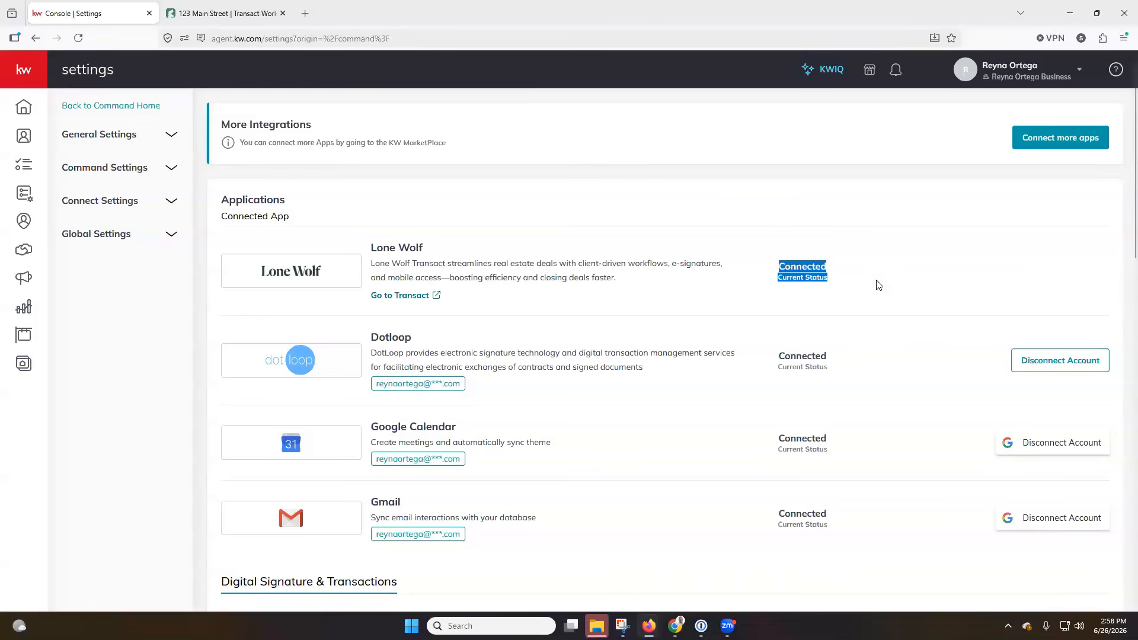
click(1059, 288)
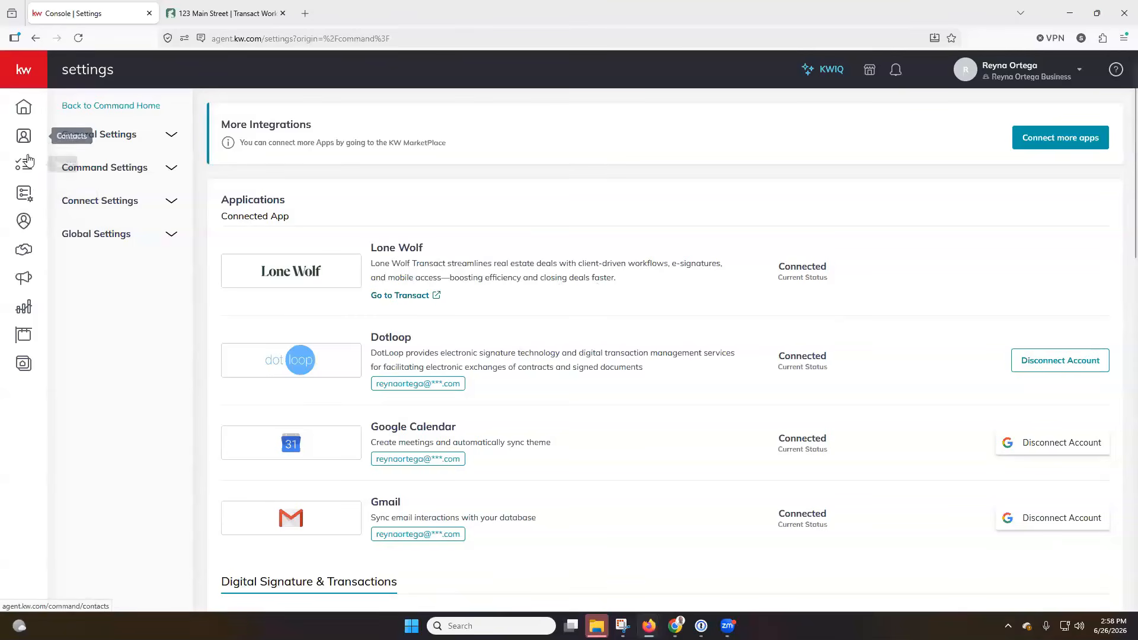
click(26, 249)
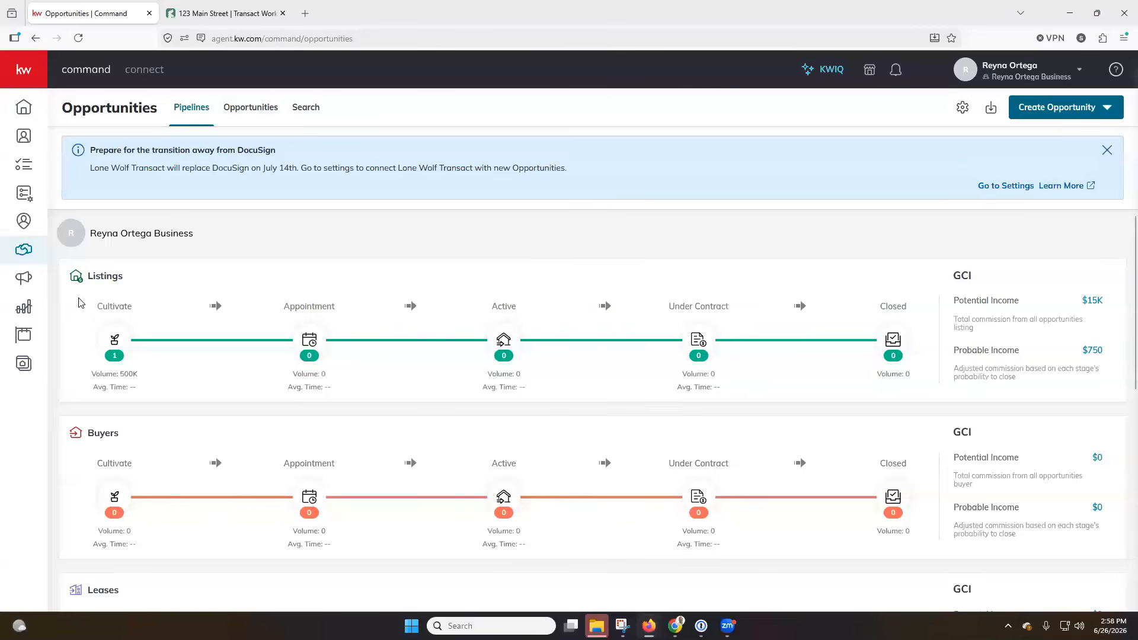
From the Cultivate 123 Main Street listing's Documents, open its transaction in Transact and close the older tab
click(114, 340)
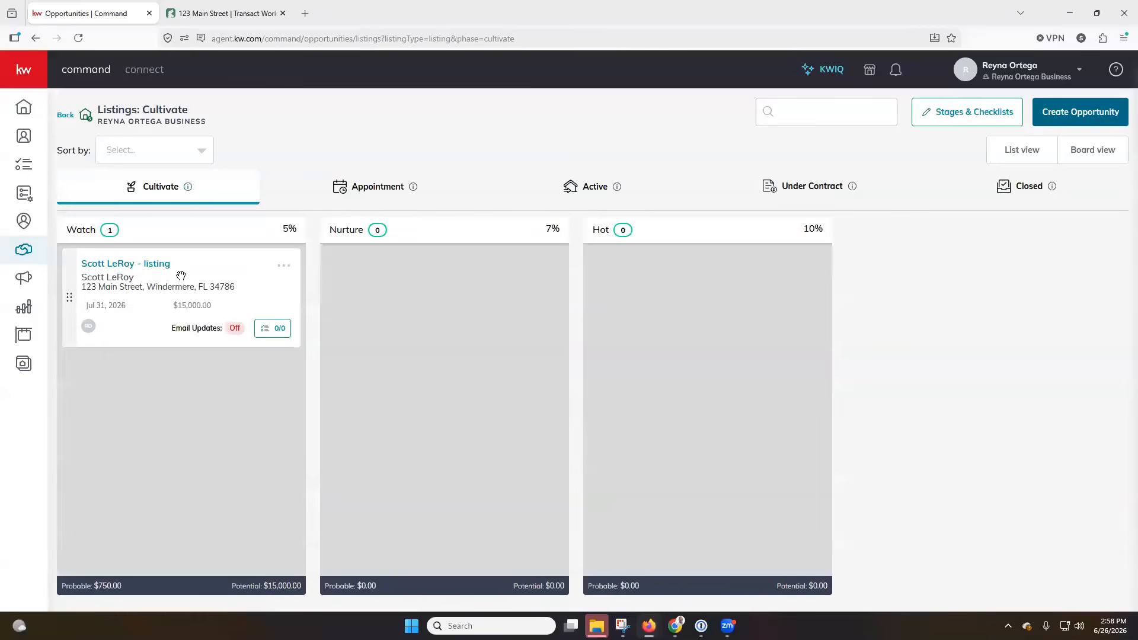
click(154, 264)
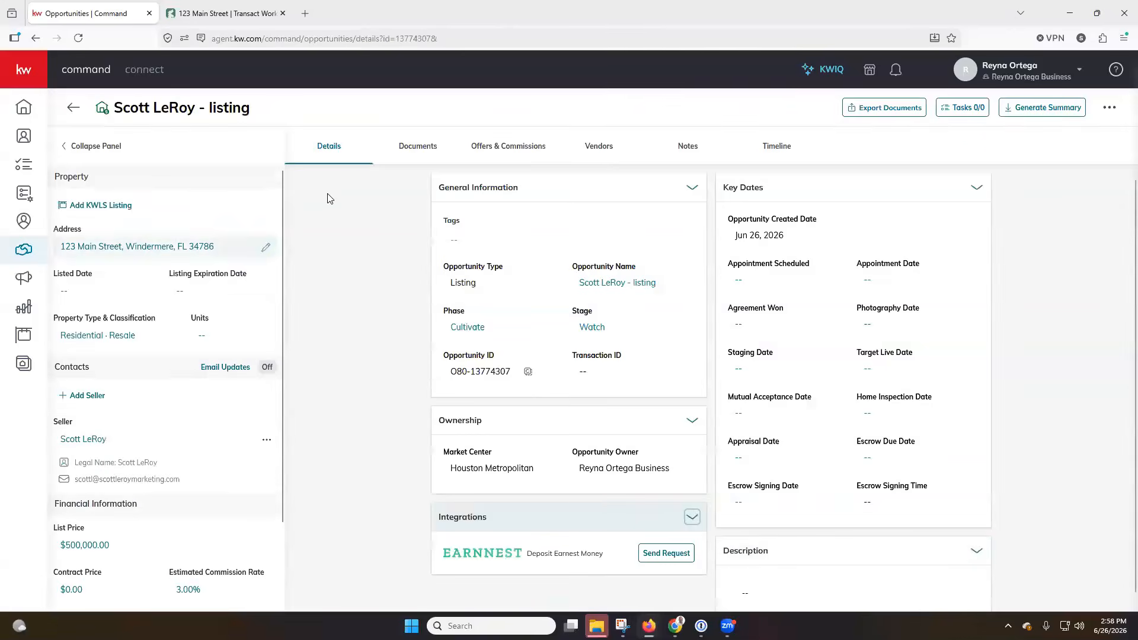
click(405, 153)
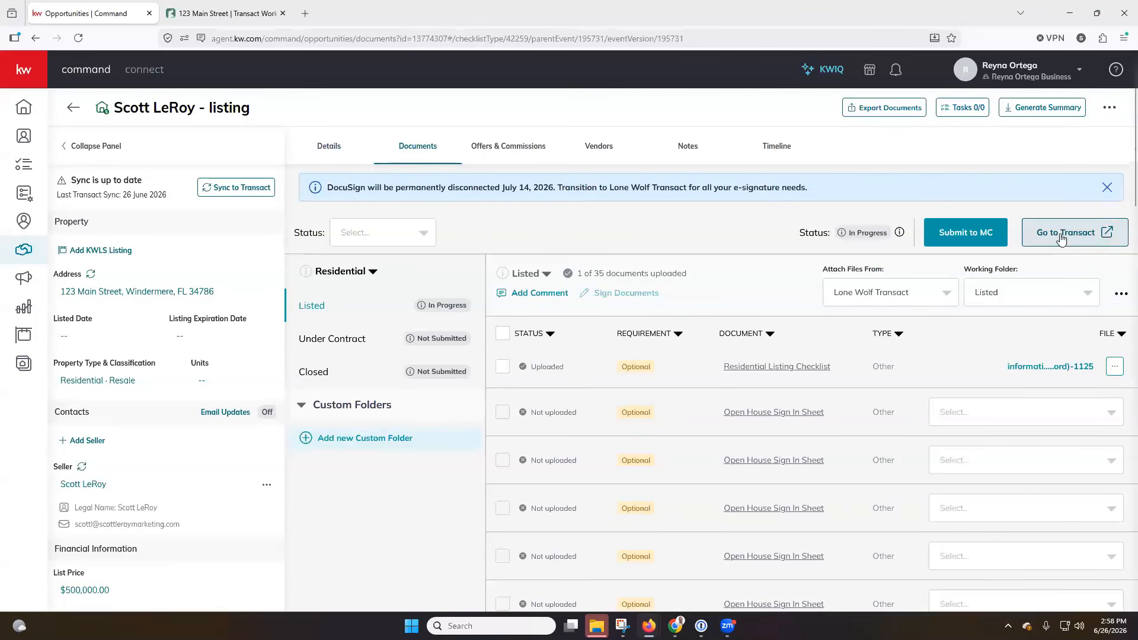
click(1060, 236)
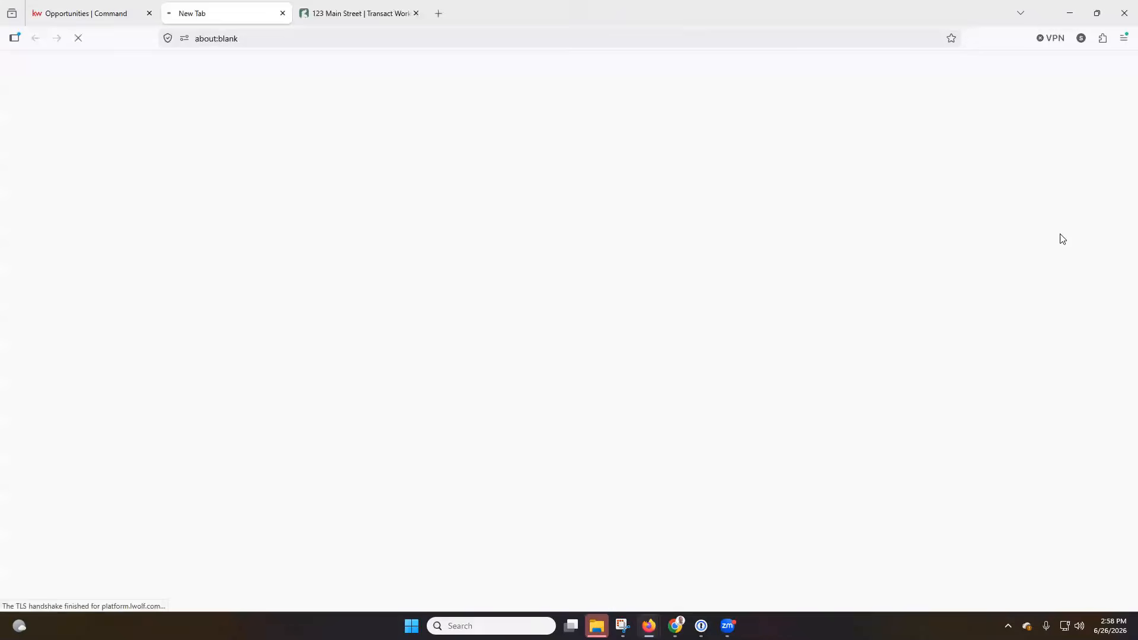
click(414, 13)
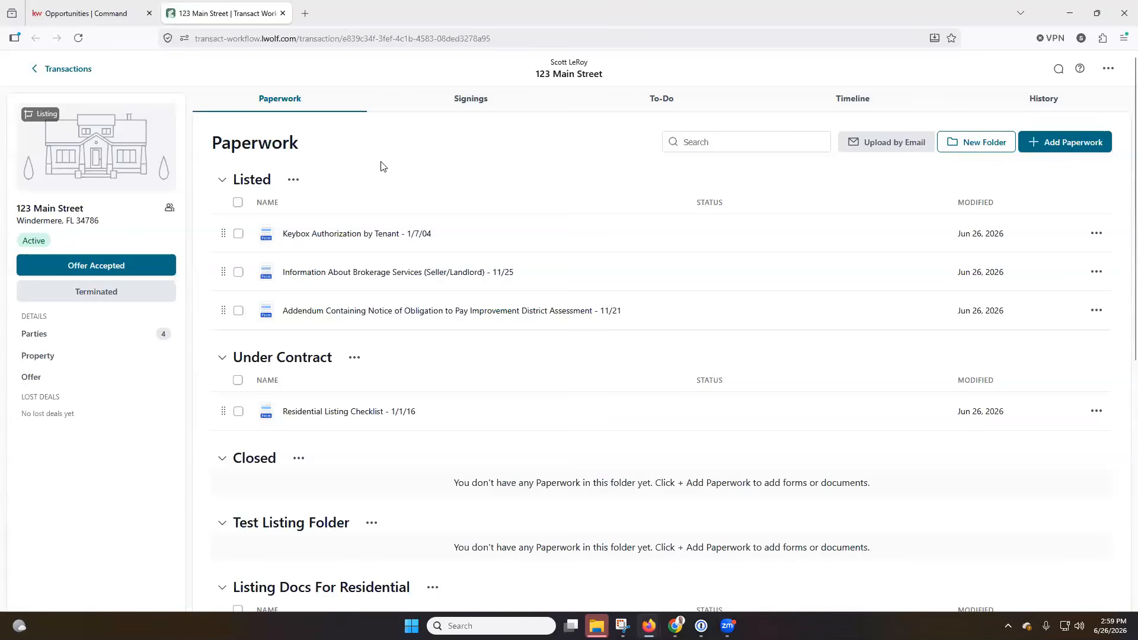
Open and close the Add Paperwork window, then check the brokerage form's signing shows Complete
click(1045, 148)
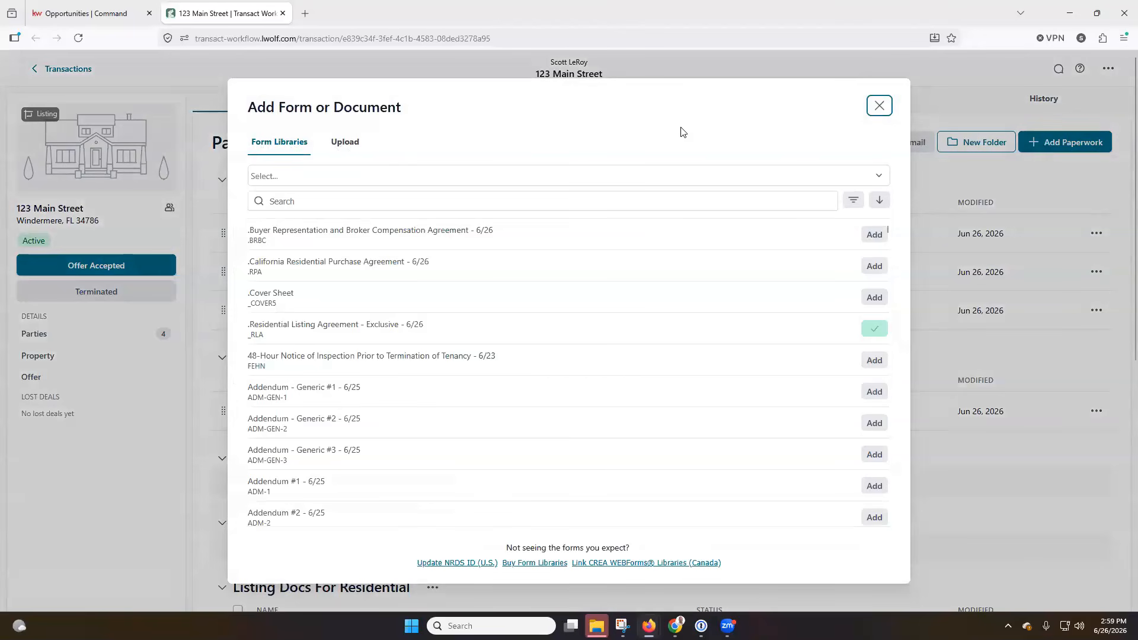
click(877, 108)
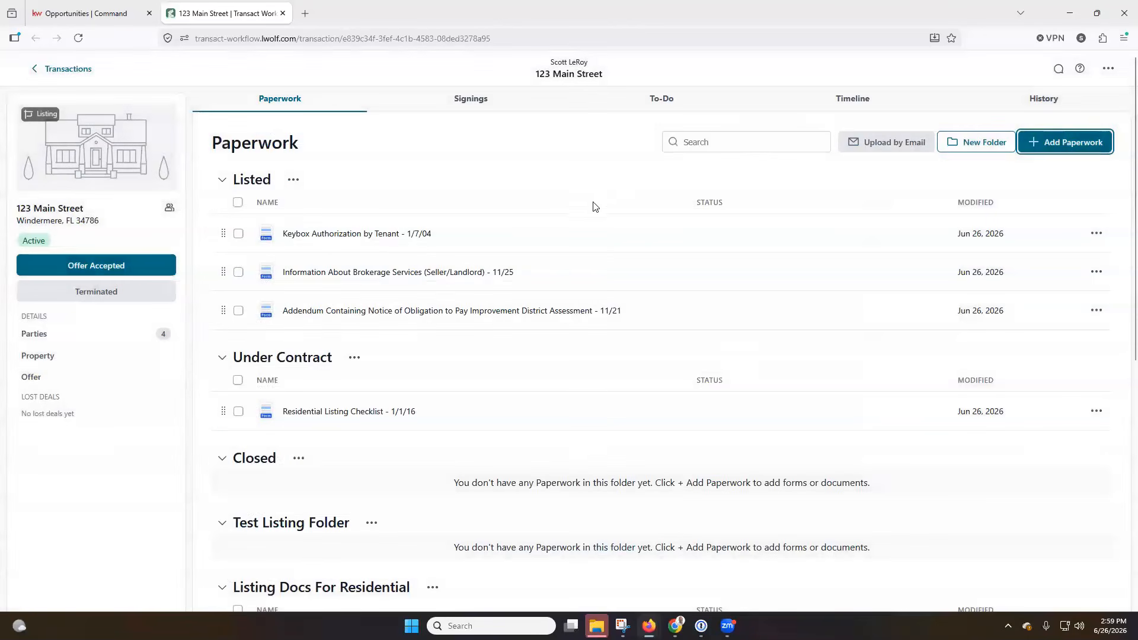
click(485, 109)
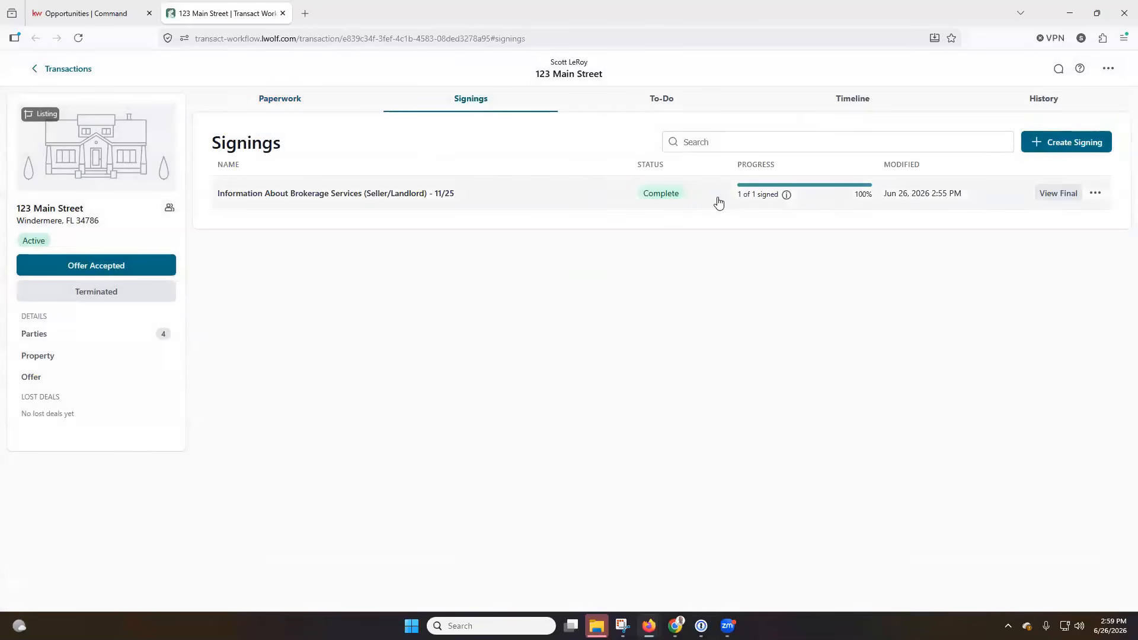
Review the To-Do, Timeline and History tabs, then return to the Transactions list
click(664, 100)
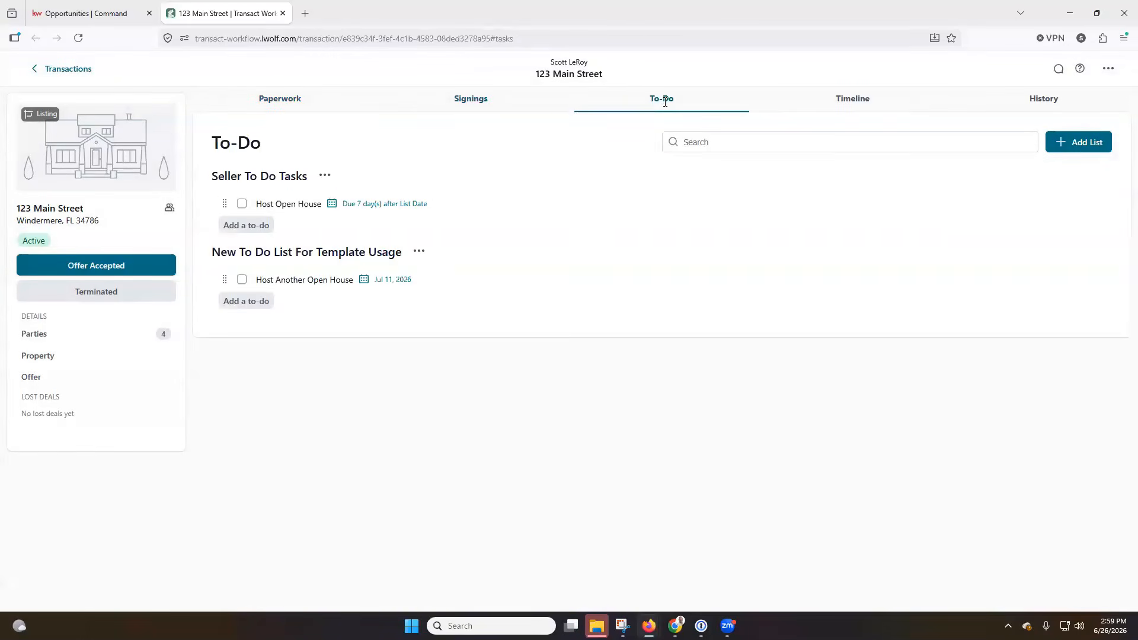
click(853, 99)
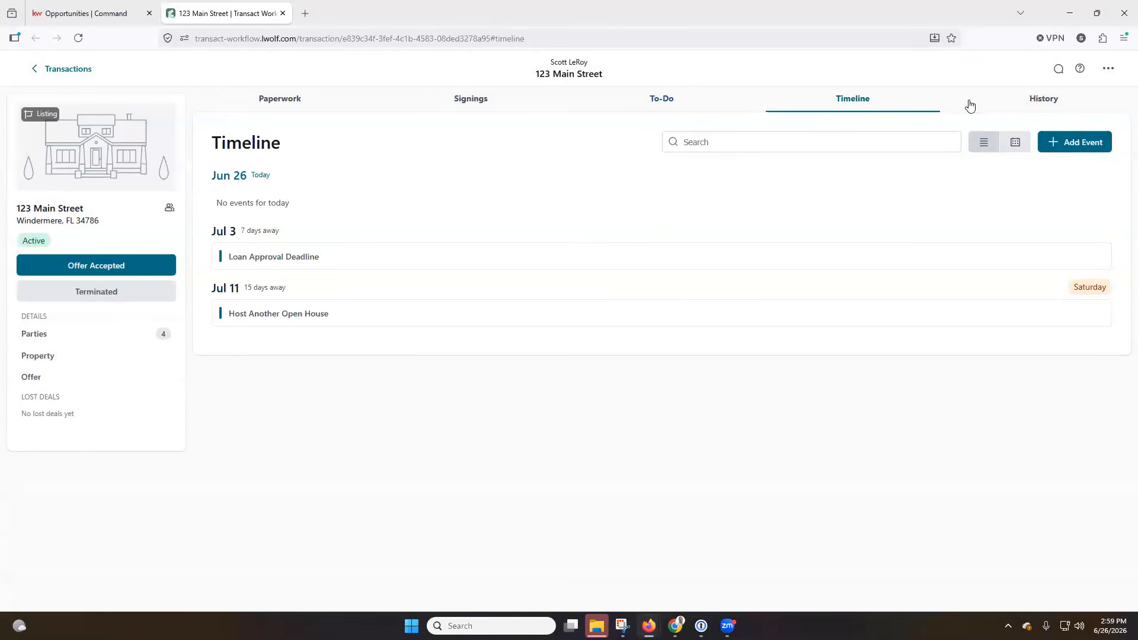
click(1043, 102)
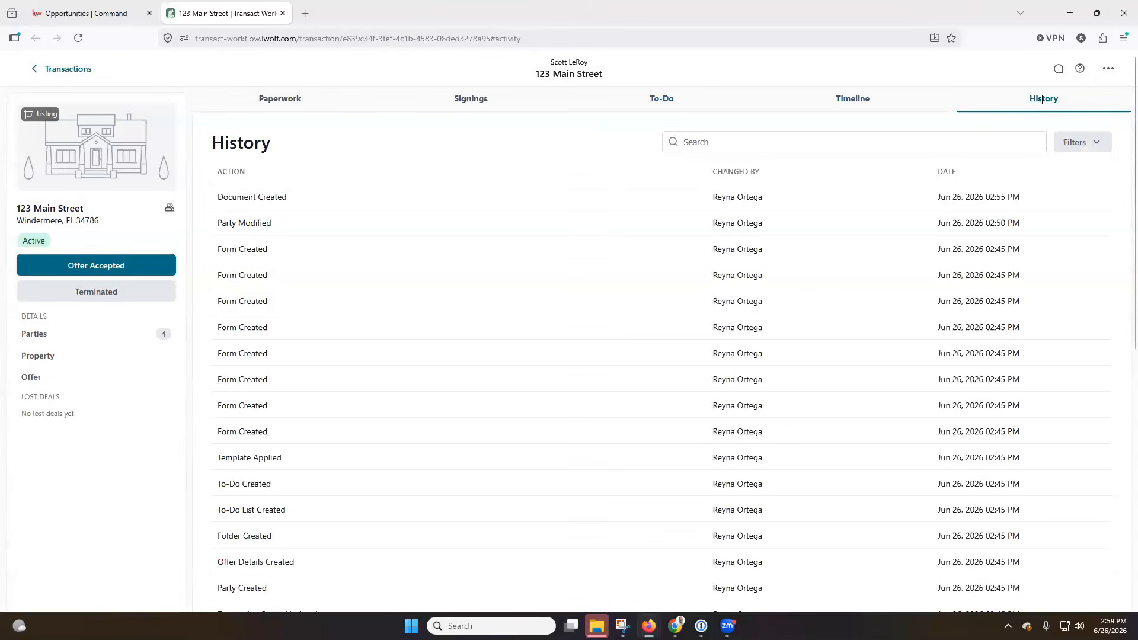
click(1113, 69)
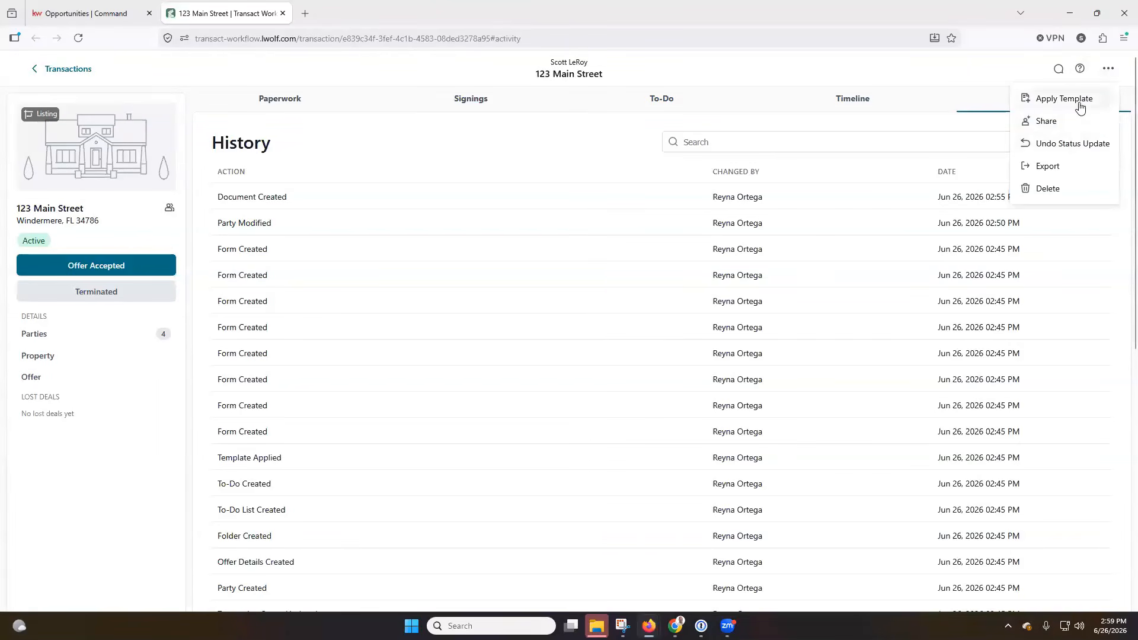
click(85, 70)
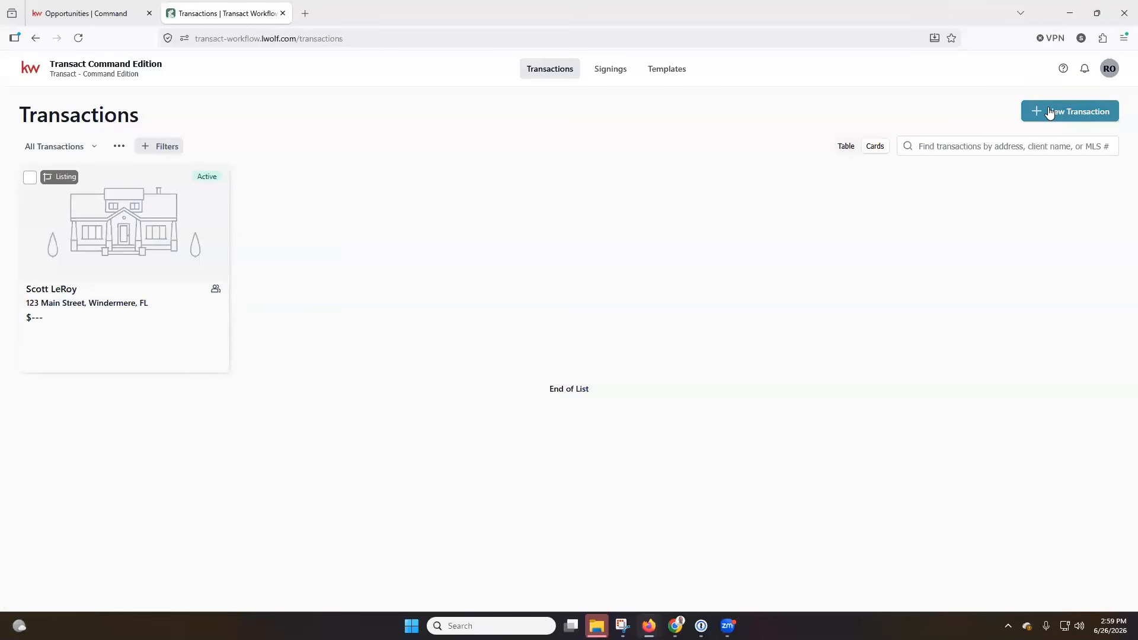
Reopen the 123 Main Street transaction, confirm its signing is Complete at 100%, and return to KW Command
click(614, 77)
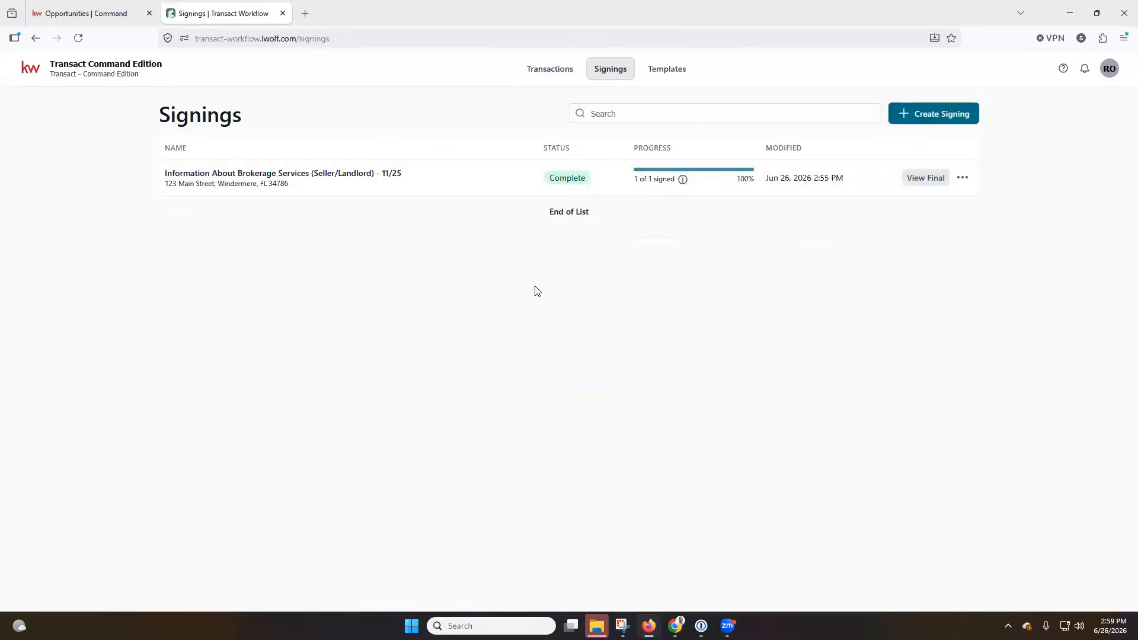
click(670, 69)
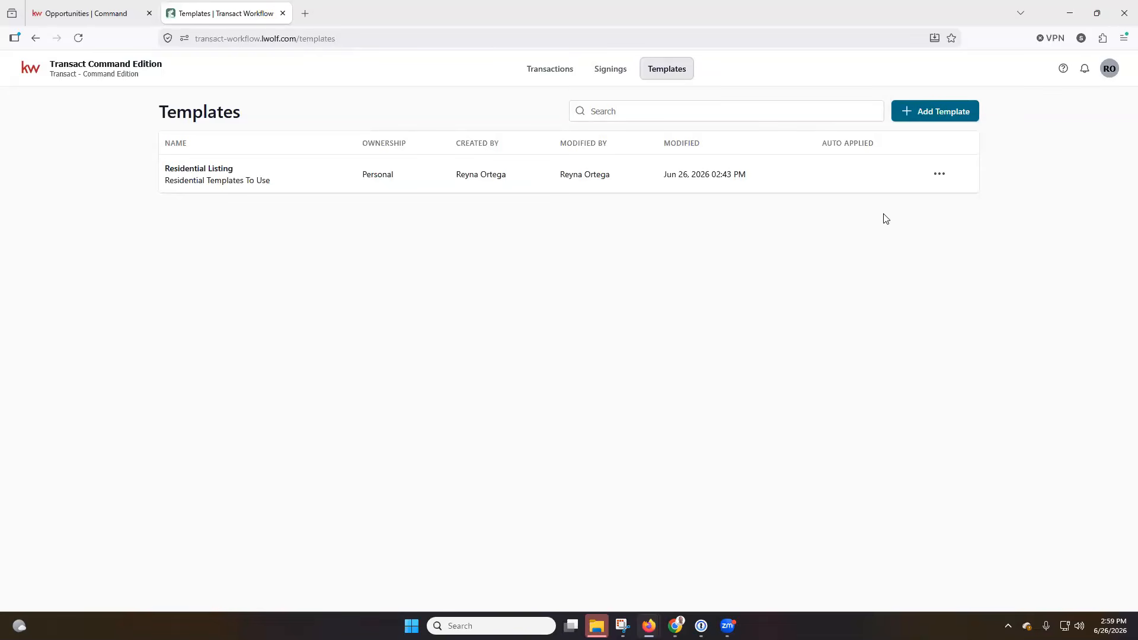
click(558, 77)
click(192, 211)
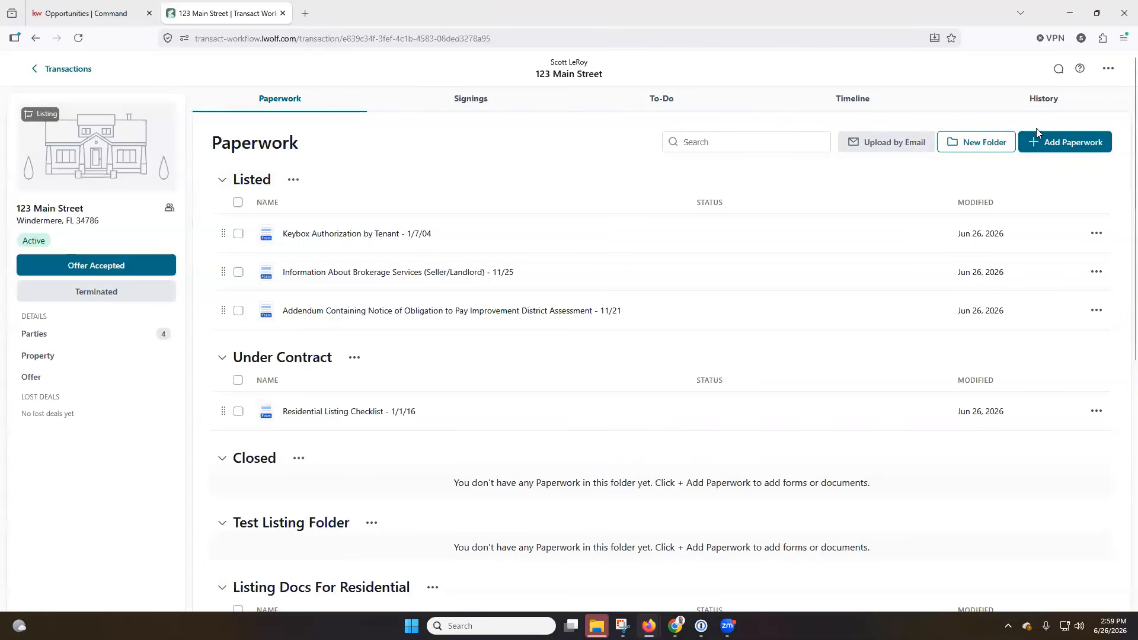
click(458, 103)
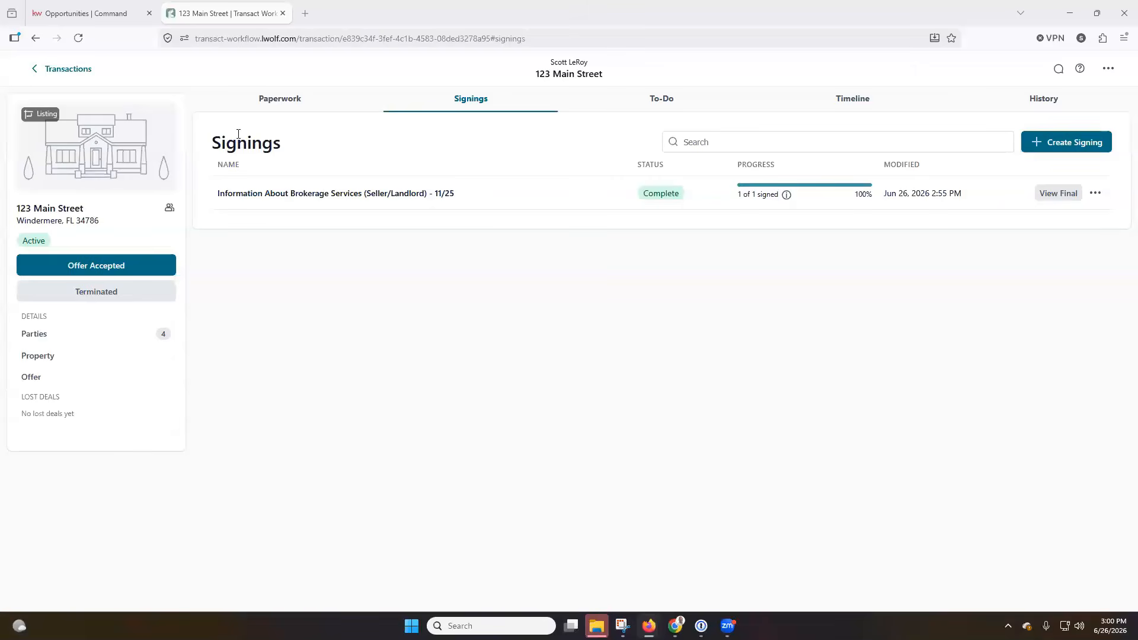
click(83, 13)
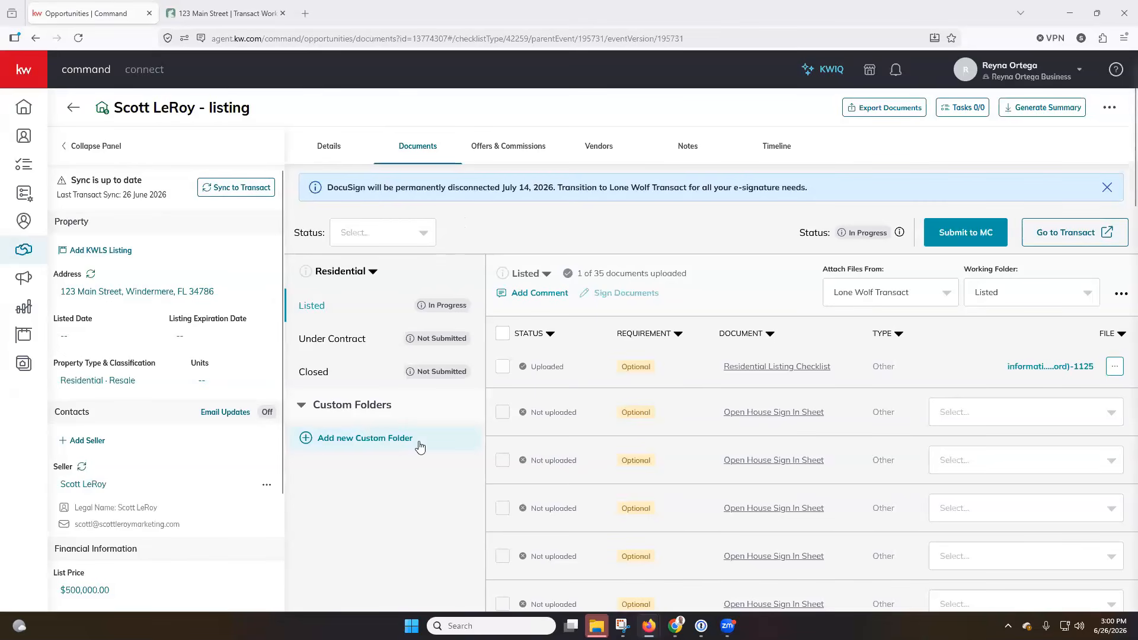
drag(327, 188, 841, 191)
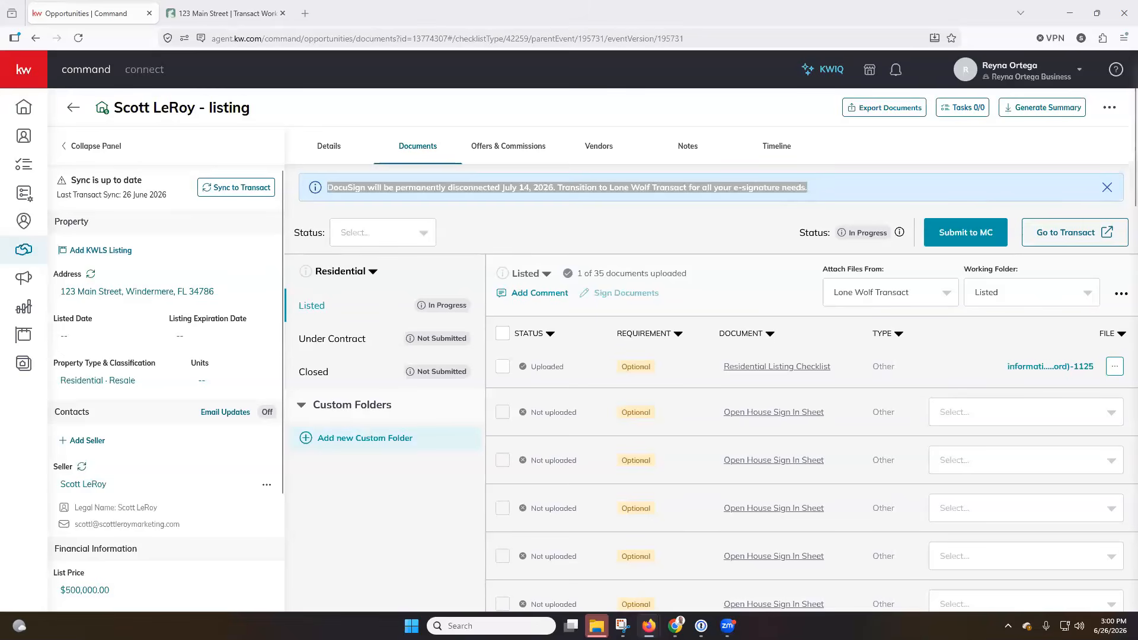
click(667, 229)
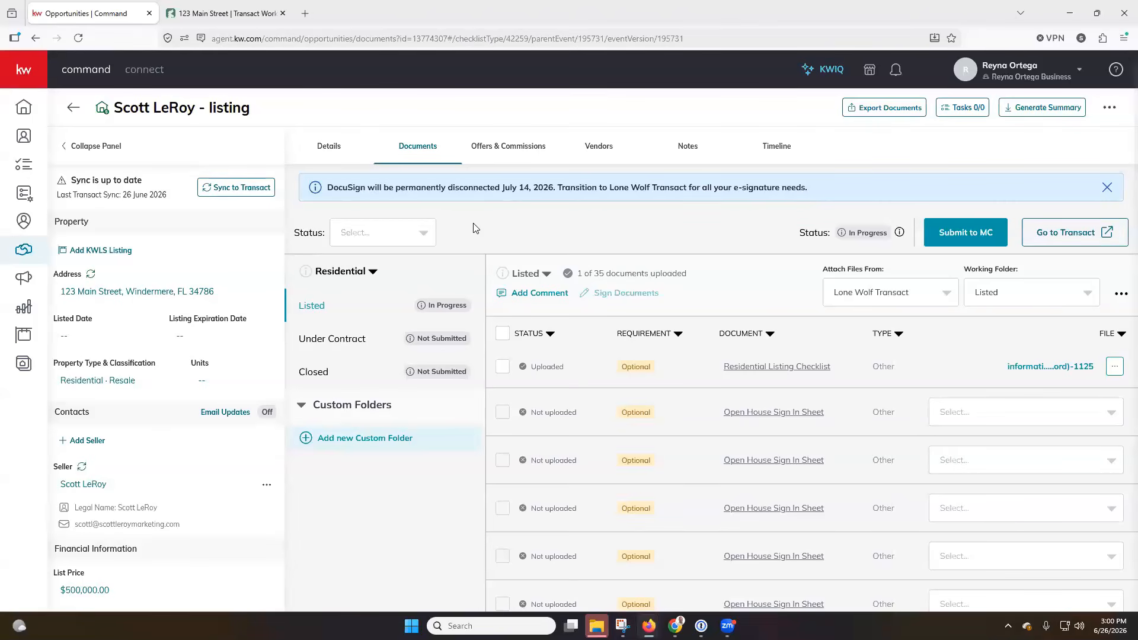
click(937, 299)
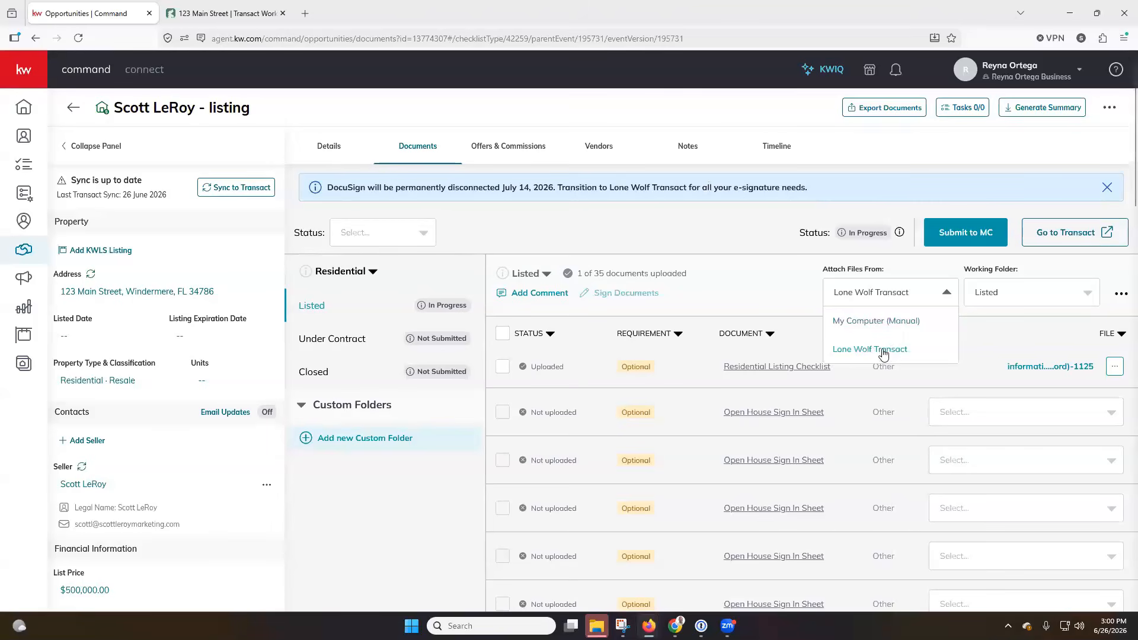
click(750, 244)
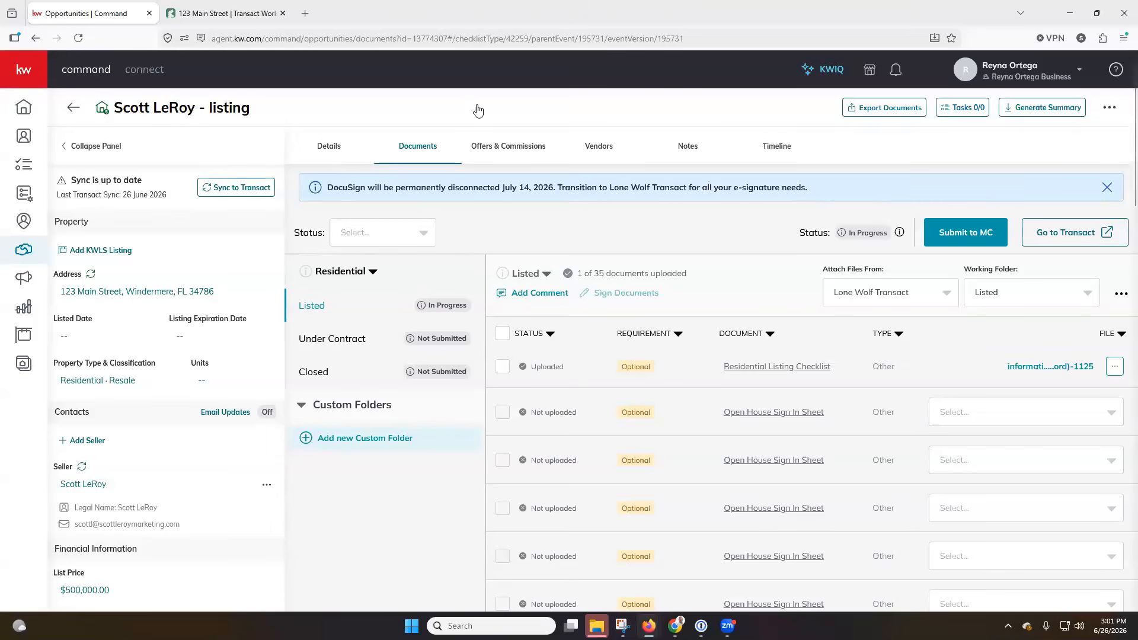
click(312, 38)
Load scottleroymarketing.com and open Agent Resources > Recorded Training Classes > Lone Wolf Transact
text(scottleroymarketing.com)
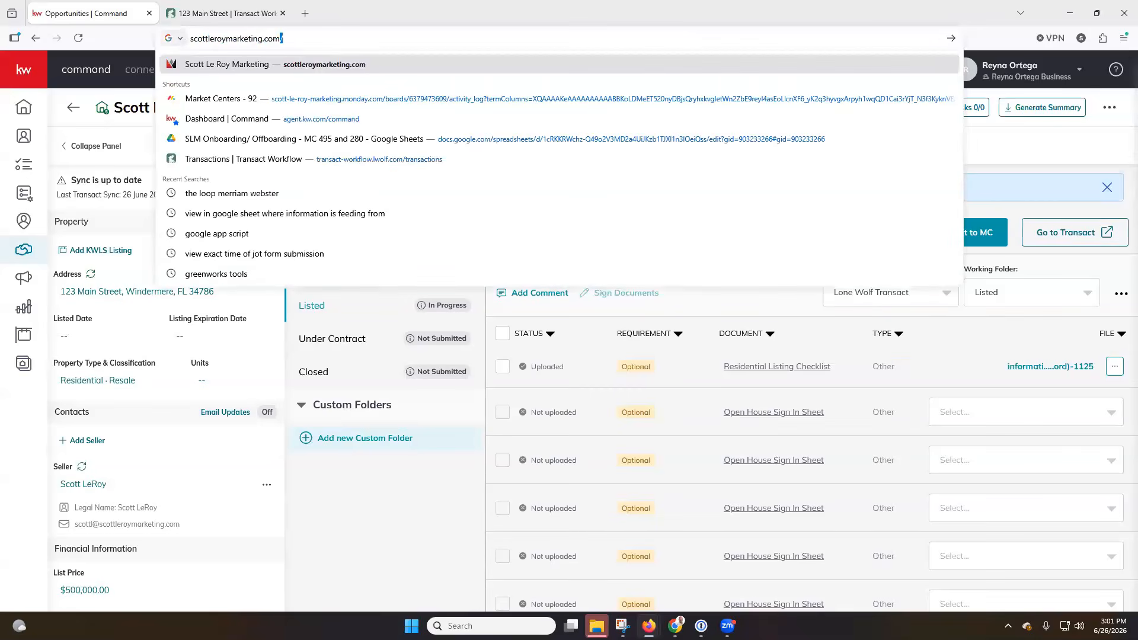
key(Return)
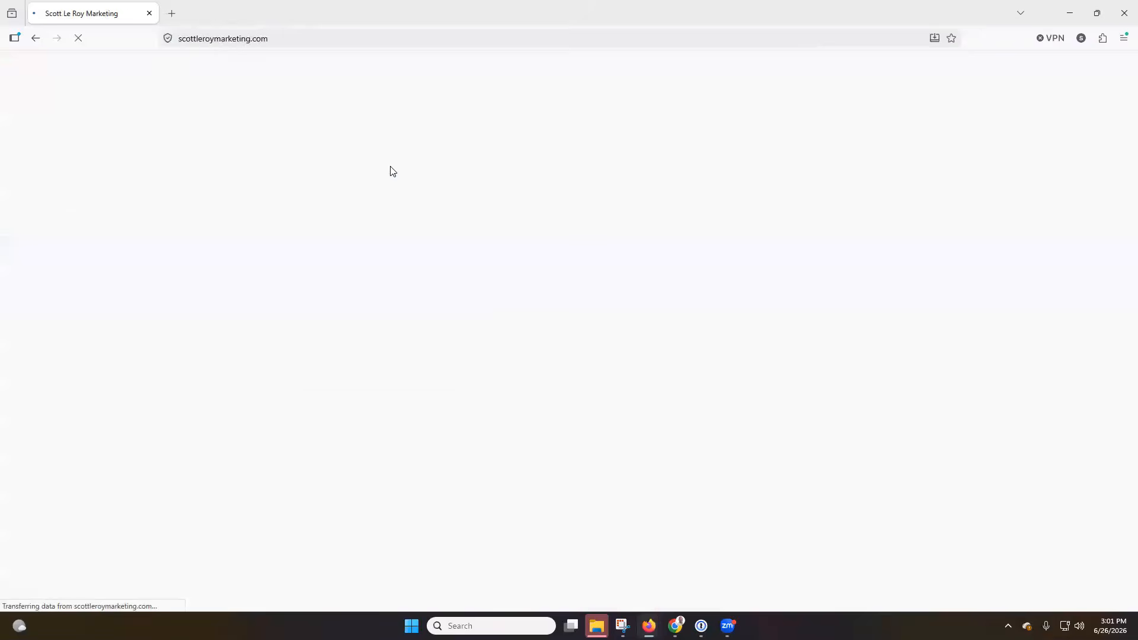
scroll(875, 322, down, 3)
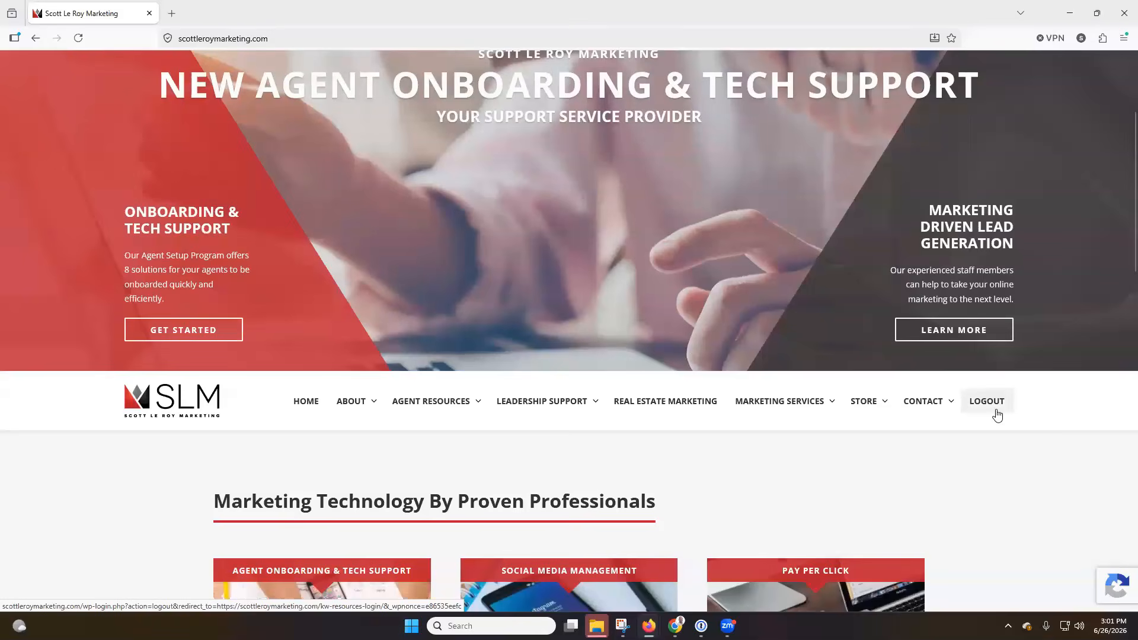
scroll(485, 214, down, 3)
mouse_move(473, 224)
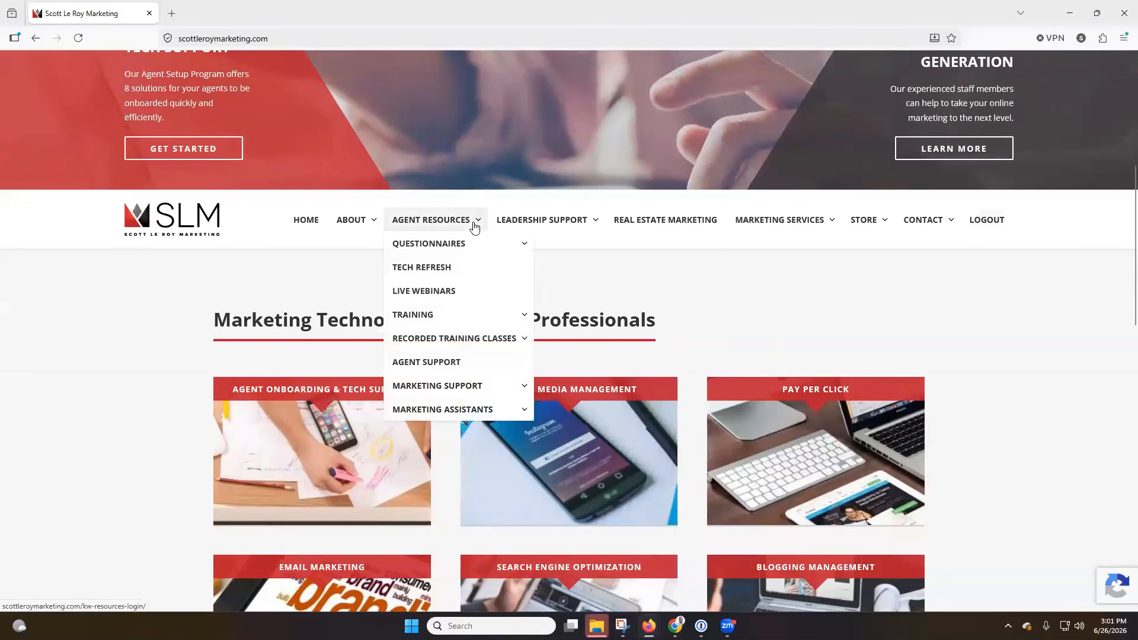
mouse_move(463, 339)
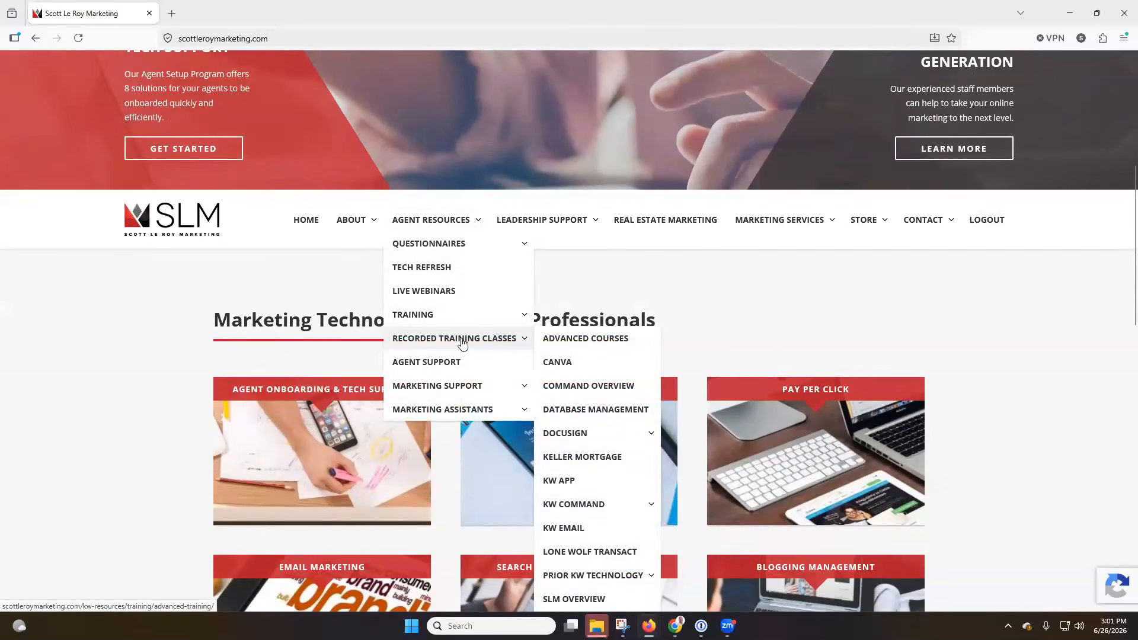
scroll(557, 337, down, 2)
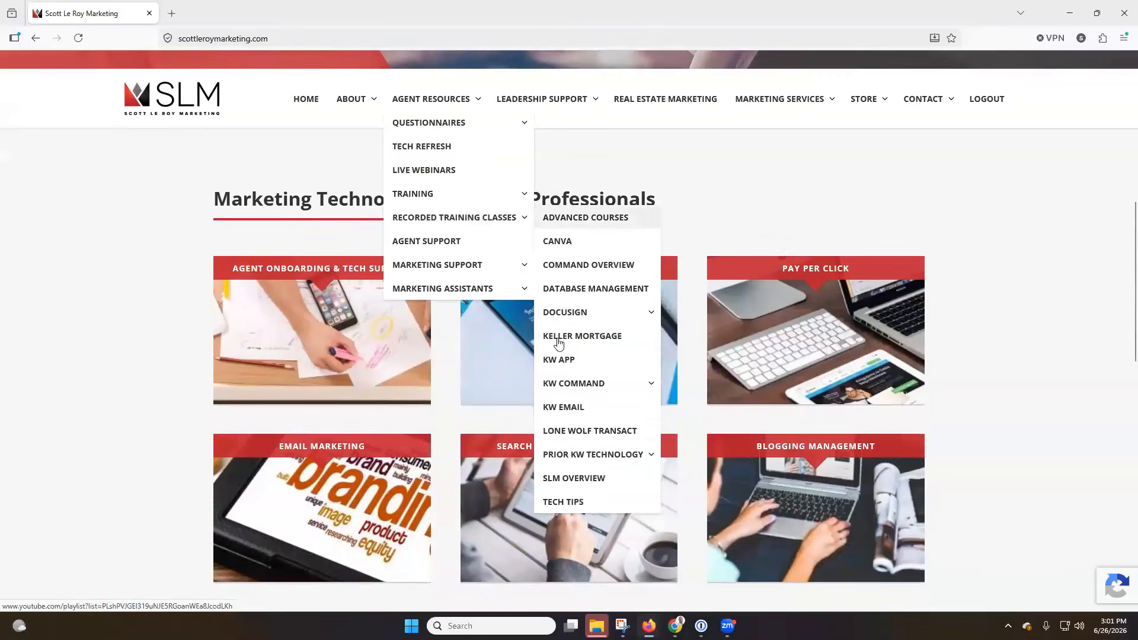
click(607, 438)
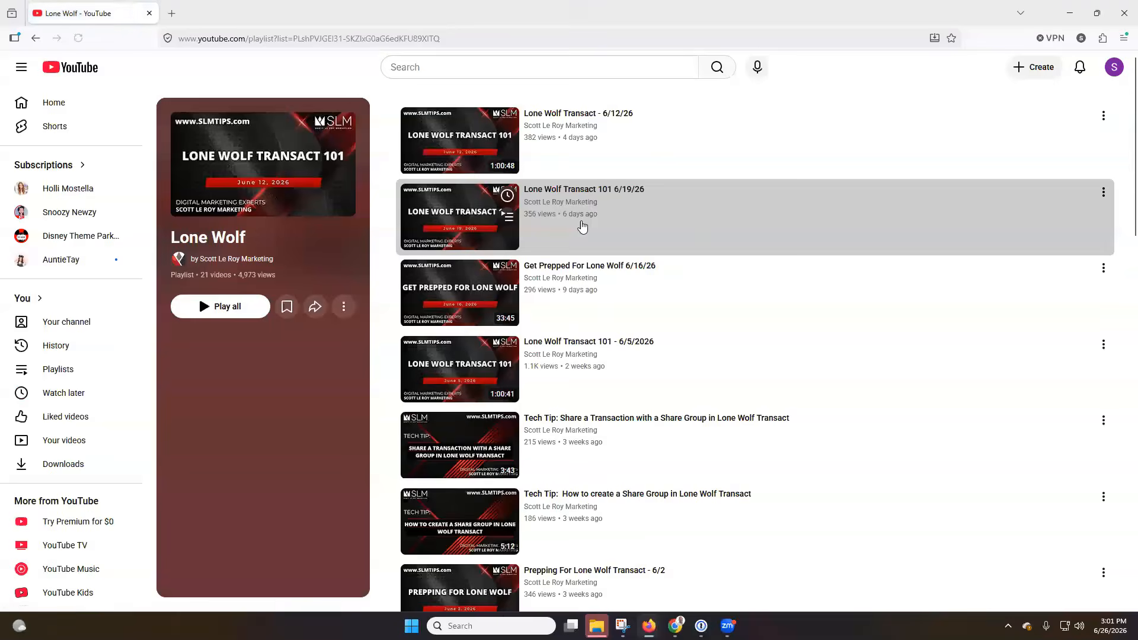
Browse the 21-video Lone Wolf YouTube playlist, then go back to the Scott Le Roy Marketing site
scroll(582, 226, down, 1)
scroll(583, 225, down, 12)
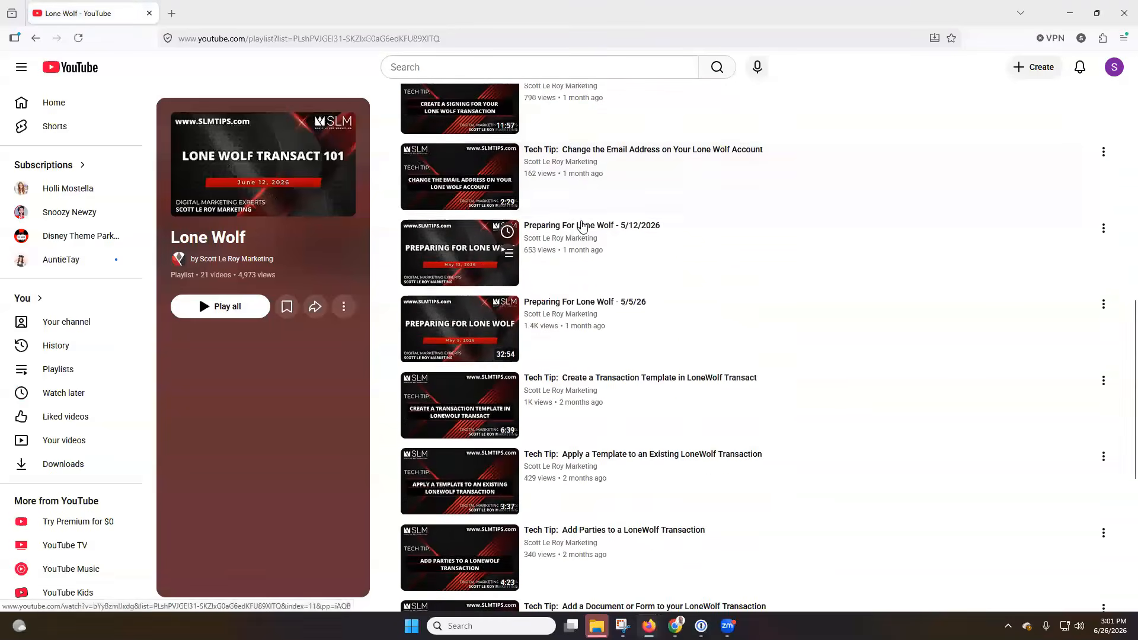
scroll(582, 226, down, 2)
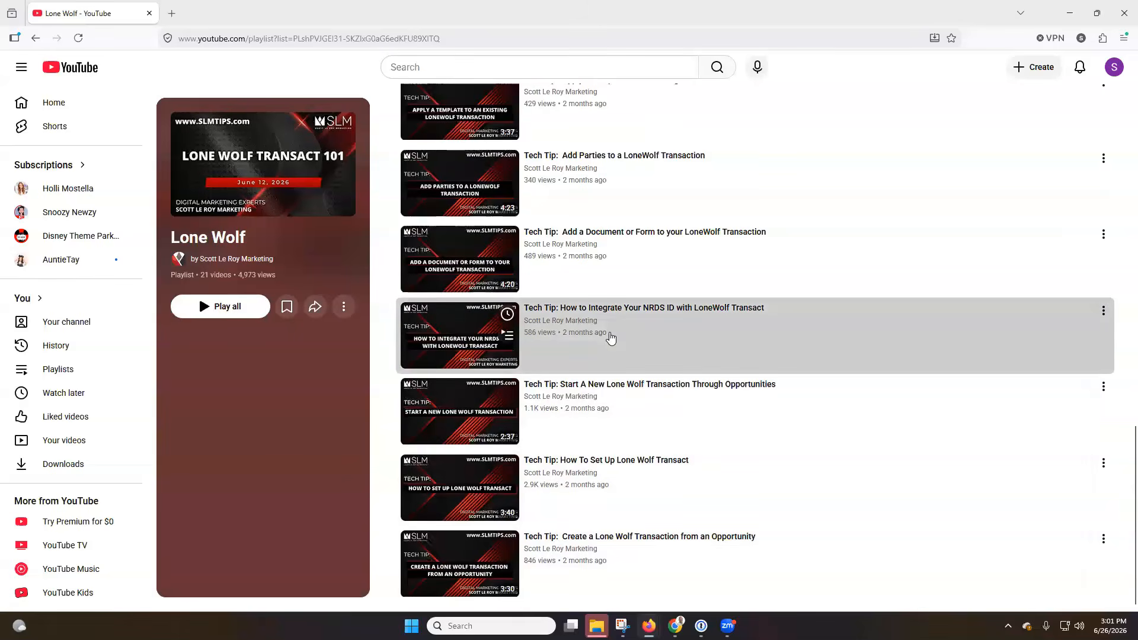
scroll(612, 335, up, 12)
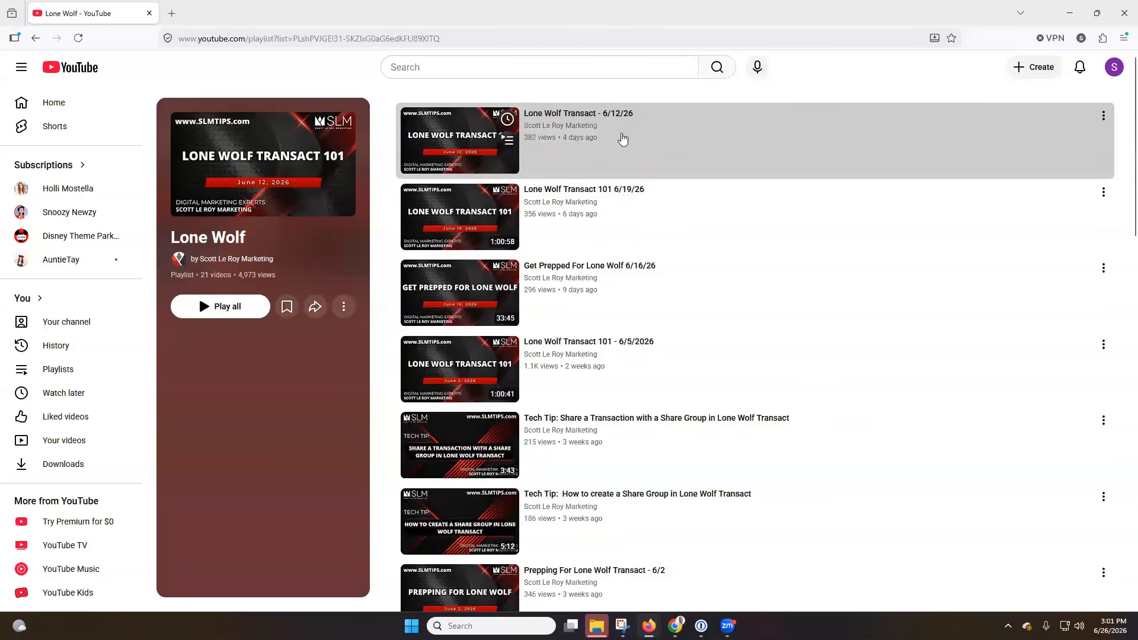
click(36, 38)
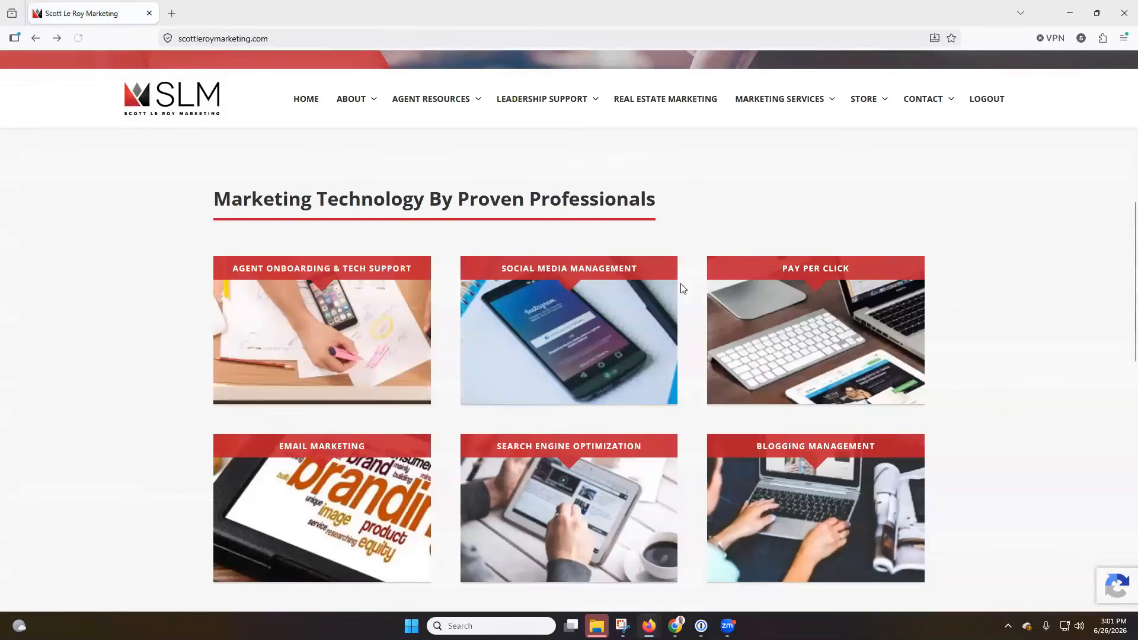
Bring up the Agent Resources menu on the Scott Le Roy Marketing site
mouse_move(457, 101)
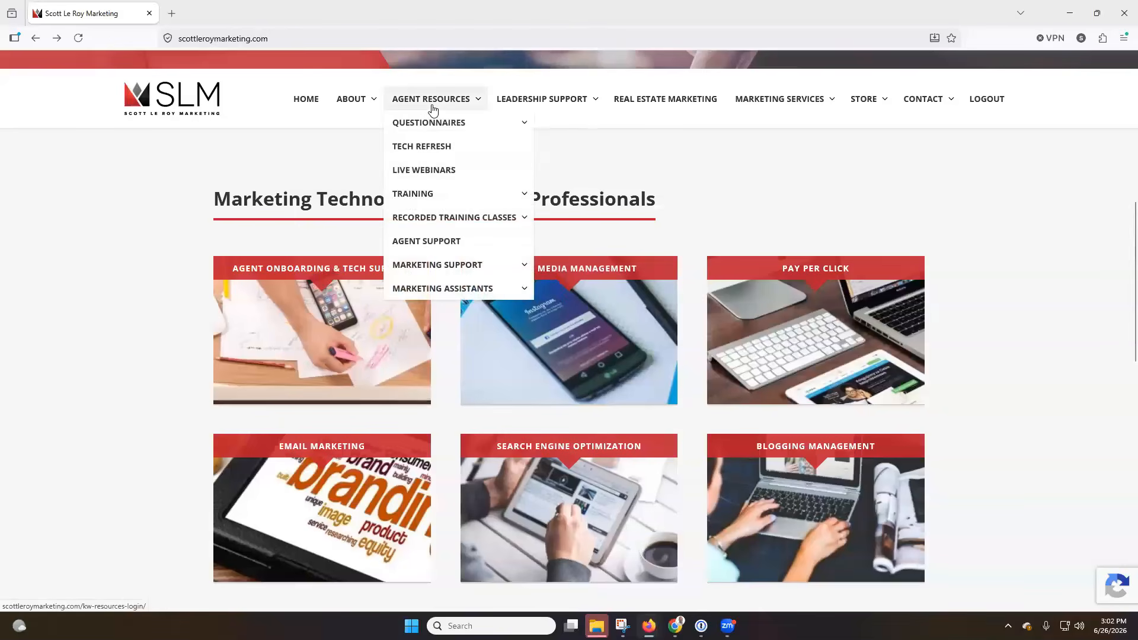
Open the Training Calendar page and advance the class calendar to July 2026
mouse_move(439, 194)
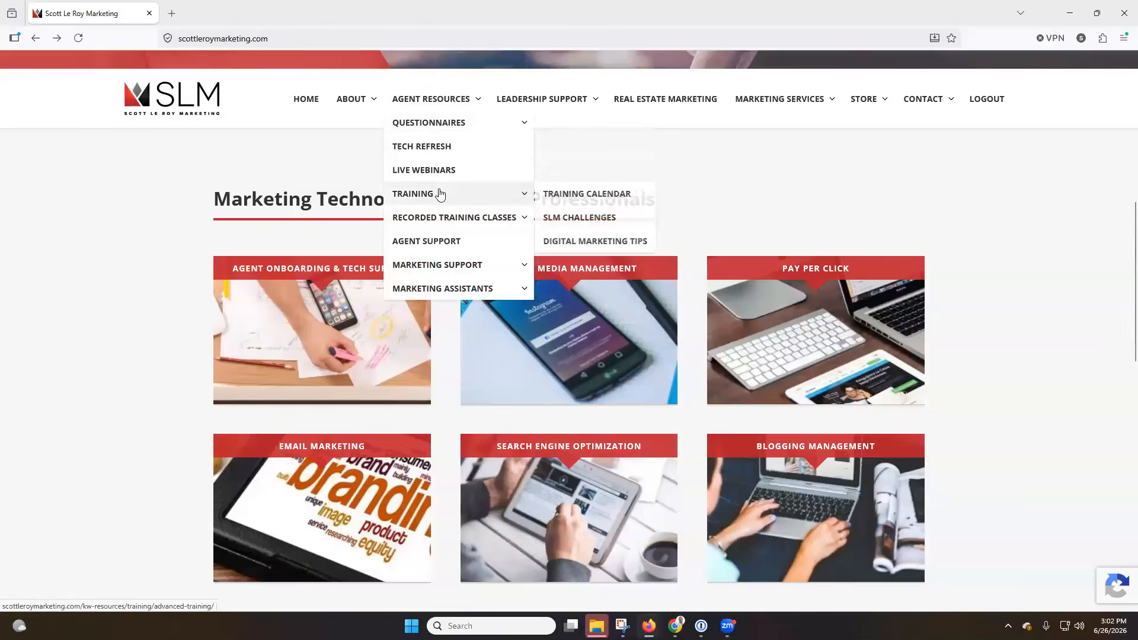
click(573, 203)
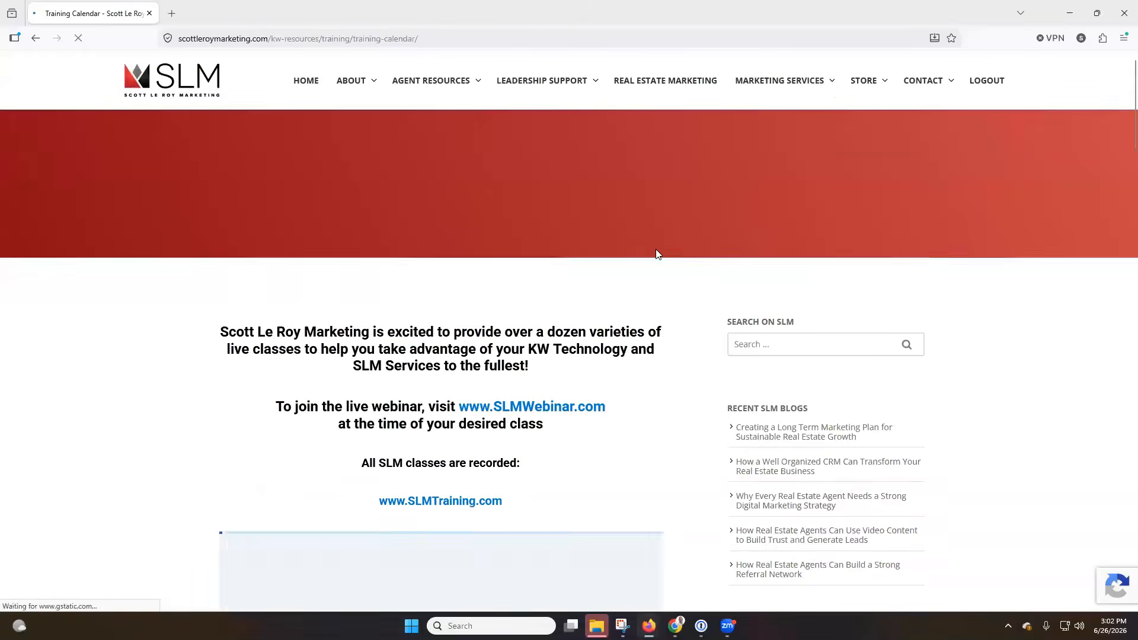
scroll(656, 254, down, 3)
scroll(656, 254, down, 3)
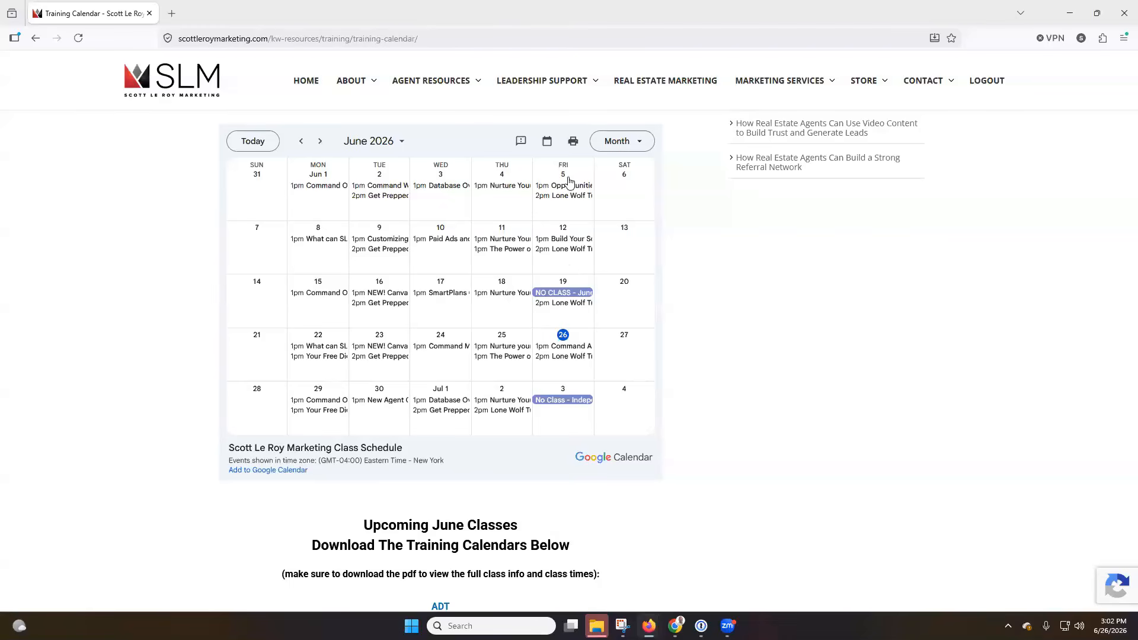
click(320, 141)
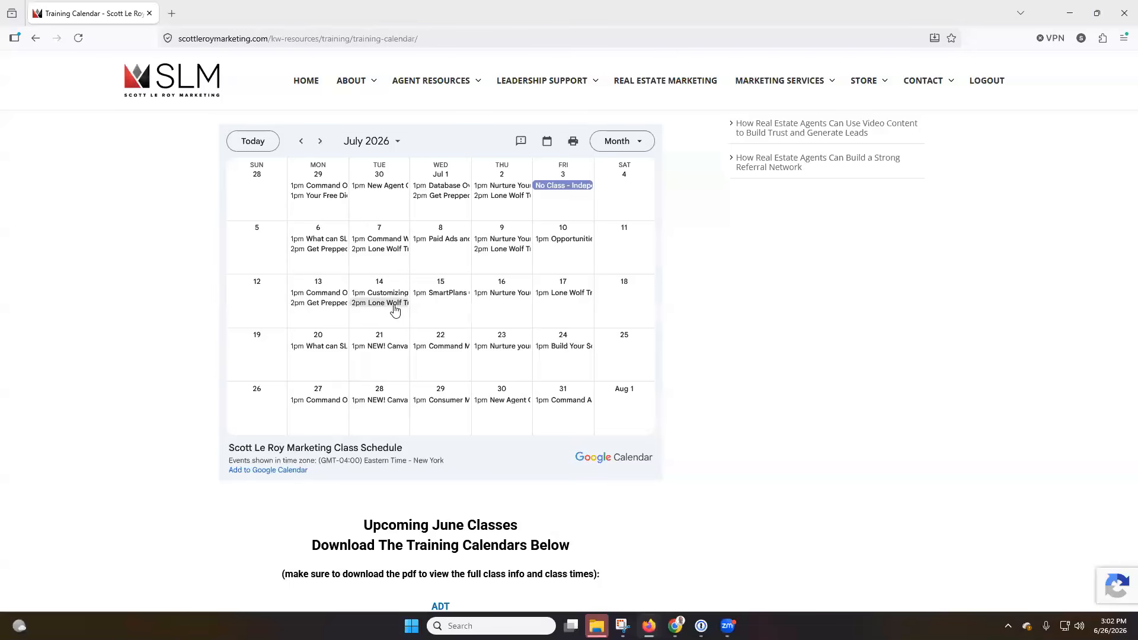
Return to the Scott Le Roy Marketing homepage via the SLM logo and scan it
click(166, 79)
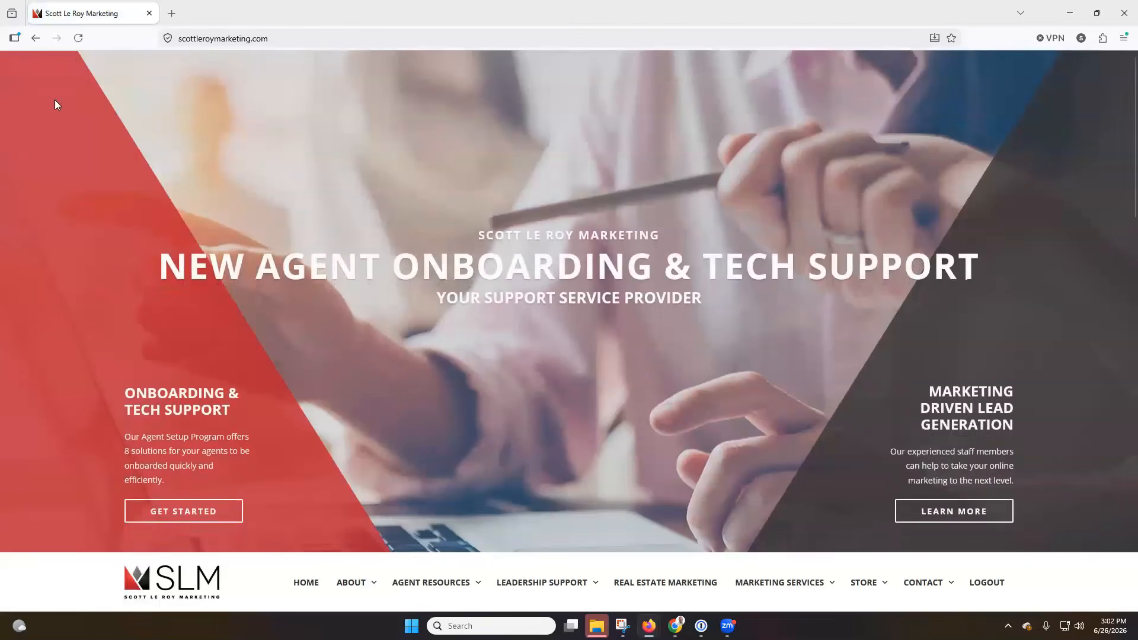
scroll(77, 189, down, 3)
scroll(113, 178, up, 1)
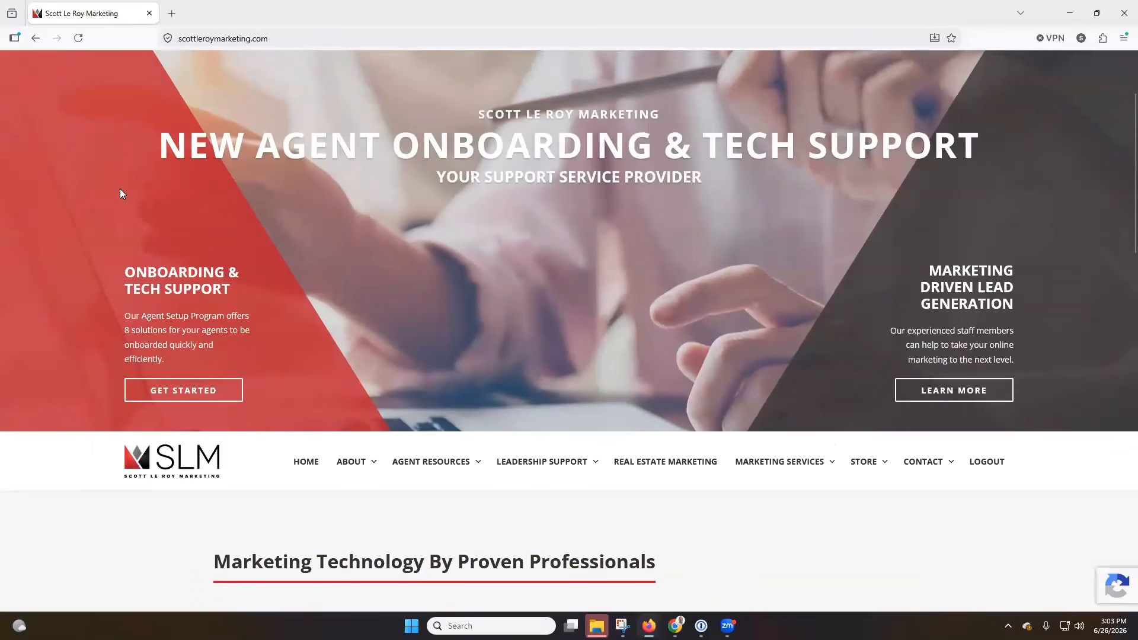